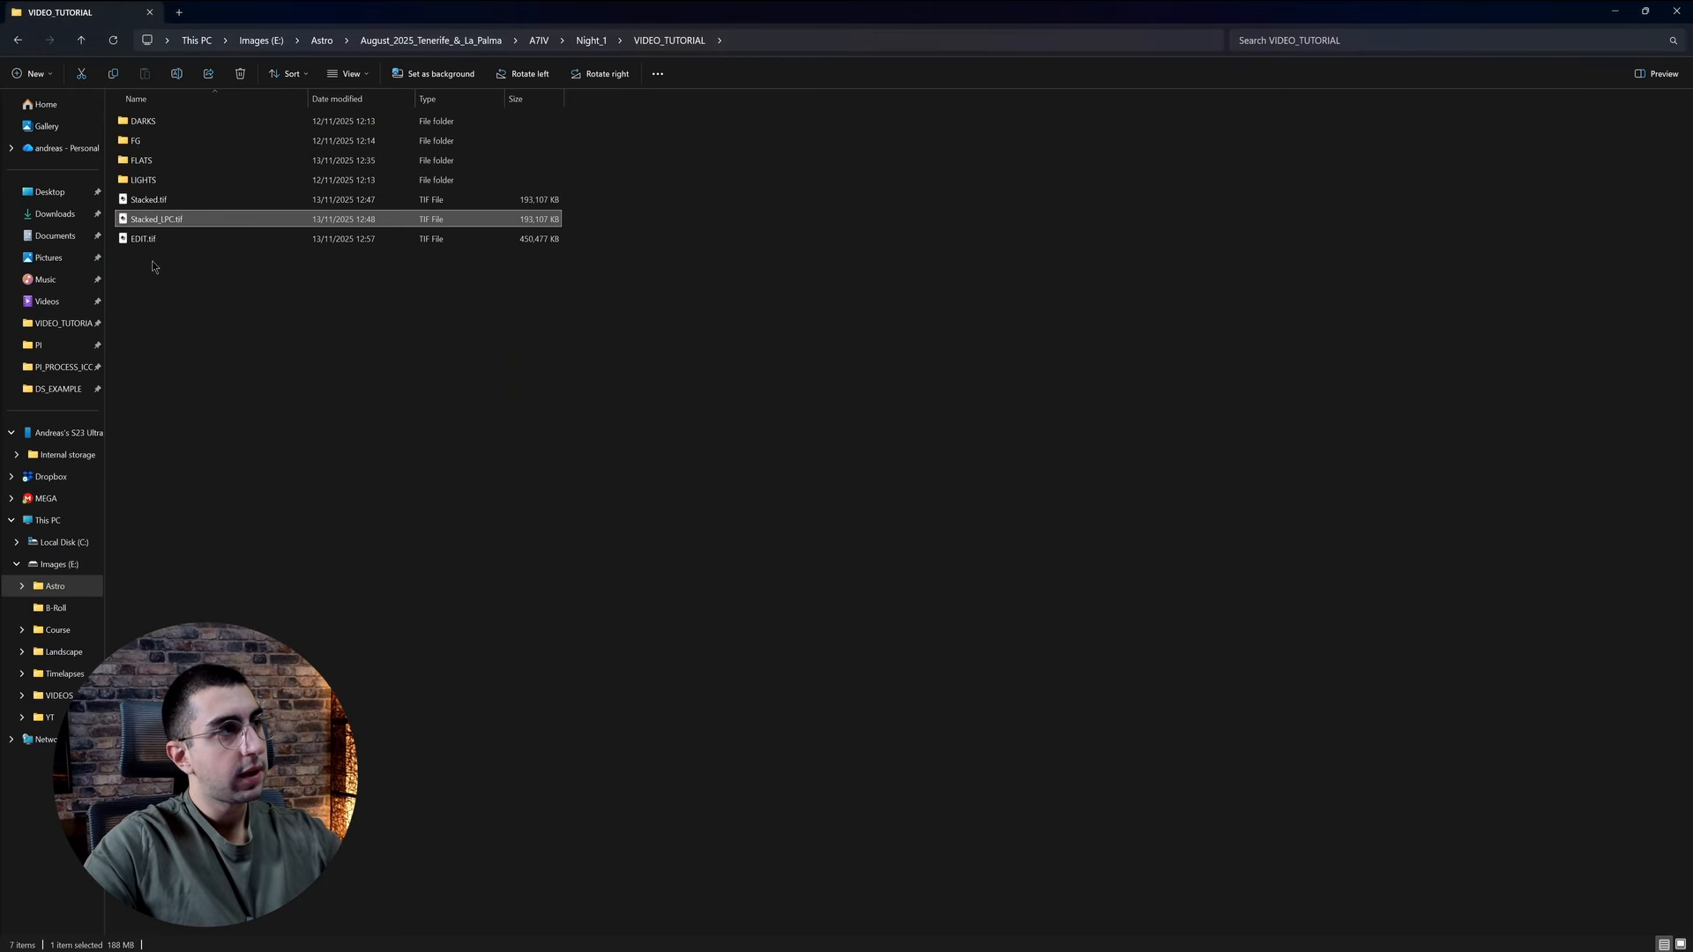
- Open the FG folder and preview the foreground raw shots DSC05576, DSC05577 and DSC05578
{"action": "double_click", "coordinate": [143, 147]}
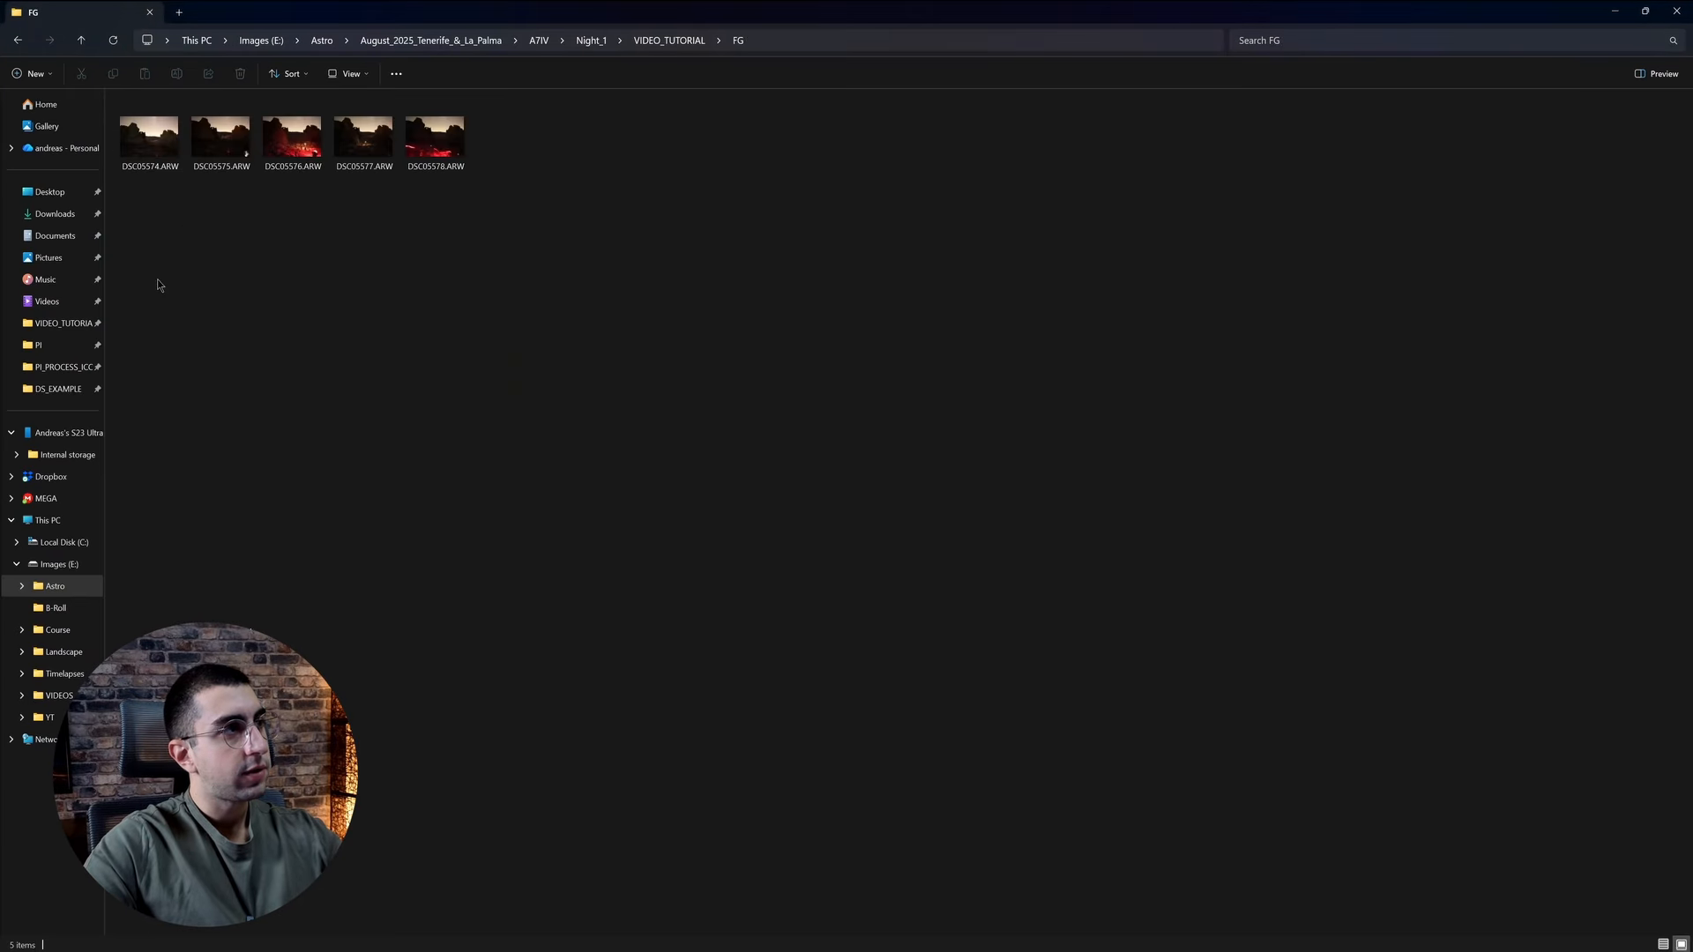
{"action": "double_click", "coordinate": [383, 161]}
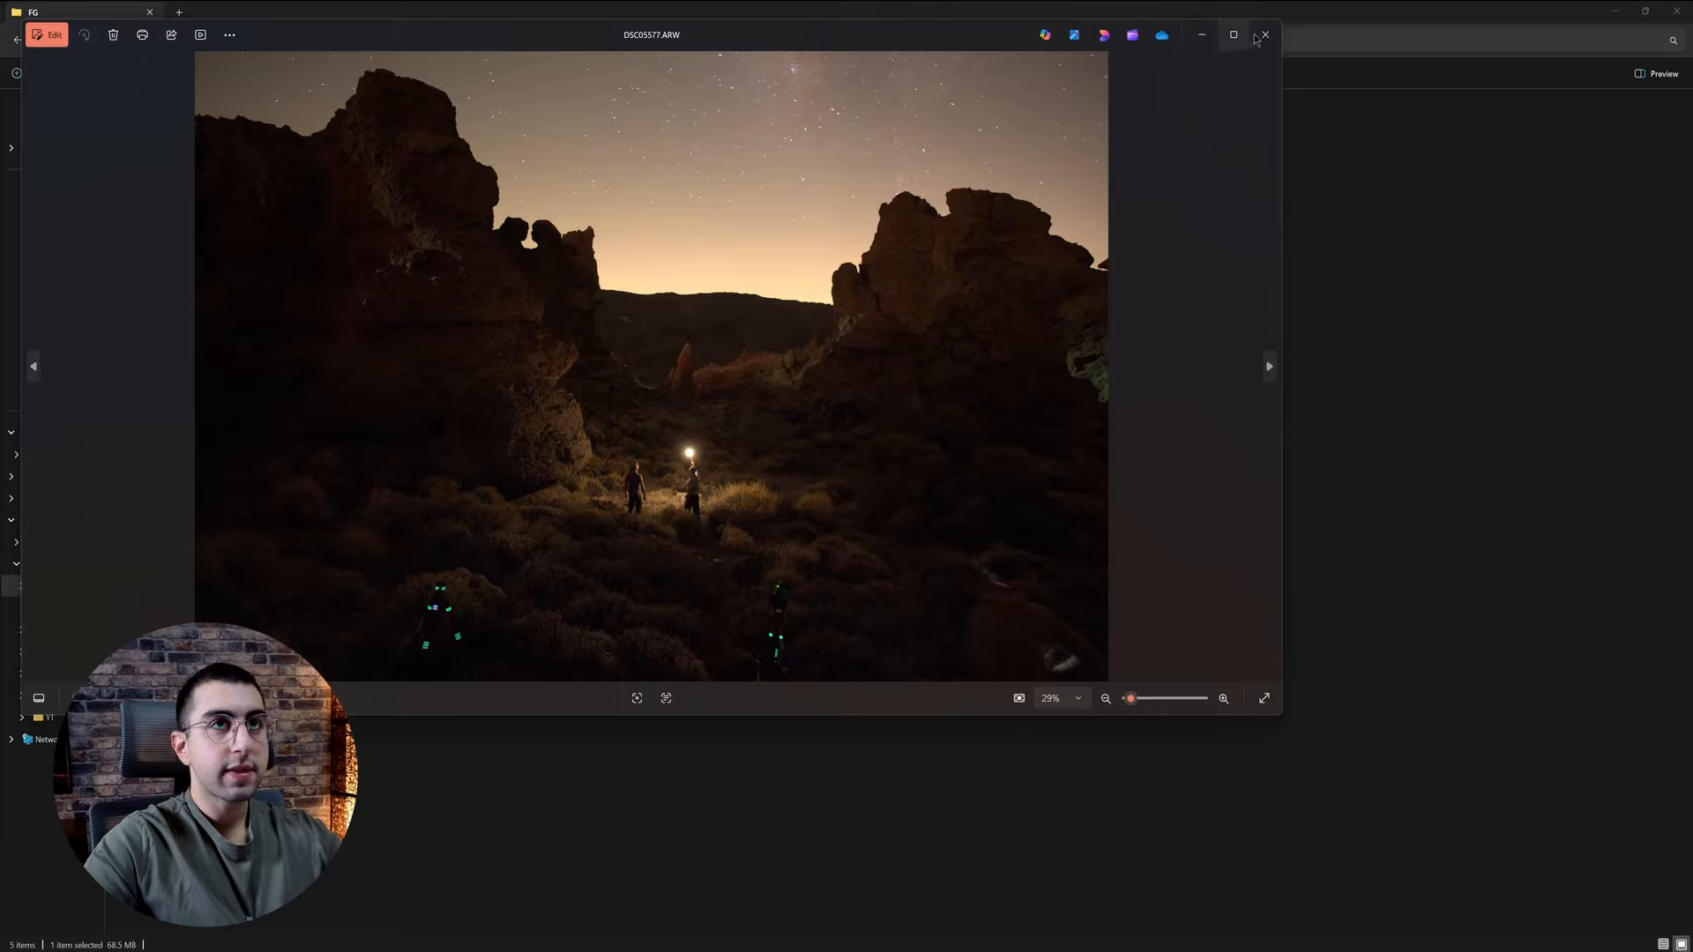
{"action": "left_click", "coordinate": [1259, 36]}
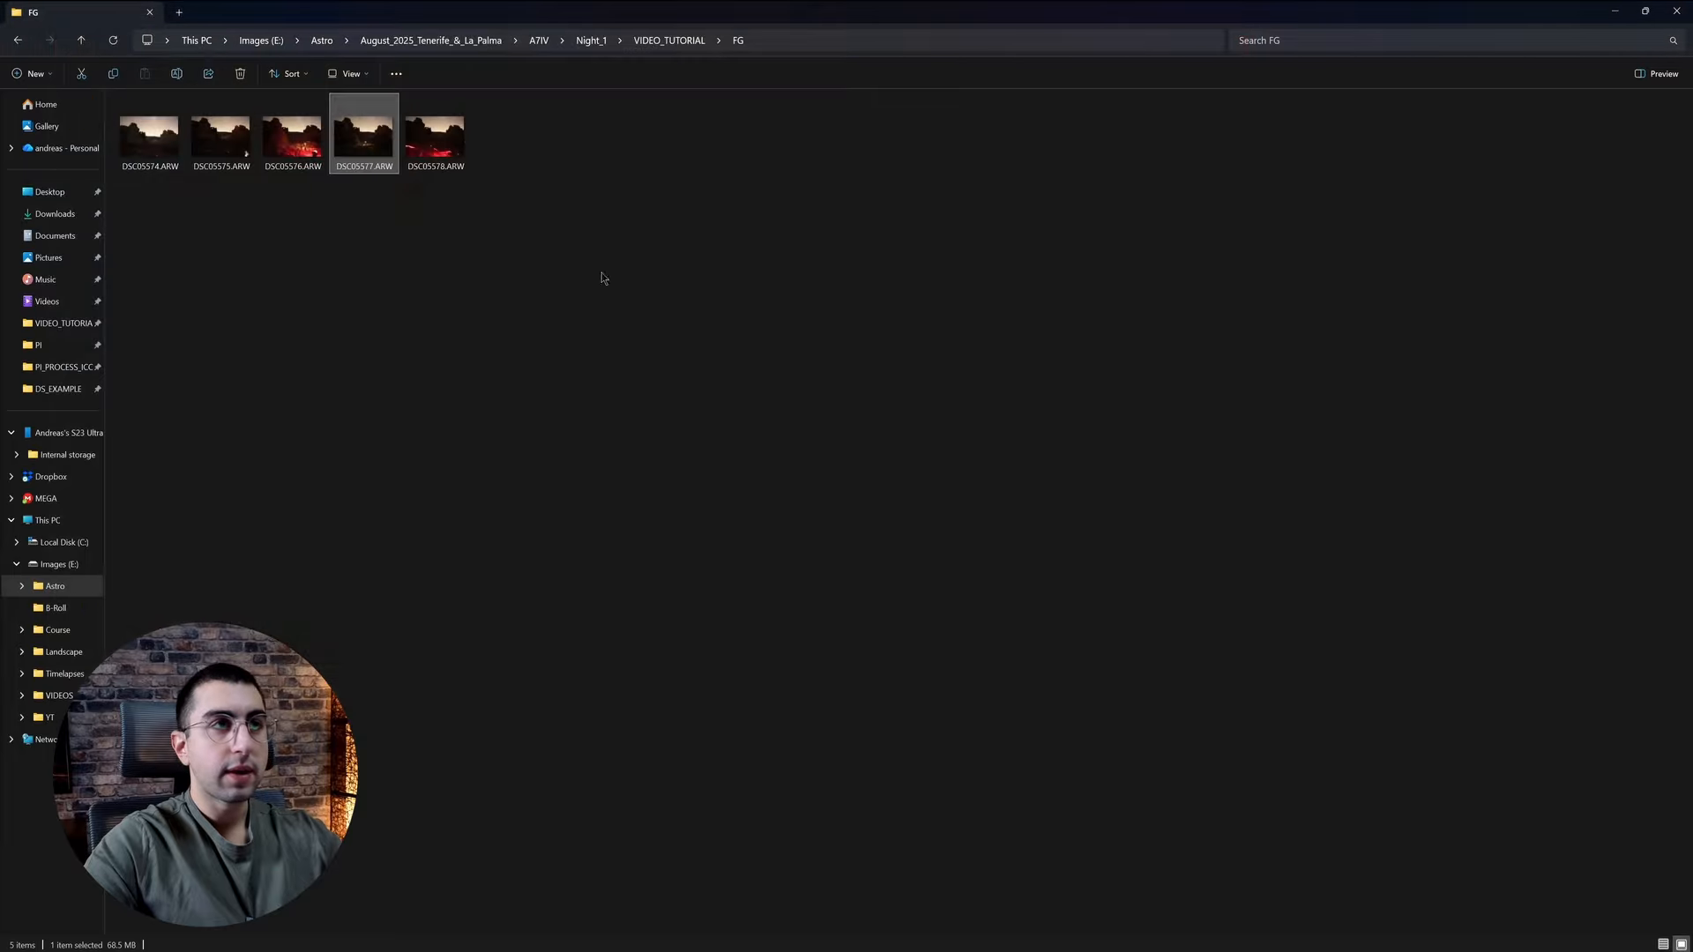
{"action": "double_click", "coordinate": [421, 146]}
{"action": "key", "text": "Left"}
{"action": "key", "text": "Left"}
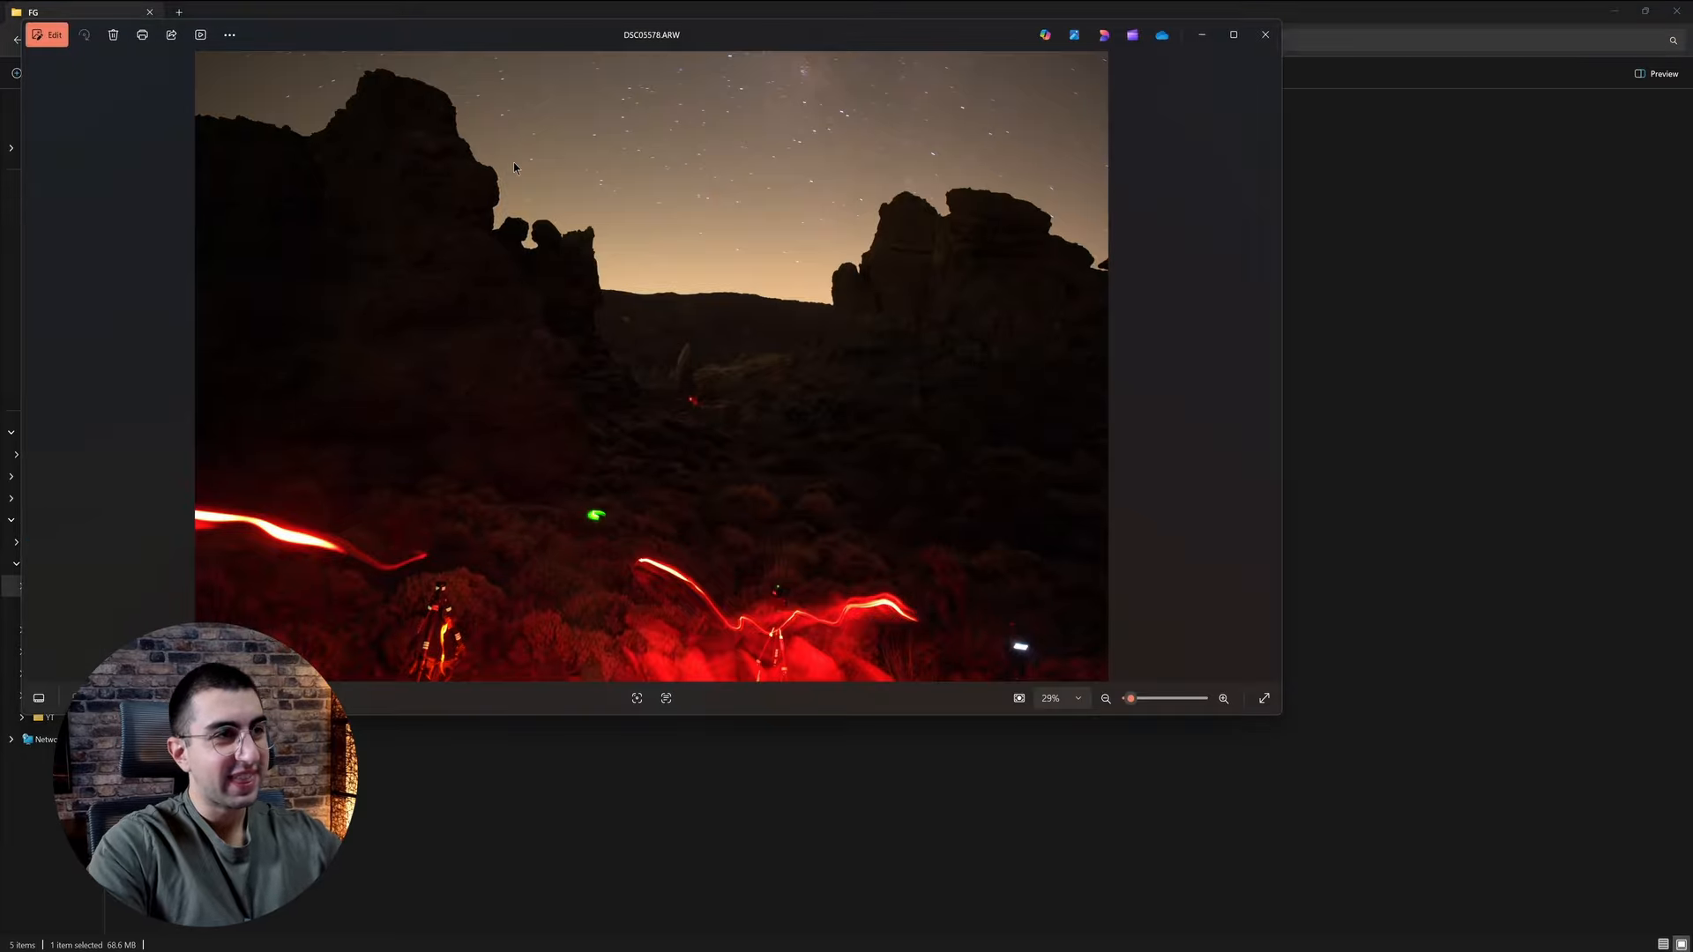
{"action": "key", "text": "Right"}
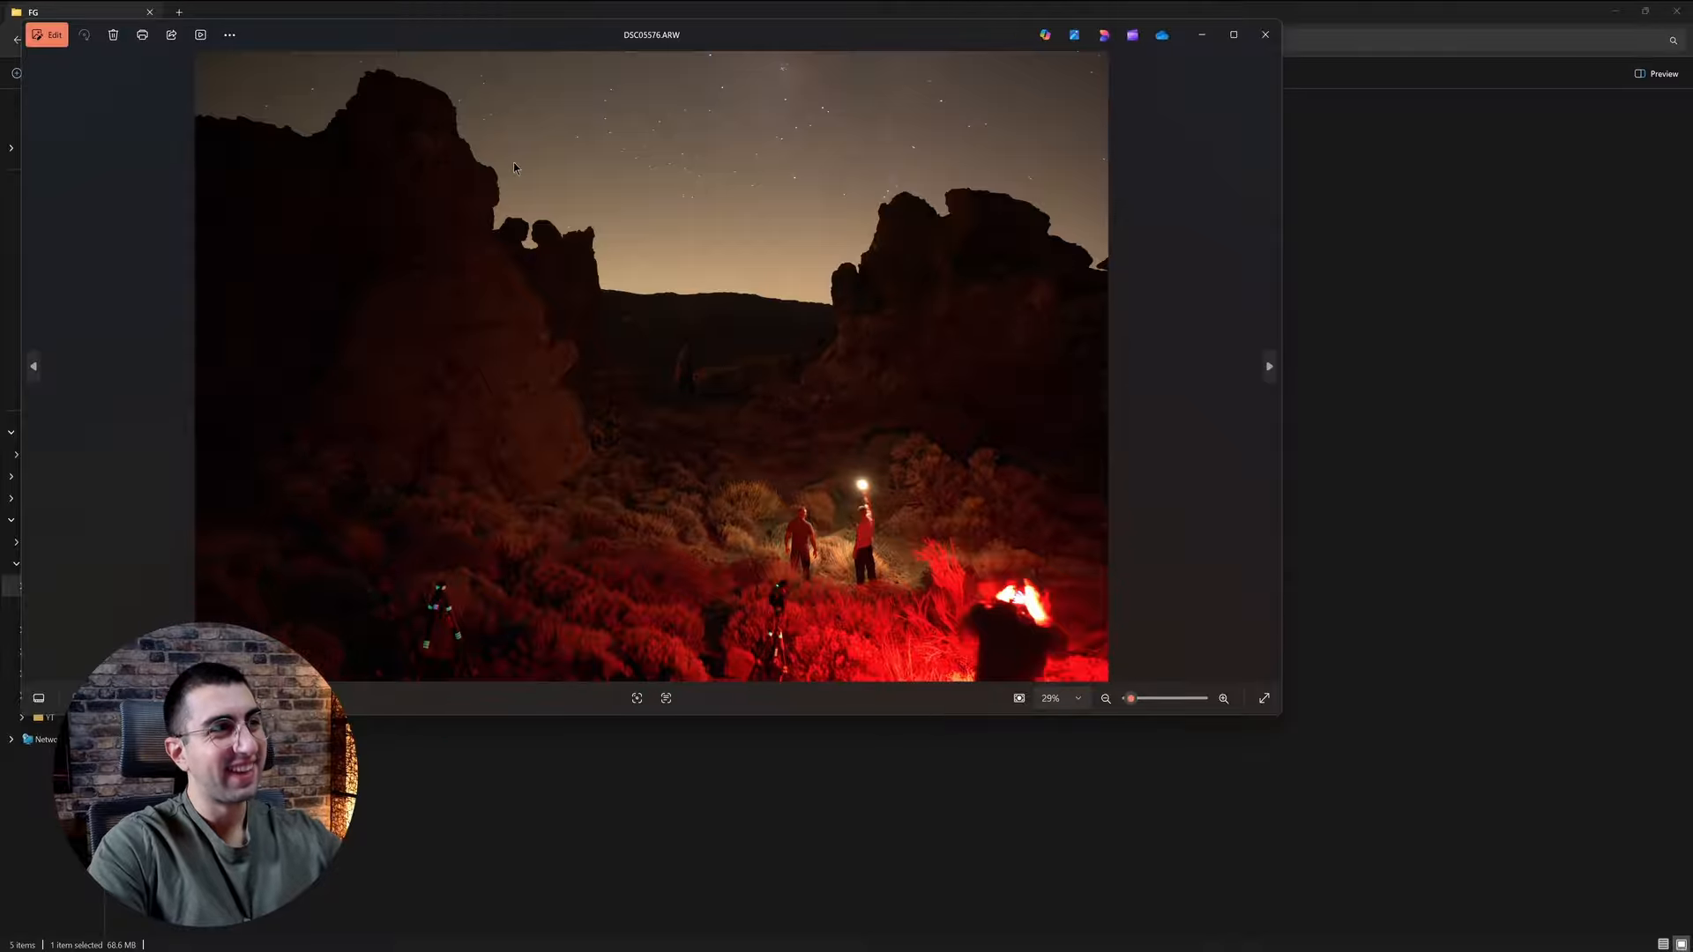
{"action": "key", "text": "Right"}
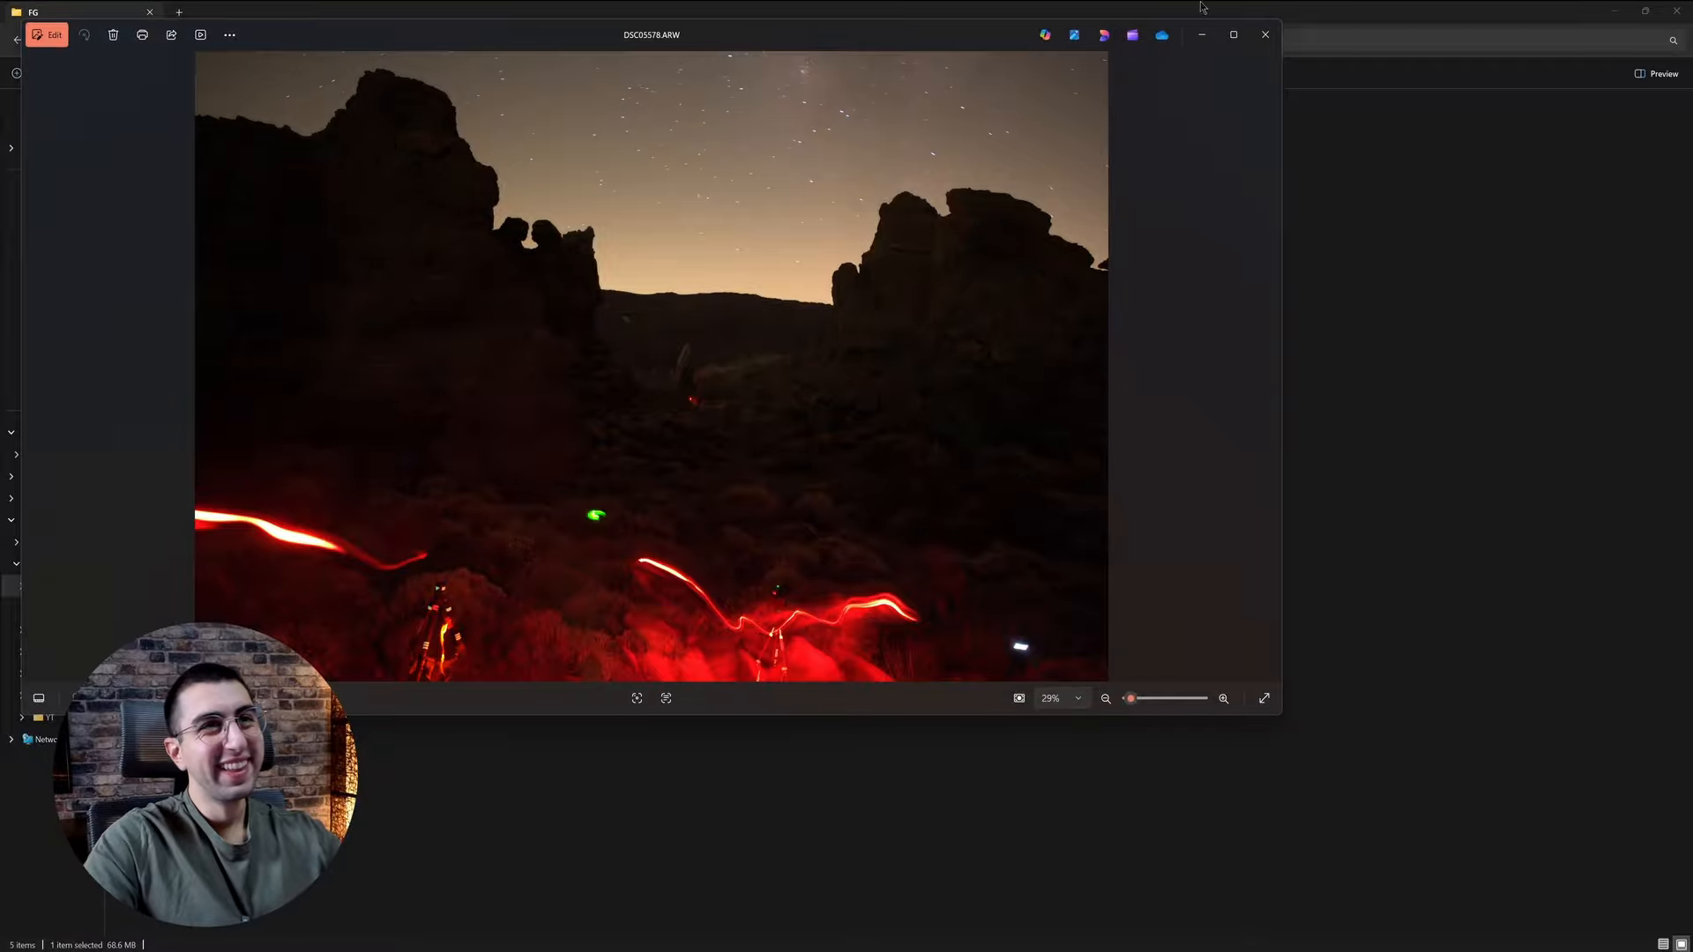
{"action": "key", "text": "Escape"}
{"action": "key", "text": "Left"}
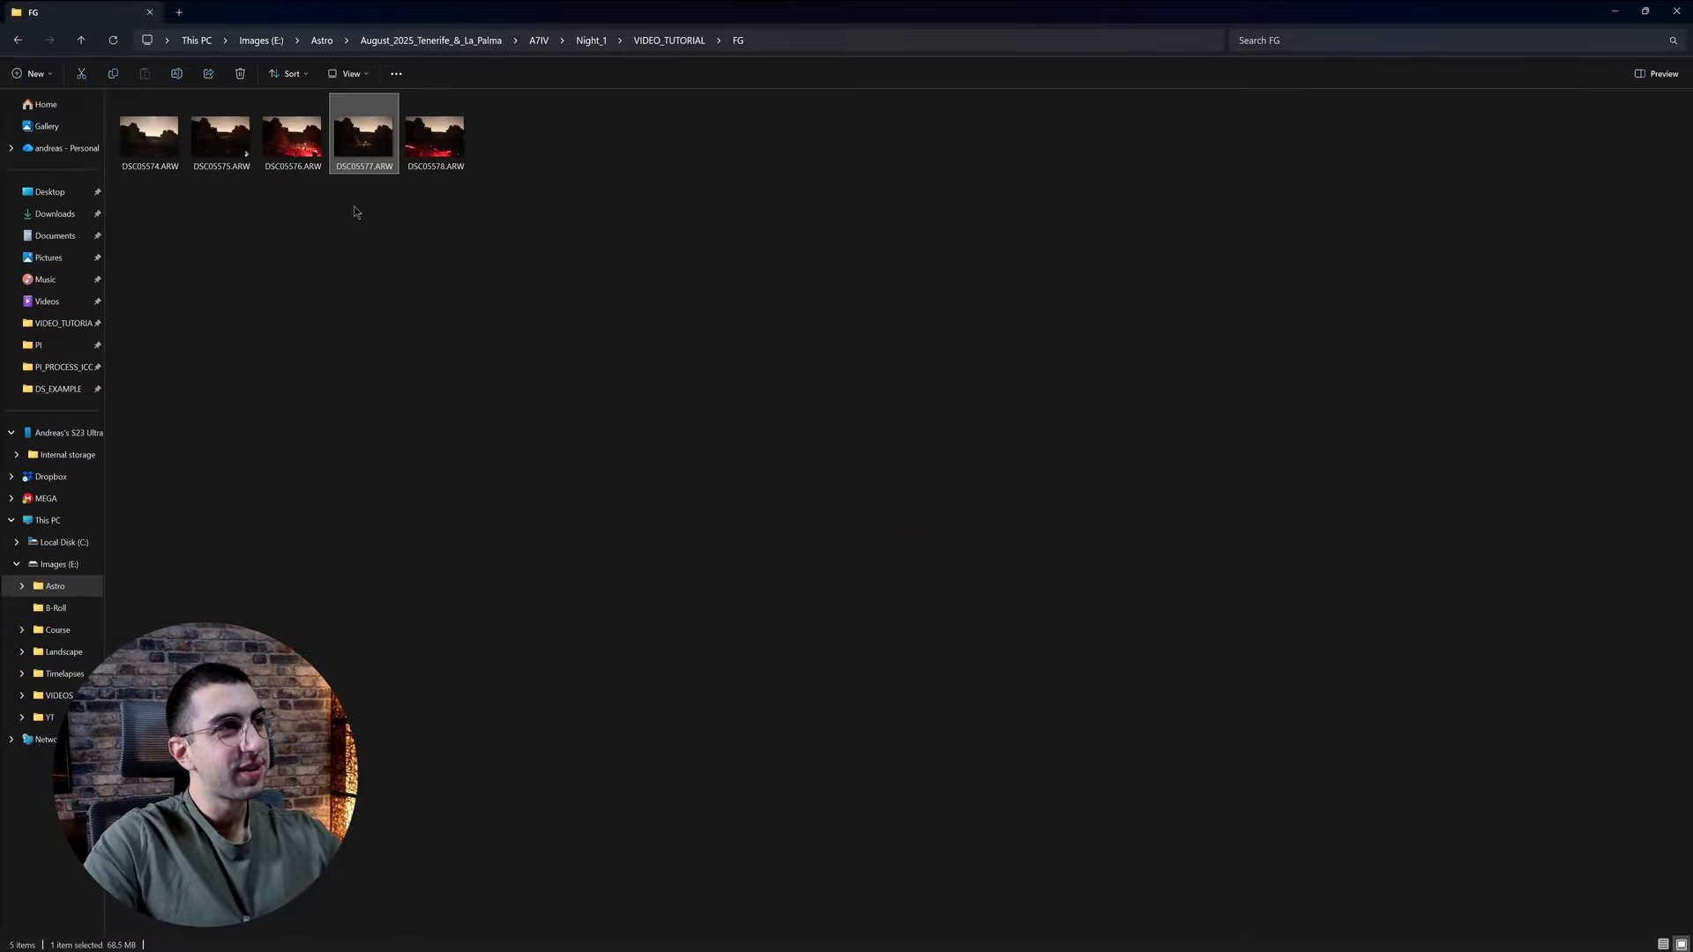
- In Lightroom Classic, apply Denoise at 20 to DSC05577.ARW and set manual noise reduction to luminance 8 and color 46
{"action": "mouse_move", "coordinate": [370, 149]}
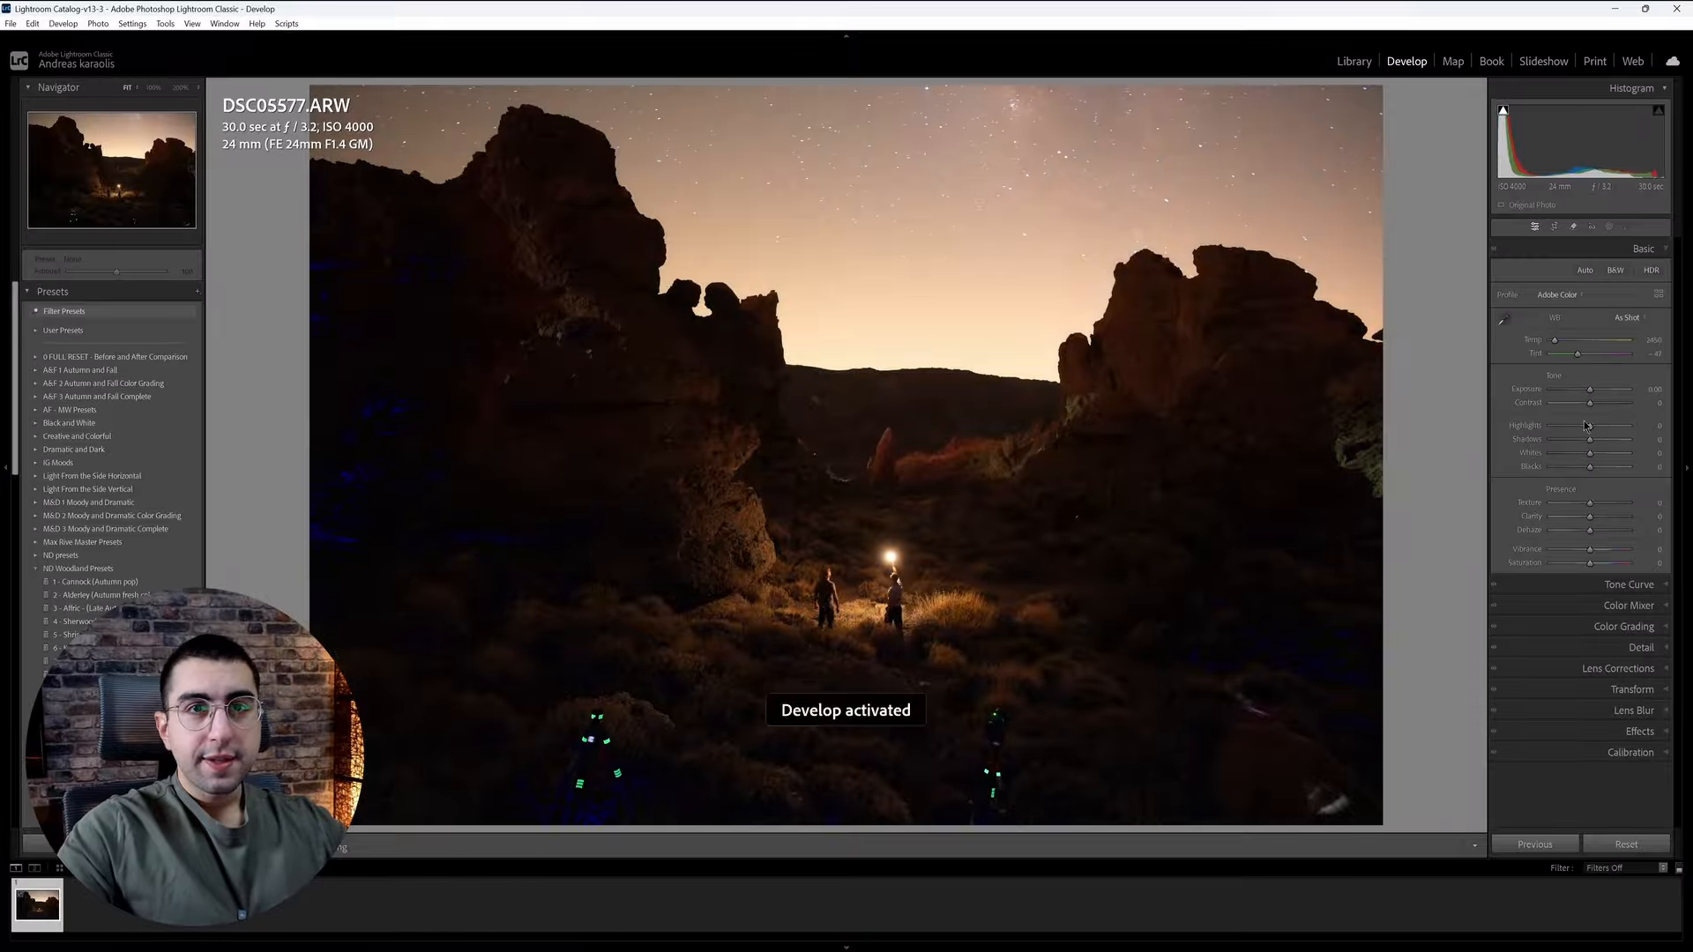
{"action": "left_click", "coordinate": [1645, 648]}
{"action": "left_click", "coordinate": [1525, 382]}
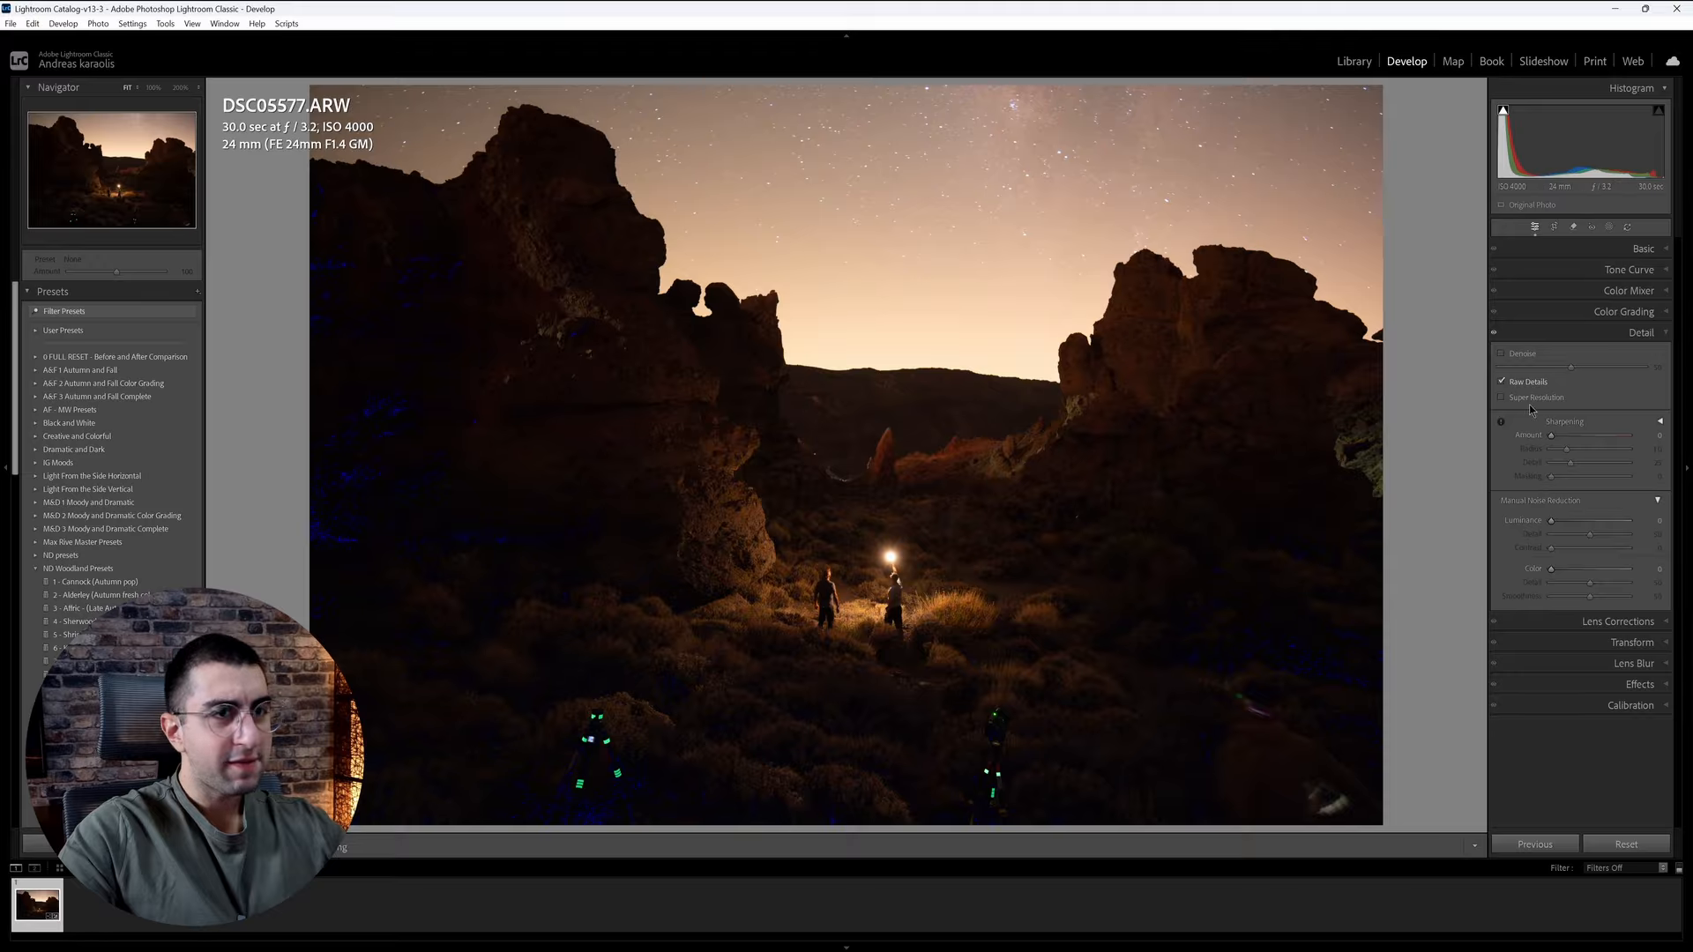
{"action": "left_click", "coordinate": [1502, 353]}
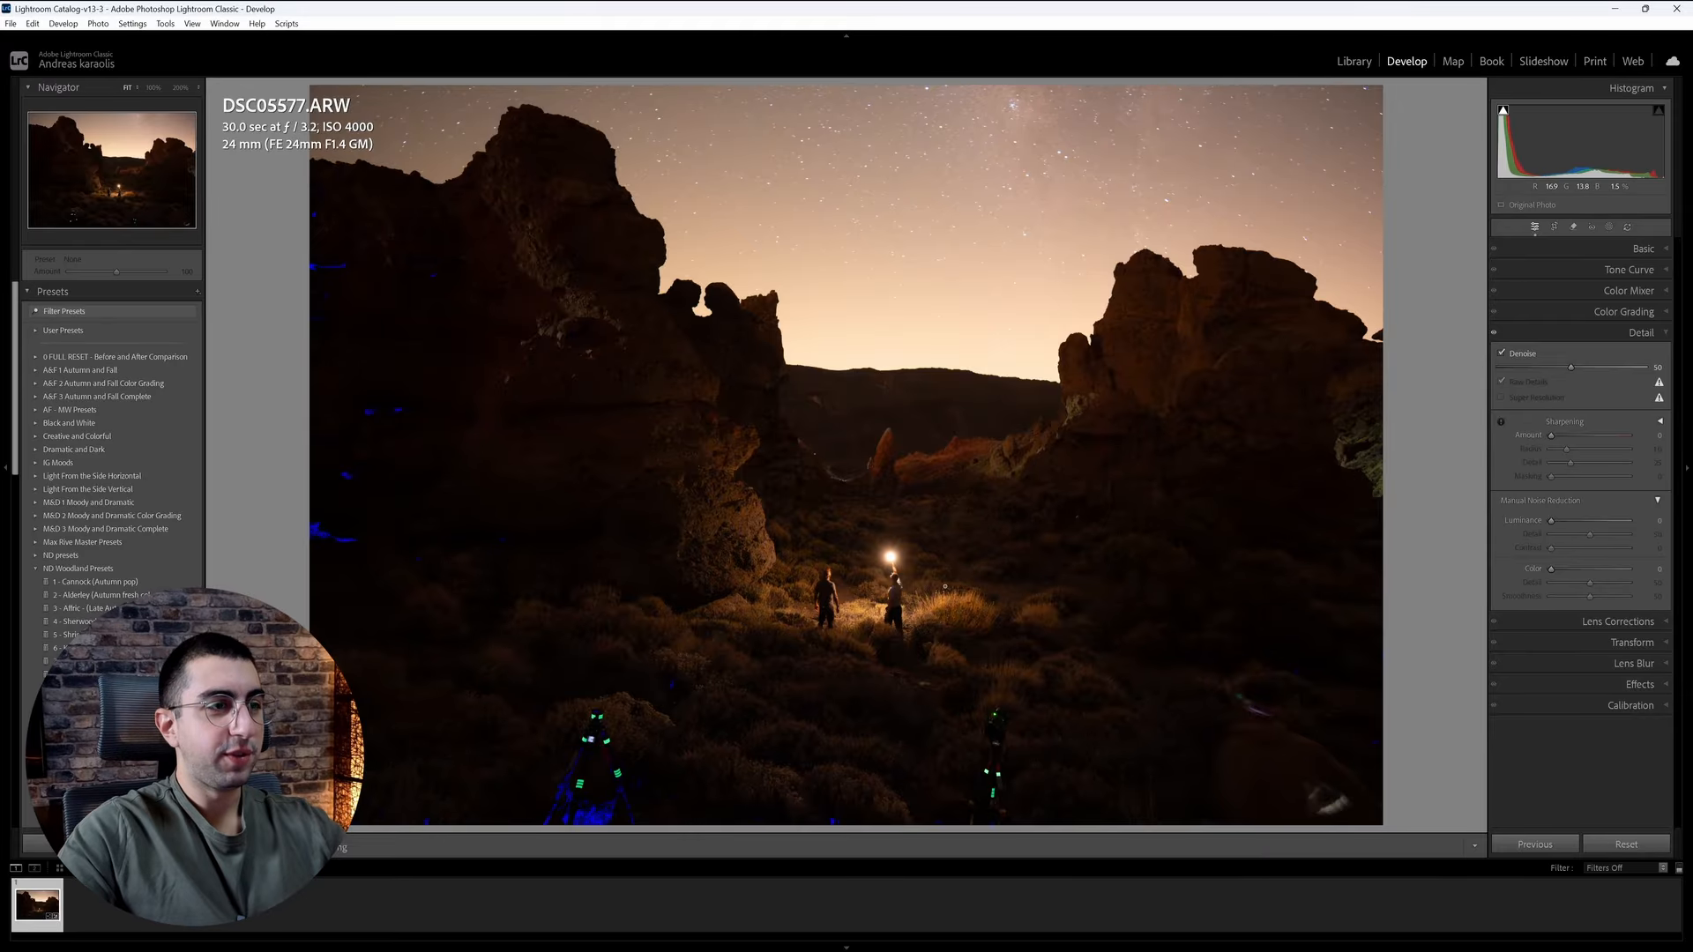
{"action": "left_click", "coordinate": [854, 465]}
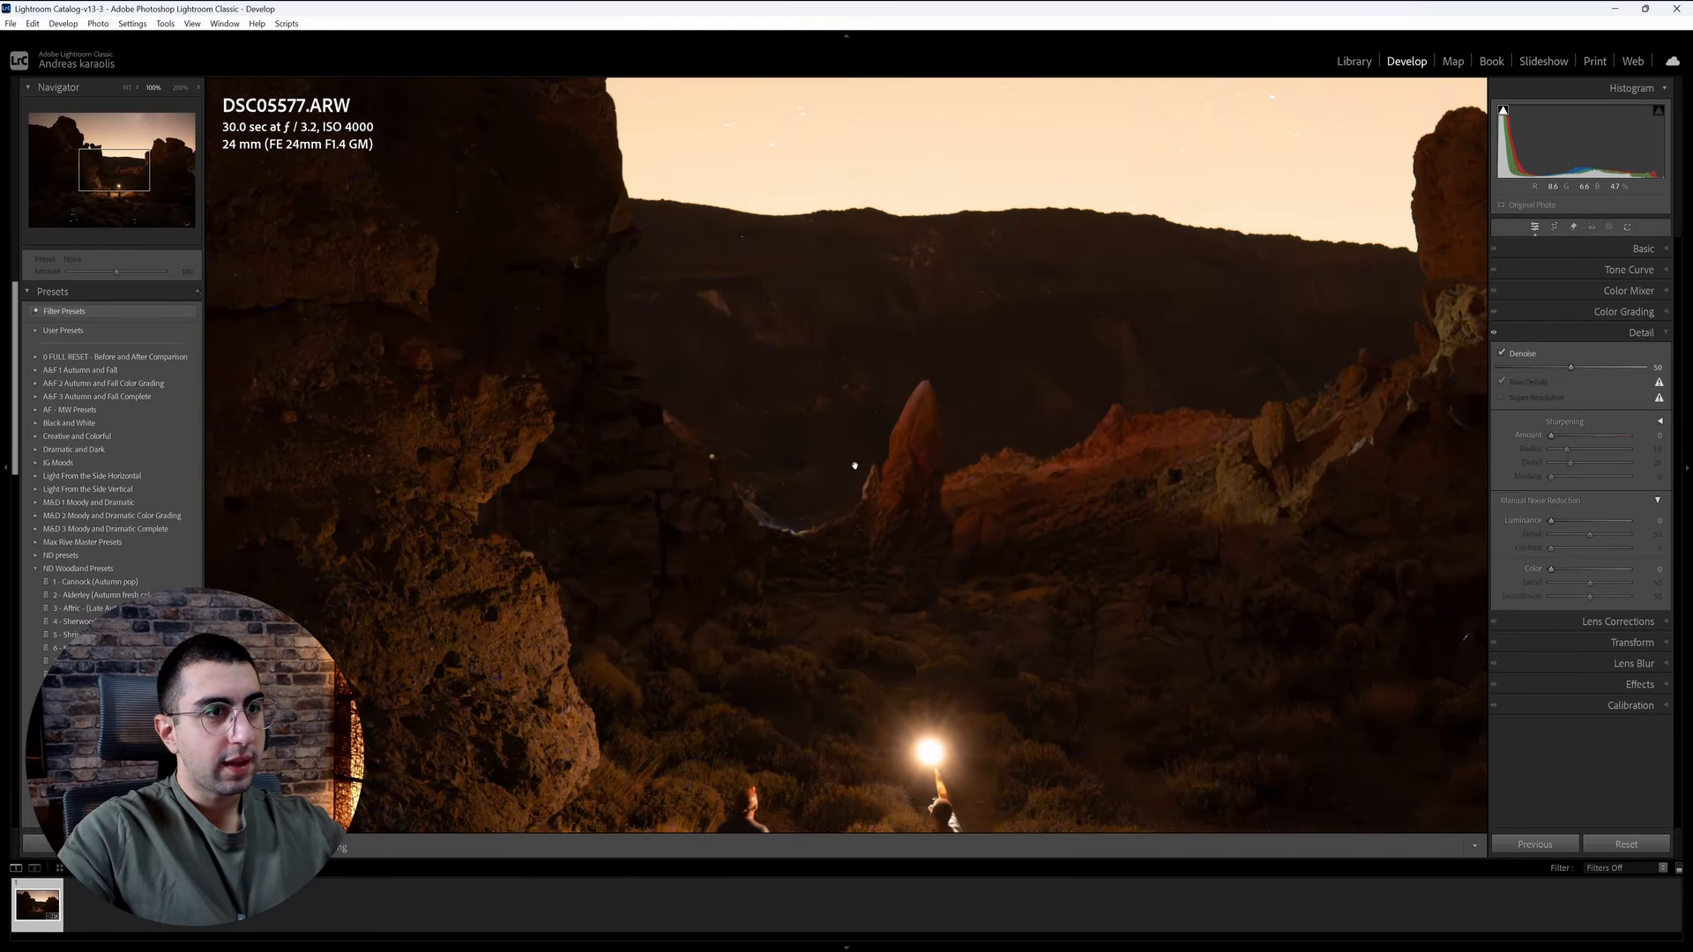
{"action": "left_click_drag", "start_coordinate": [855, 466], "coordinate": [1160, 519]}
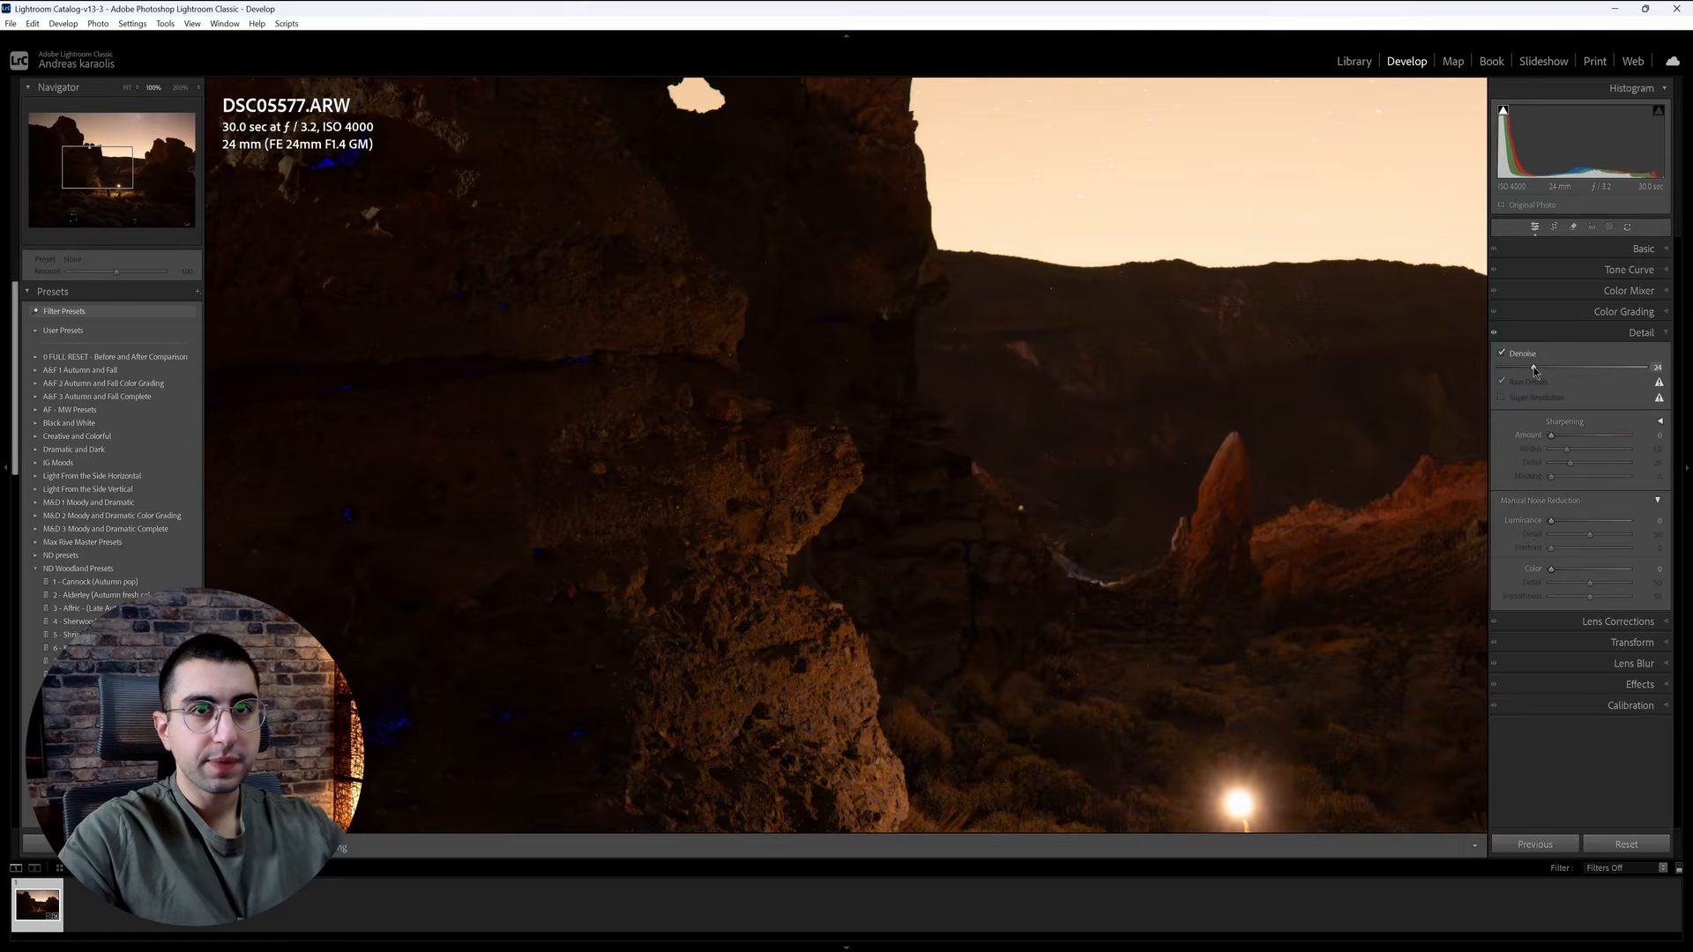
{"action": "left_click_drag", "start_coordinate": [1094, 558], "coordinate": [938, 579]}
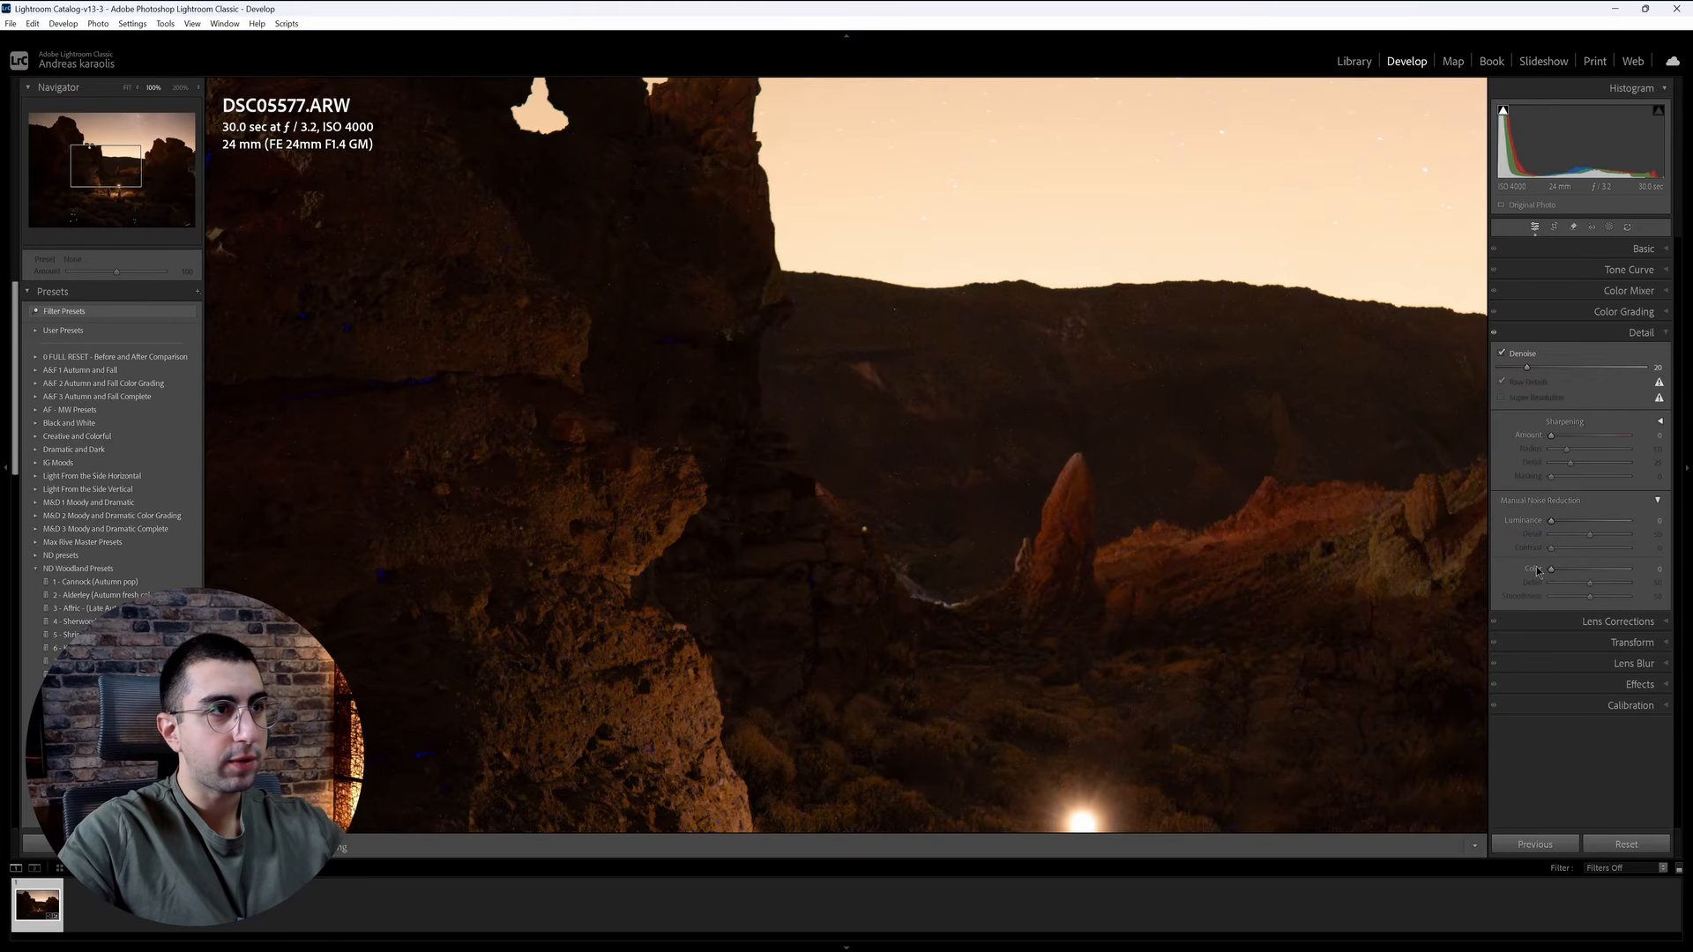
{"action": "left_click_drag", "start_coordinate": [1552, 572], "coordinate": [1569, 570]}
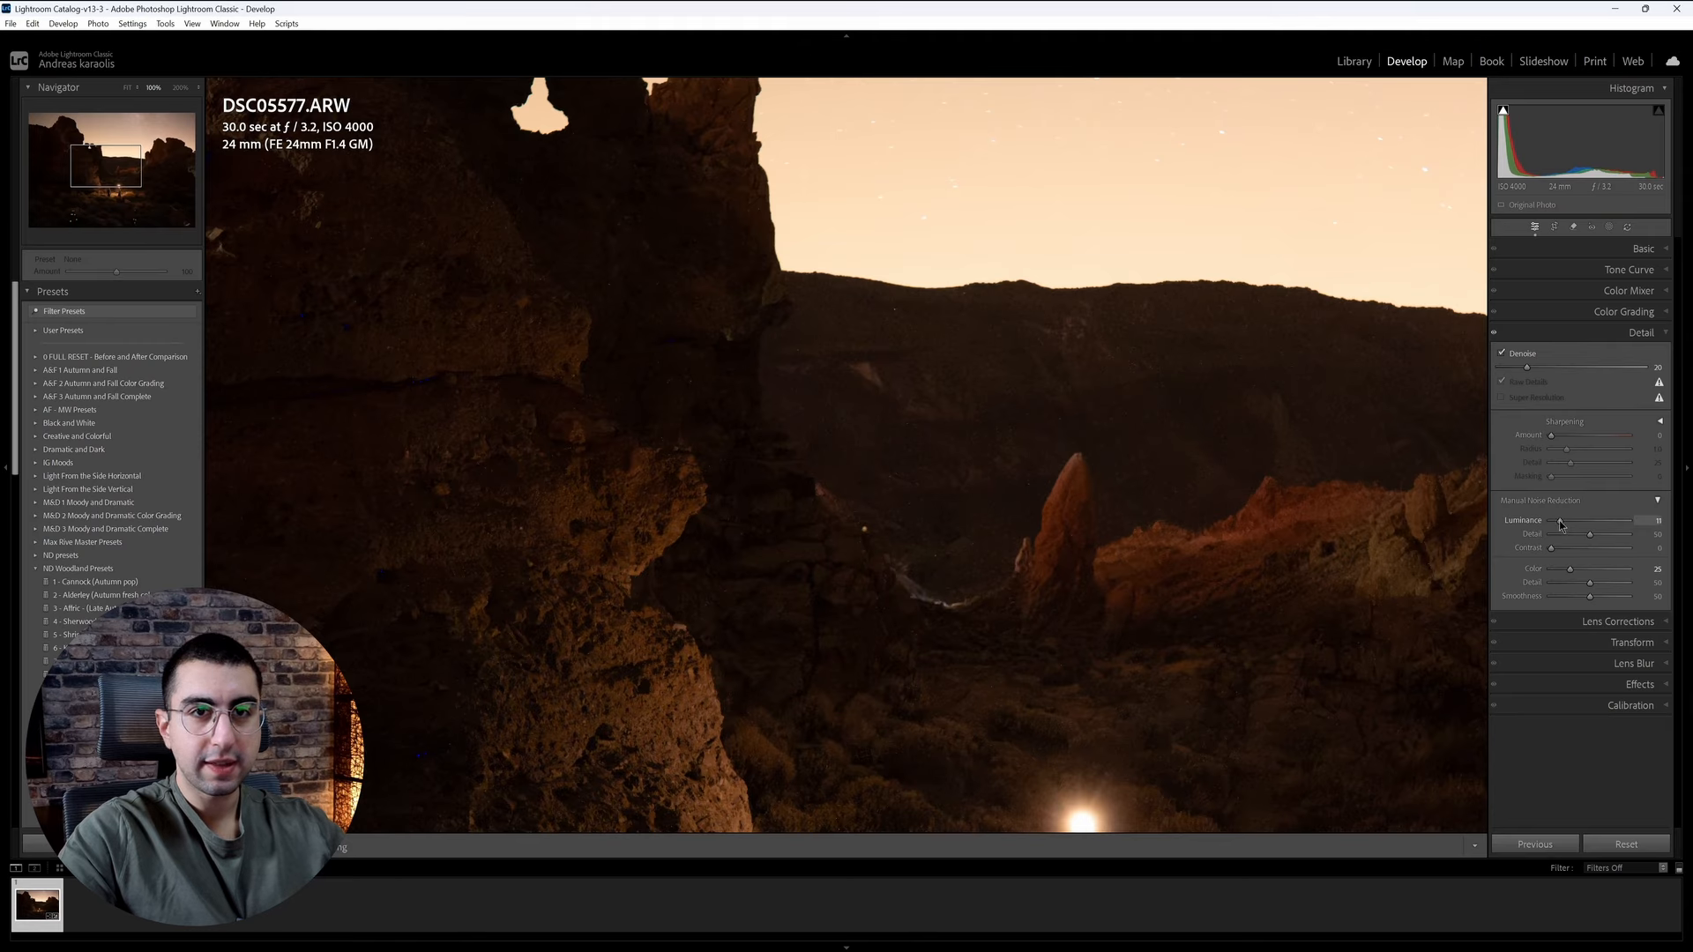
{"action": "left_click_drag", "start_coordinate": [1560, 524], "coordinate": [1557, 521]}
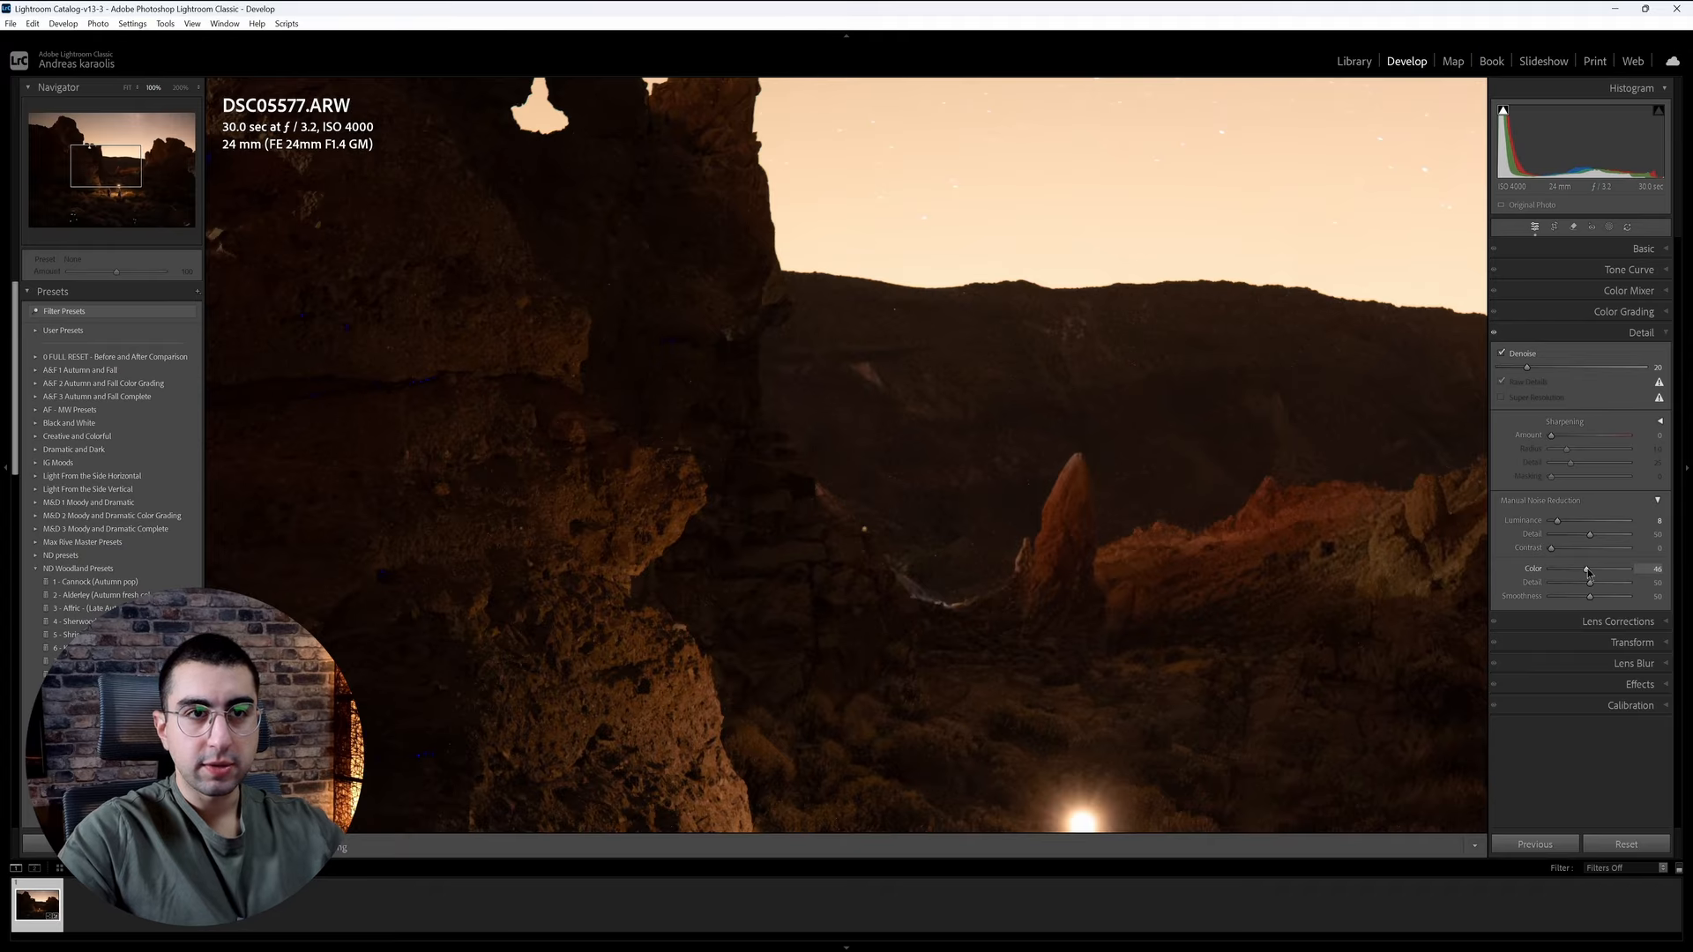
- Inspect the rock formations on both sides of the photo at 100% for remaining noise and detail
{"action": "left_click_drag", "start_coordinate": [1338, 501], "coordinate": [1002, 423]}
{"action": "left_click_drag", "start_coordinate": [1441, 446], "coordinate": [929, 583]}
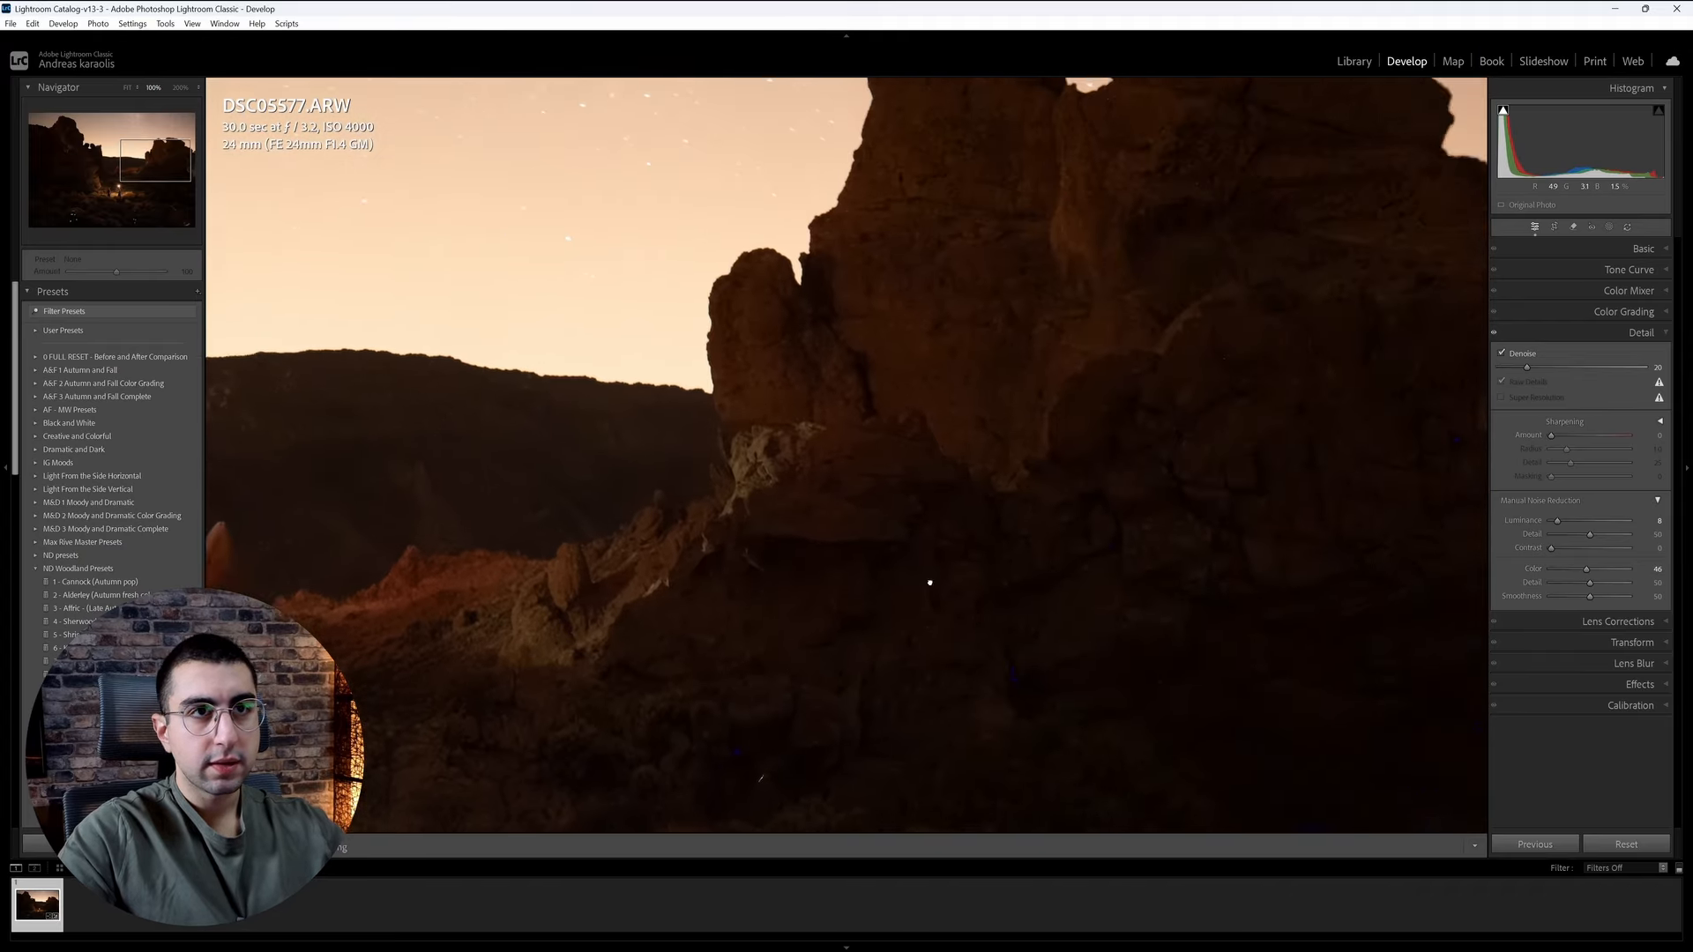
{"action": "left_click_drag", "start_coordinate": [1221, 417], "coordinate": [1218, 510]}
{"action": "left_click_drag", "start_coordinate": [843, 612], "coordinate": [1093, 490]}
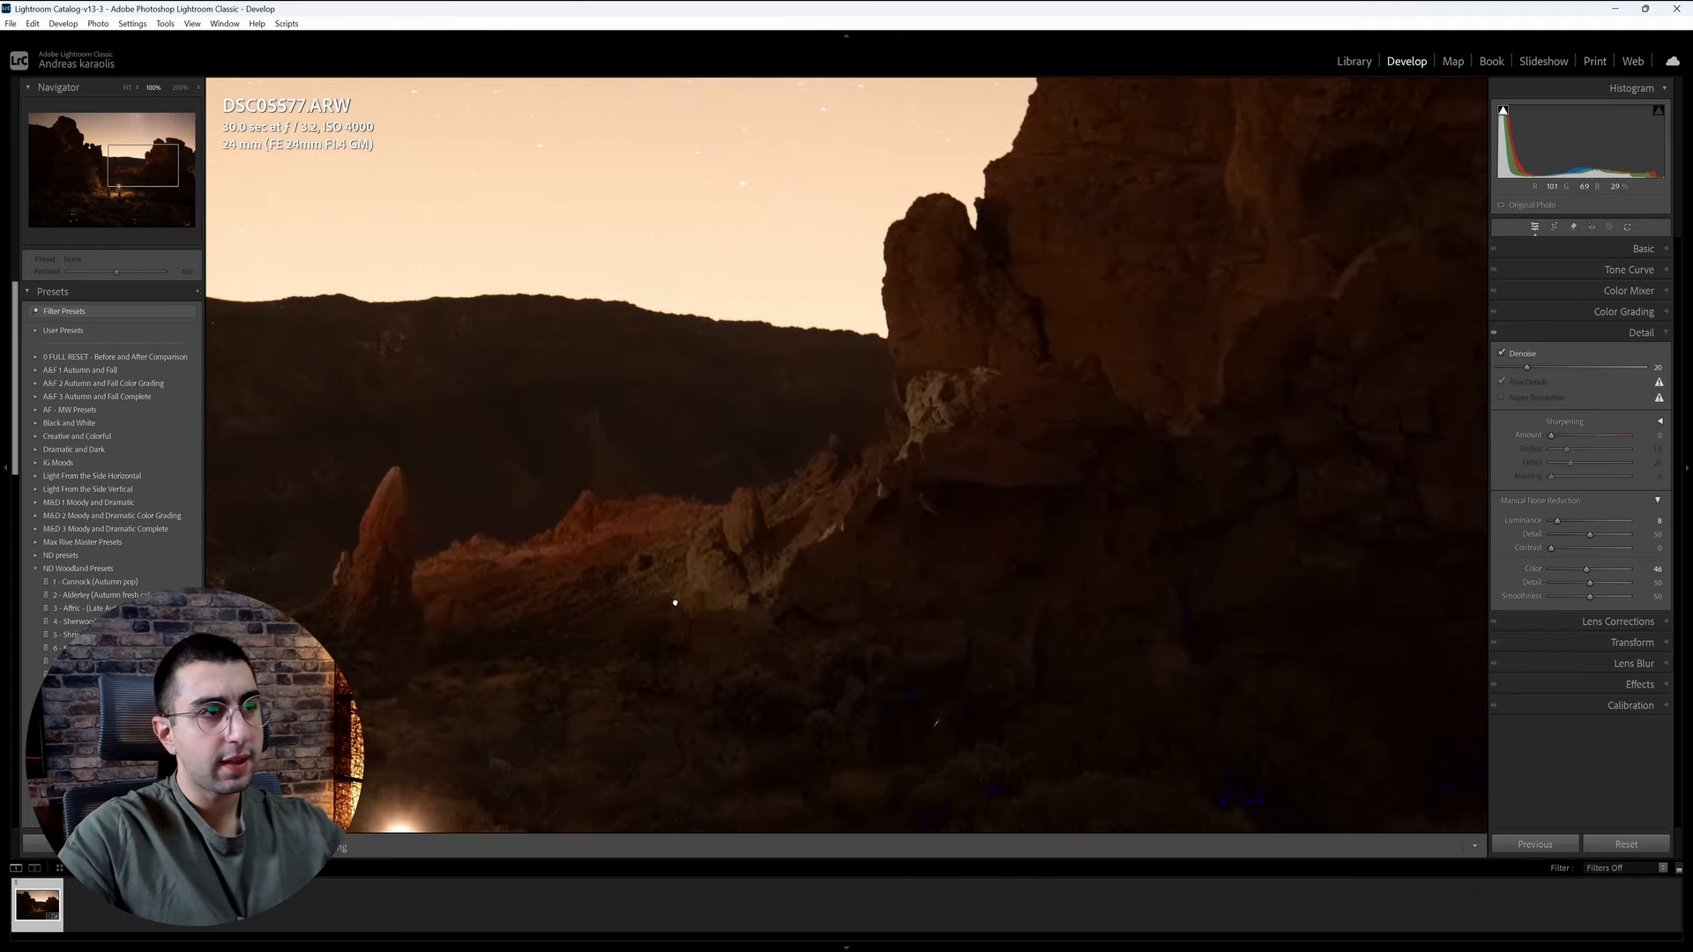
{"action": "left_click_drag", "start_coordinate": [676, 601], "coordinate": [1258, 563]}
{"action": "left_click_drag", "start_coordinate": [737, 594], "coordinate": [1233, 670]}
{"action": "left_click_drag", "start_coordinate": [695, 468], "coordinate": [831, 653]}
{"action": "left_click_drag", "start_coordinate": [749, 477], "coordinate": [911, 597]}
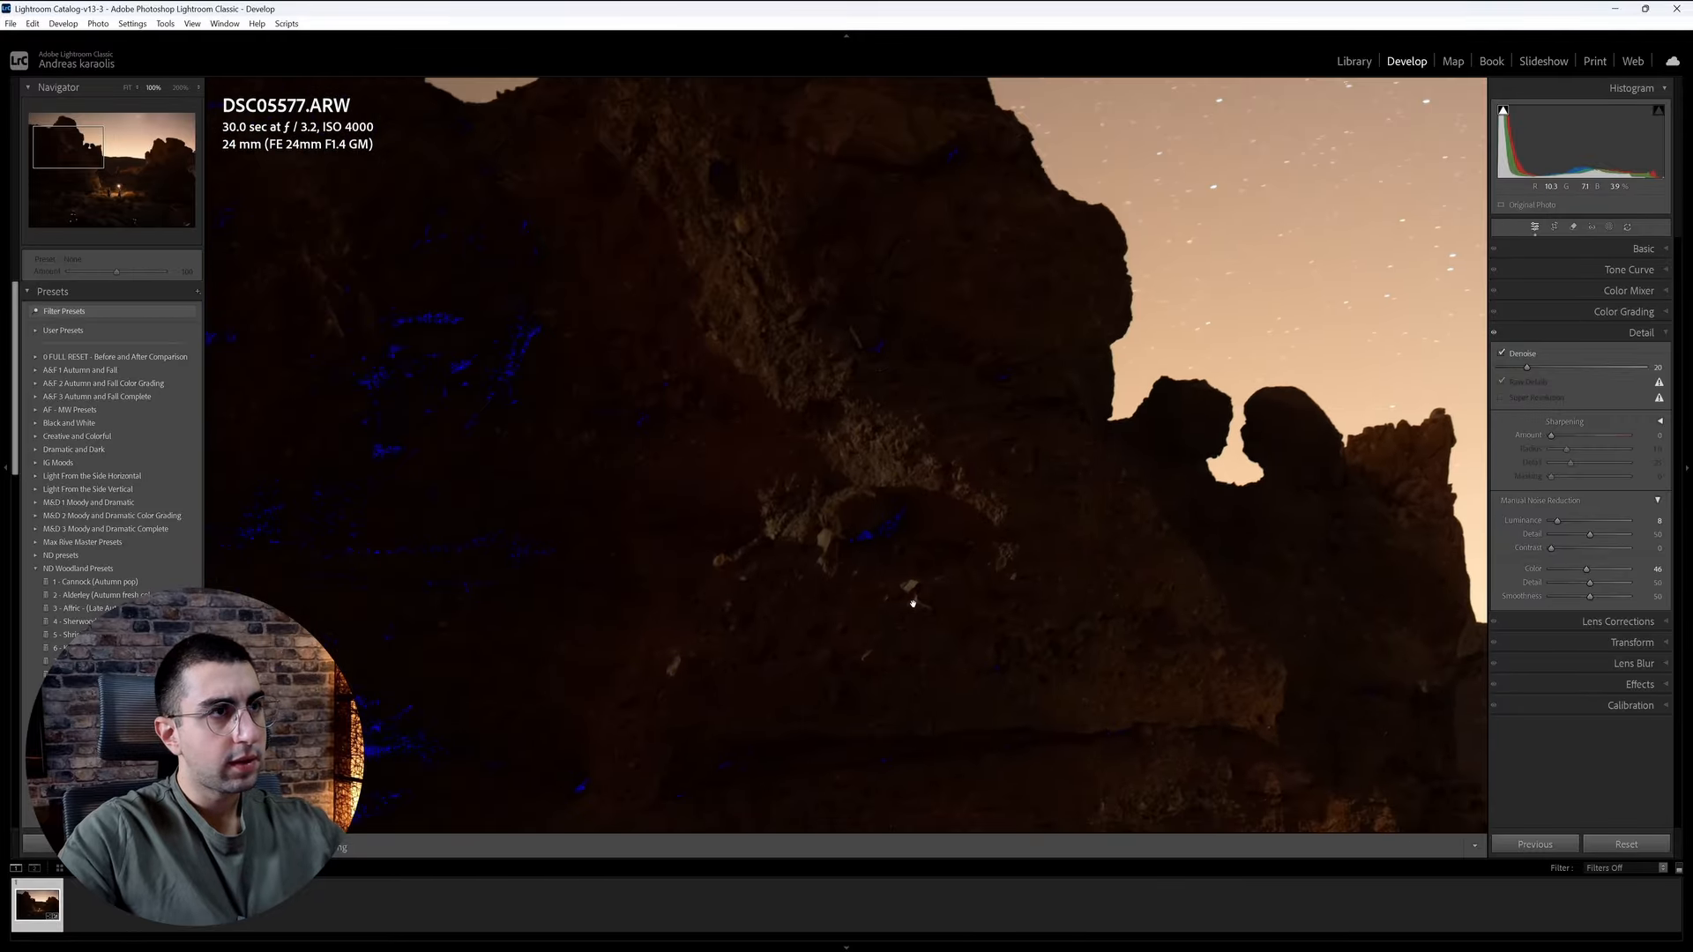
{"action": "left_click", "coordinate": [912, 595]}
- Enable chromatic aberration removal and lens profile corrections for the photo
{"action": "left_click", "coordinate": [1662, 335]}
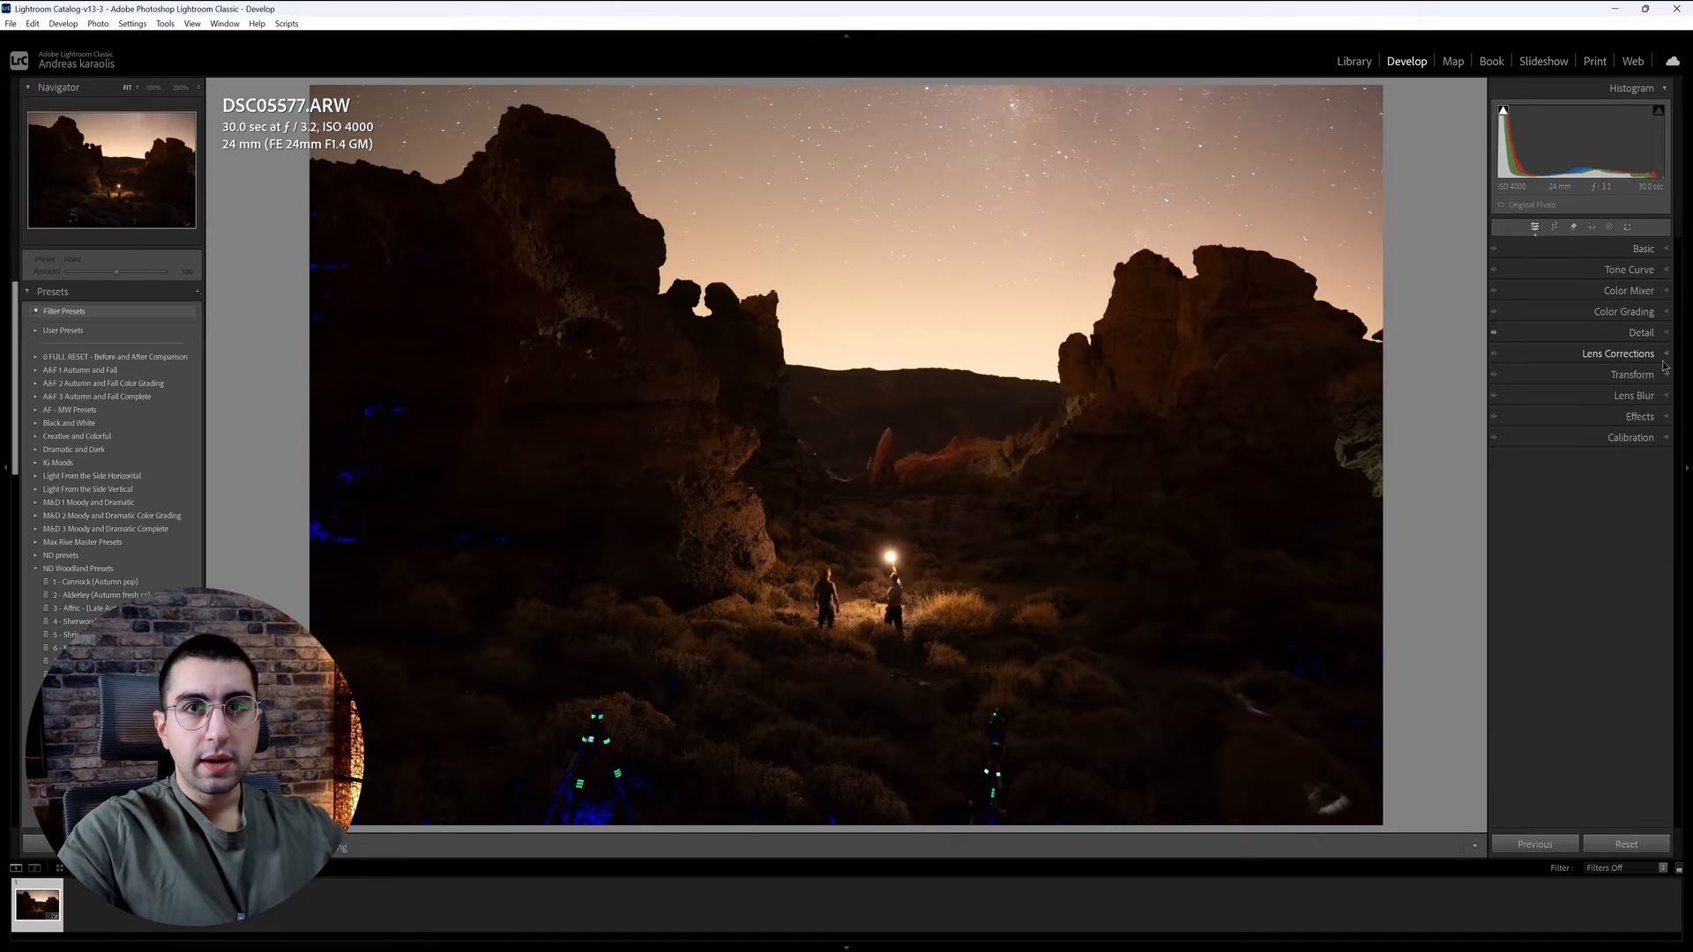
{"action": "left_click", "coordinate": [1657, 366]}
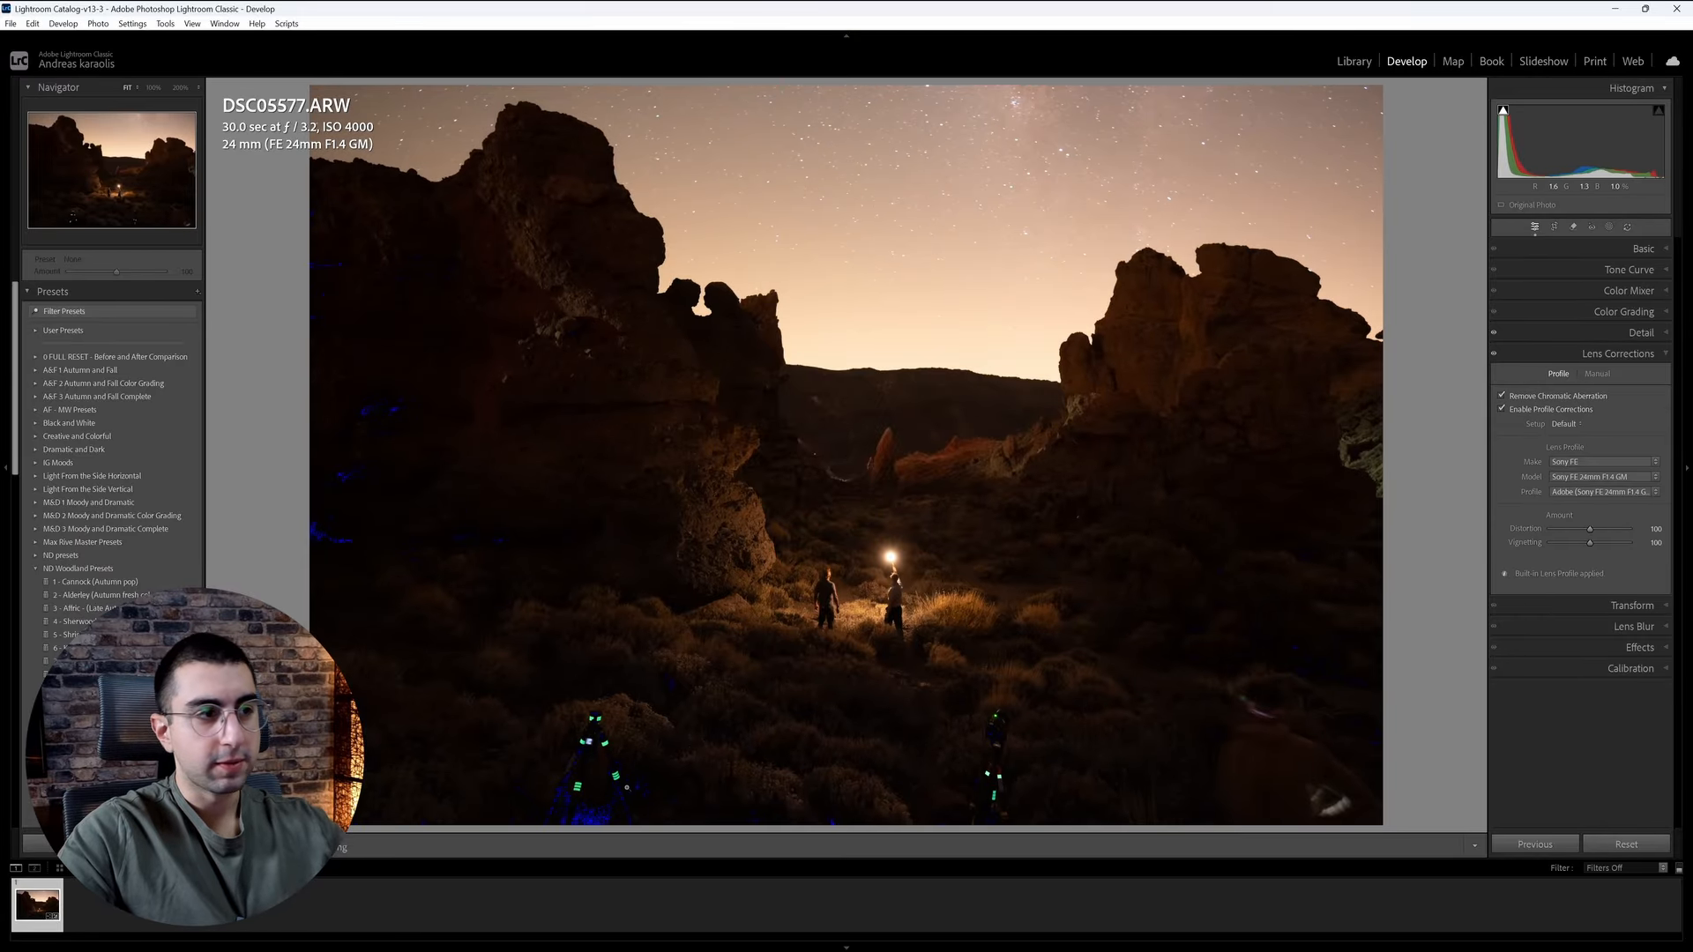
{"action": "left_click", "coordinate": [1650, 354]}
- Lower the photo's highlights to about -78 and raise the shadows to +47
{"action": "left_click", "coordinate": [1650, 271]}
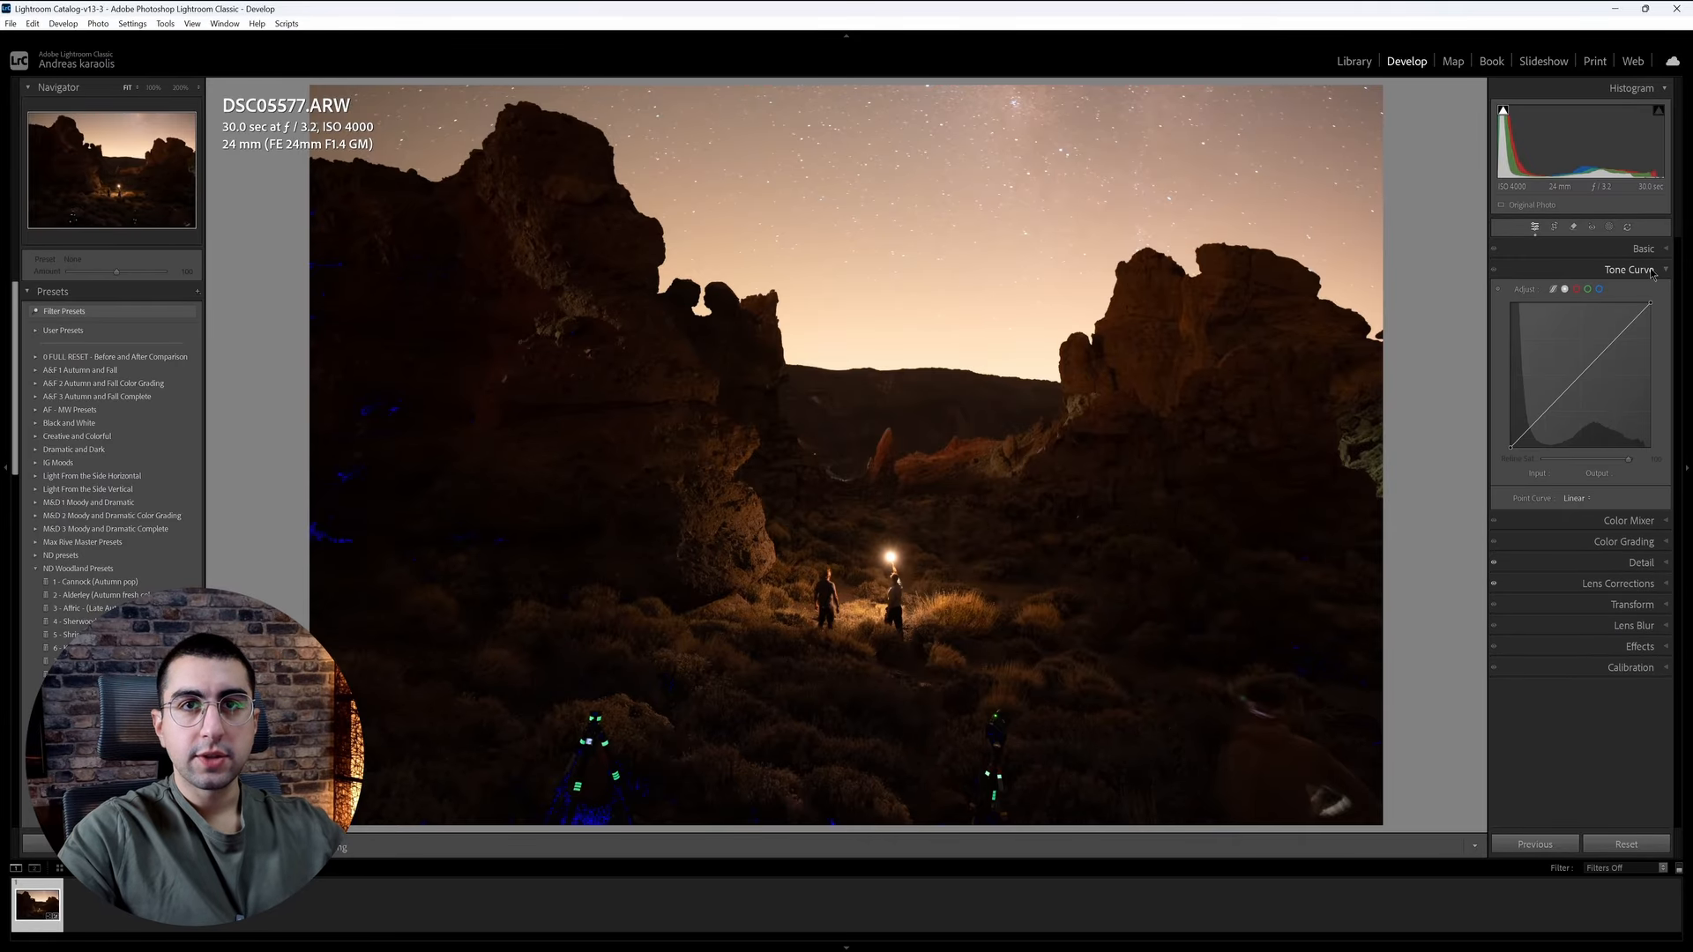
{"action": "left_click", "coordinate": [1642, 250]}
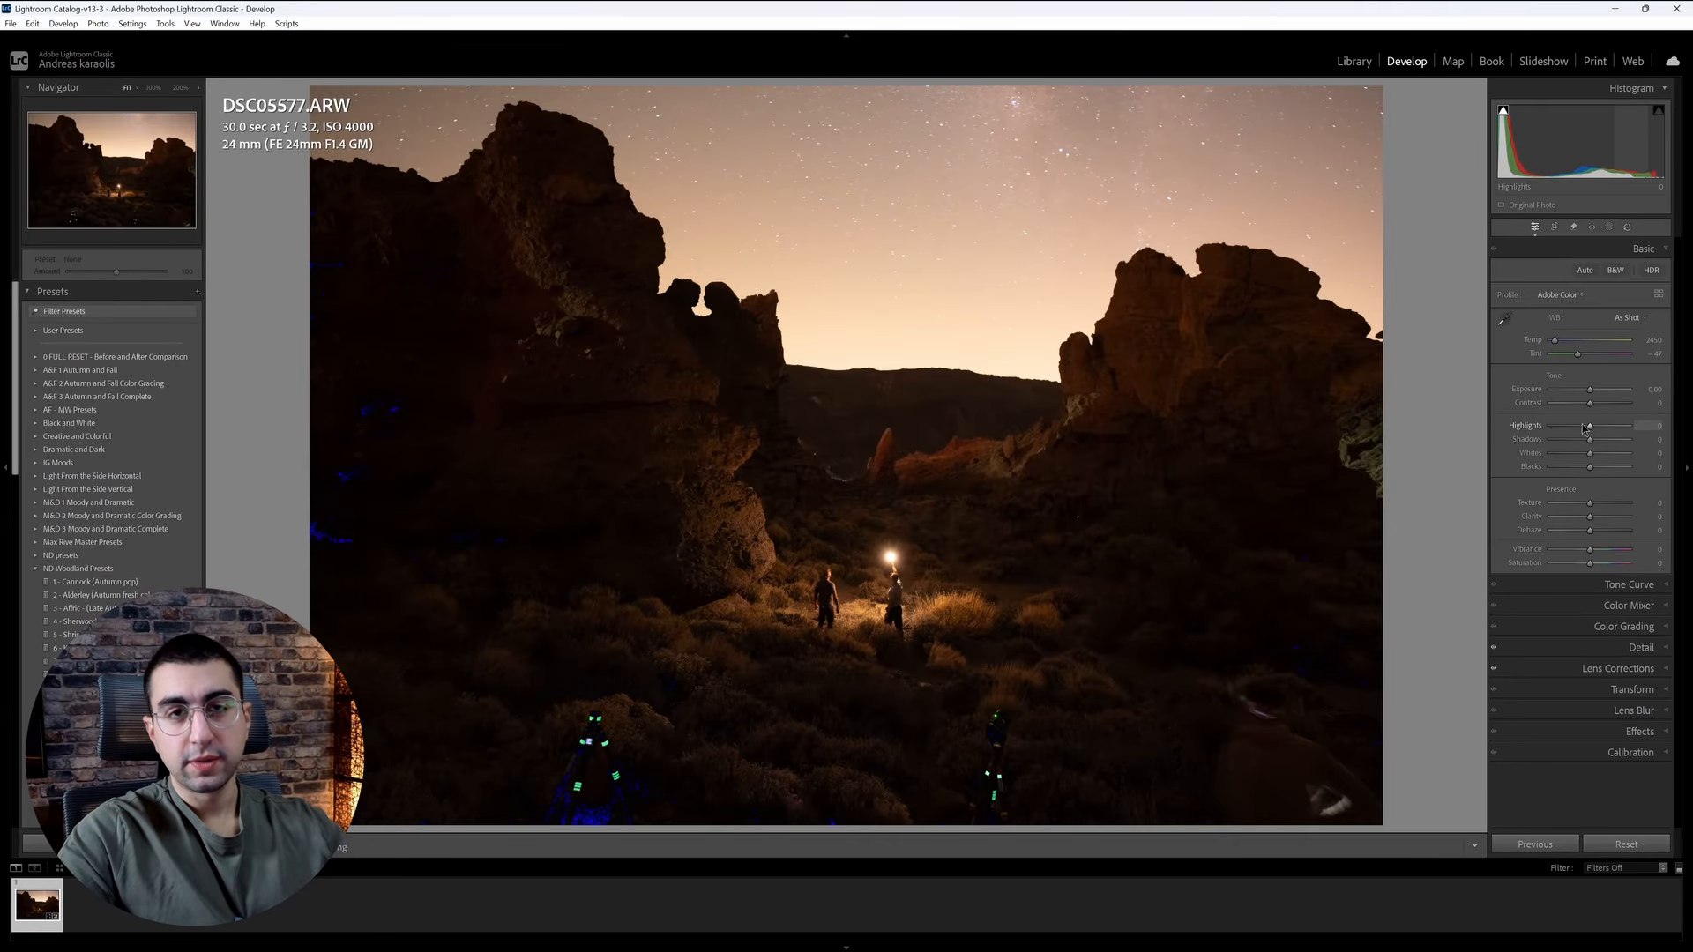
{"action": "mouse_move", "coordinate": [1563, 432]}
{"action": "left_mouse_down"}
{"action": "mouse_move", "coordinate": [1549, 432]}
{"action": "mouse_move", "coordinate": [1617, 447]}
{"action": "mouse_move", "coordinate": [1565, 430]}
{"action": "left_mouse_up"}
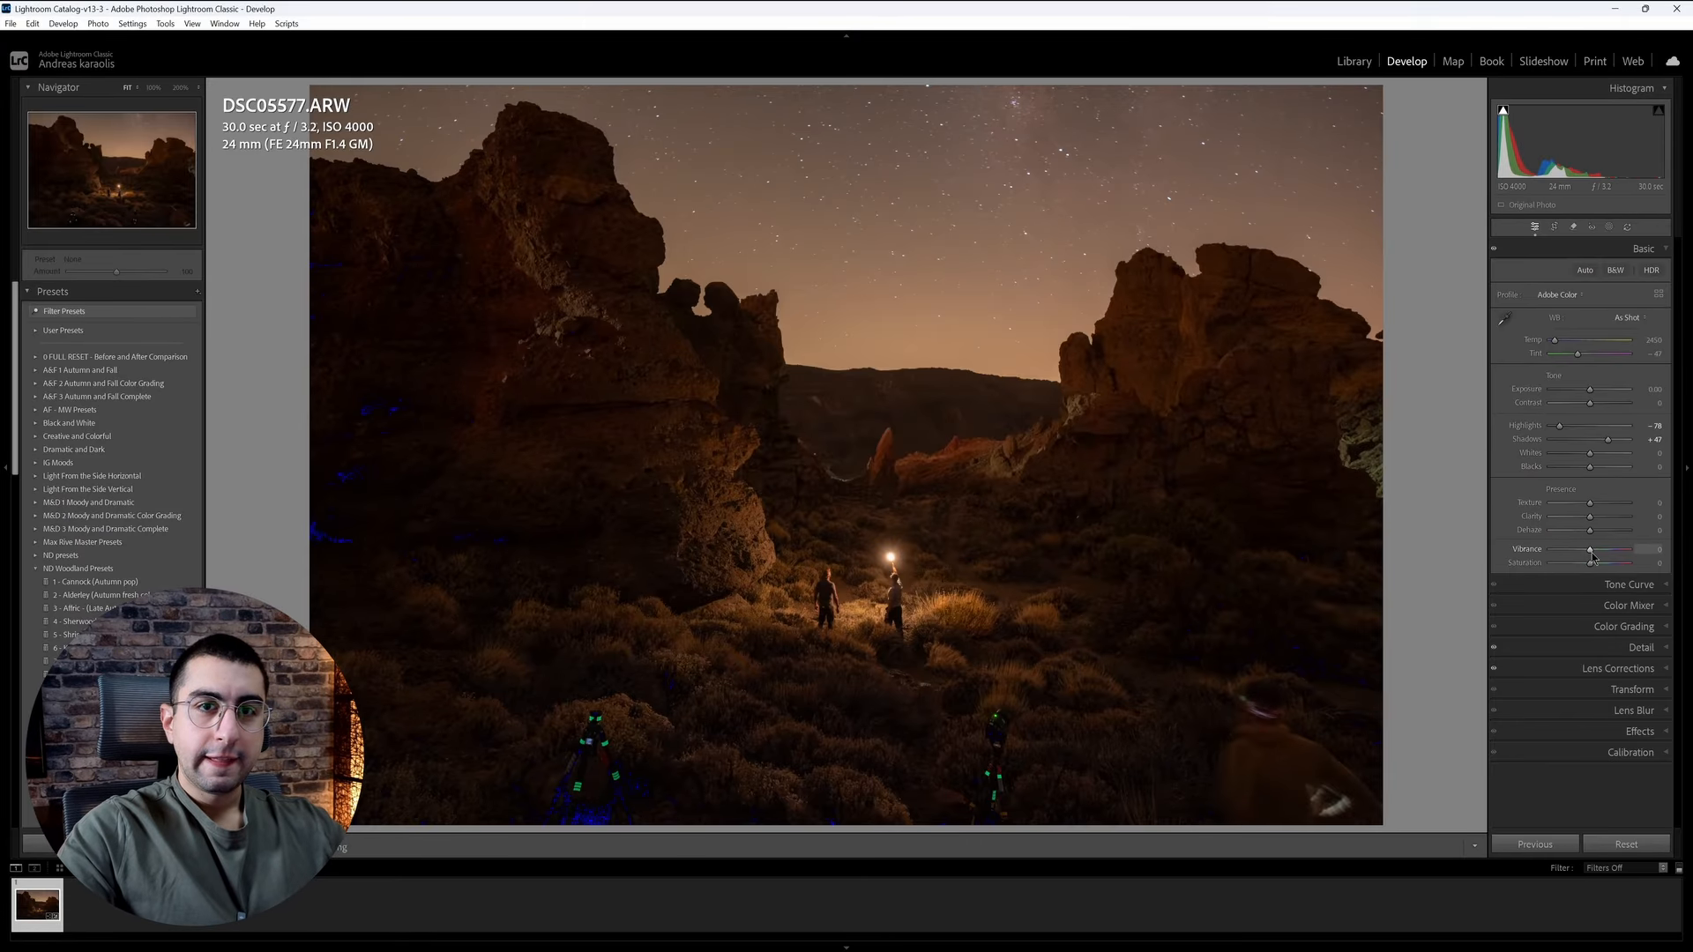
- Set texture to +6 and clarity to +3, checking the detail around the two figures
{"action": "left_click_drag", "start_coordinate": [1591, 517], "coordinate": [1595, 503]}
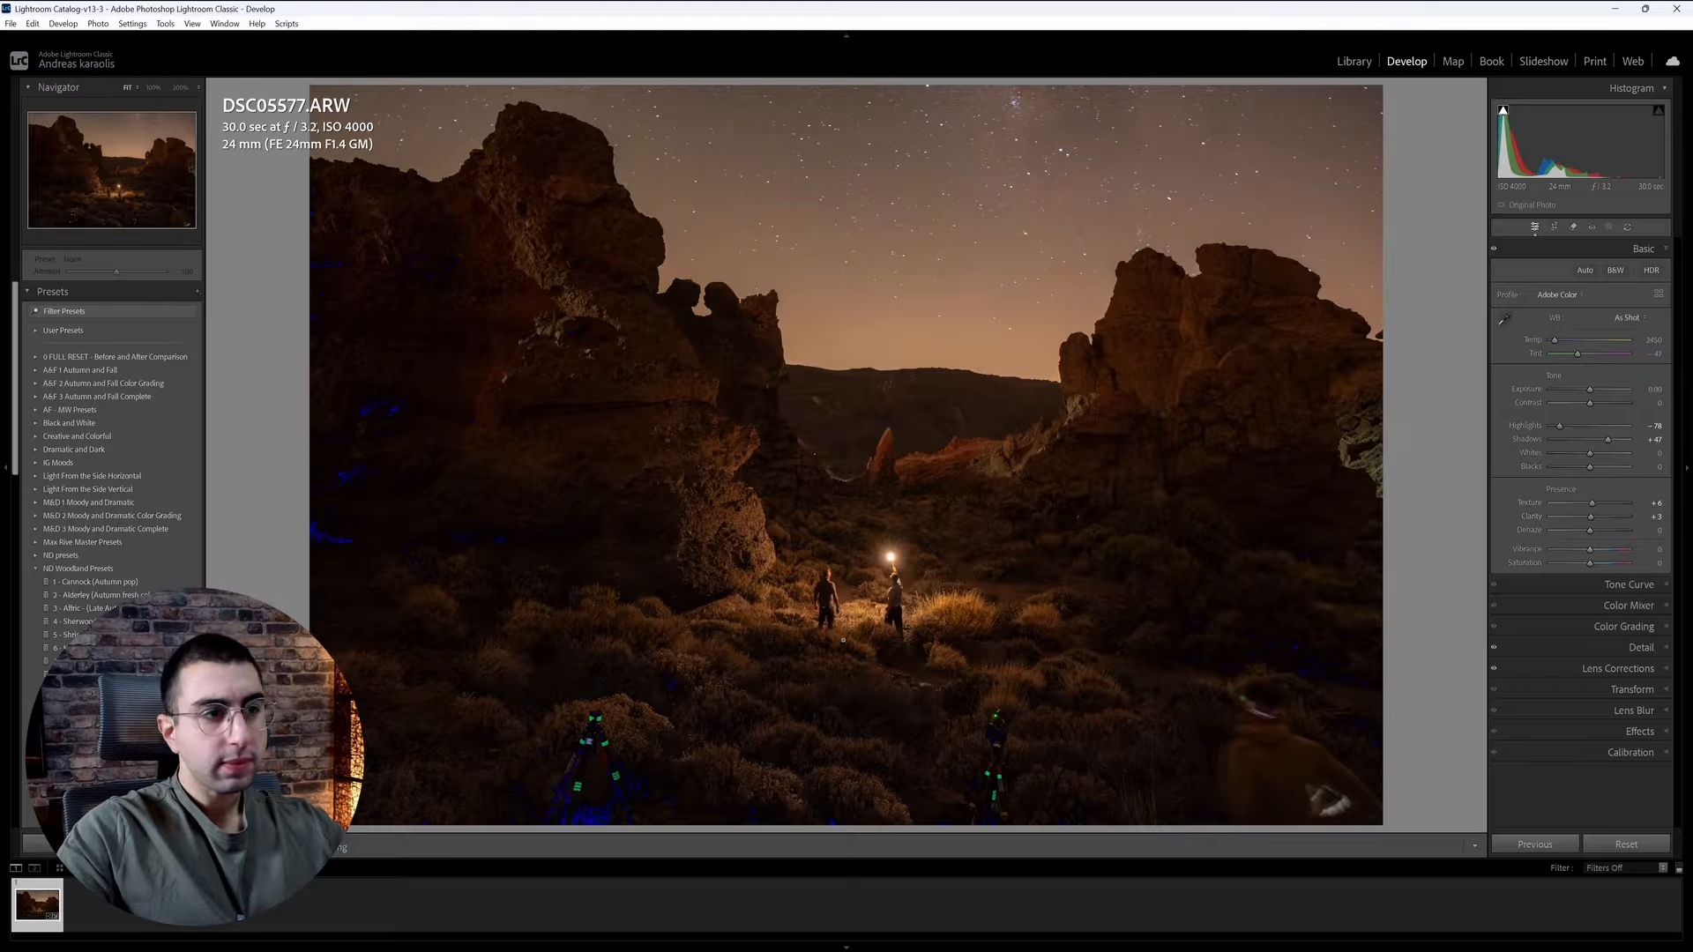
{"action": "left_click", "coordinate": [702, 727]}
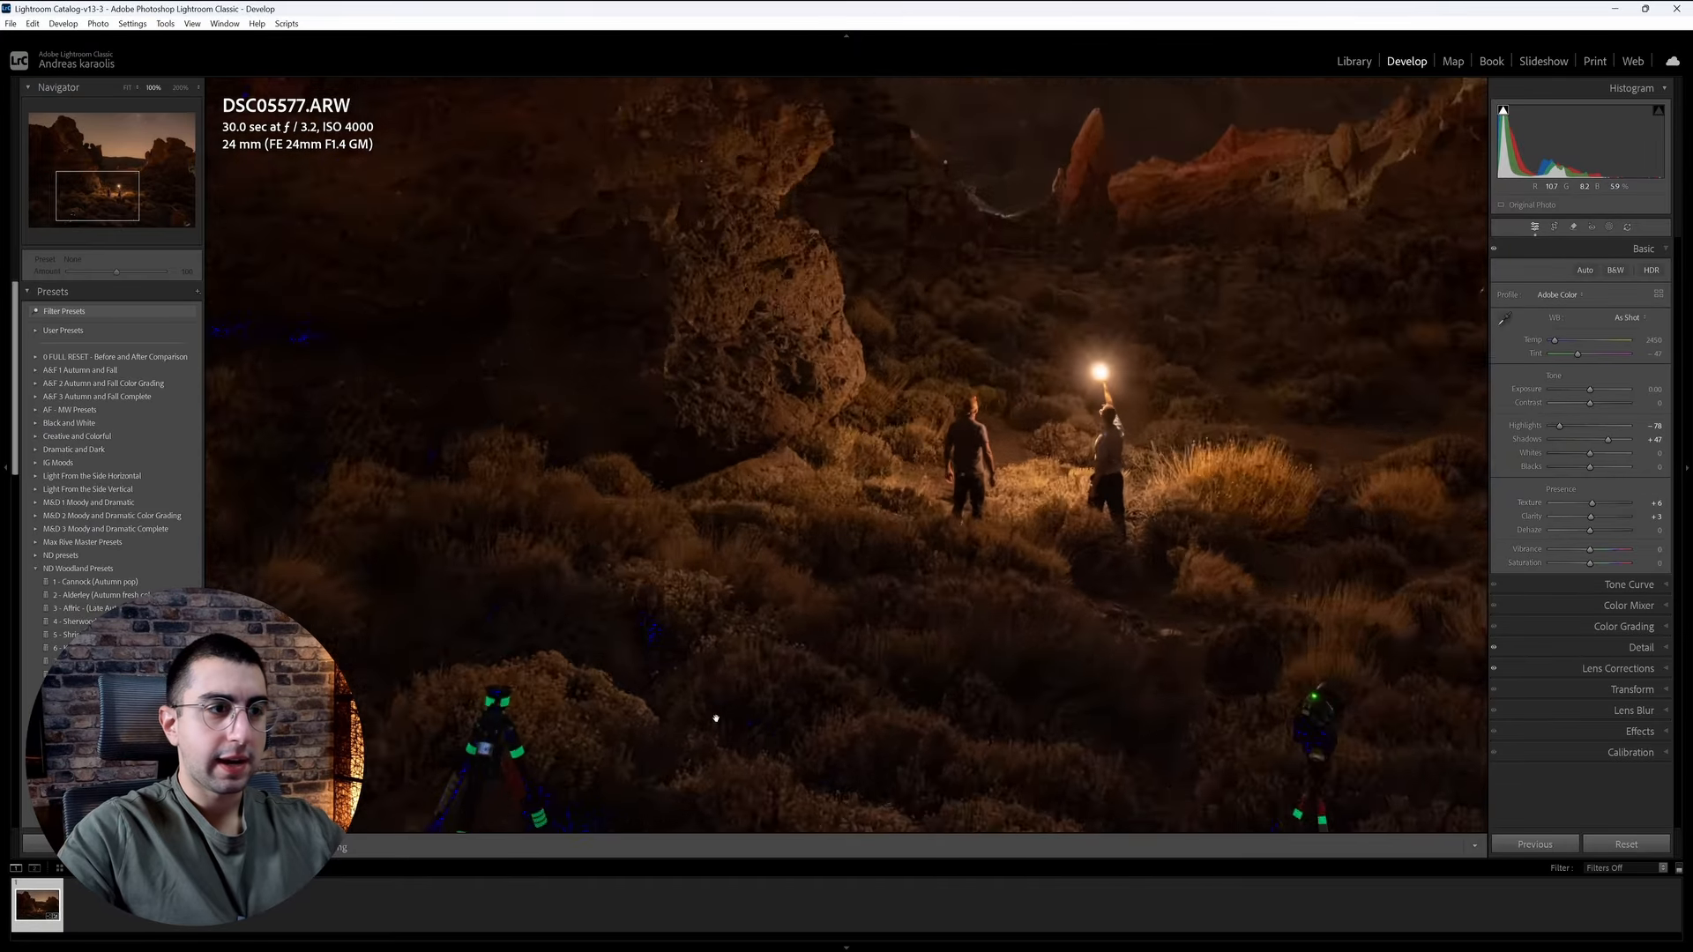
{"action": "left_click_drag", "start_coordinate": [900, 498], "coordinate": [894, 511]}
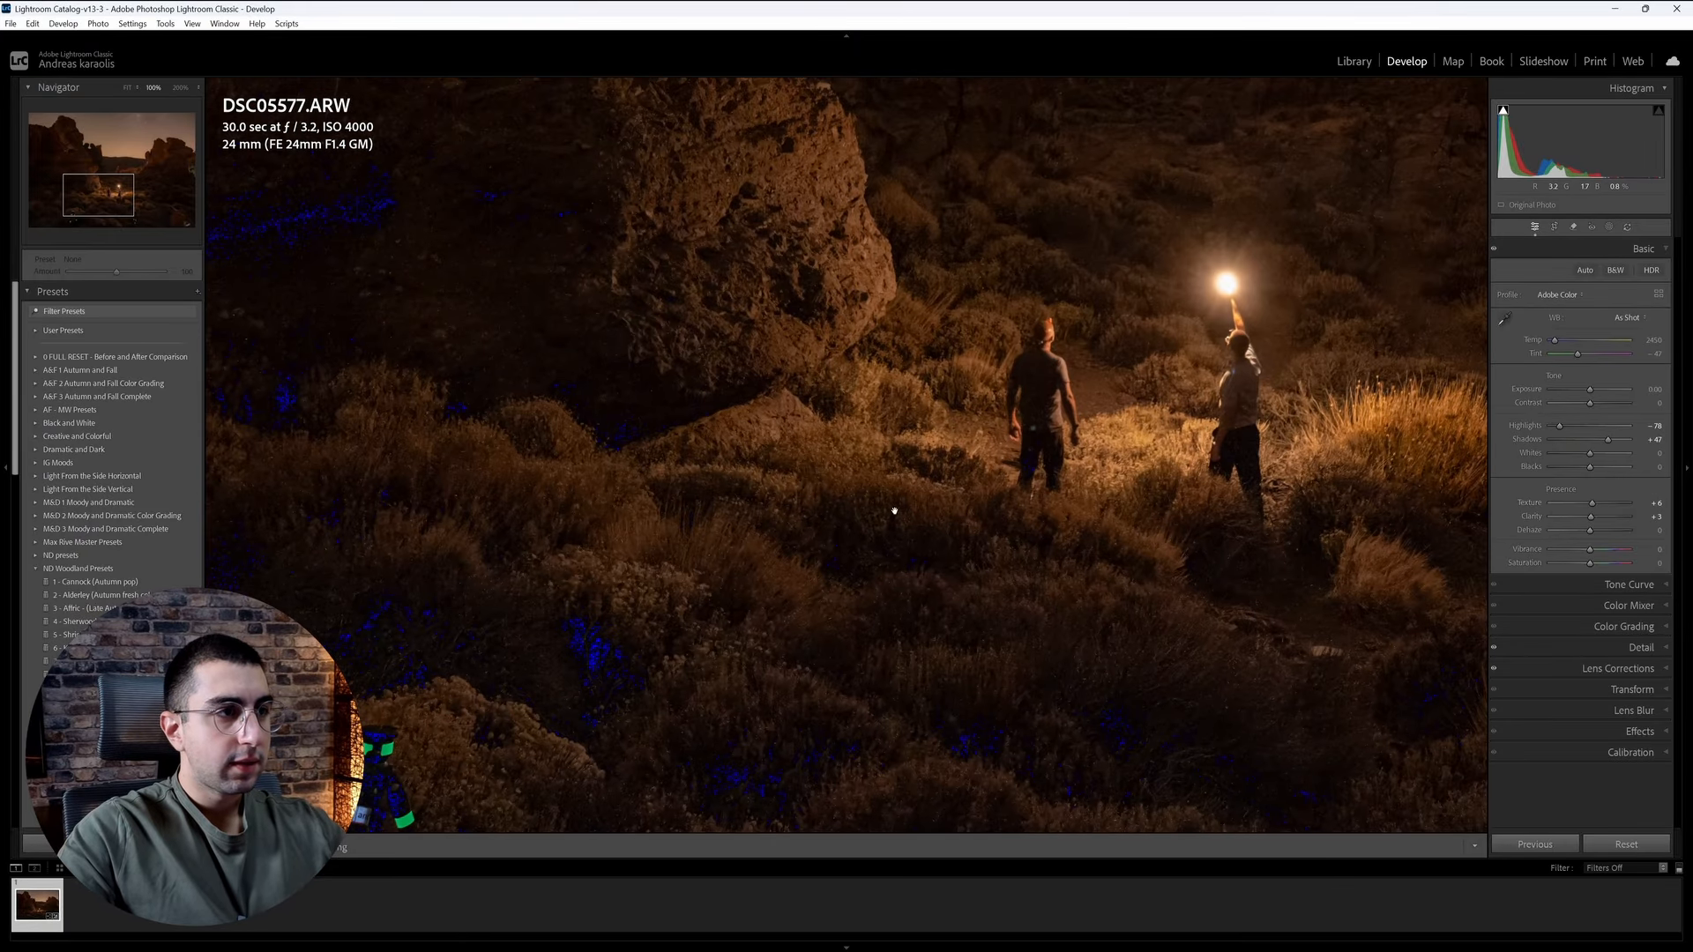
{"action": "left_click", "coordinate": [1029, 470]}
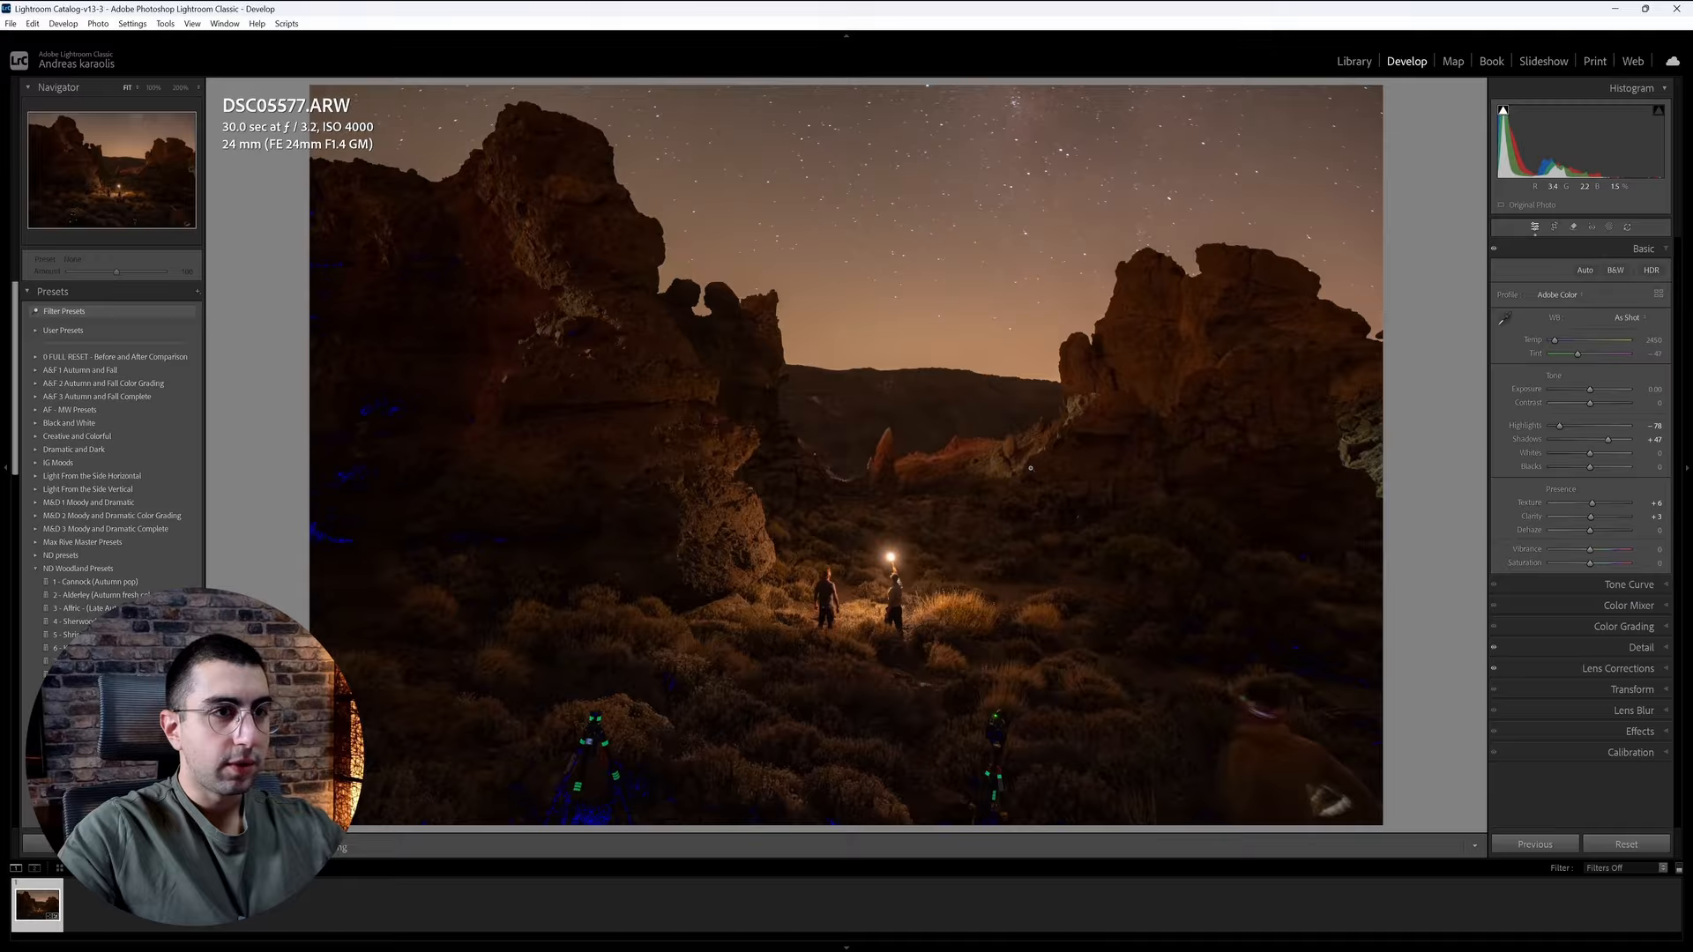
- Sharpen the photo with an amount of 15 and masking of 46, checking the result at 100%
{"action": "left_click", "coordinate": [1642, 648]}
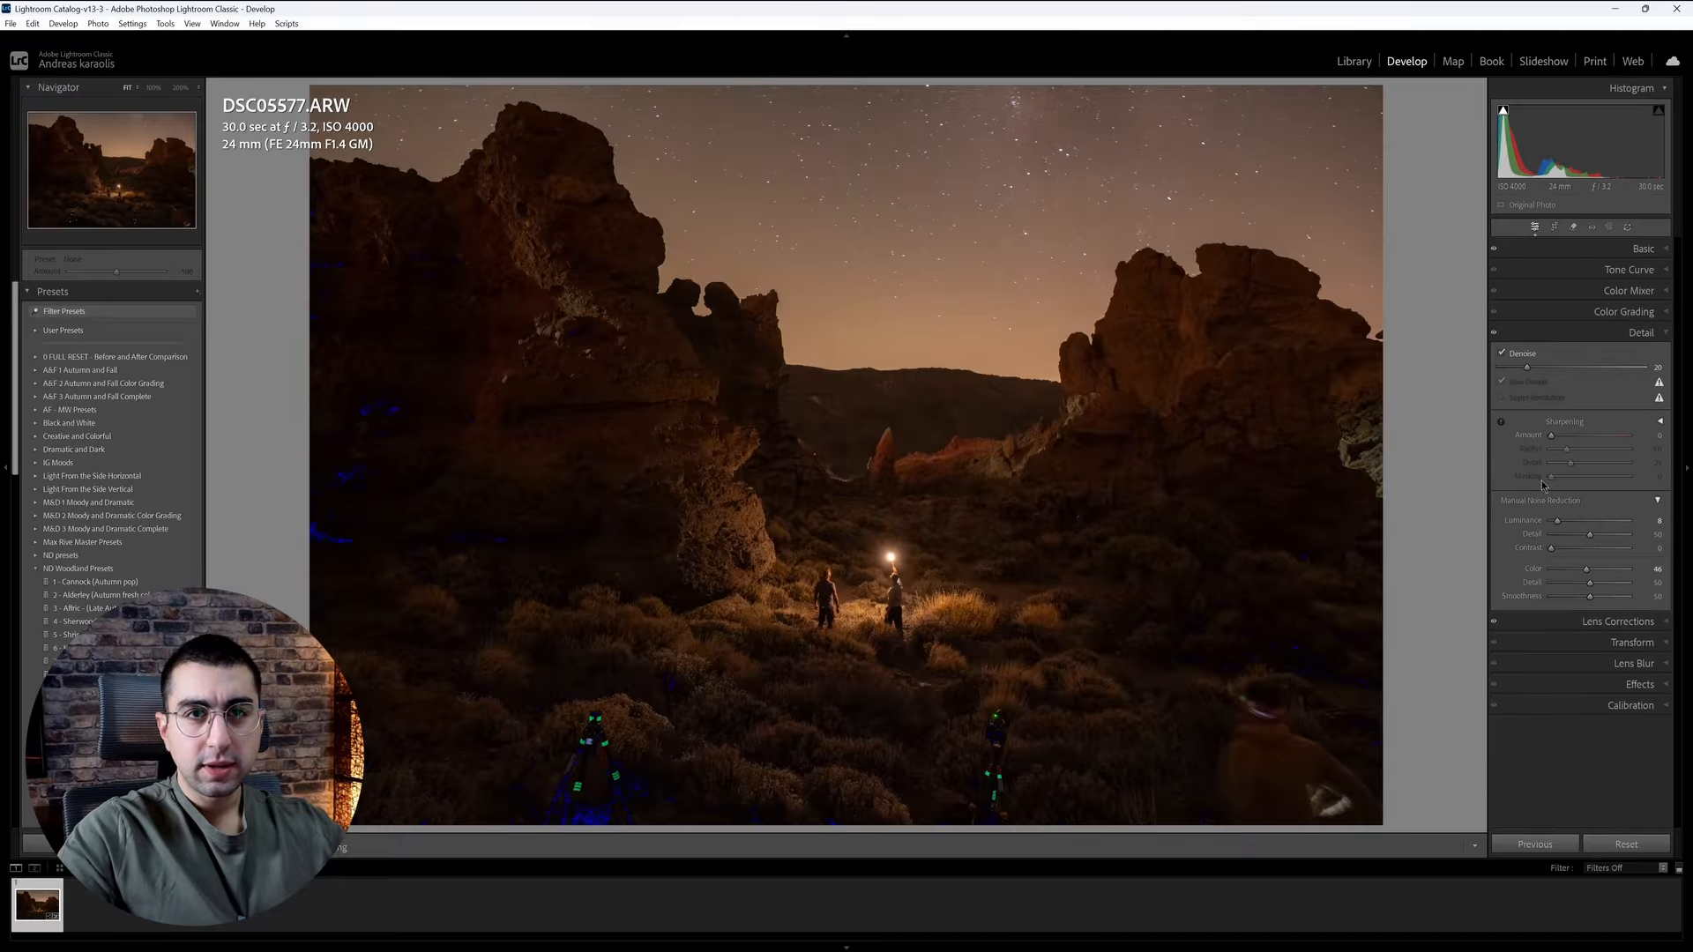
{"action": "left_click_drag", "start_coordinate": [1550, 437], "coordinate": [1553, 436]}
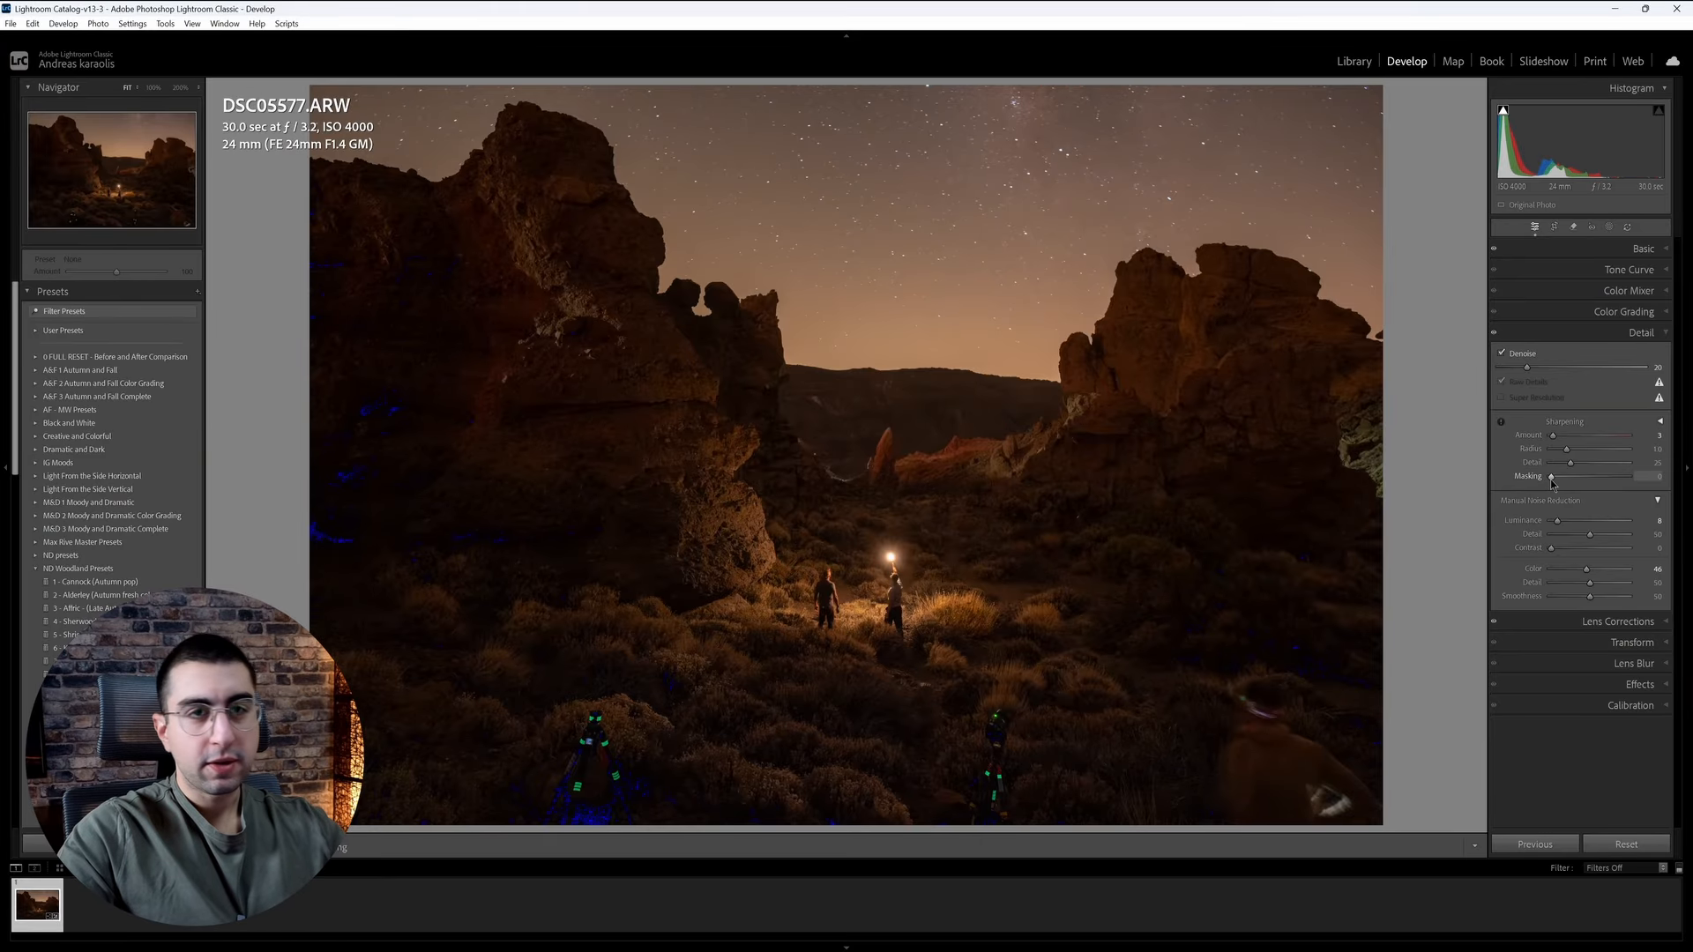
{"action": "left_click_drag", "start_coordinate": [1552, 477], "coordinate": [1586, 479]}
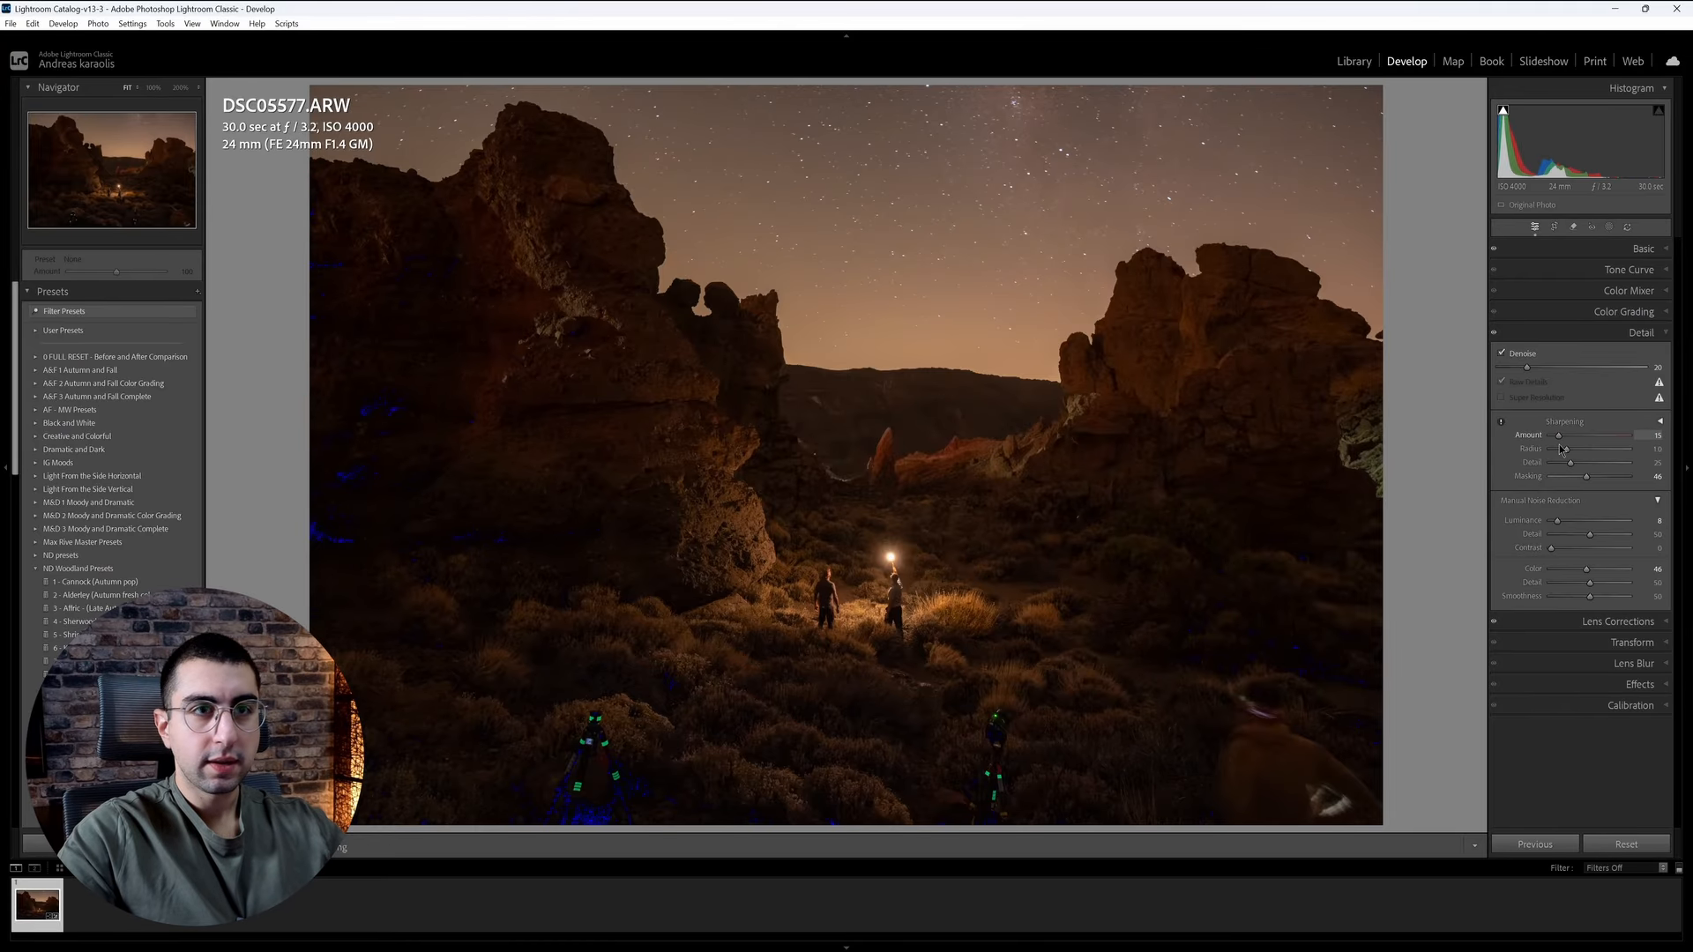
{"action": "left_click", "coordinate": [781, 620]}
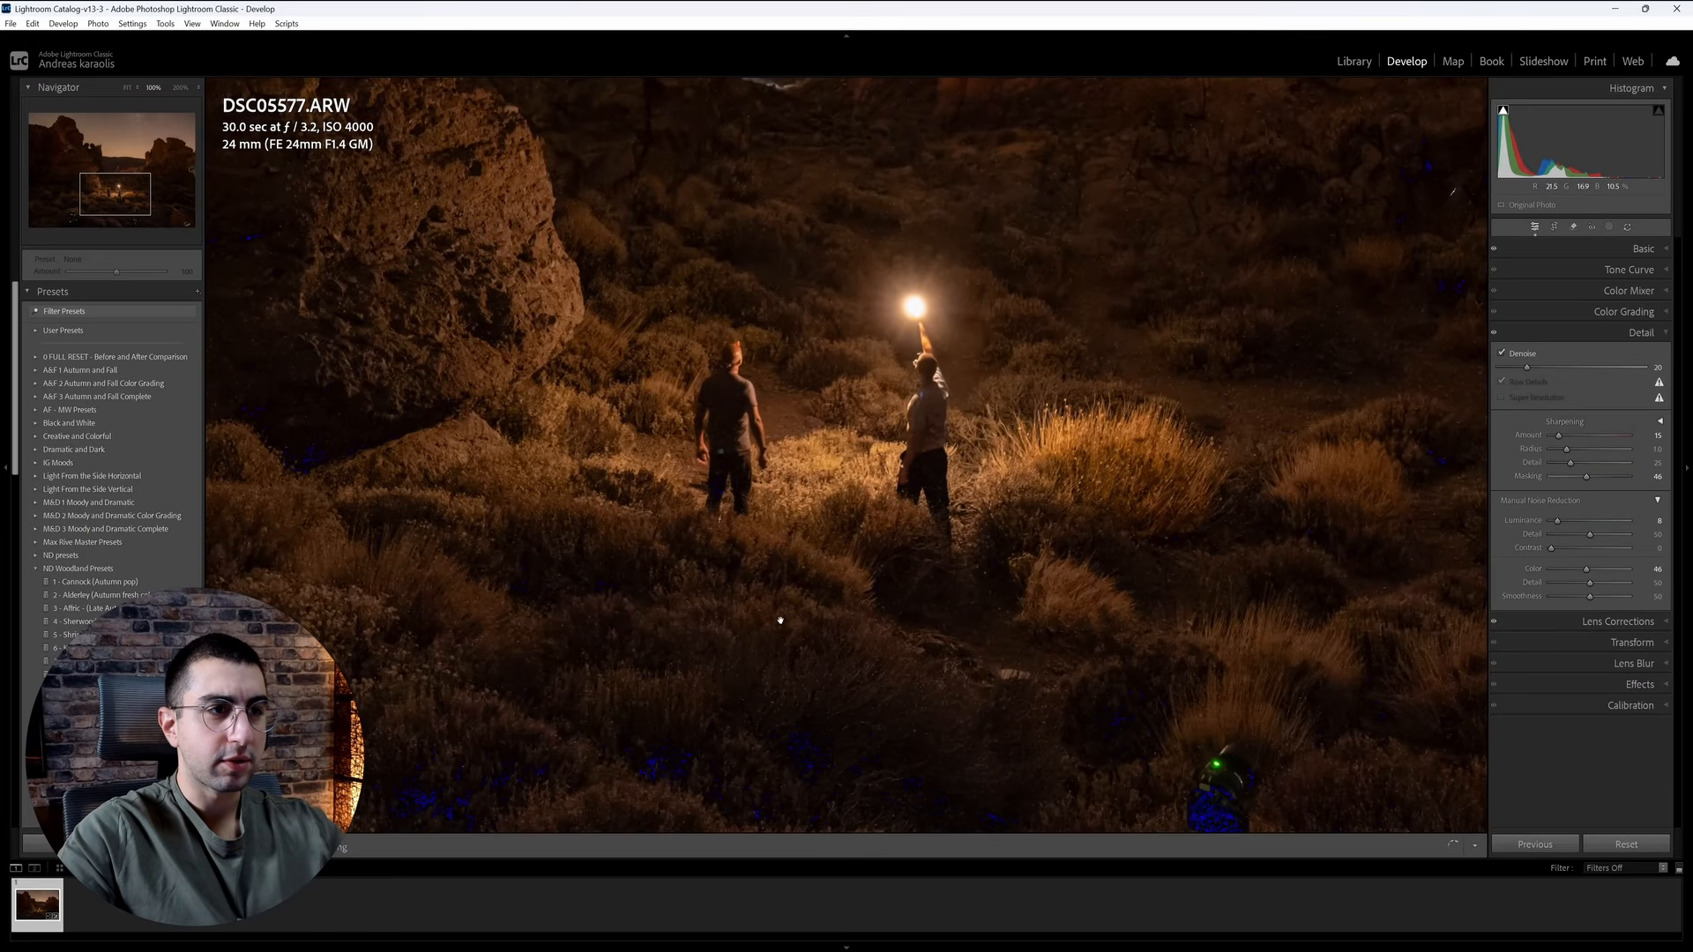
{"action": "left_click", "coordinate": [803, 593]}
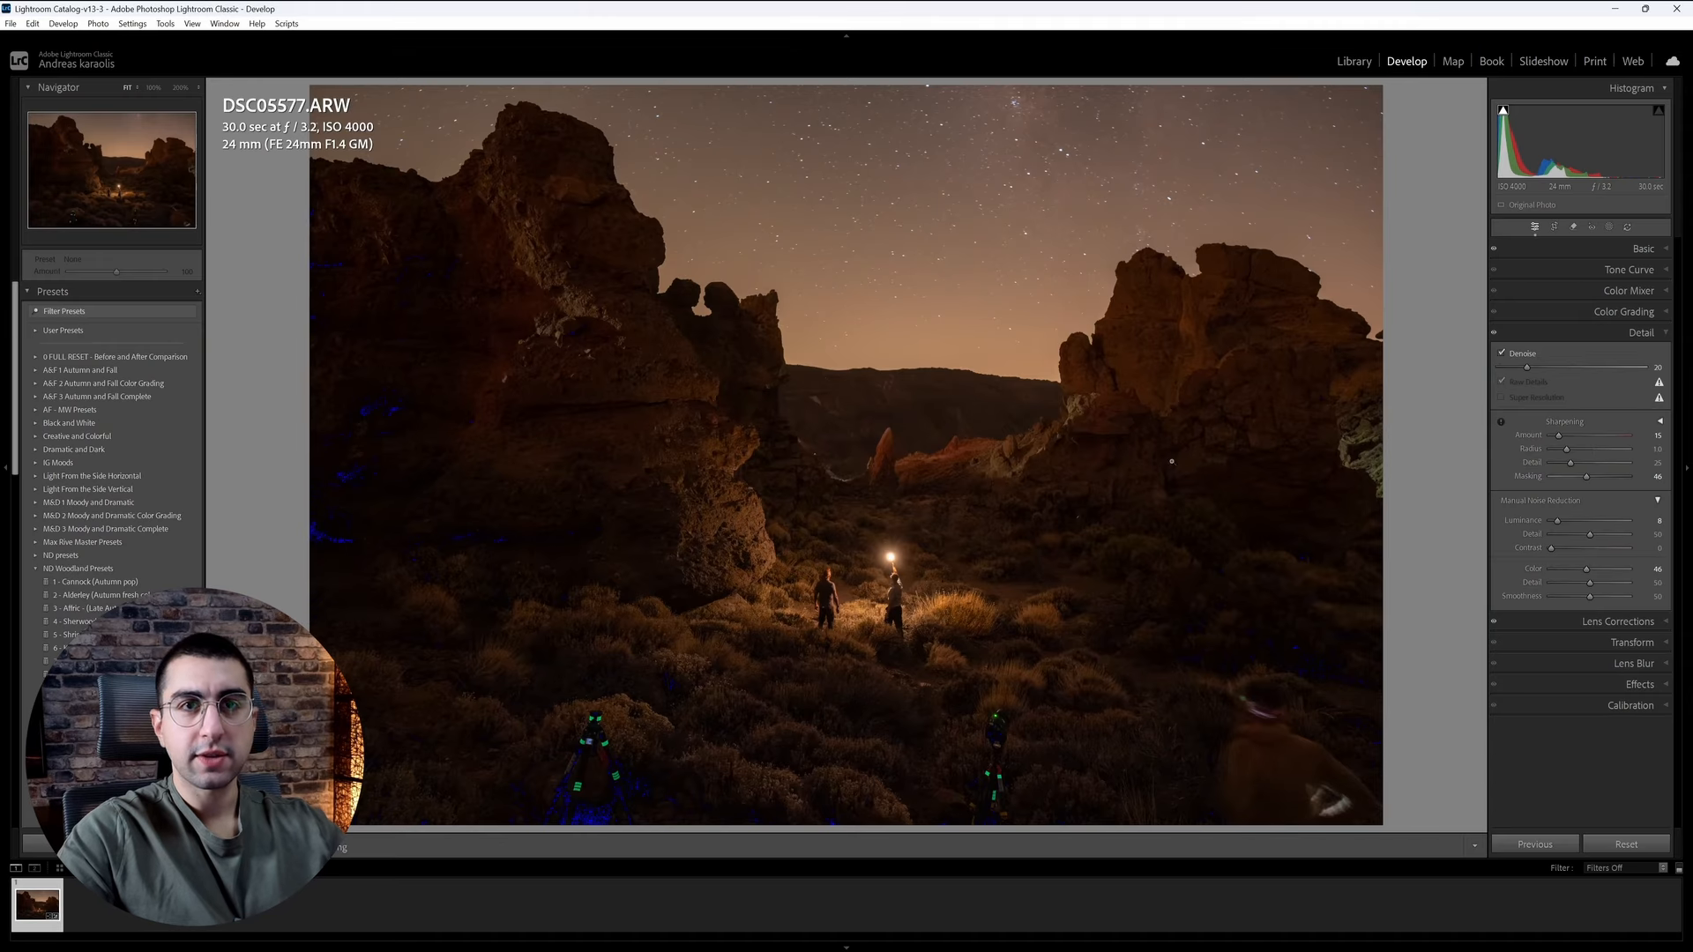
- Send the adjusted DSC05577.ARW photo to Adobe Photoshop 2026 for editing
{"action": "right_click", "coordinate": [1030, 571]}
{"action": "mouse_move", "coordinate": [1063, 623]}
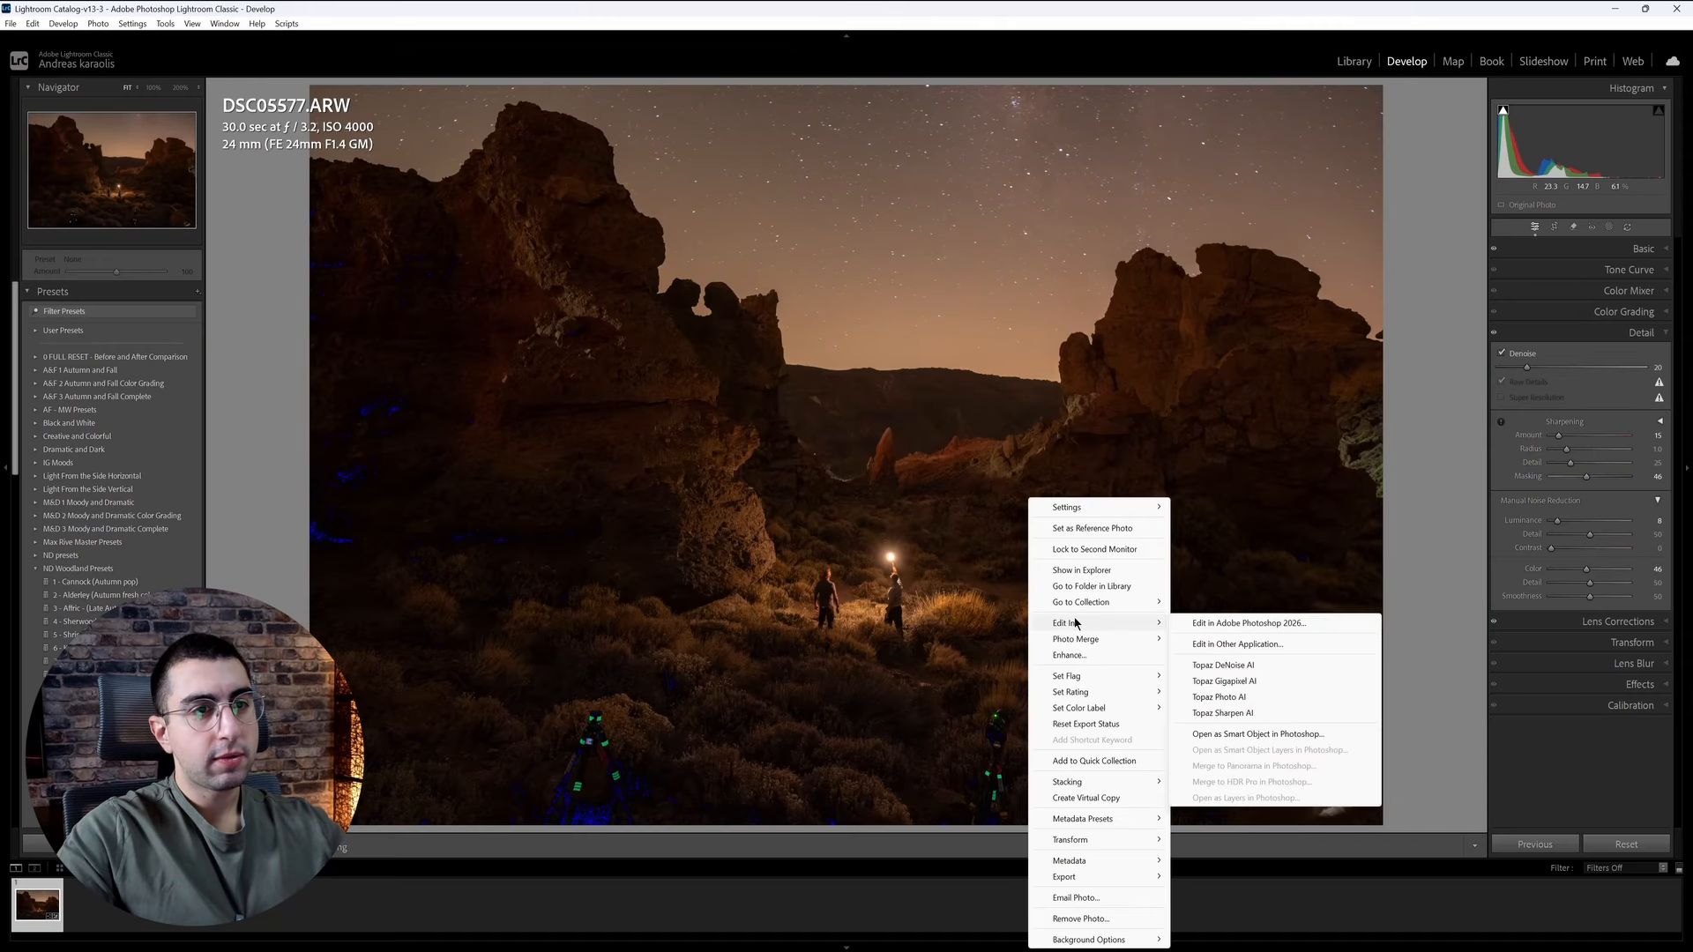
{"action": "left_click", "coordinate": [1340, 632]}
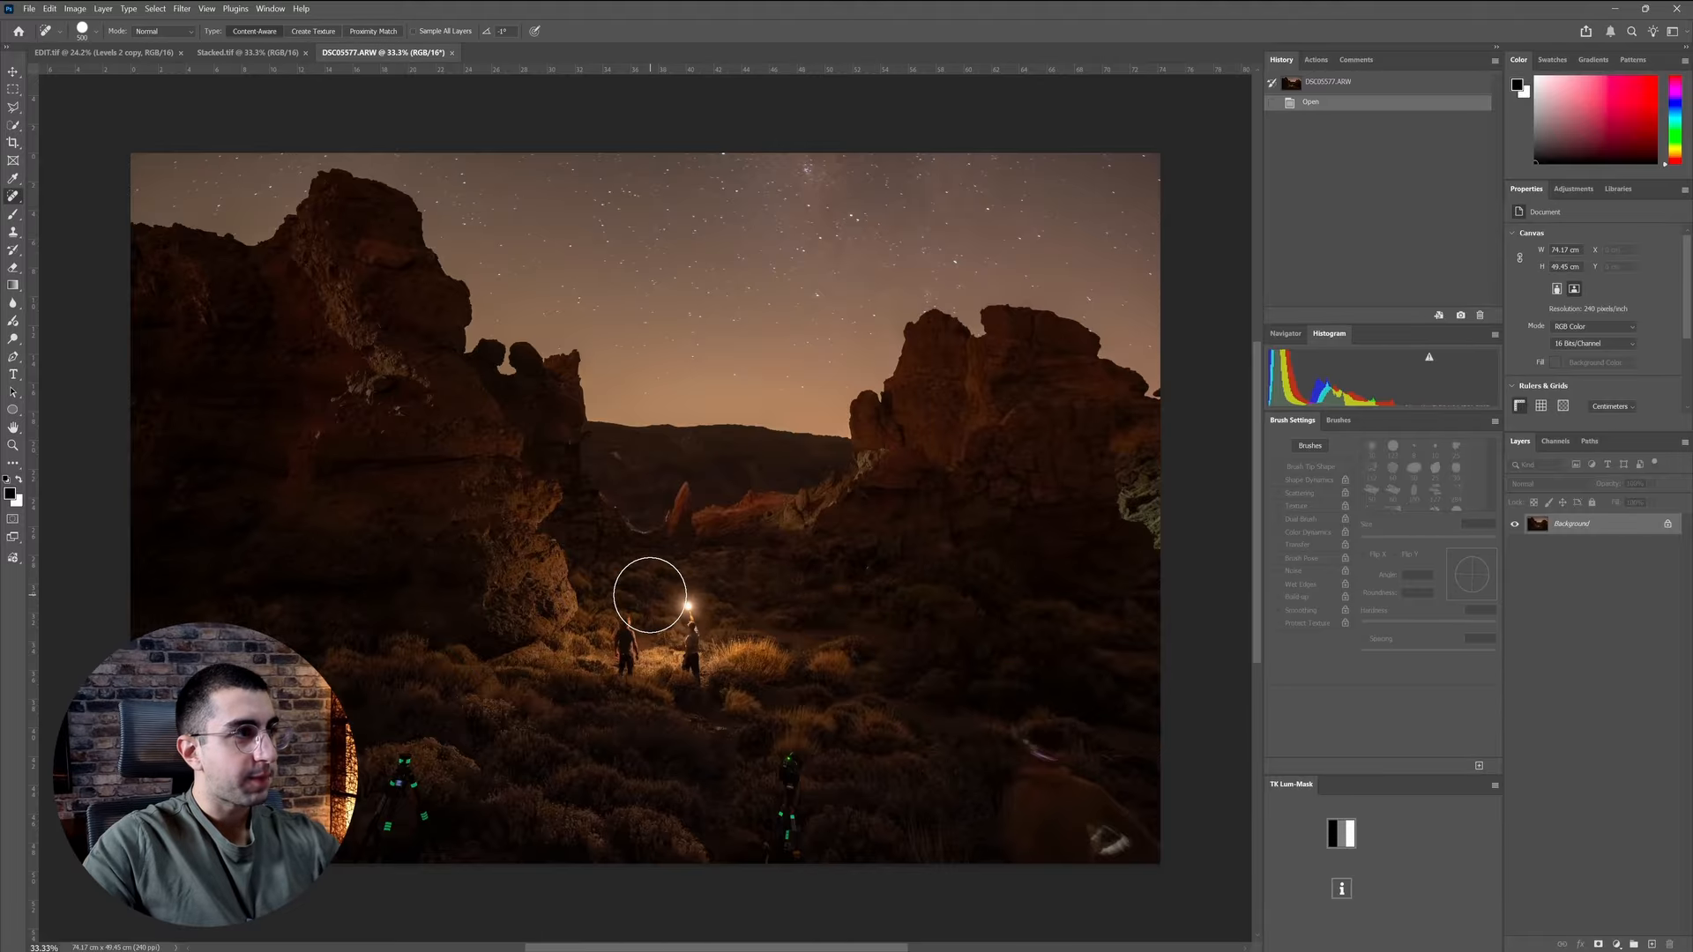
- Remove the two green-lit tripods and the blurred figure from the foreground bushes with the Spot Healing Brush
{"action": "right_click", "coordinate": [17, 202]}
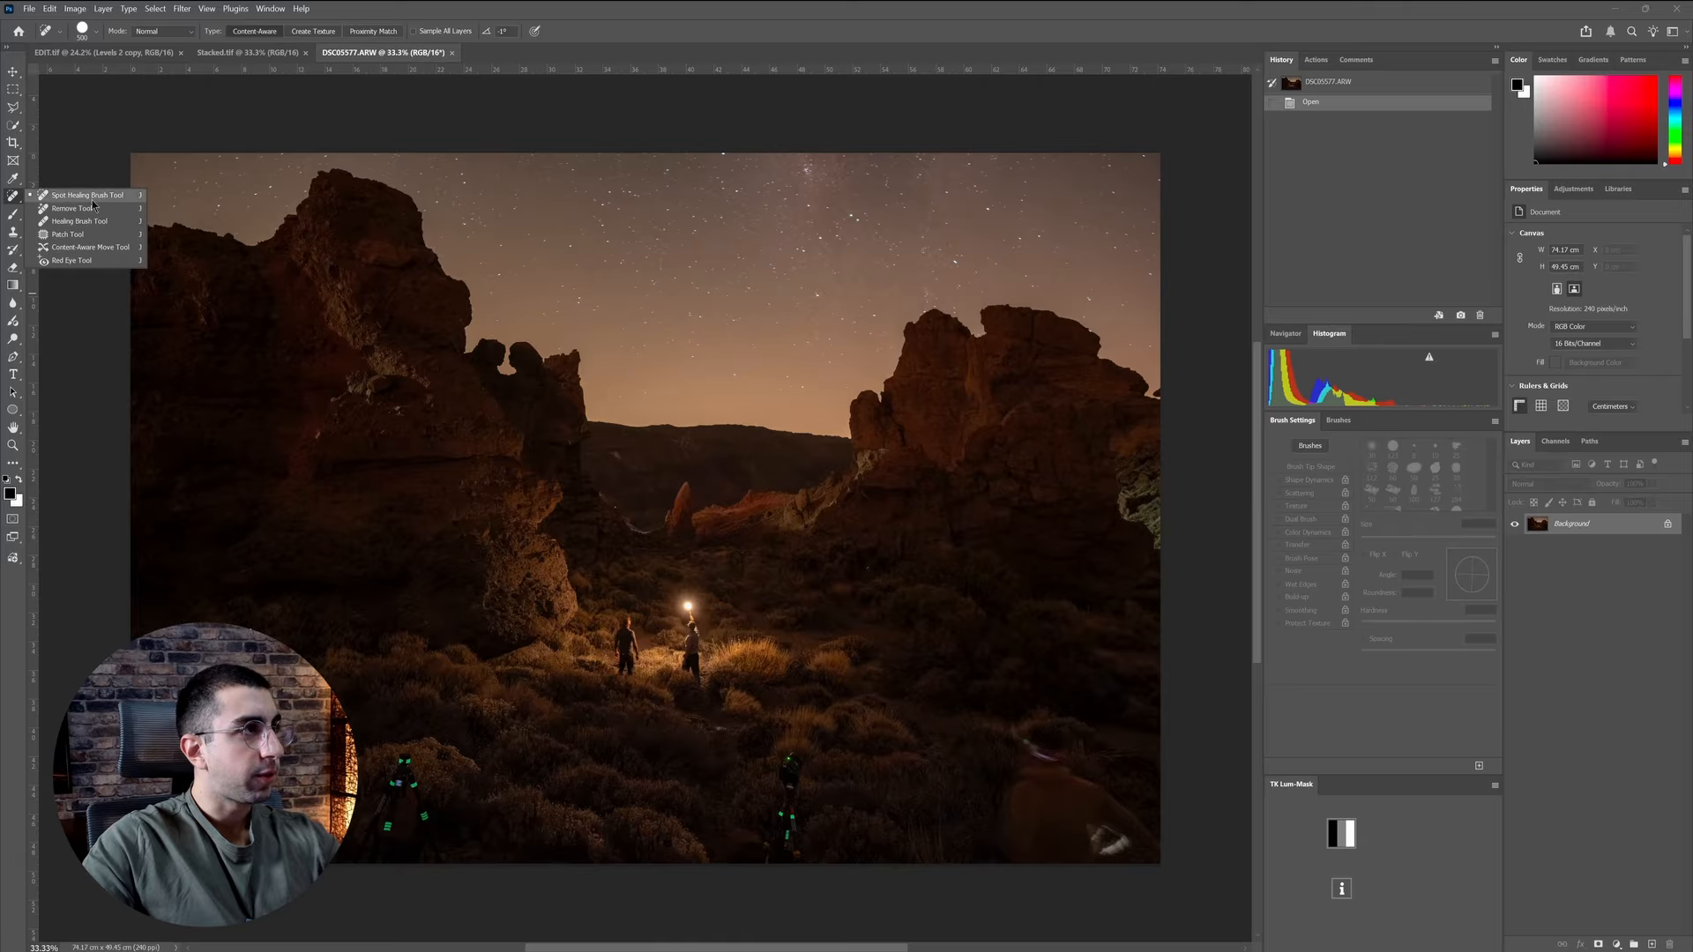
{"action": "mouse_move", "coordinate": [406, 774]}
{"action": "left_mouse_down"}
{"action": "mouse_move", "coordinate": [383, 821]}
{"action": "mouse_move", "coordinate": [394, 839]}
{"action": "mouse_move", "coordinate": [438, 838]}
{"action": "left_mouse_up"}
{"action": "mouse_move", "coordinate": [790, 797]}
{"action": "left_mouse_down"}
{"action": "mouse_move", "coordinate": [779, 862]}
{"action": "mouse_move", "coordinate": [790, 781]}
{"action": "left_mouse_up"}
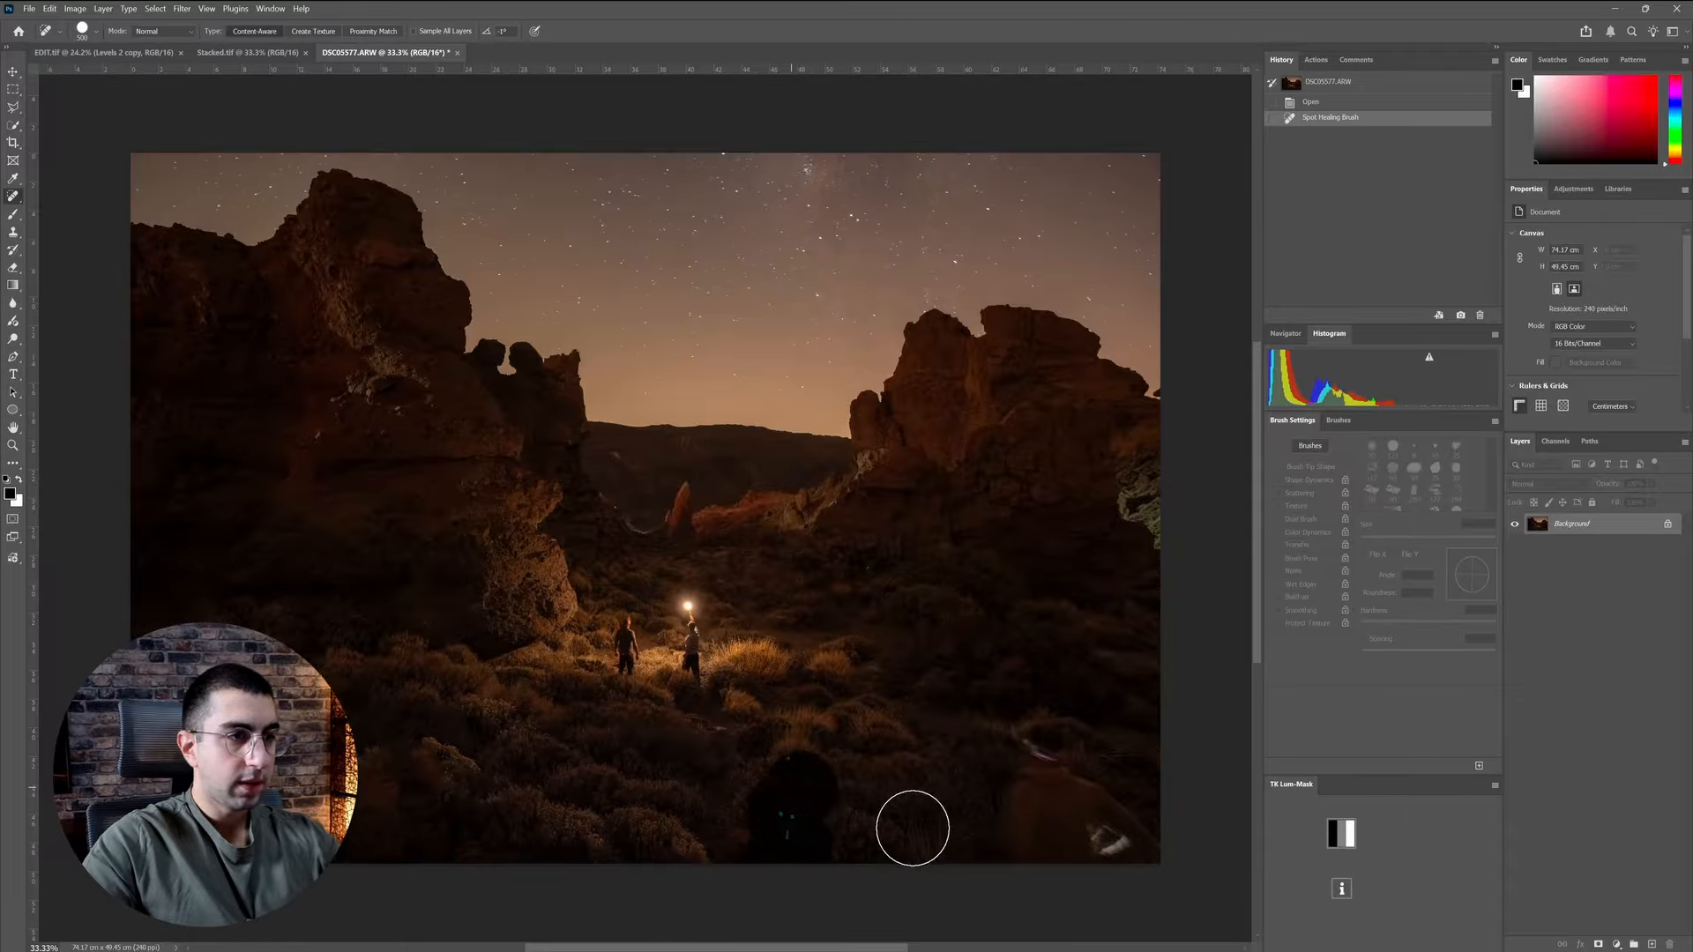
{"action": "mouse_move", "coordinate": [1028, 854]}
{"action": "left_mouse_down"}
{"action": "mouse_move", "coordinate": [1042, 749]}
{"action": "mouse_move", "coordinate": [1140, 851]}
{"action": "mouse_move", "coordinate": [1052, 850]}
{"action": "mouse_move", "coordinate": [1145, 835]}
{"action": "mouse_move", "coordinate": [1122, 783]}
{"action": "mouse_move", "coordinate": [1085, 811]}
{"action": "left_mouse_up"}
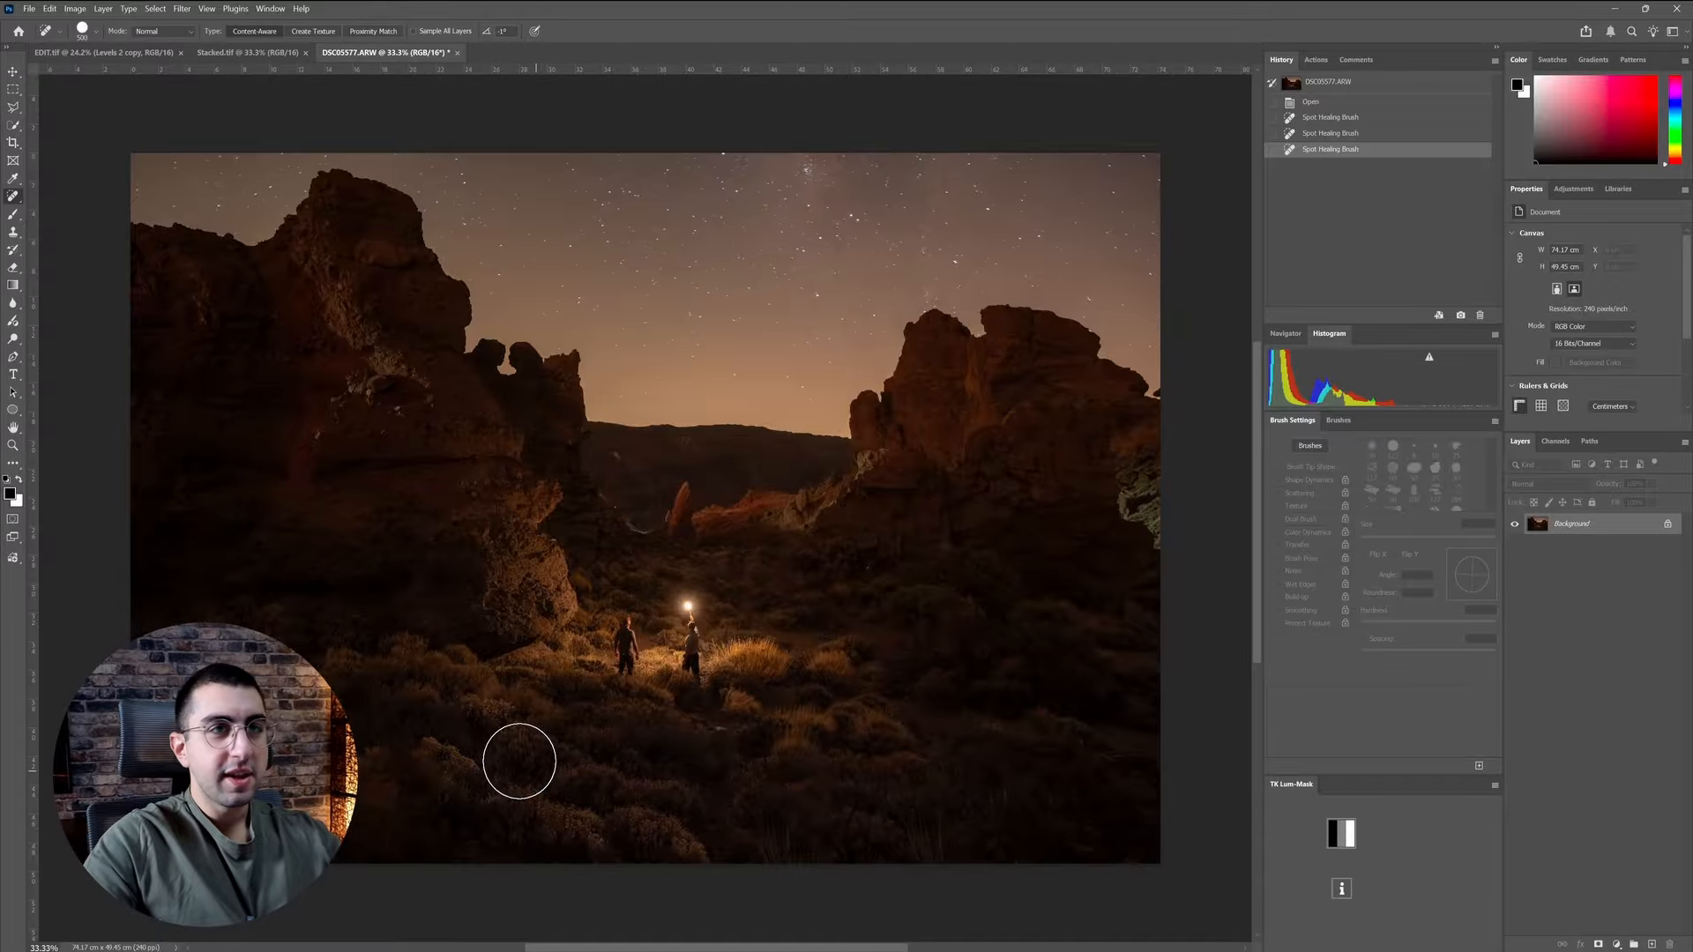
- Unlock the background layer and duplicate it
{"action": "left_click", "coordinate": [1667, 525]}
{"action": "left_click_drag", "start_coordinate": [1658, 529], "coordinate": [1653, 943]}
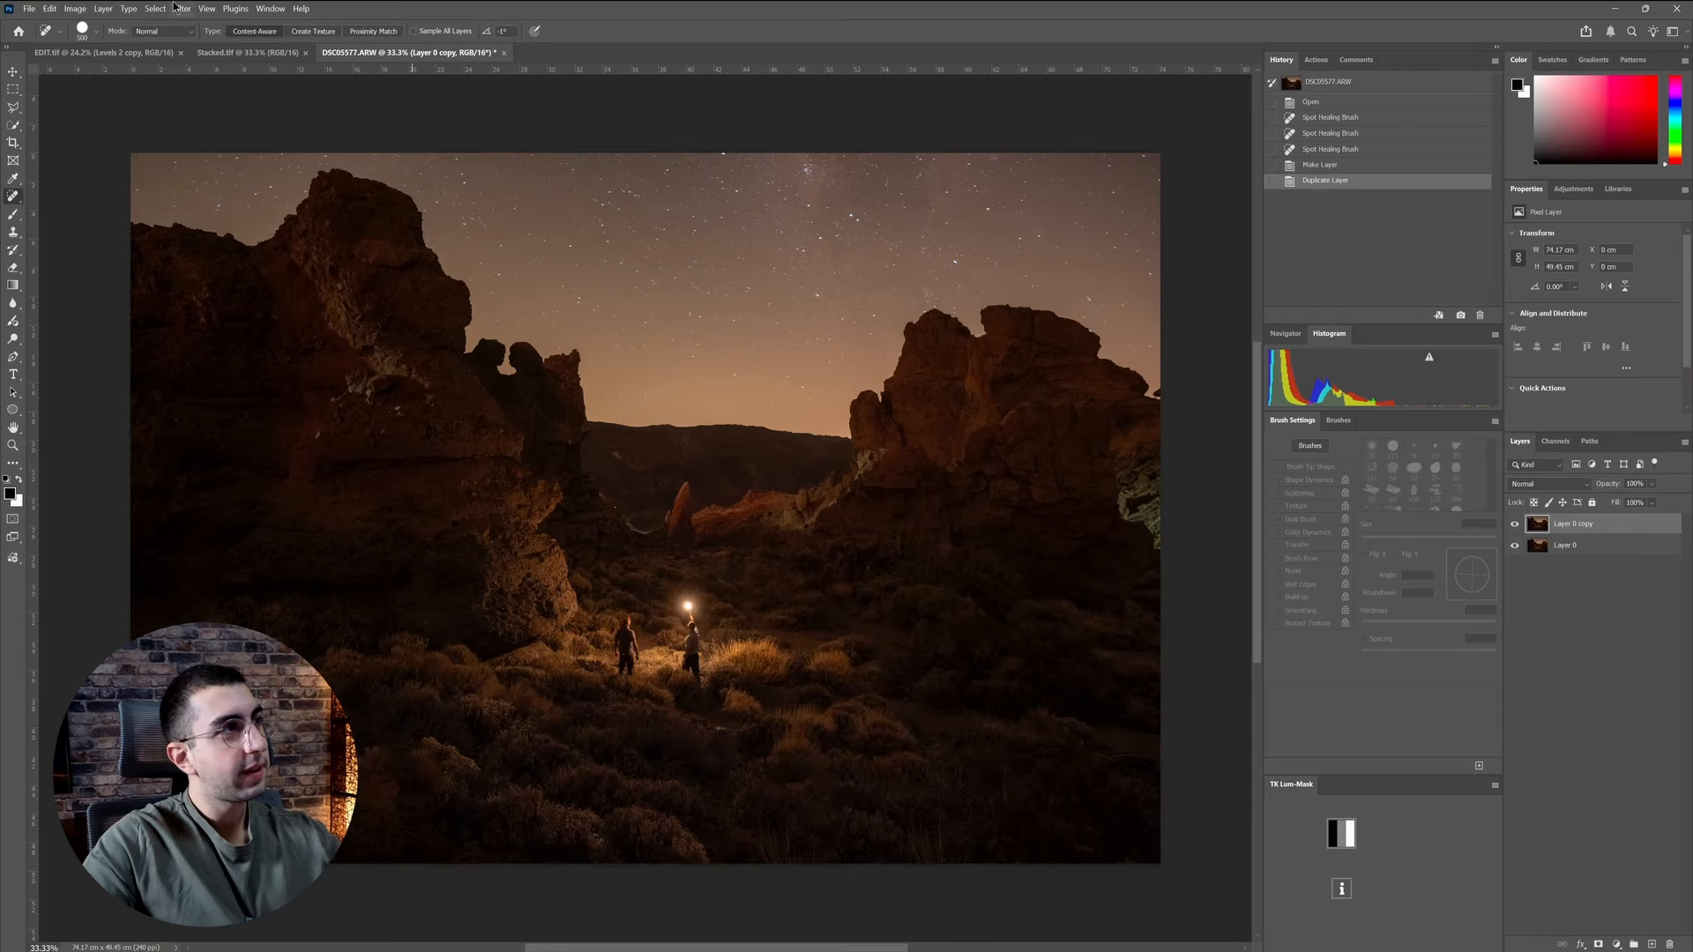
- Select the sky and add an inverted layer mask to the duplicate layer so that only the landscape is kept
{"action": "left_click", "coordinate": [176, 8]}
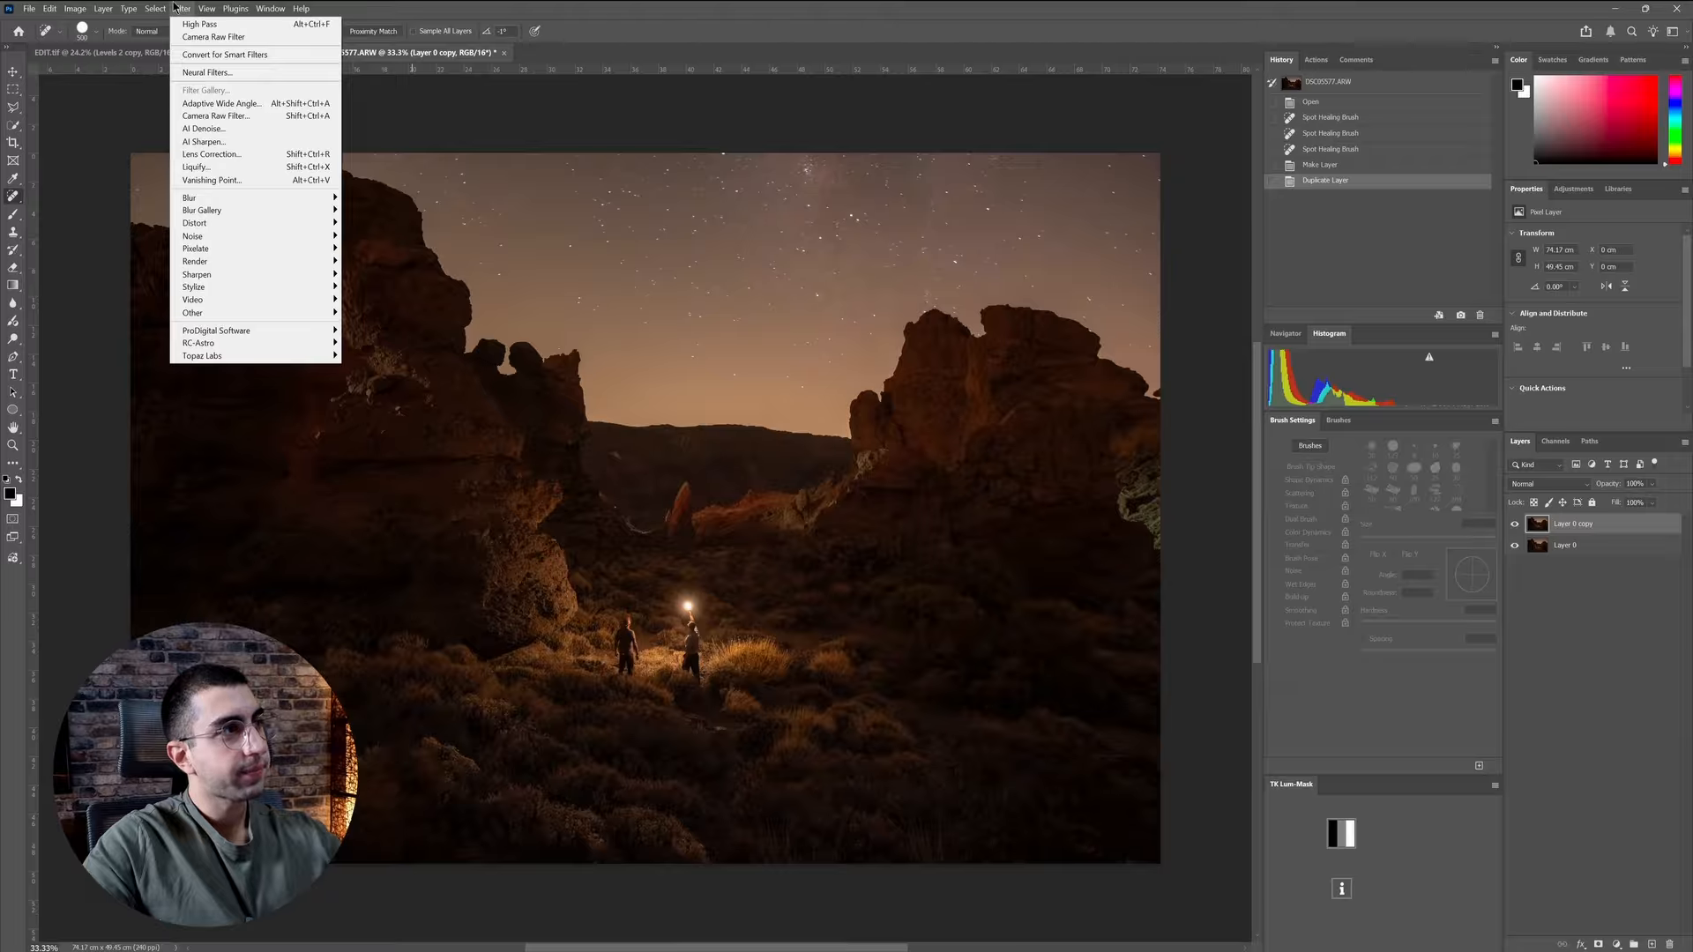
{"action": "mouse_move", "coordinate": [155, 8]}
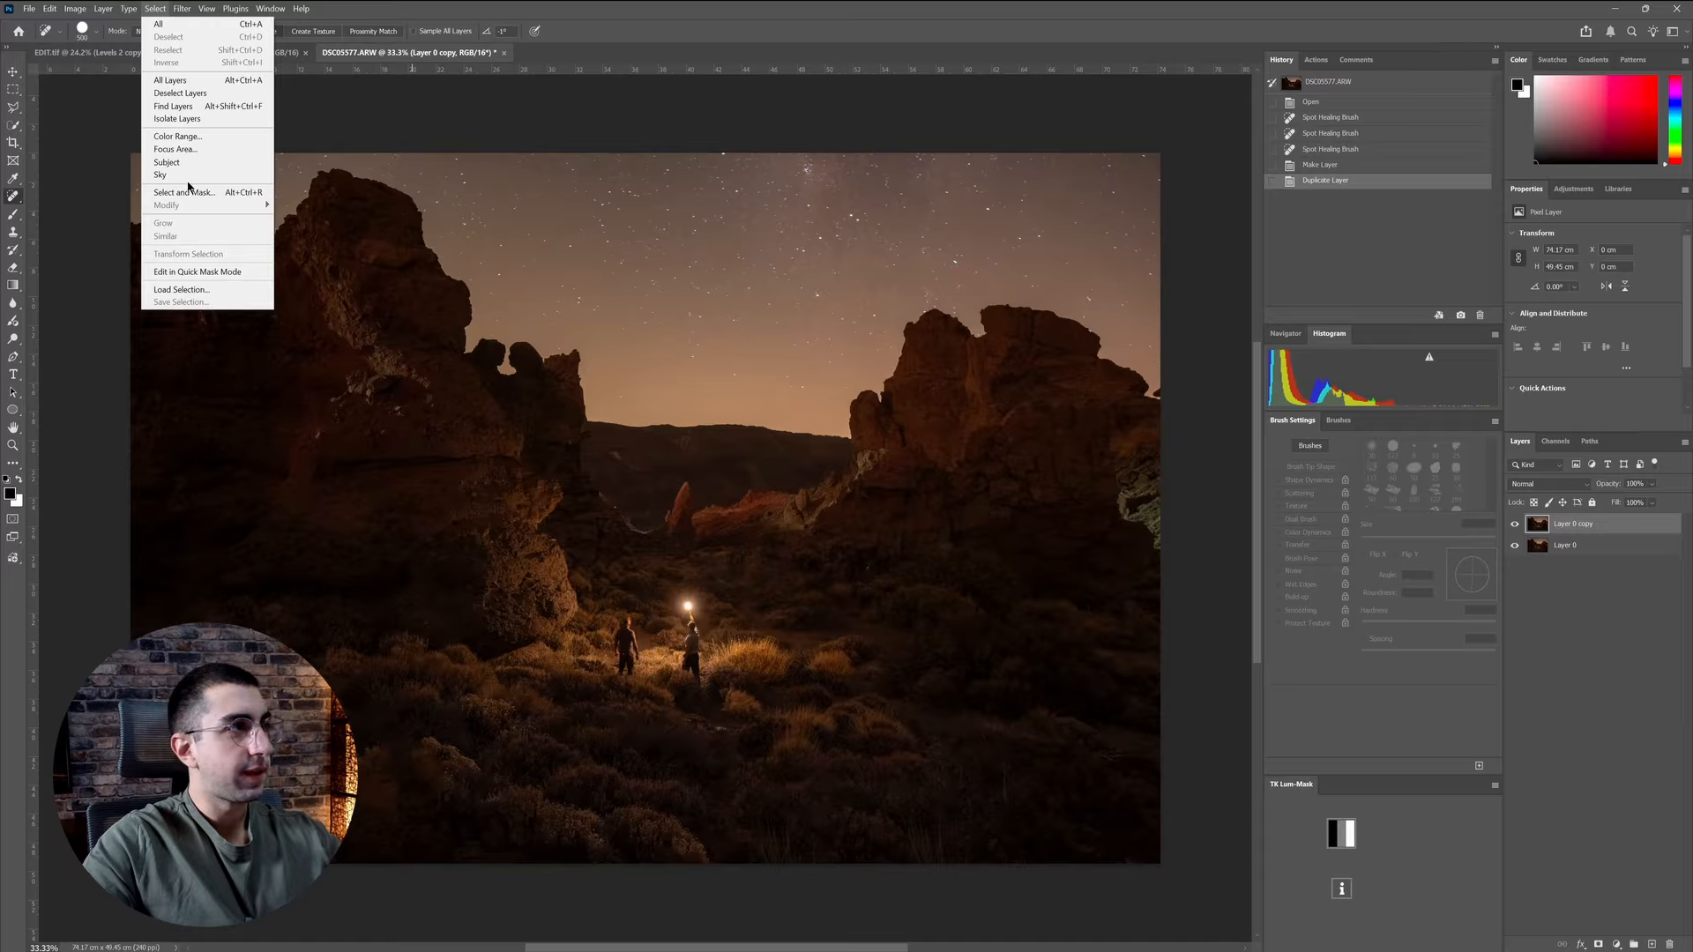
{"action": "left_click", "coordinate": [189, 175]}
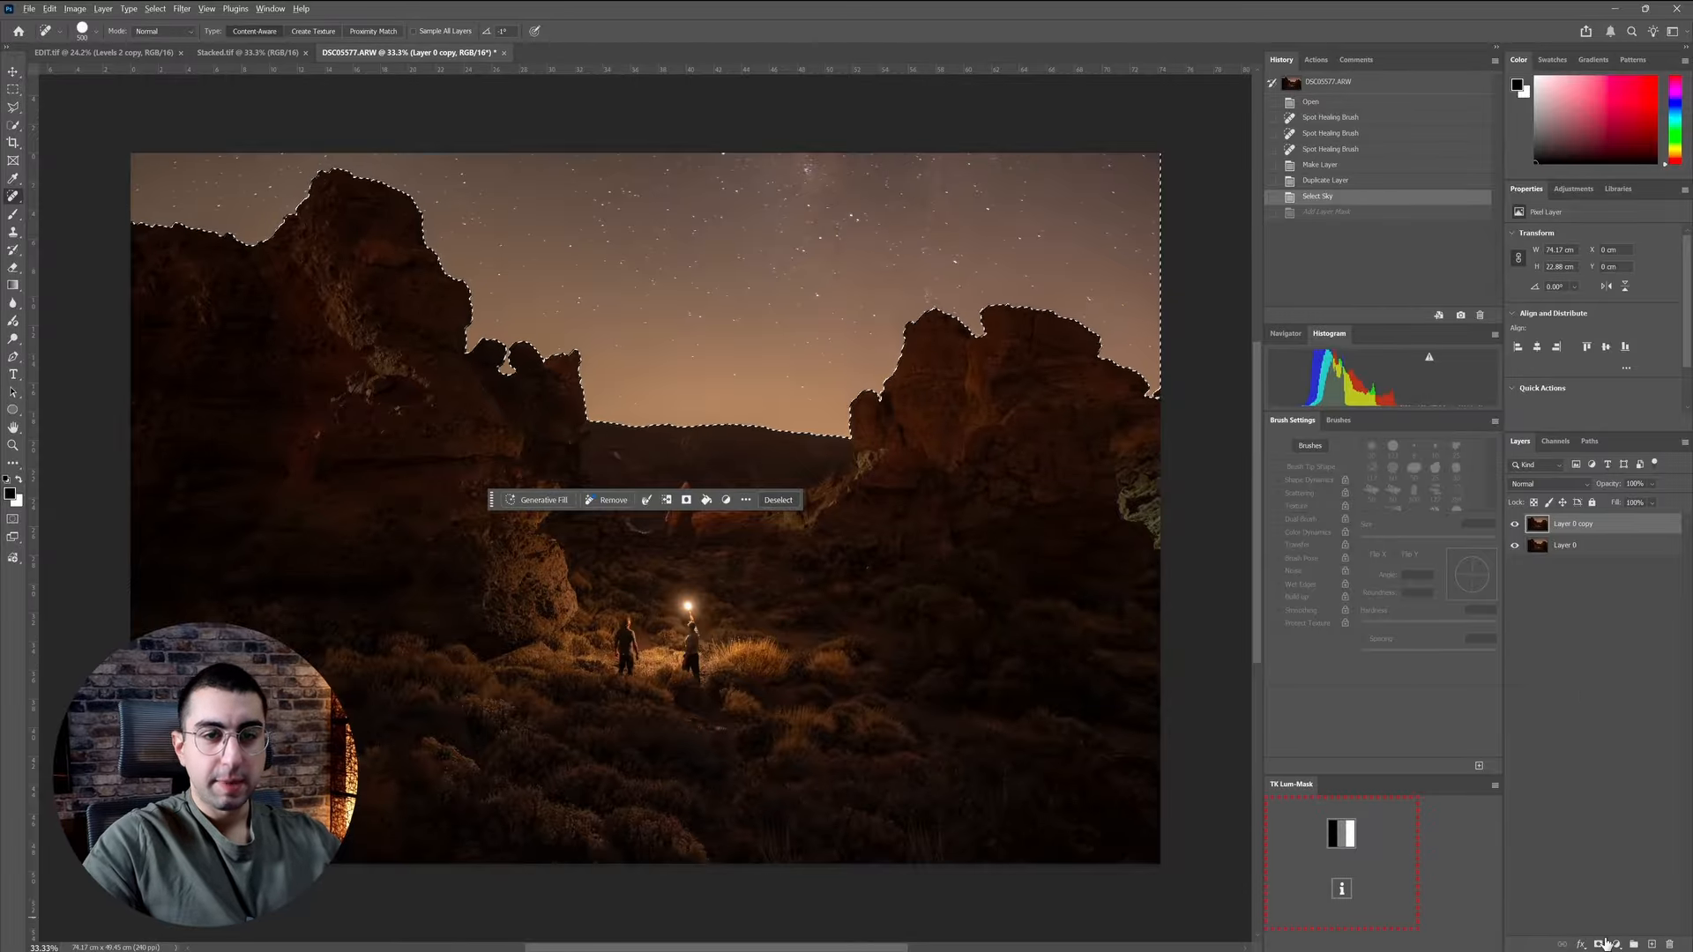
{"action": "left_click", "coordinate": [1597, 944], "text": "alt"}
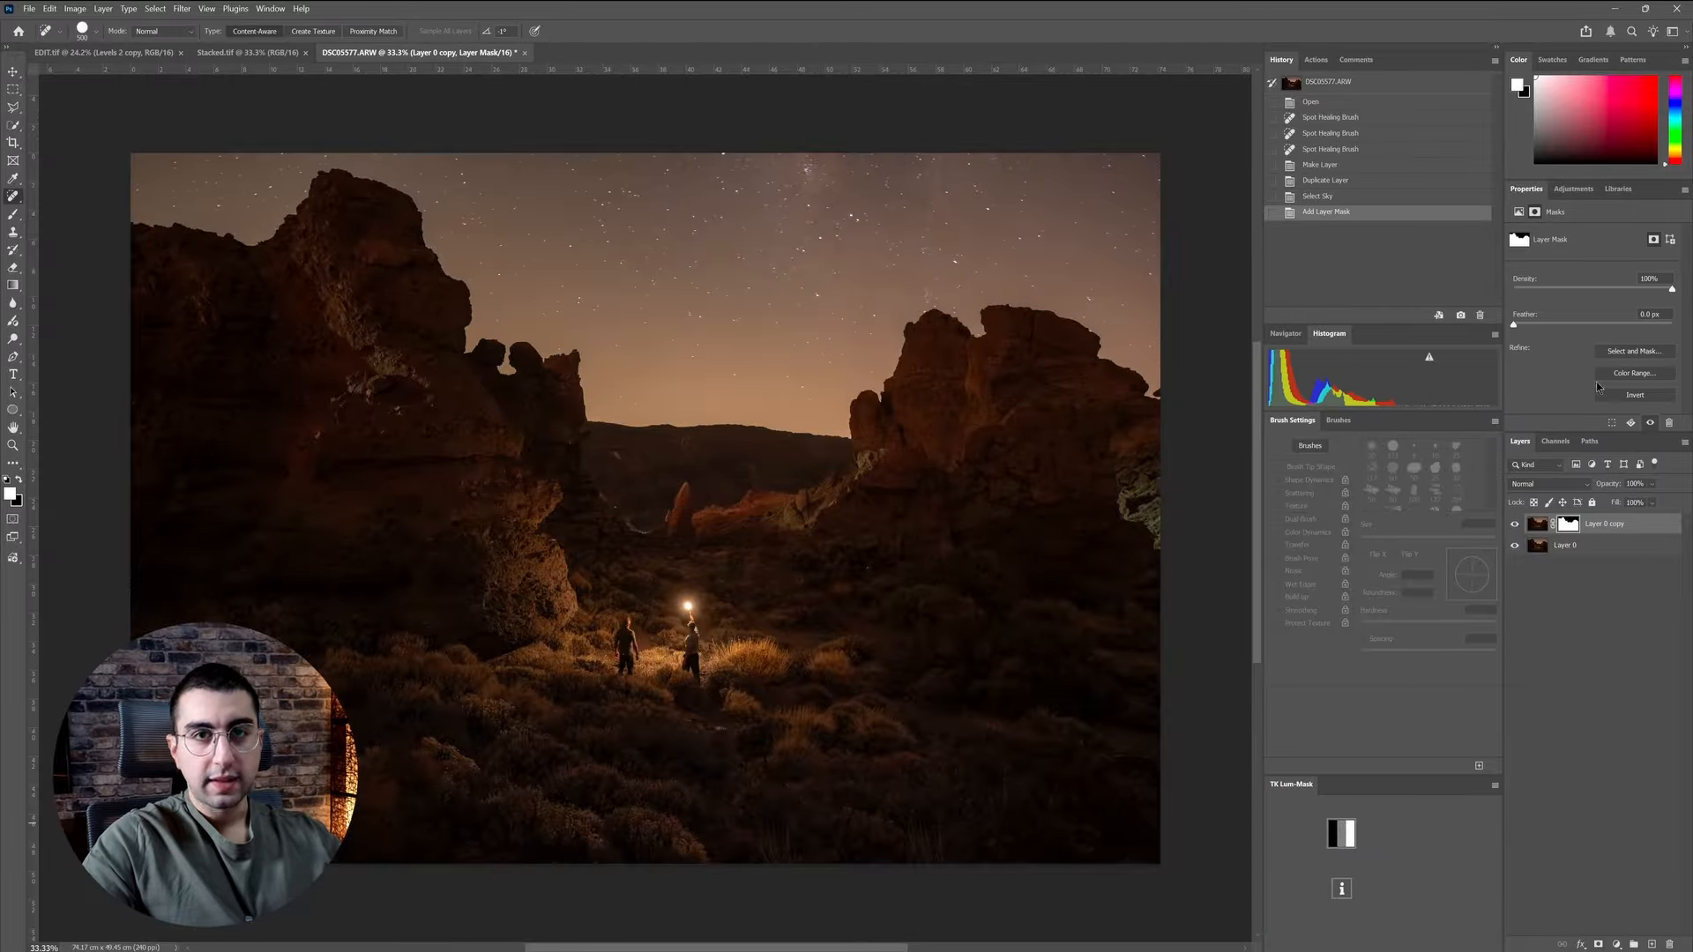
- Refine the layer mask with Select and Mask, using 100% contrast plus slight feathering and smoothing
{"action": "left_click", "coordinate": [1656, 351]}
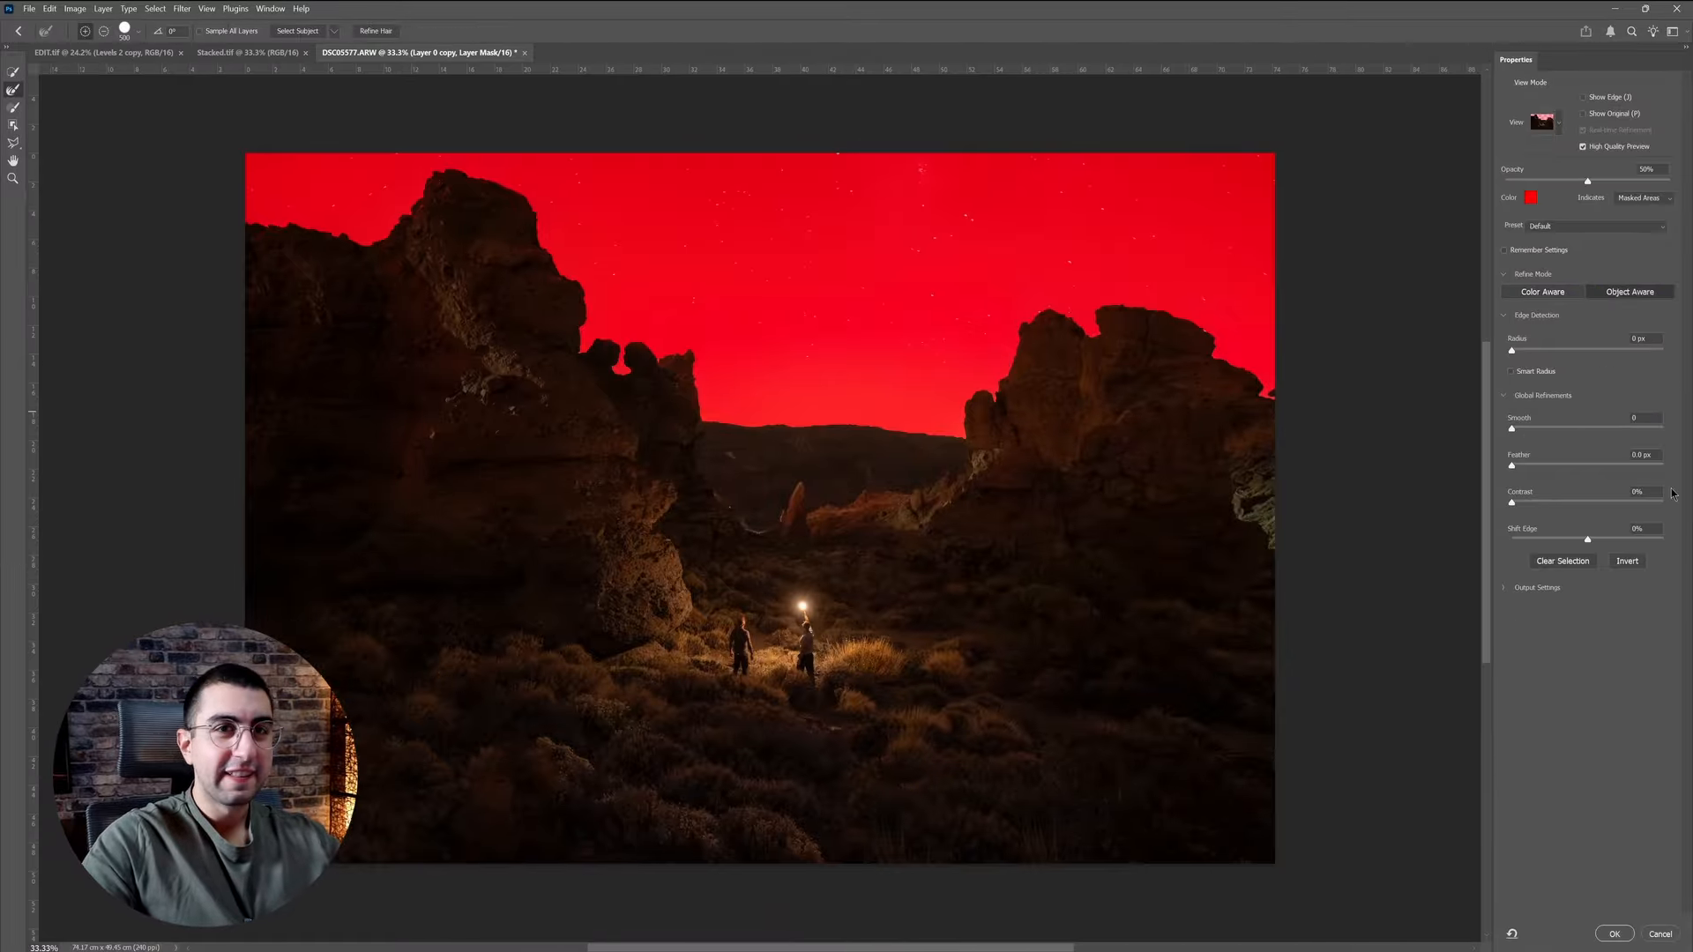
{"action": "left_click_drag", "start_coordinate": [1663, 502], "coordinate": [1675, 502]}
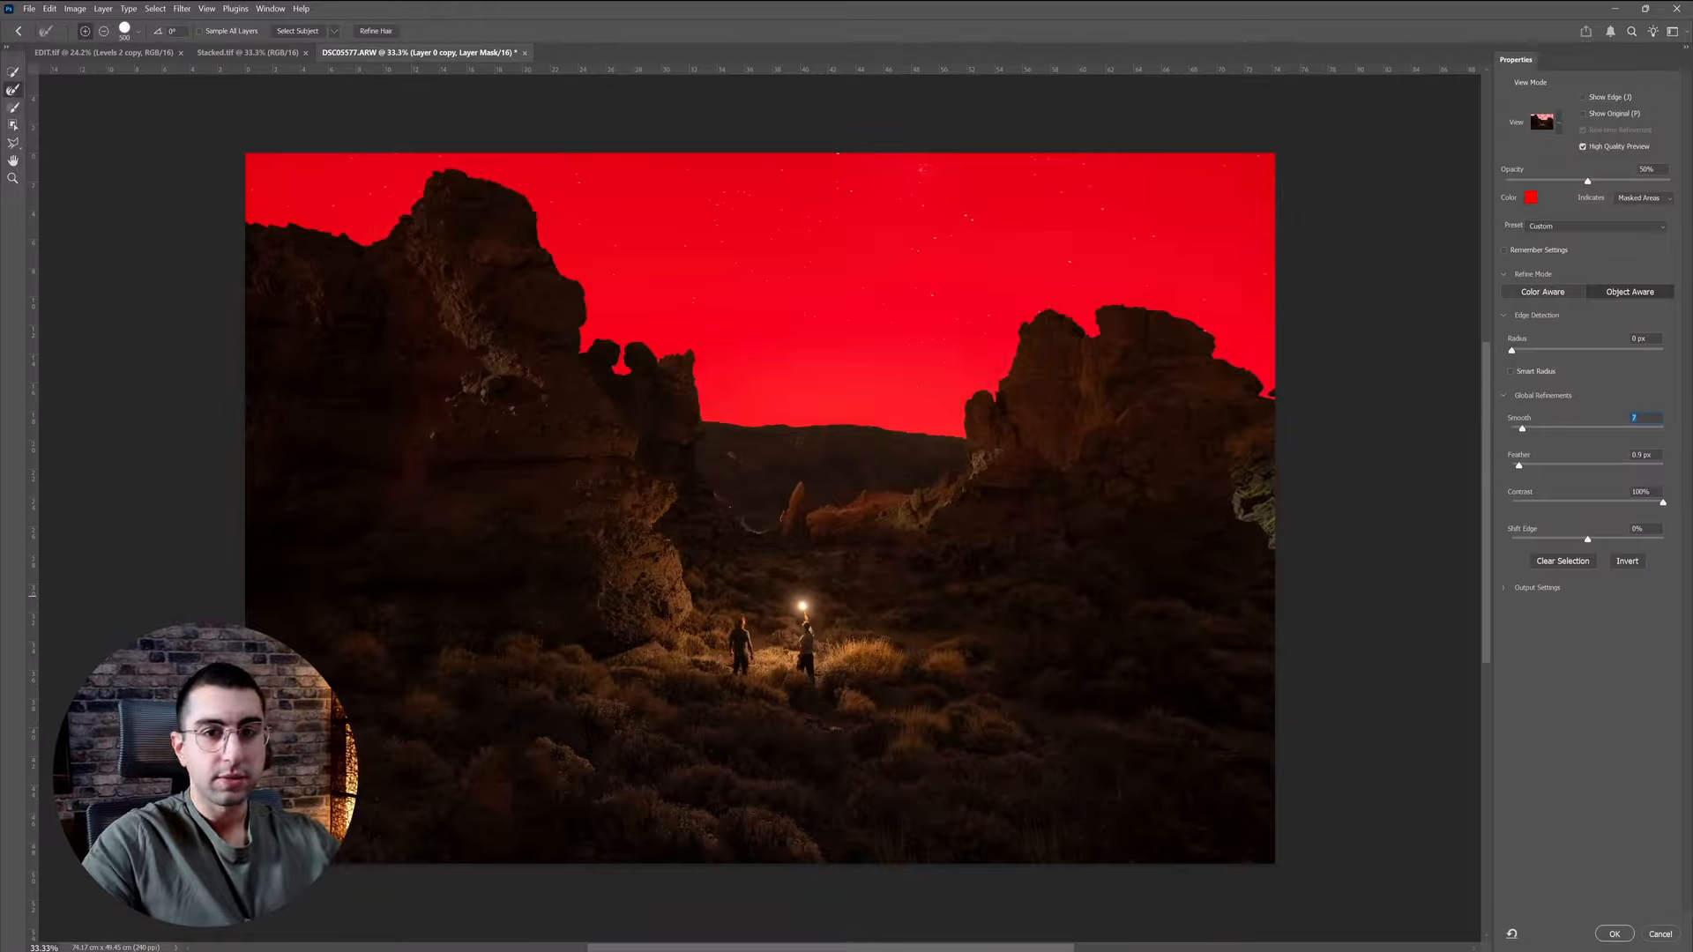
{"action": "left_click", "coordinate": [1613, 933]}
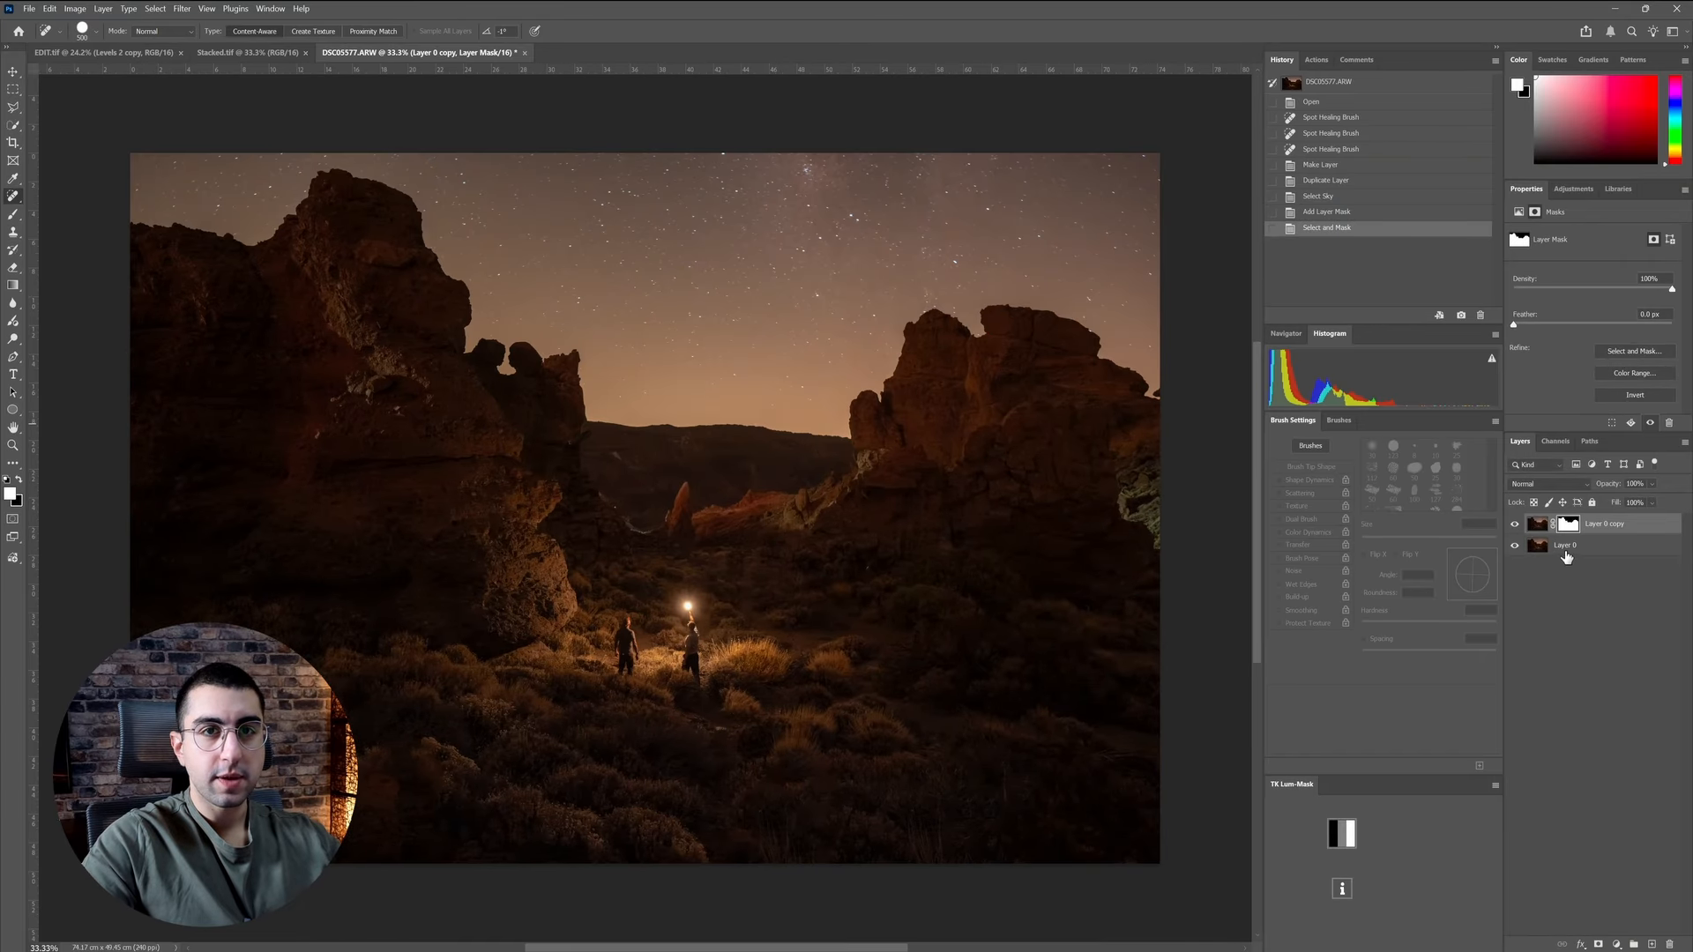
- Apply the Dust & Scratches filter to the unmasked lower layer with a radius of 50 pixels and threshold 0
{"action": "left_click", "coordinate": [1566, 552]}
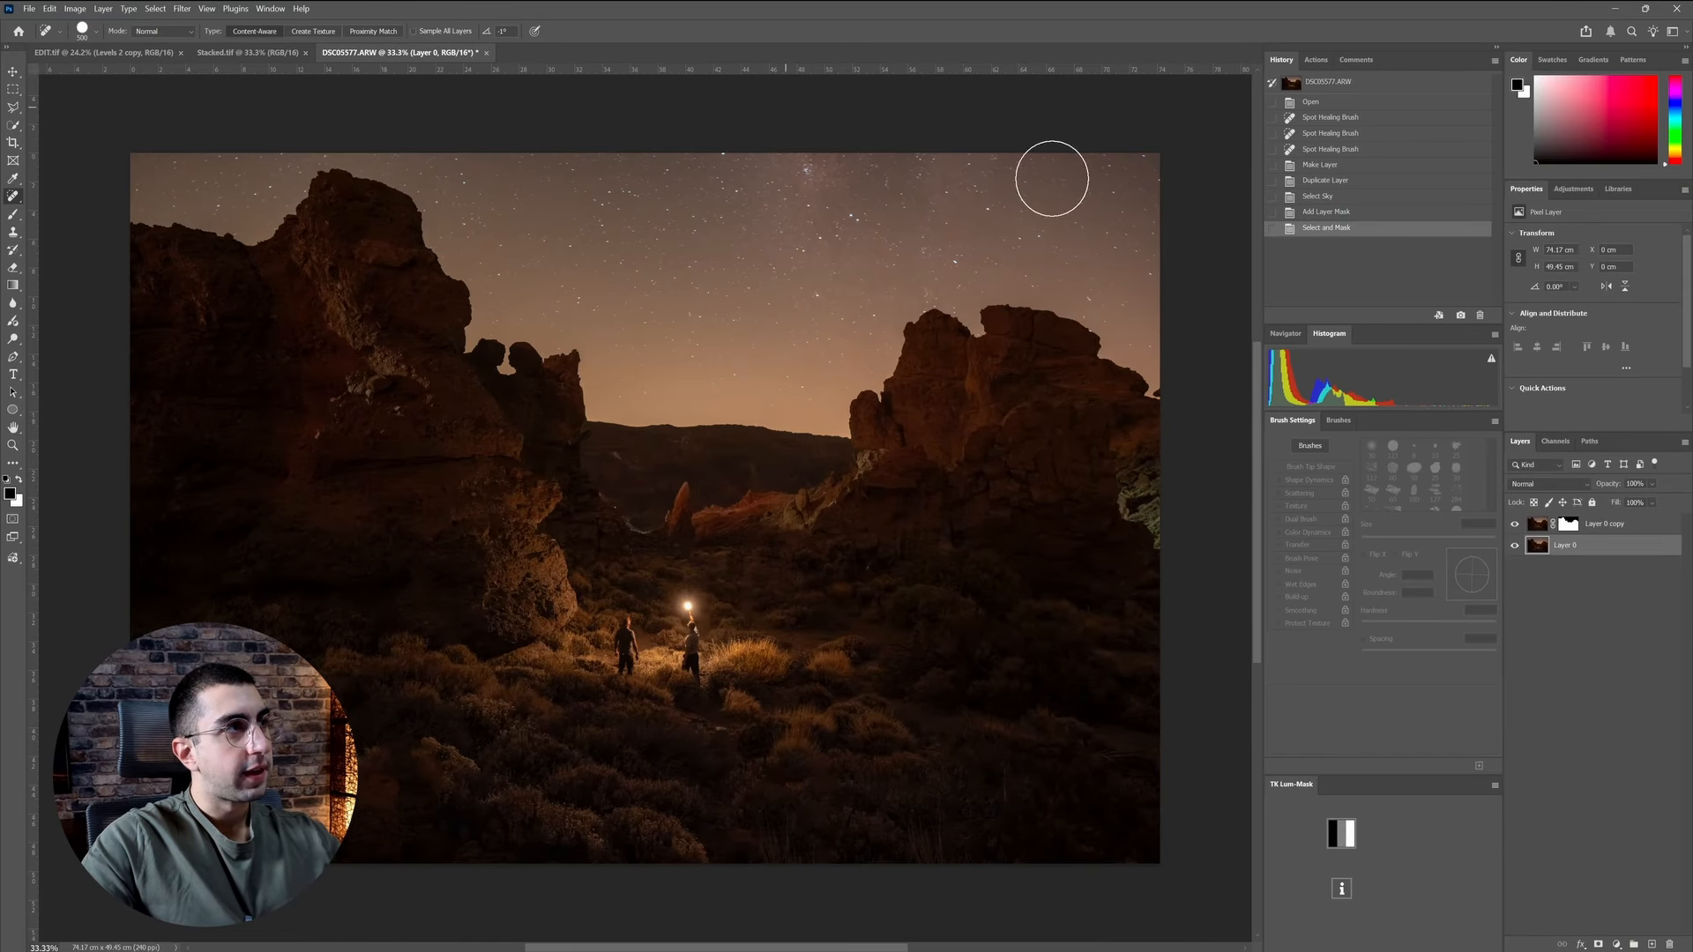
{"action": "left_click", "coordinate": [192, 8]}
{"action": "mouse_move", "coordinate": [337, 240]}
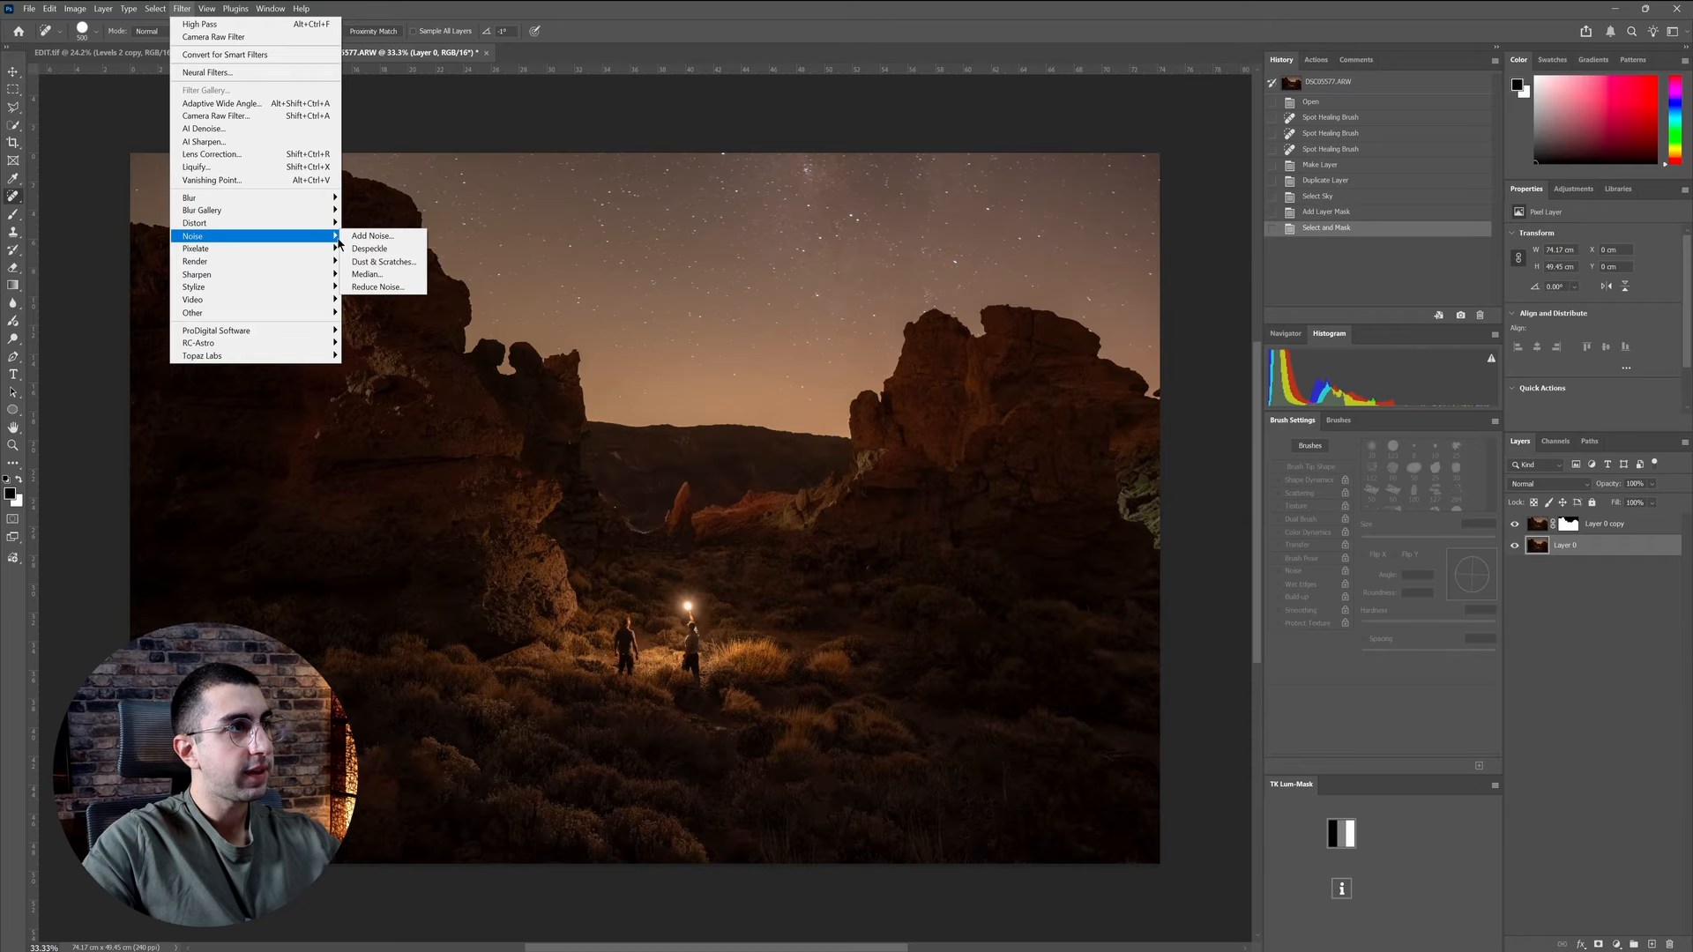
{"action": "left_click", "coordinate": [379, 262]}
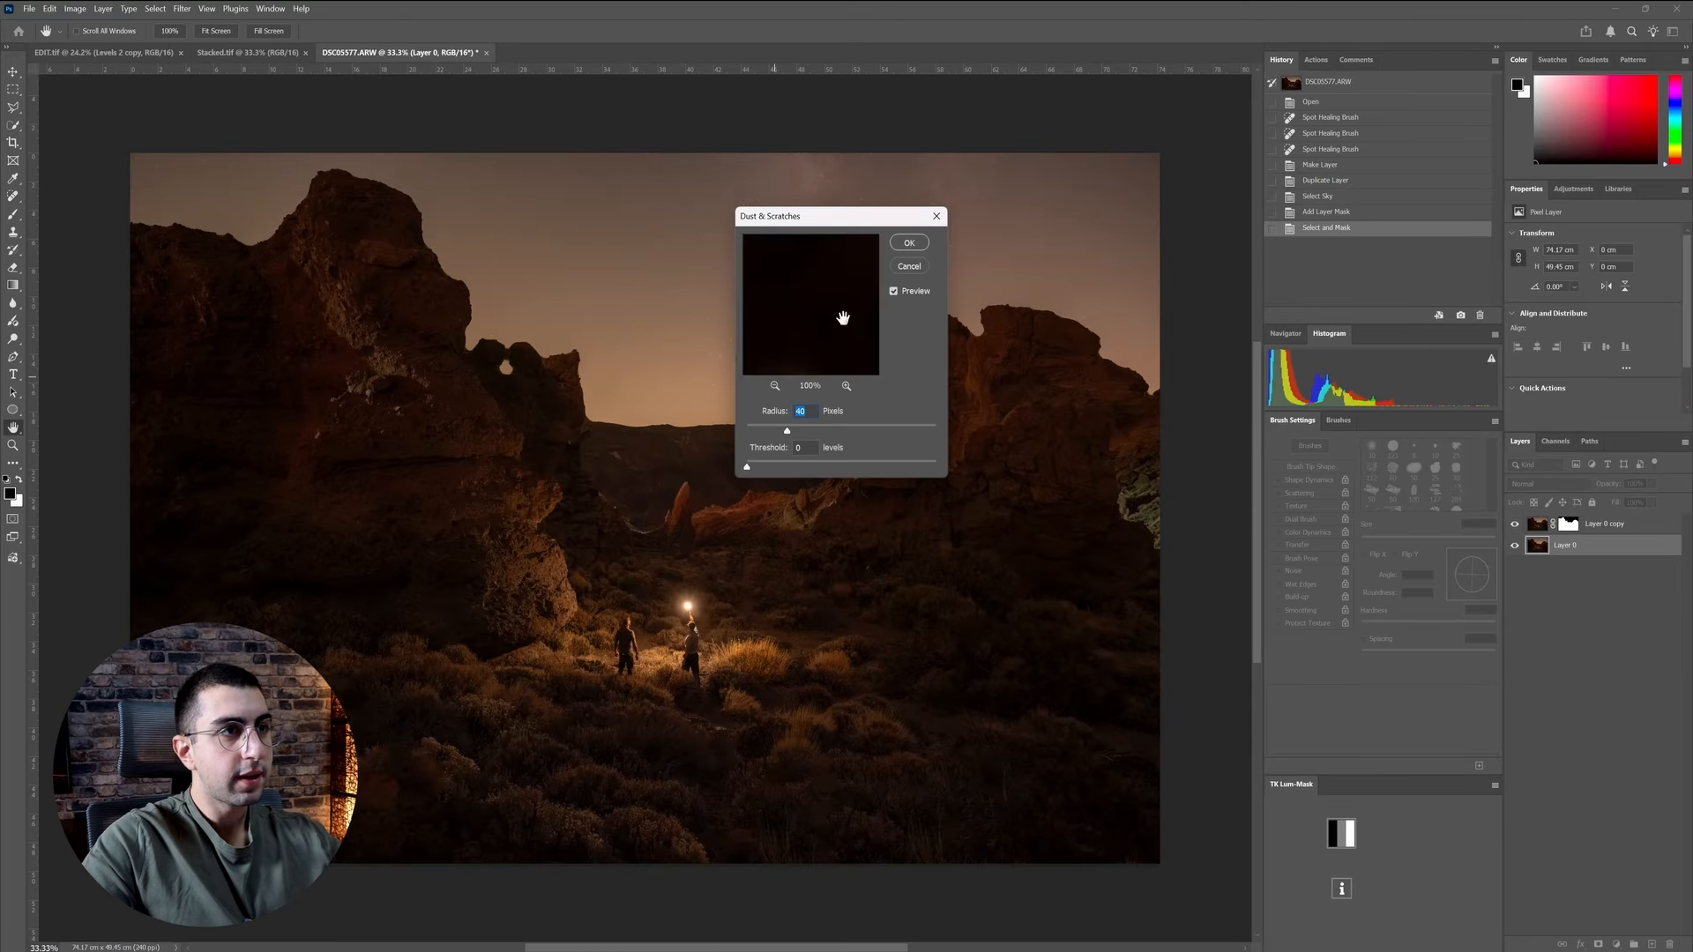
{"action": "left_click_drag", "start_coordinate": [846, 223], "coordinate": [783, 450]}
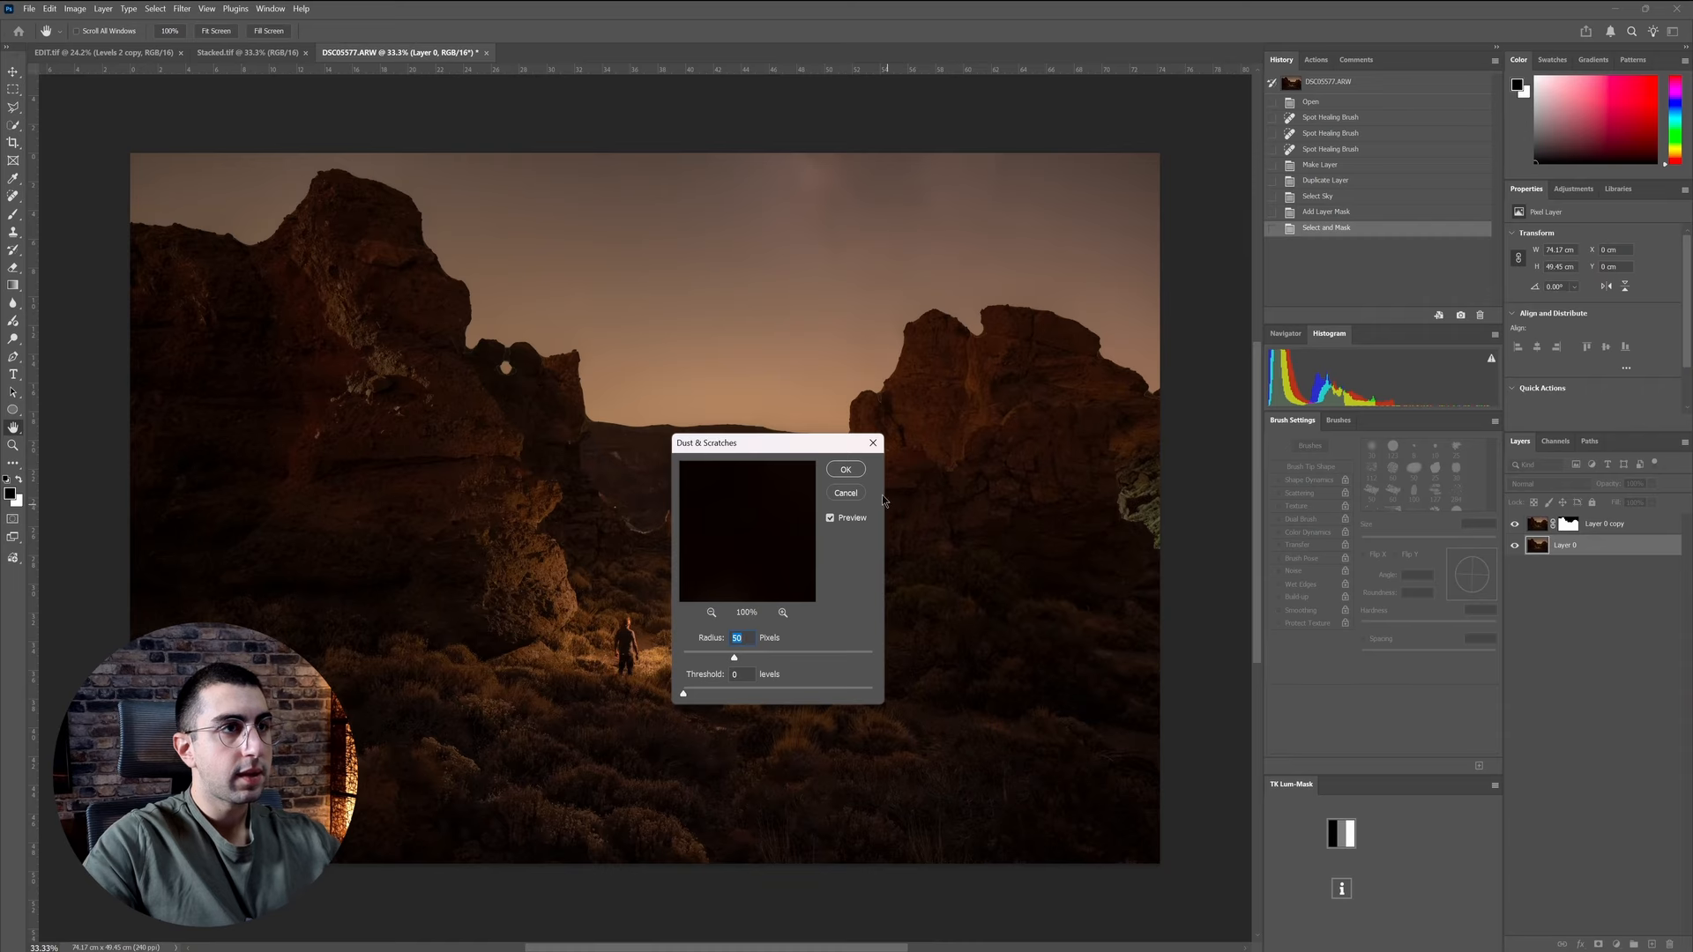
{"action": "left_click", "coordinate": [846, 469]}
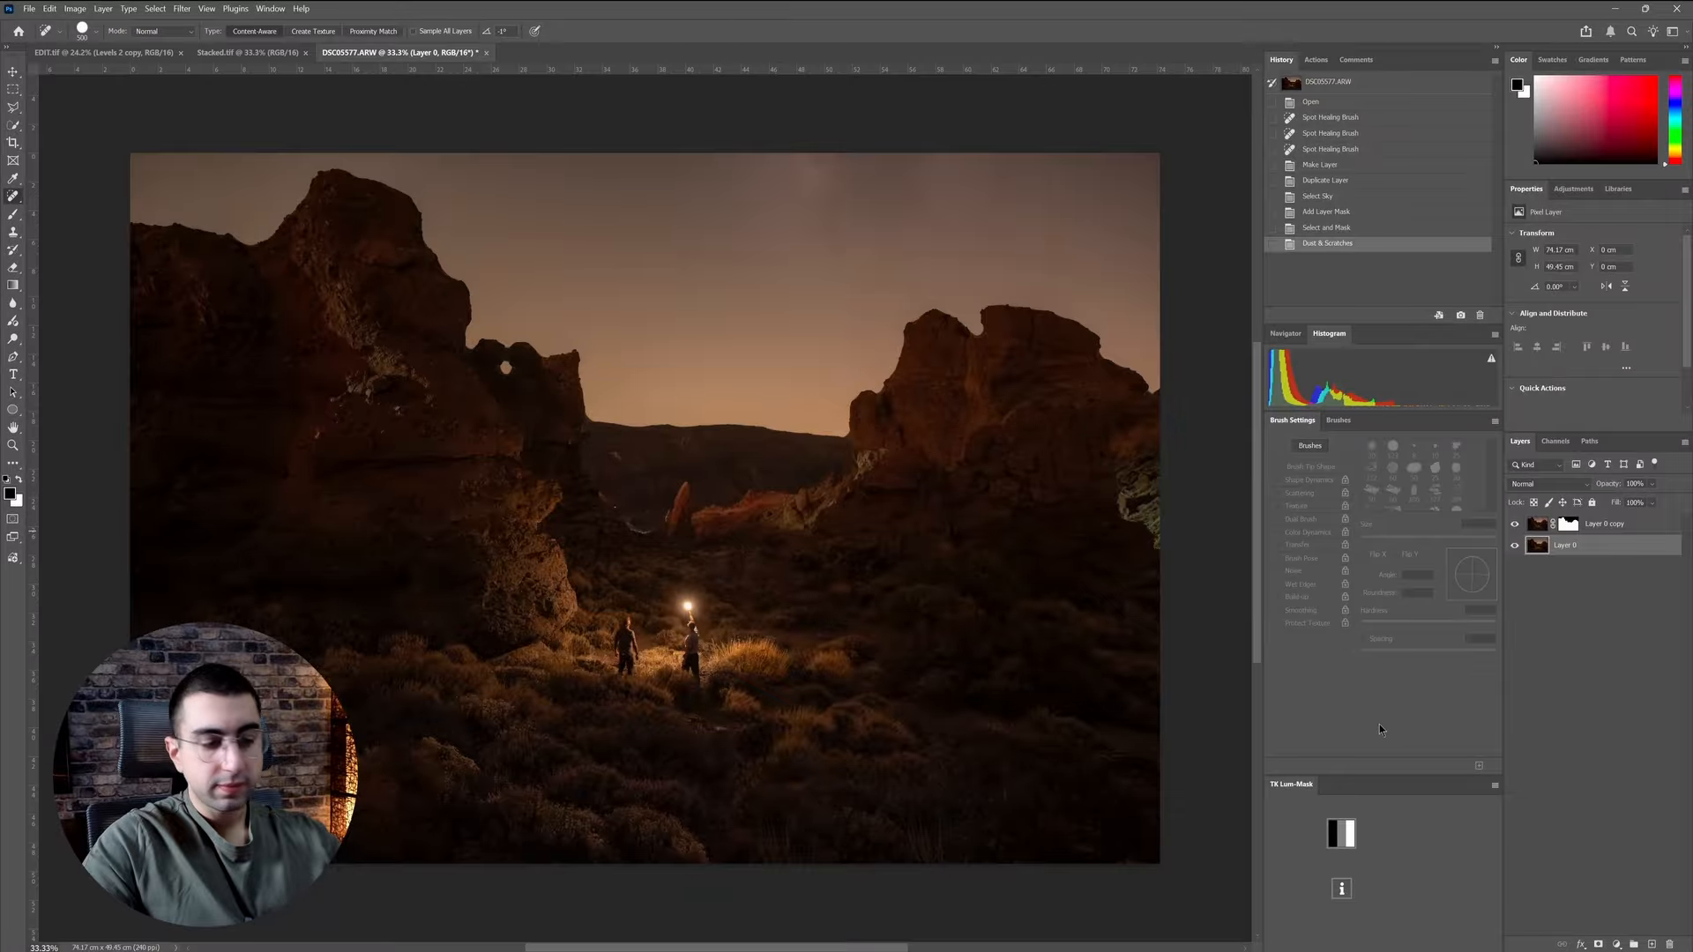
- Enlarge the starless lower layer to about 207% and position it so plain sky lies behind the rock edges
{"action": "key", "text": "ctrl+t"}
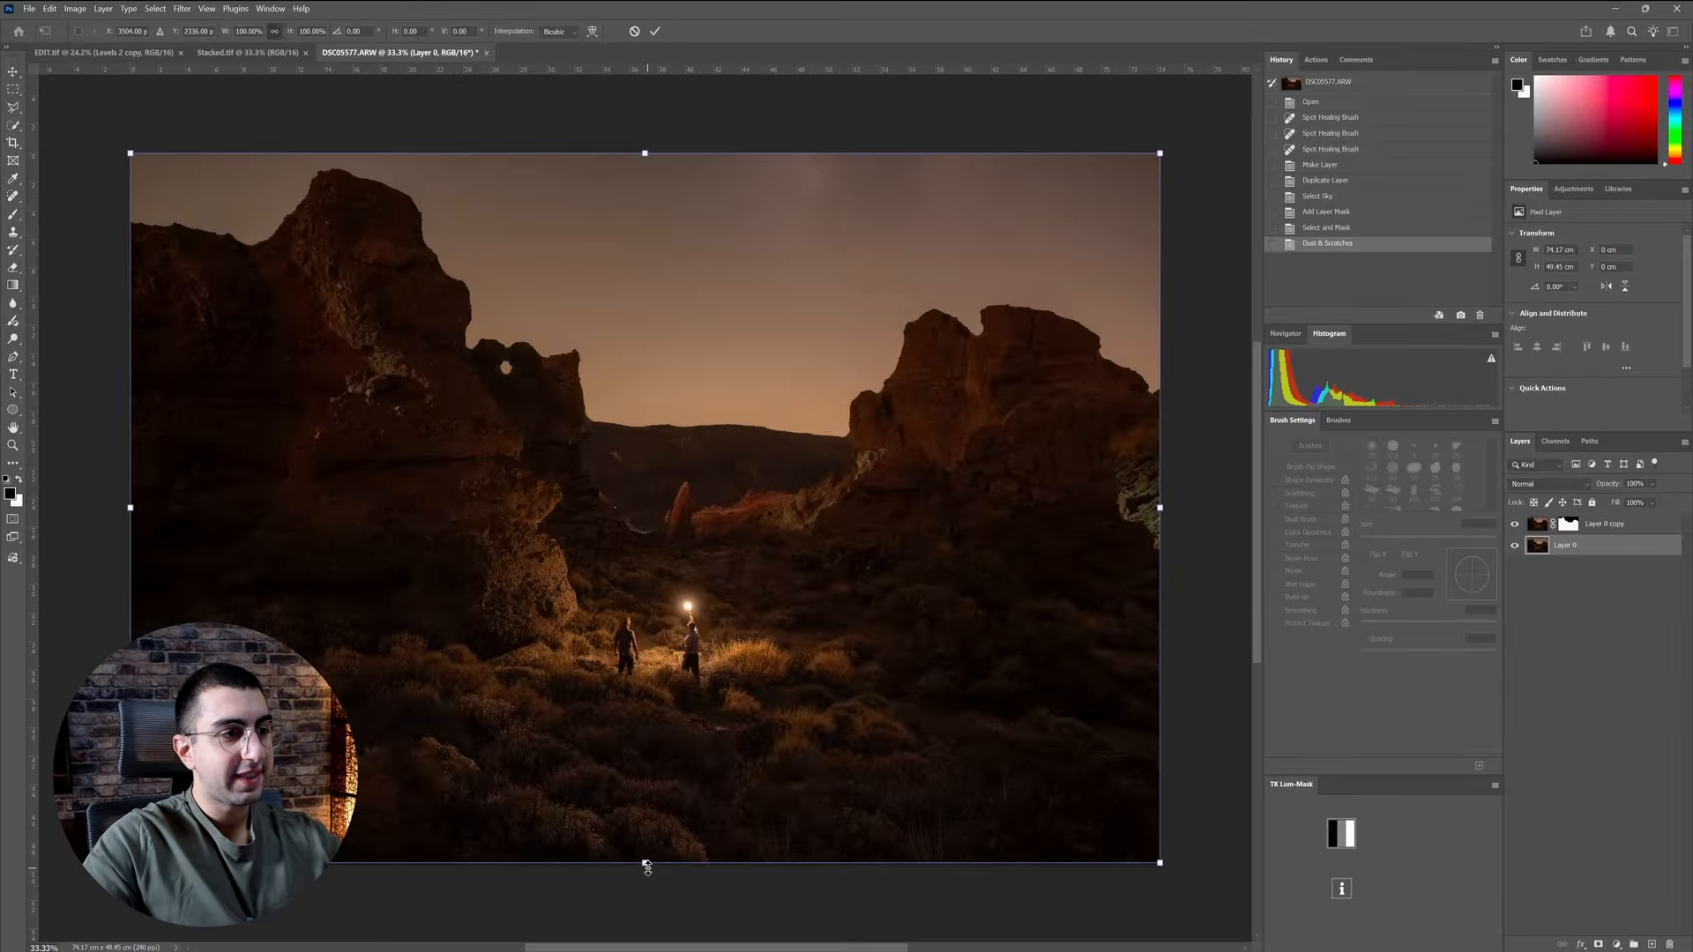
{"action": "left_click_drag", "start_coordinate": [647, 866], "coordinate": [677, 943]}
{"action": "scroll", "coordinate": [657, 544], "scroll_direction": "down", "scroll_amount": 3}
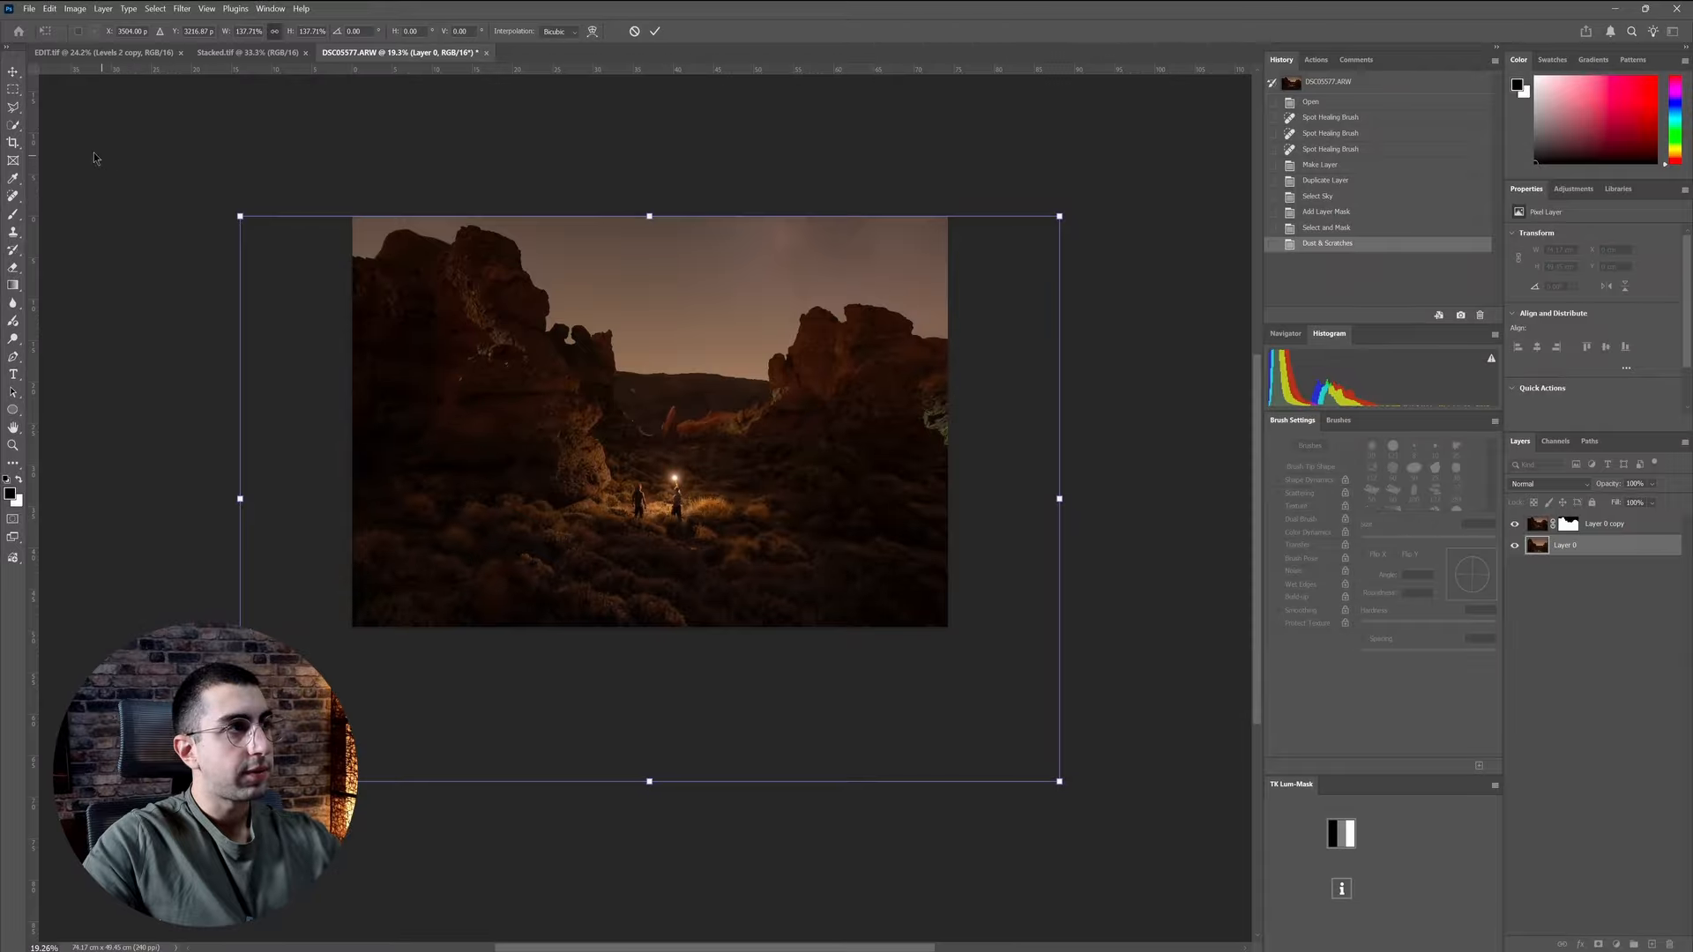
{"action": "left_click_drag", "start_coordinate": [239, 215], "coordinate": [65, 95]}
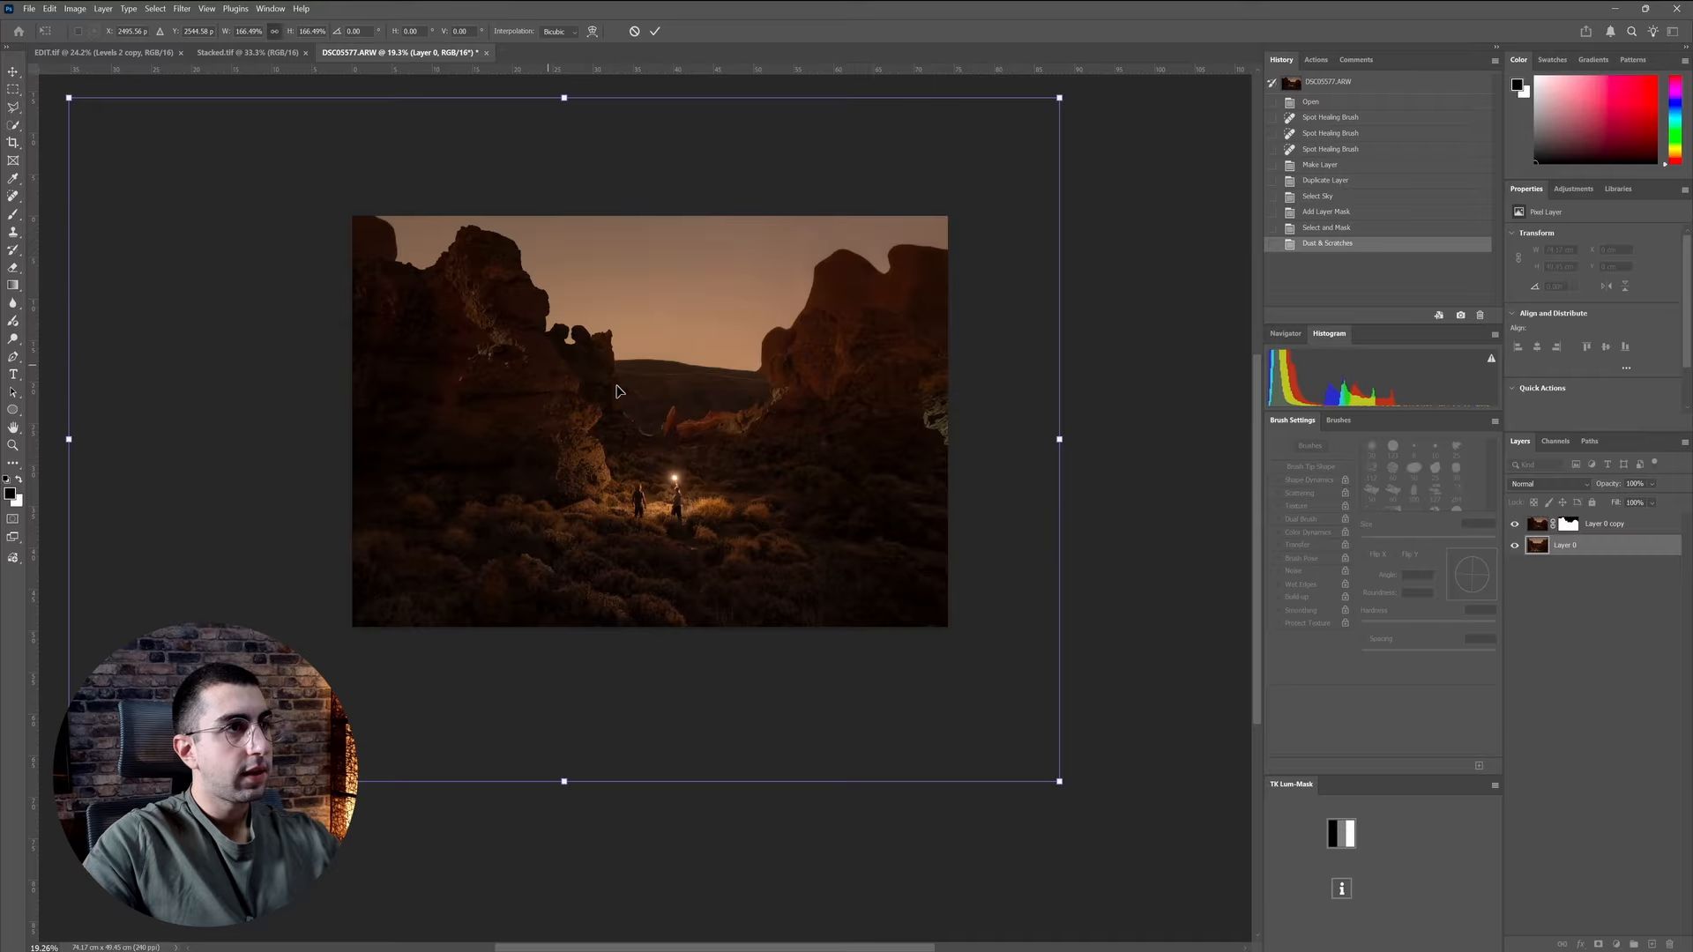
{"action": "left_click_drag", "start_coordinate": [686, 439], "coordinate": [704, 560]}
{"action": "left_click_drag", "start_coordinate": [582, 905], "coordinate": [586, 950]}
{"action": "left_click_drag", "start_coordinate": [710, 343], "coordinate": [694, 344]}
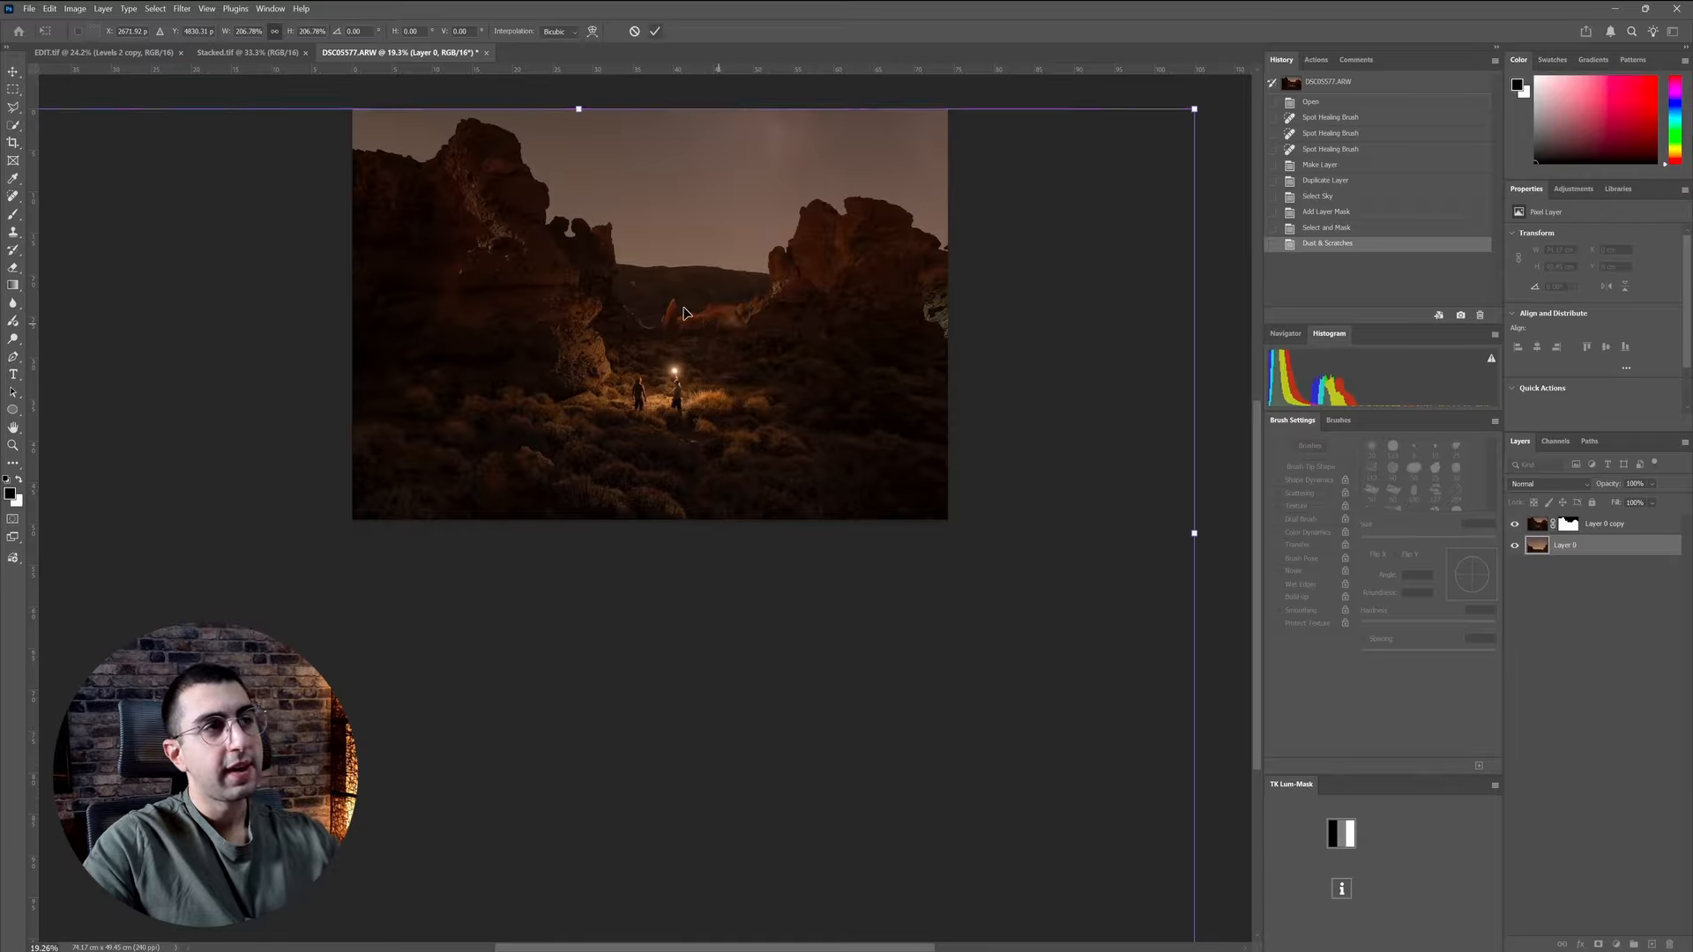
{"action": "left_click", "coordinate": [656, 31]}
{"action": "key", "text": "j"}
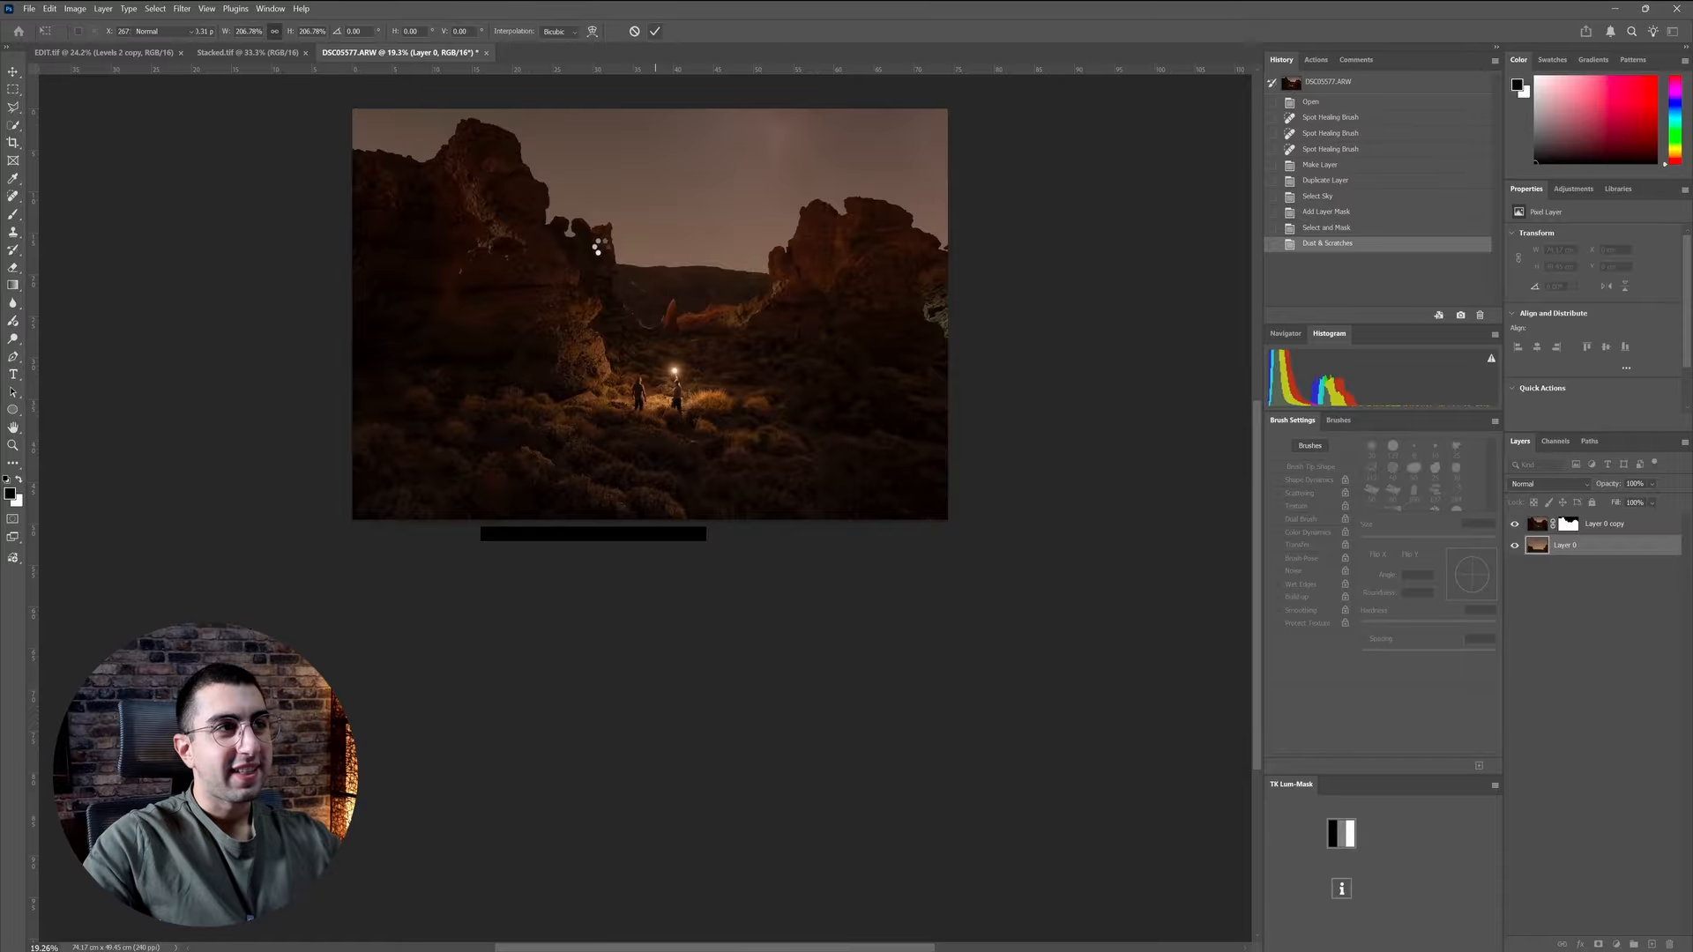
- Merge the visible layers into one and check the rock outline against the sky
{"action": "scroll", "coordinate": [617, 243], "scroll_direction": "up", "scroll_amount": 3}
{"action": "scroll", "coordinate": [616, 243], "scroll_direction": "up", "scroll_amount": 1}
{"action": "scroll", "coordinate": [662, 197], "scroll_direction": "down", "scroll_amount": 4}
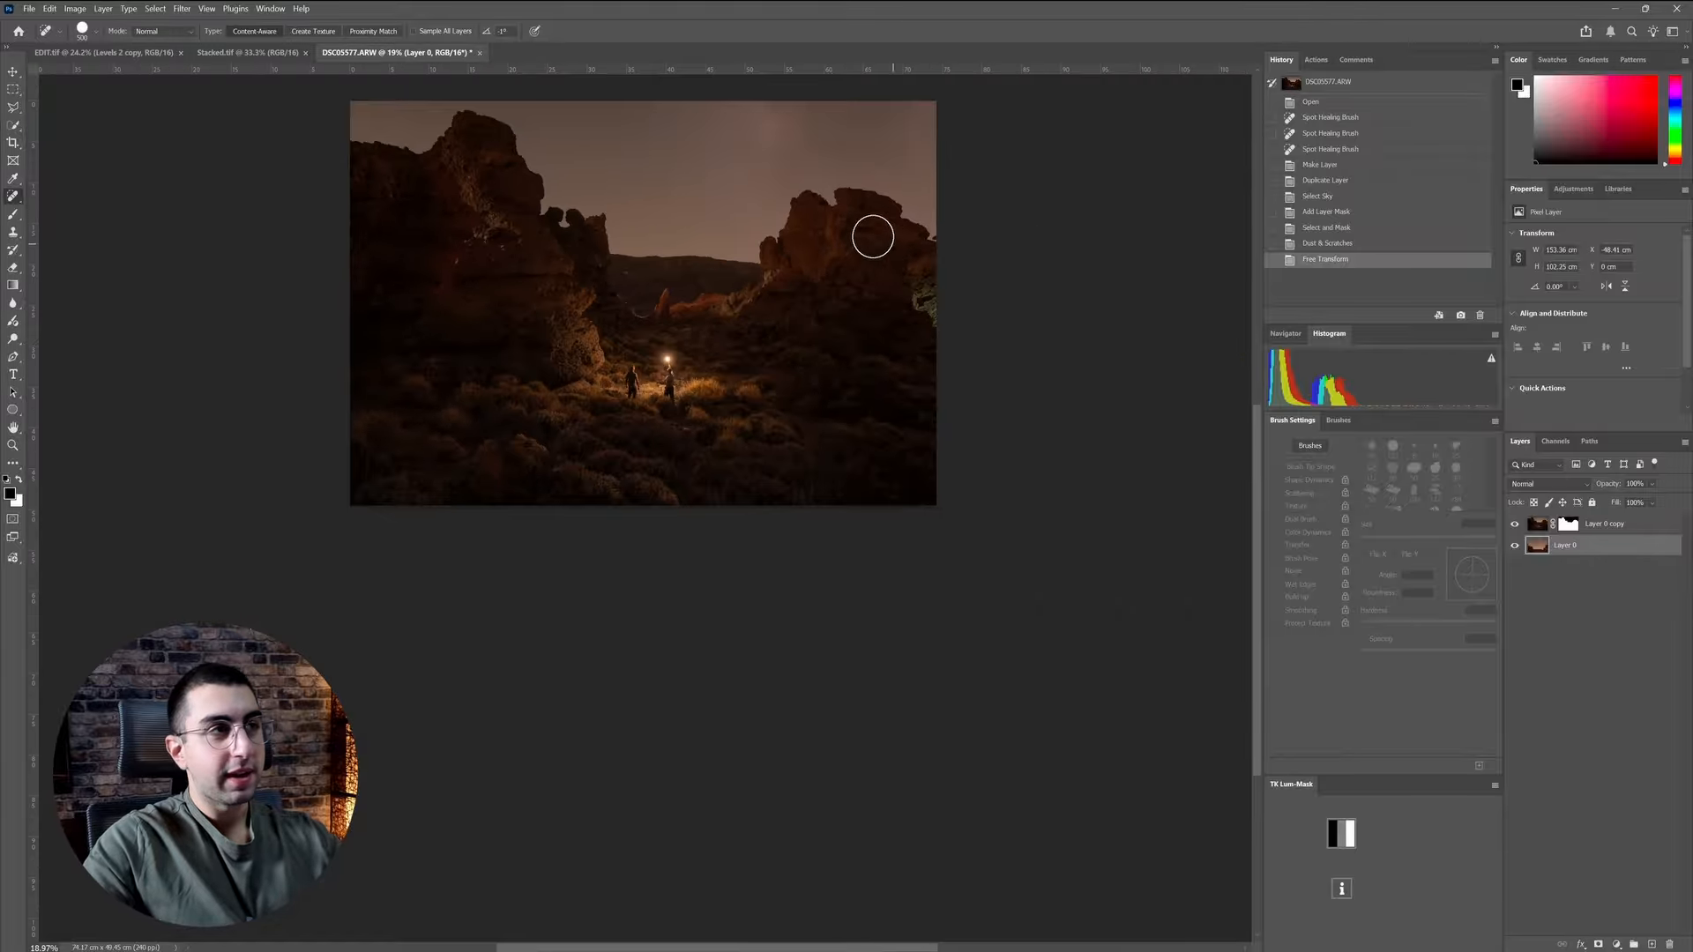
{"action": "key", "text": "ctrl+shift+e"}
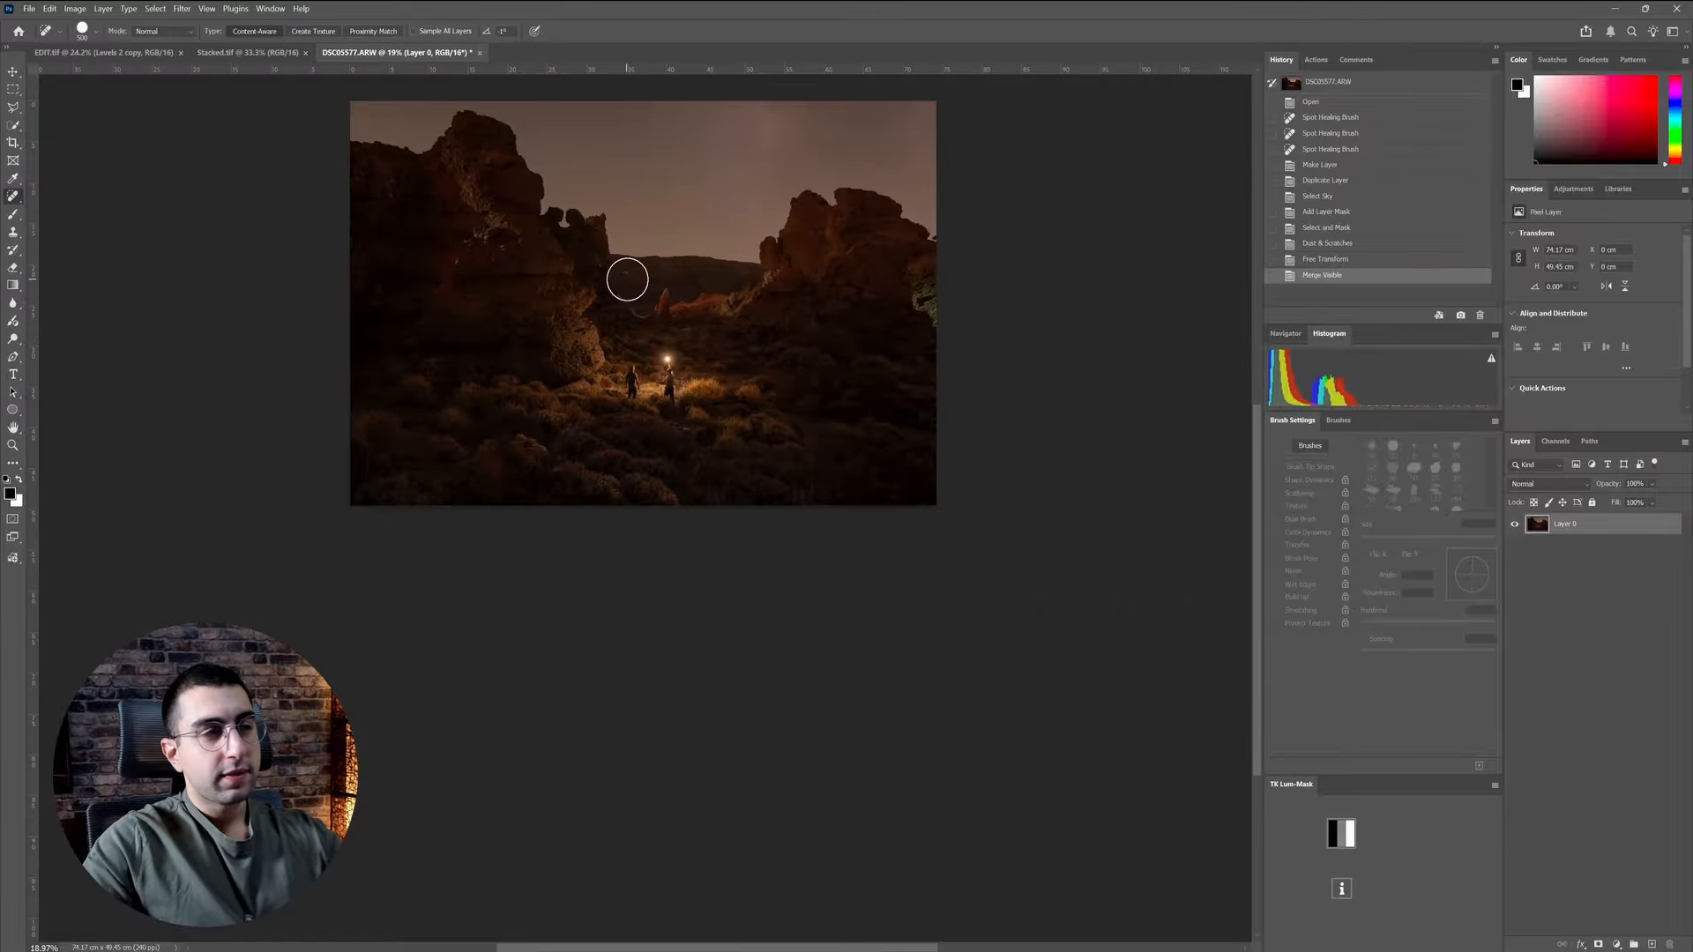
{"action": "scroll", "coordinate": [653, 408], "scroll_direction": "down", "scroll_amount": 1}
{"action": "scroll", "coordinate": [590, 208], "scroll_direction": "up", "scroll_amount": 2}
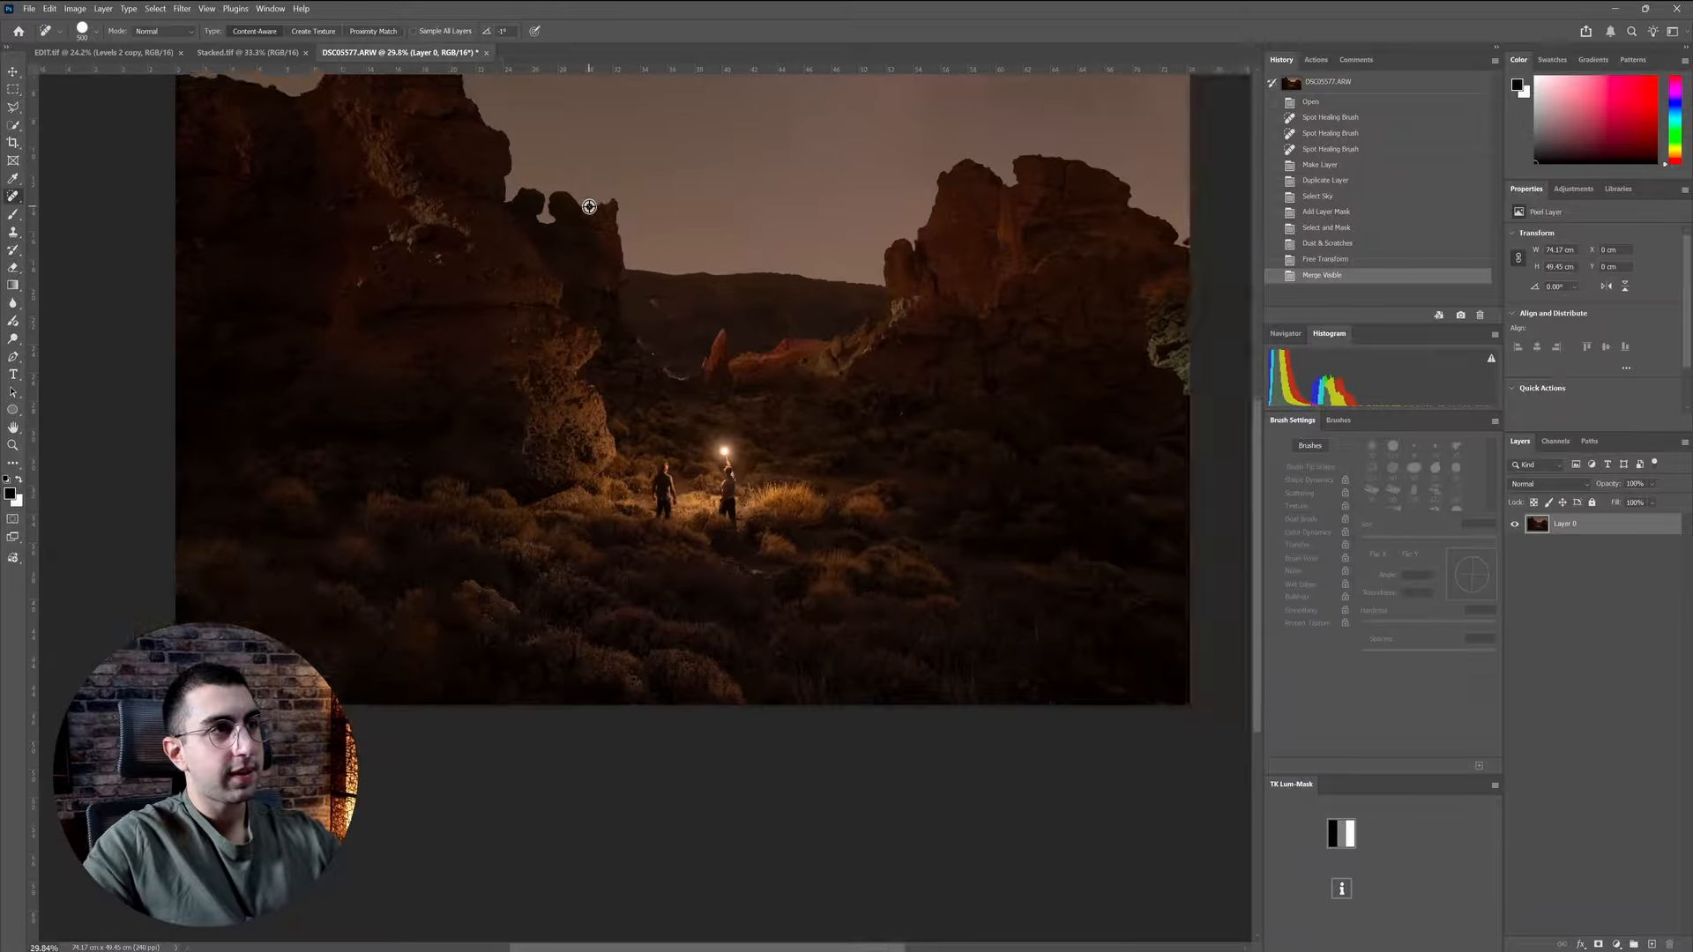
{"action": "scroll", "coordinate": [601, 173], "scroll_direction": "down", "scroll_amount": 3}
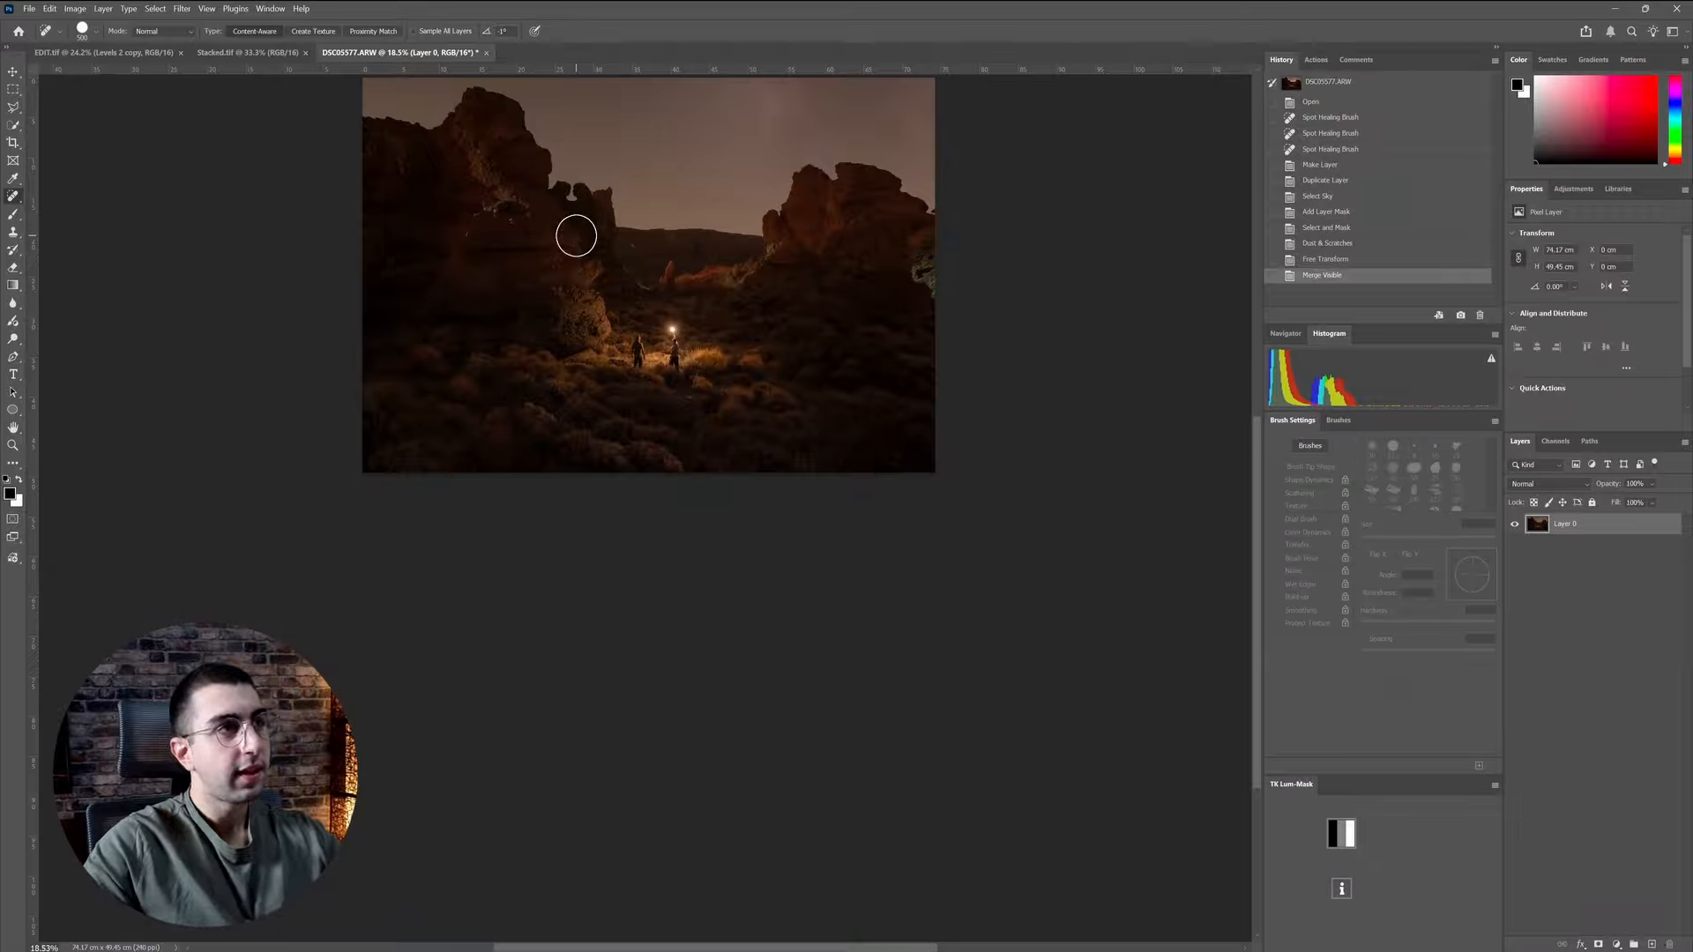
{"action": "scroll", "coordinate": [574, 340], "scroll_direction": "down", "scroll_amount": 1}
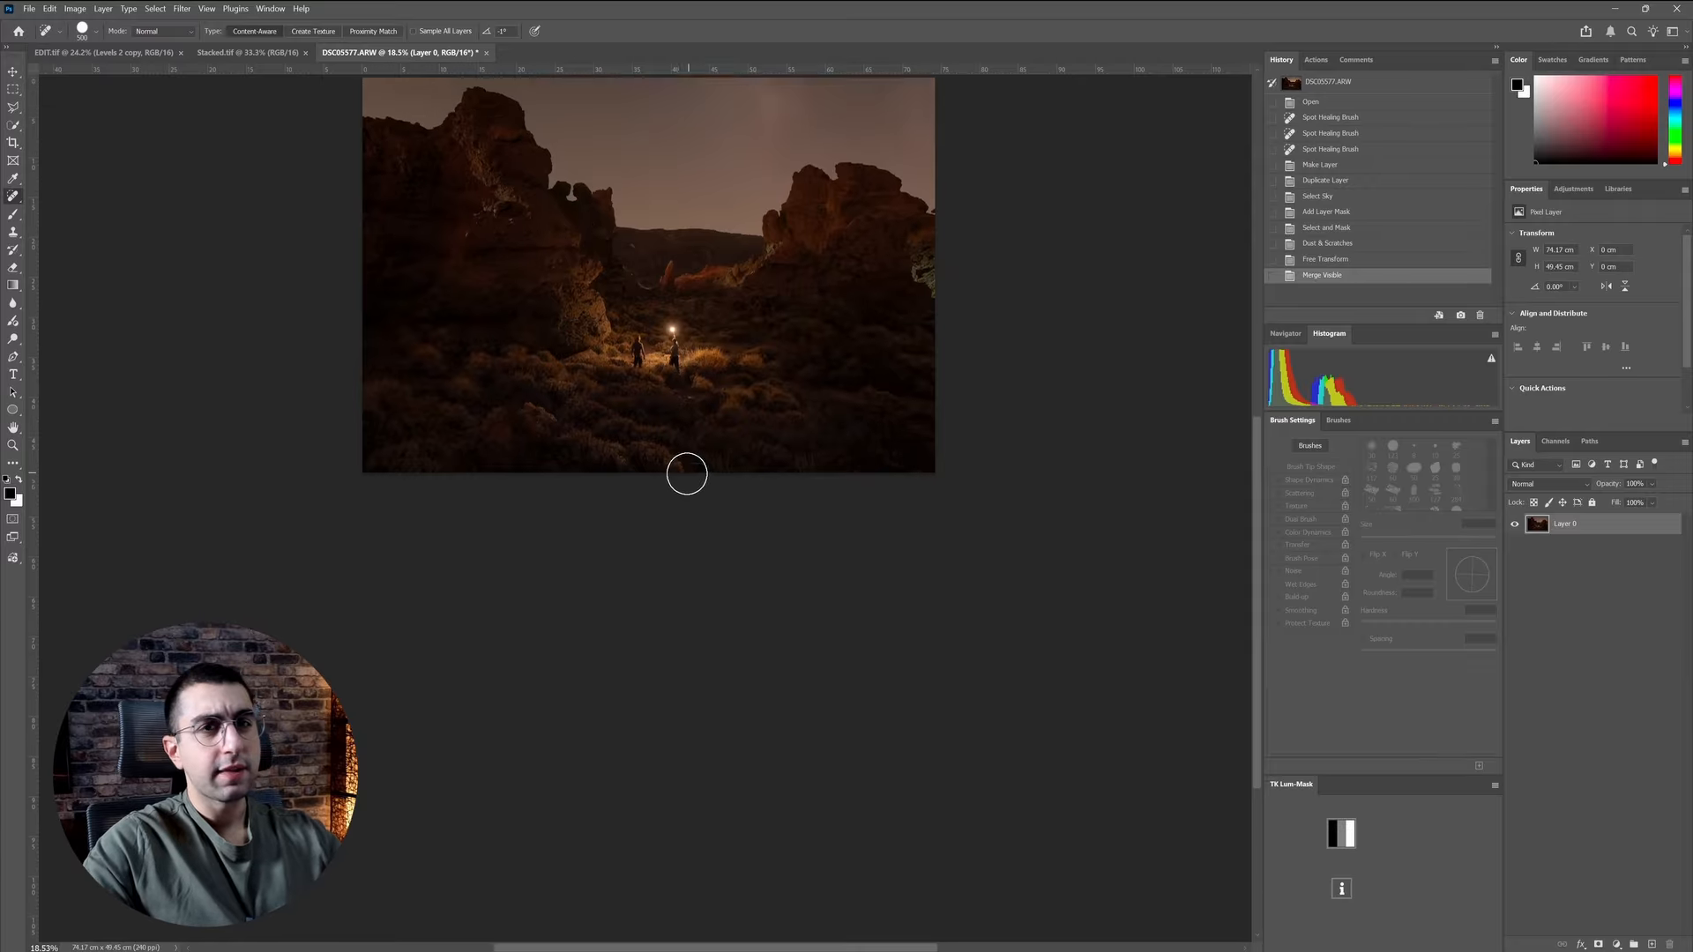
{"action": "scroll", "coordinate": [686, 459], "scroll_direction": "up", "scroll_amount": 5}
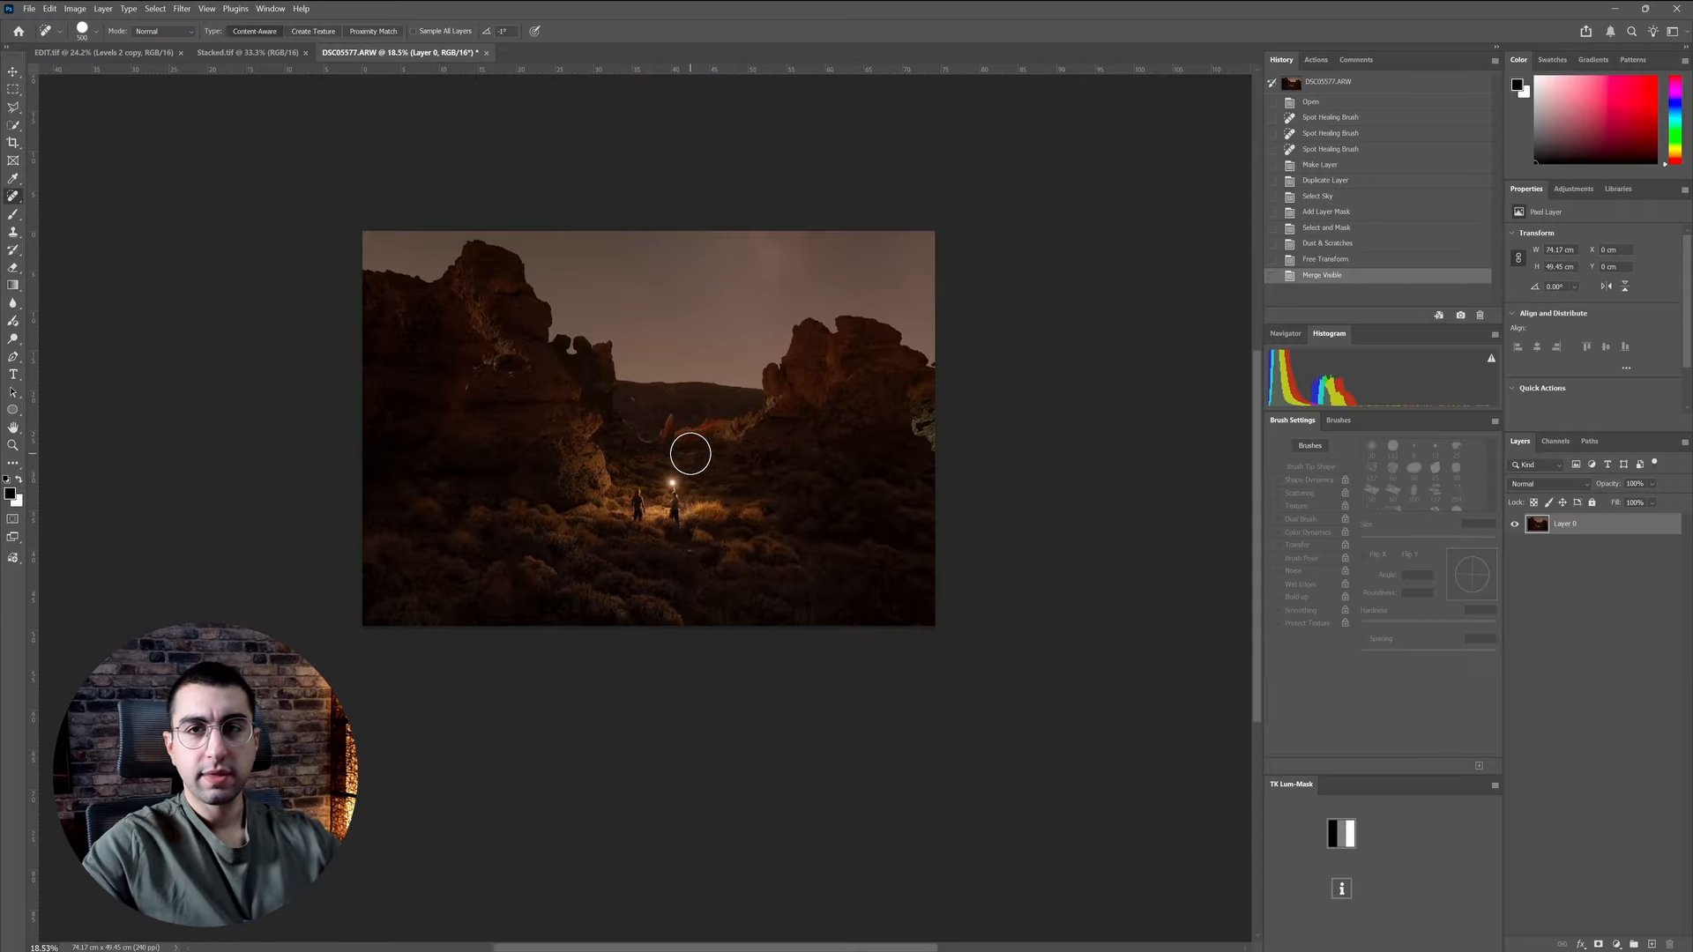
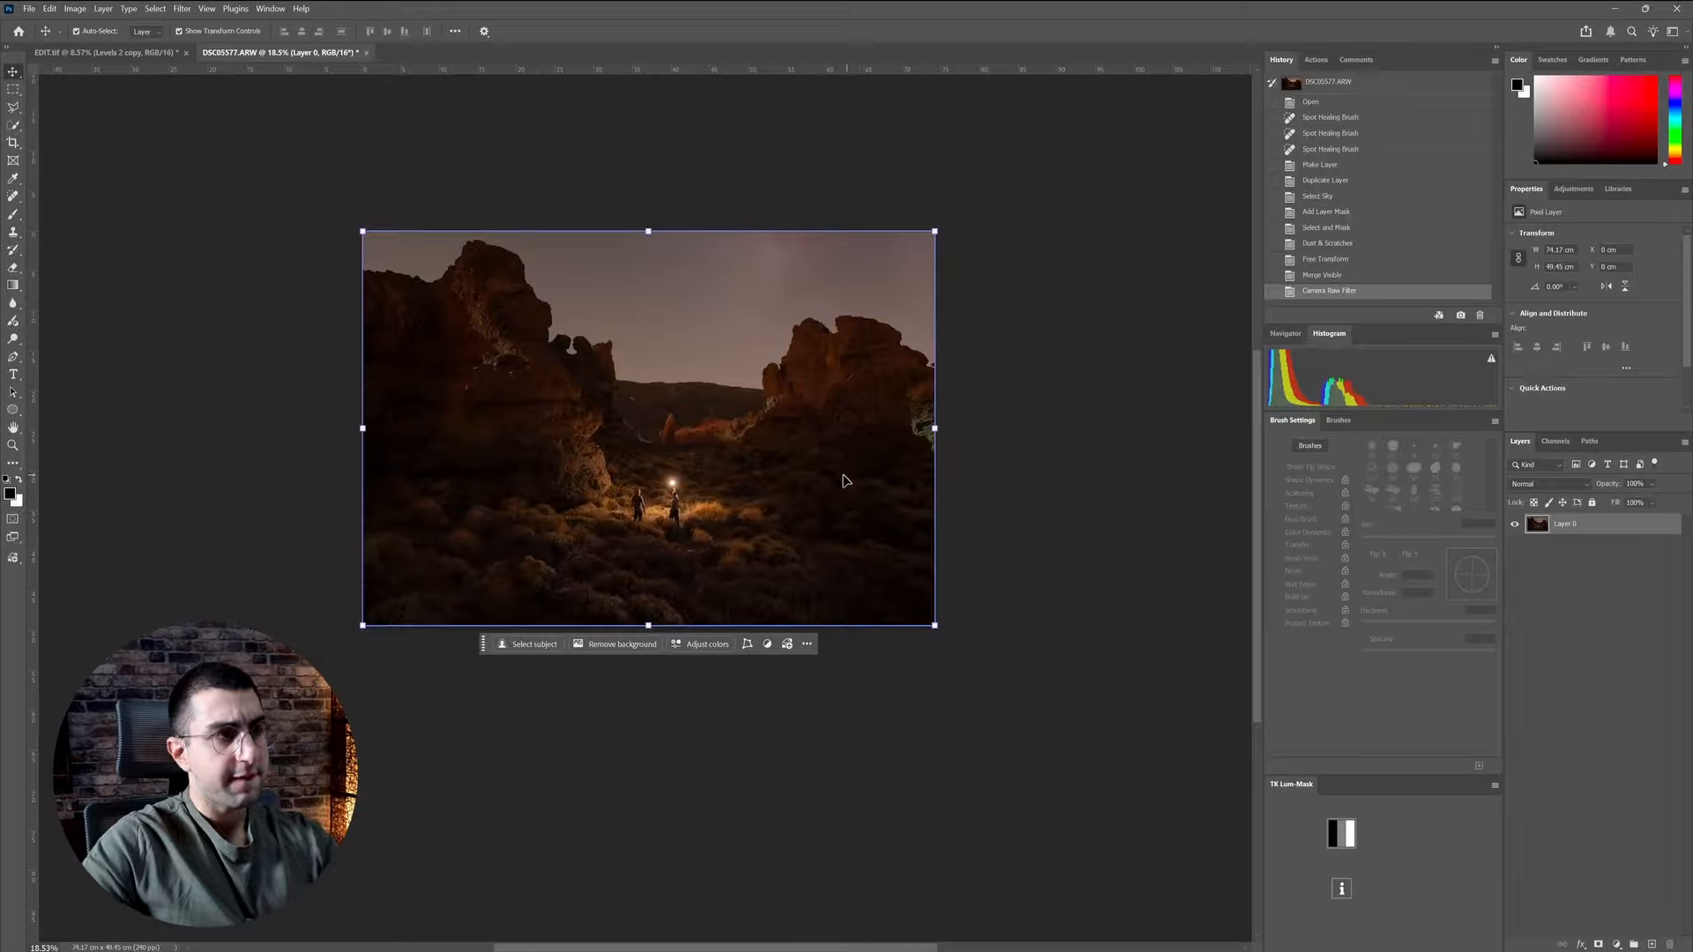
- Copy the foreground layer from DSC05577.ARW into EDIT.tif and position it over the lower part of the Milky Way image
{"action": "key", "text": "b"}
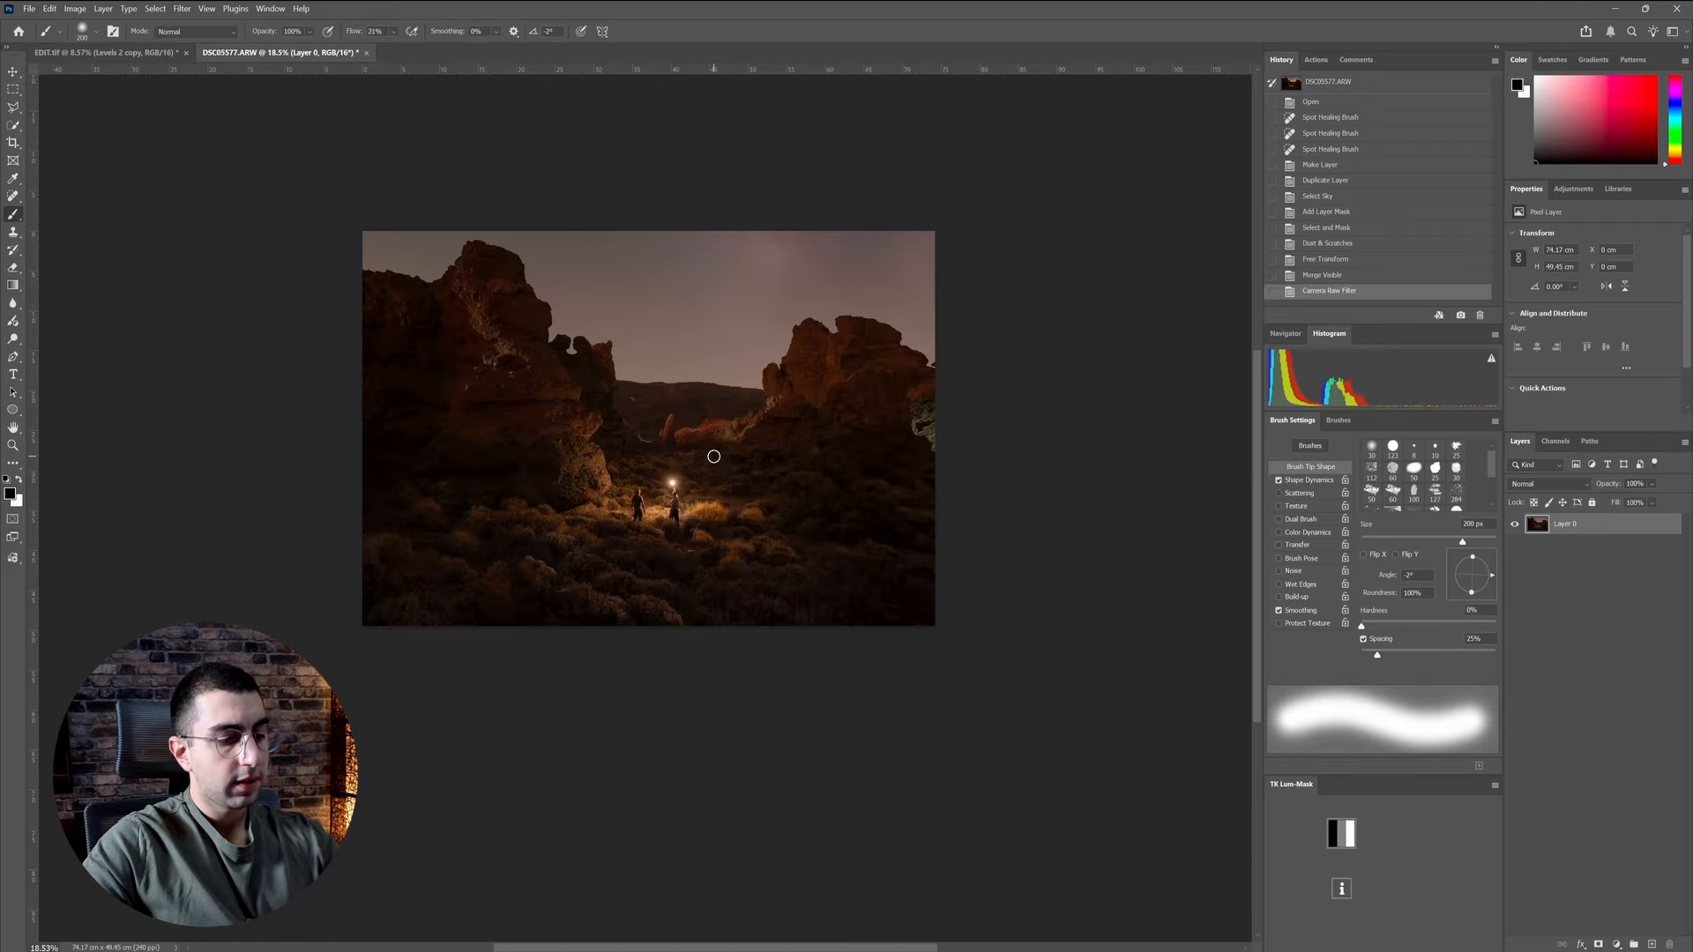
{"action": "key", "text": "v"}
{"action": "left_click_drag", "start_coordinate": [605, 401], "coordinate": [657, 562]}
{"action": "left_click", "coordinate": [264, 54]}
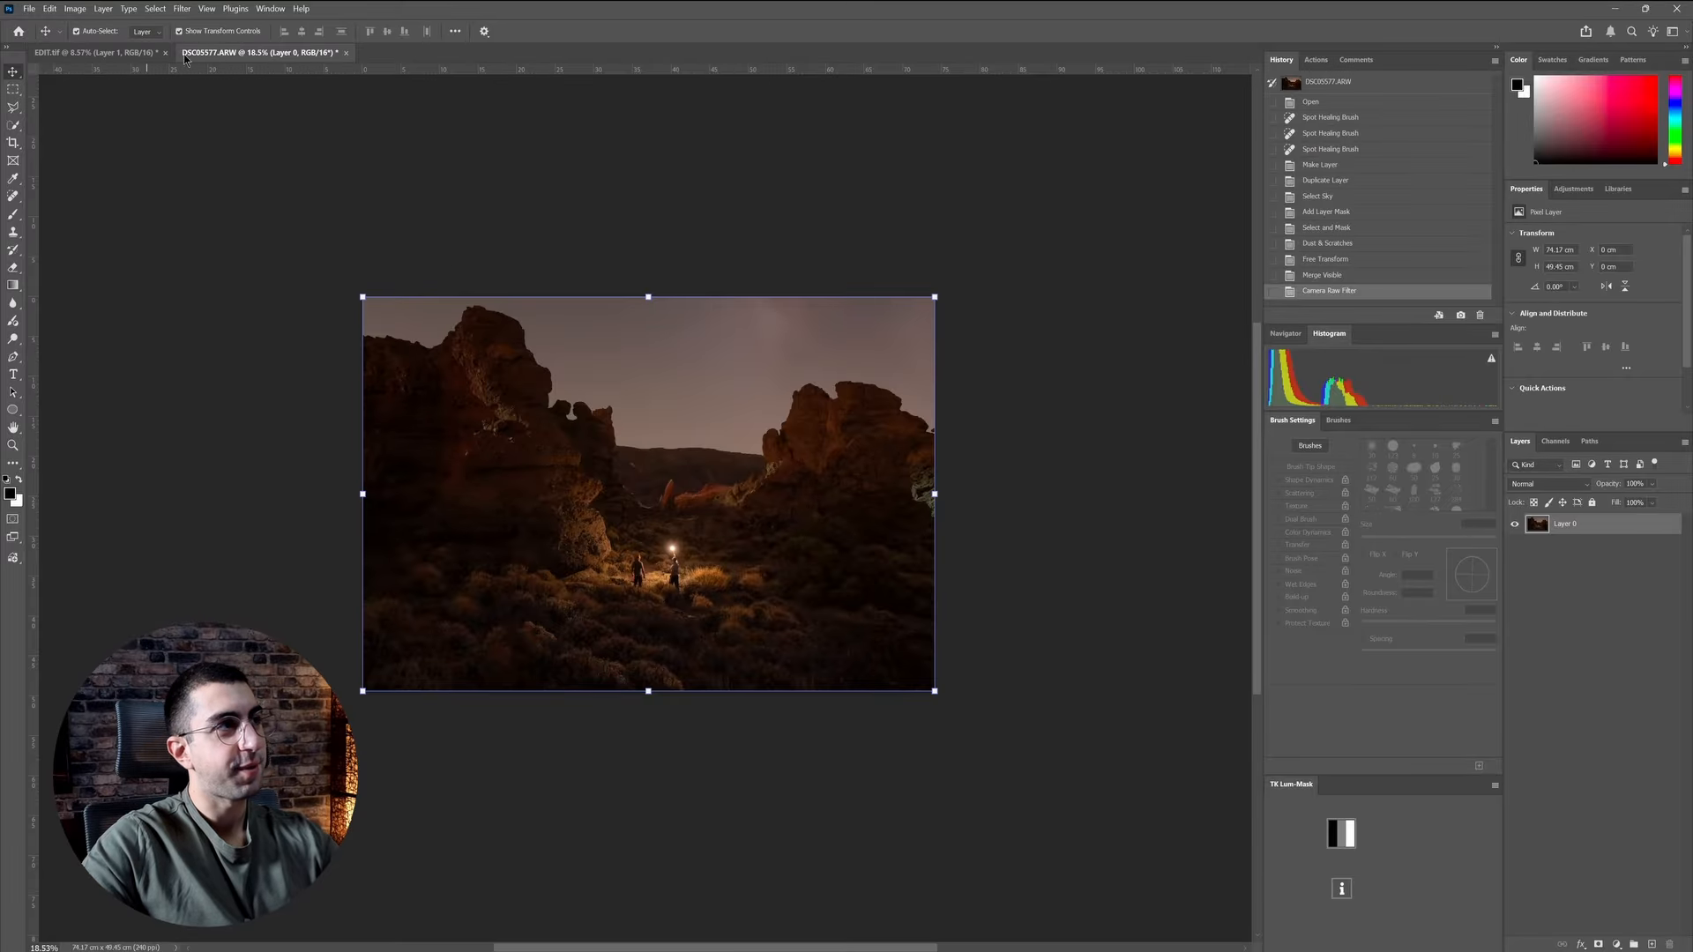
{"action": "left_click", "coordinate": [90, 51]}
{"action": "left_click_drag", "start_coordinate": [696, 573], "coordinate": [714, 564]}
{"action": "left_click", "coordinate": [273, 53]}
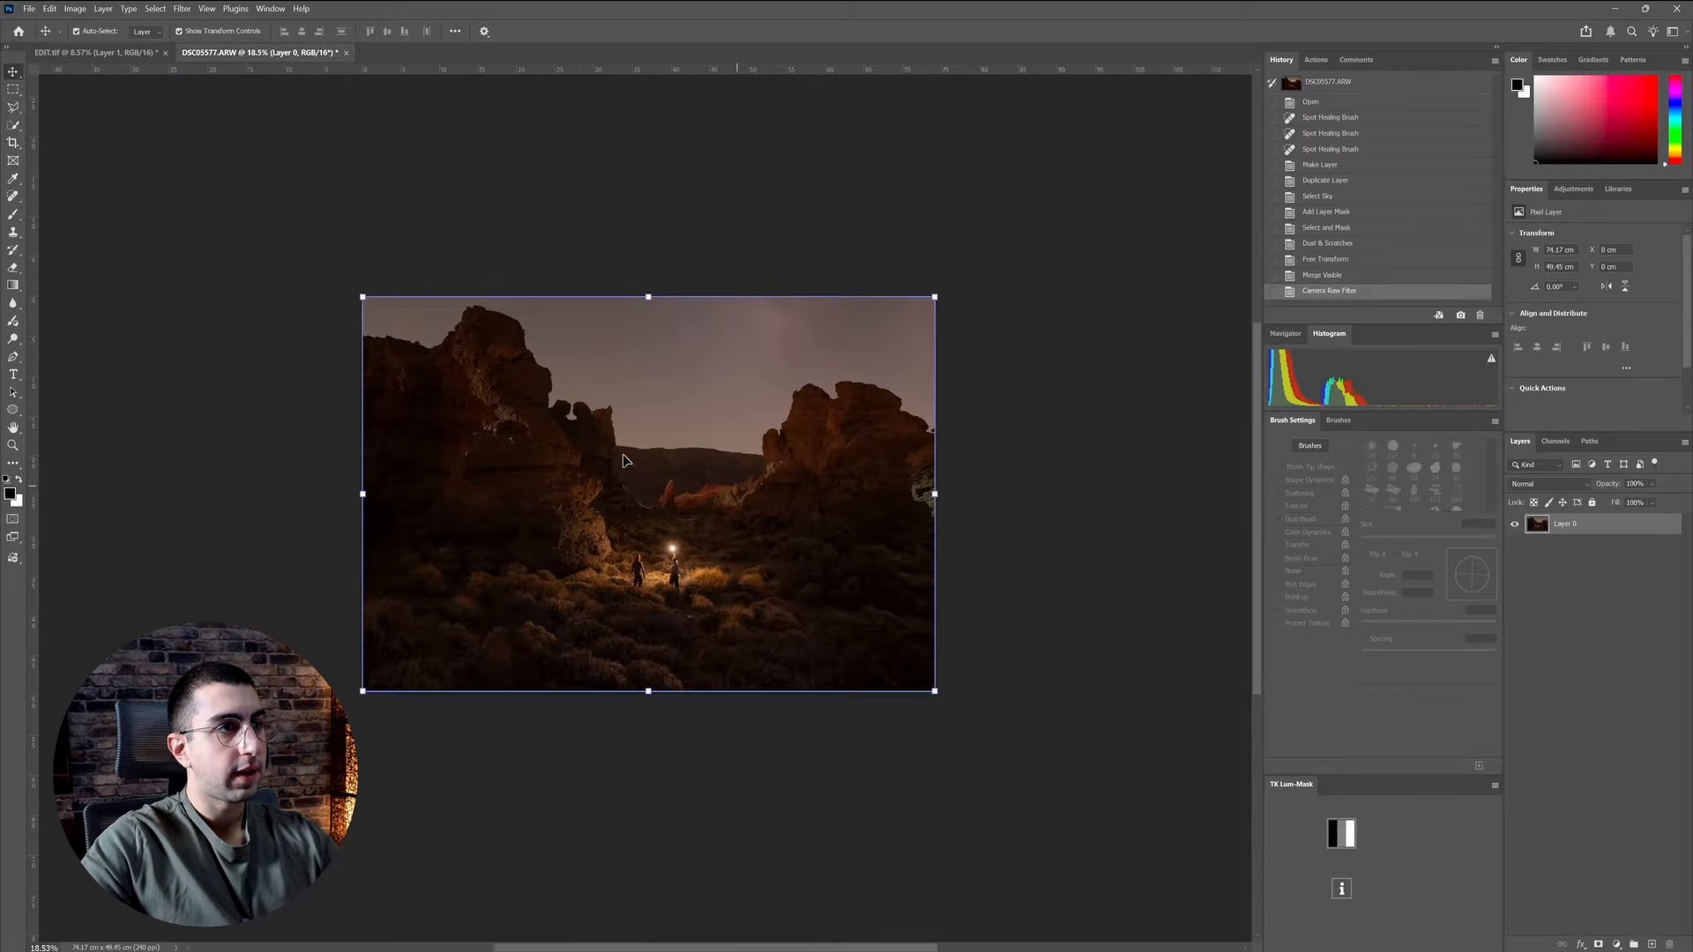
{"action": "left_click", "coordinate": [111, 55]}
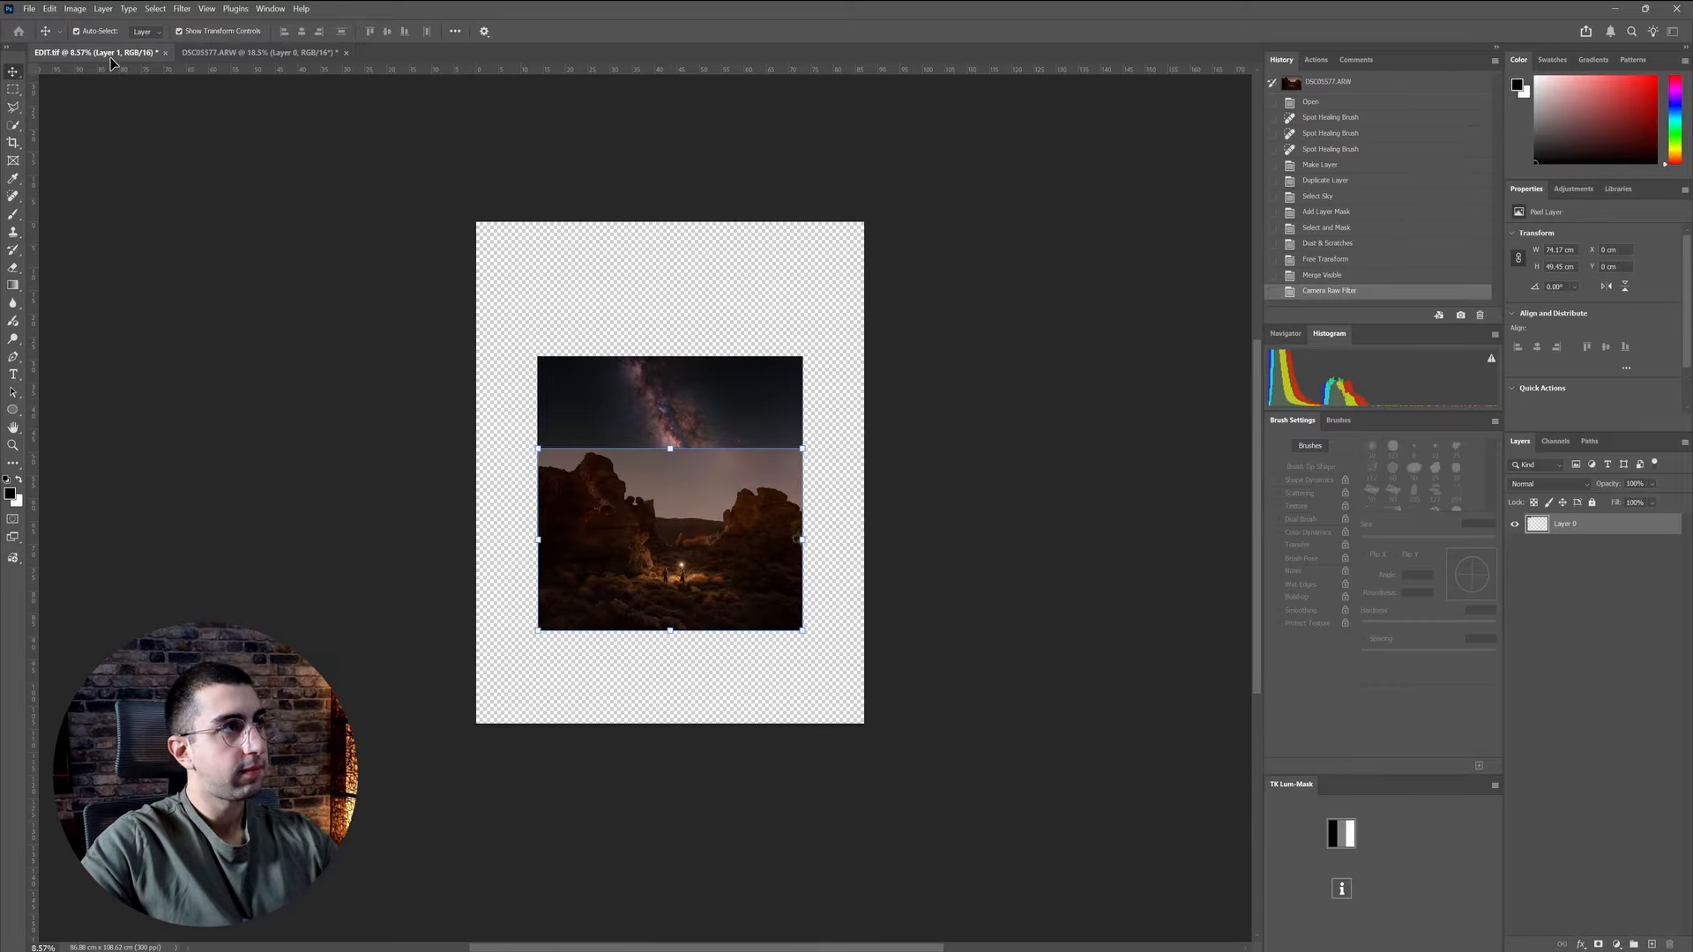
{"action": "left_click", "coordinate": [201, 54]}
{"action": "left_click_drag", "start_coordinate": [648, 414], "coordinate": [652, 439]}
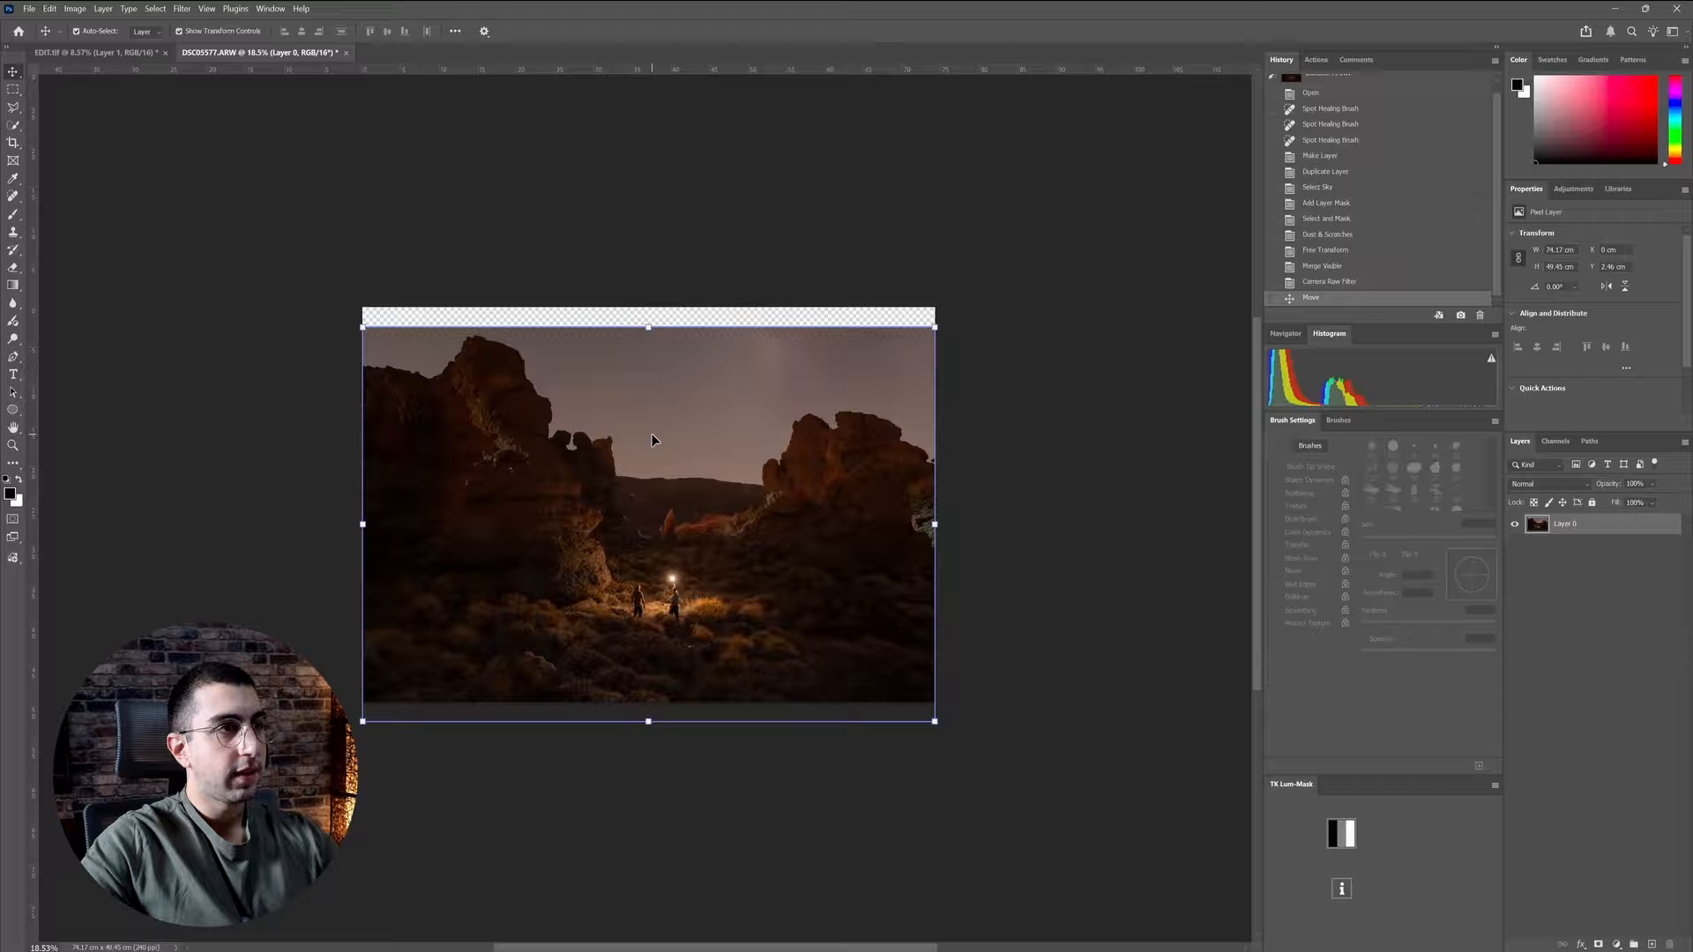
{"action": "key", "text": "ctrl+z"}
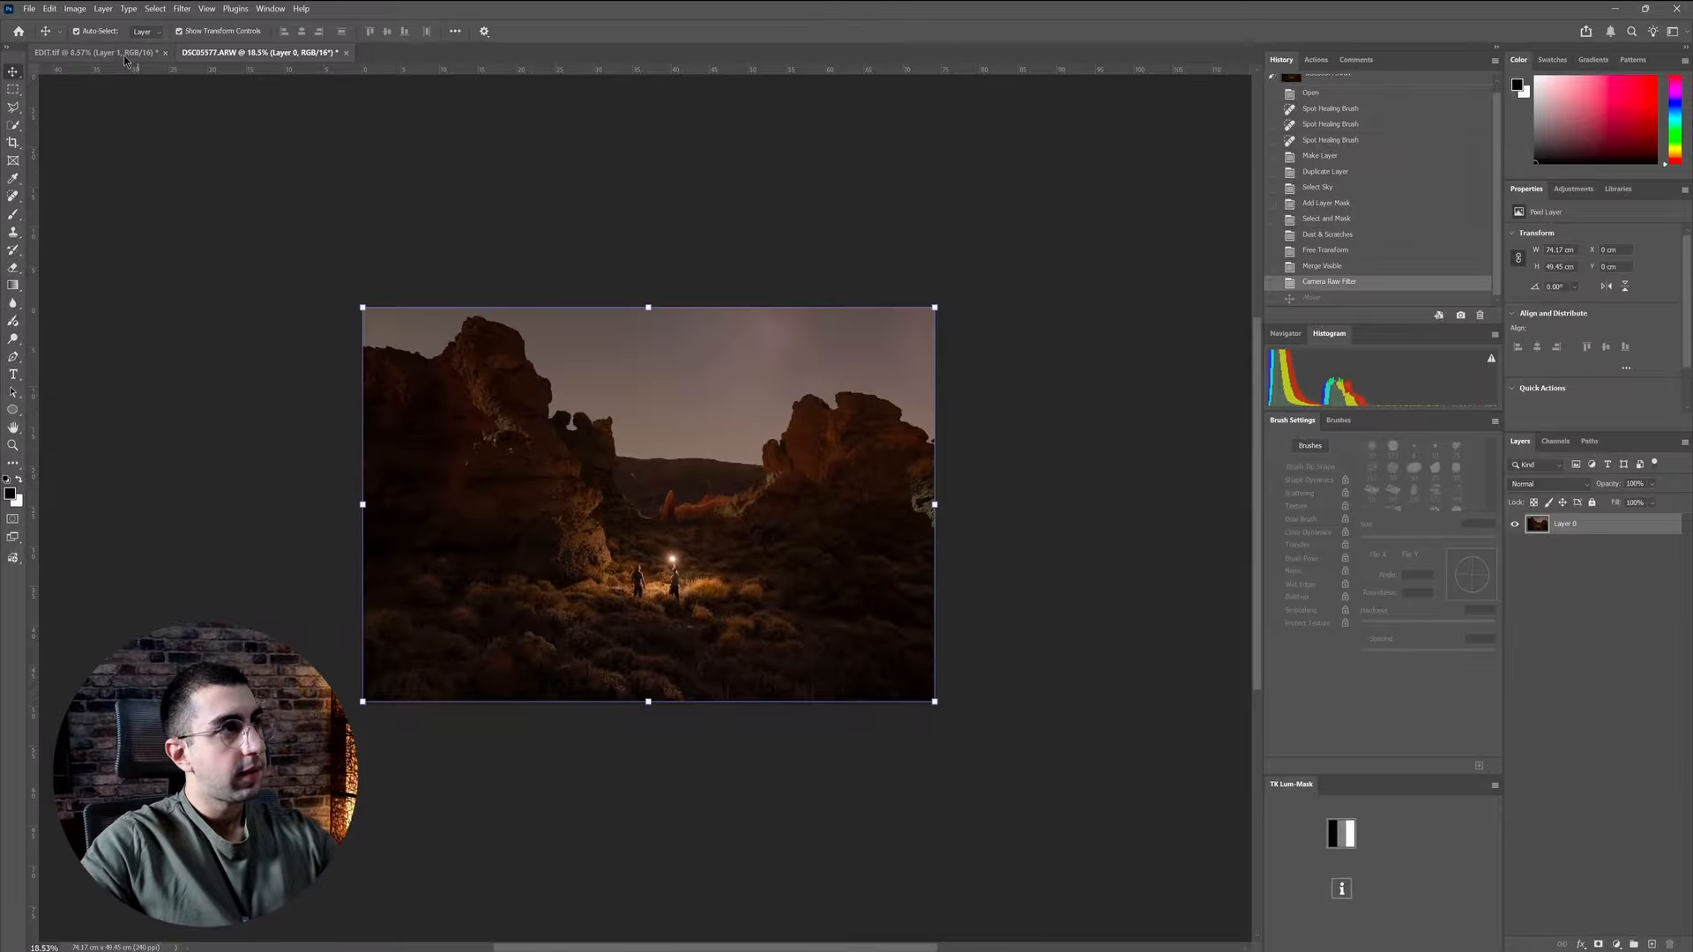
{"action": "left_click", "coordinate": [114, 53]}
{"action": "scroll", "coordinate": [642, 513], "scroll_direction": "up", "scroll_amount": 3}
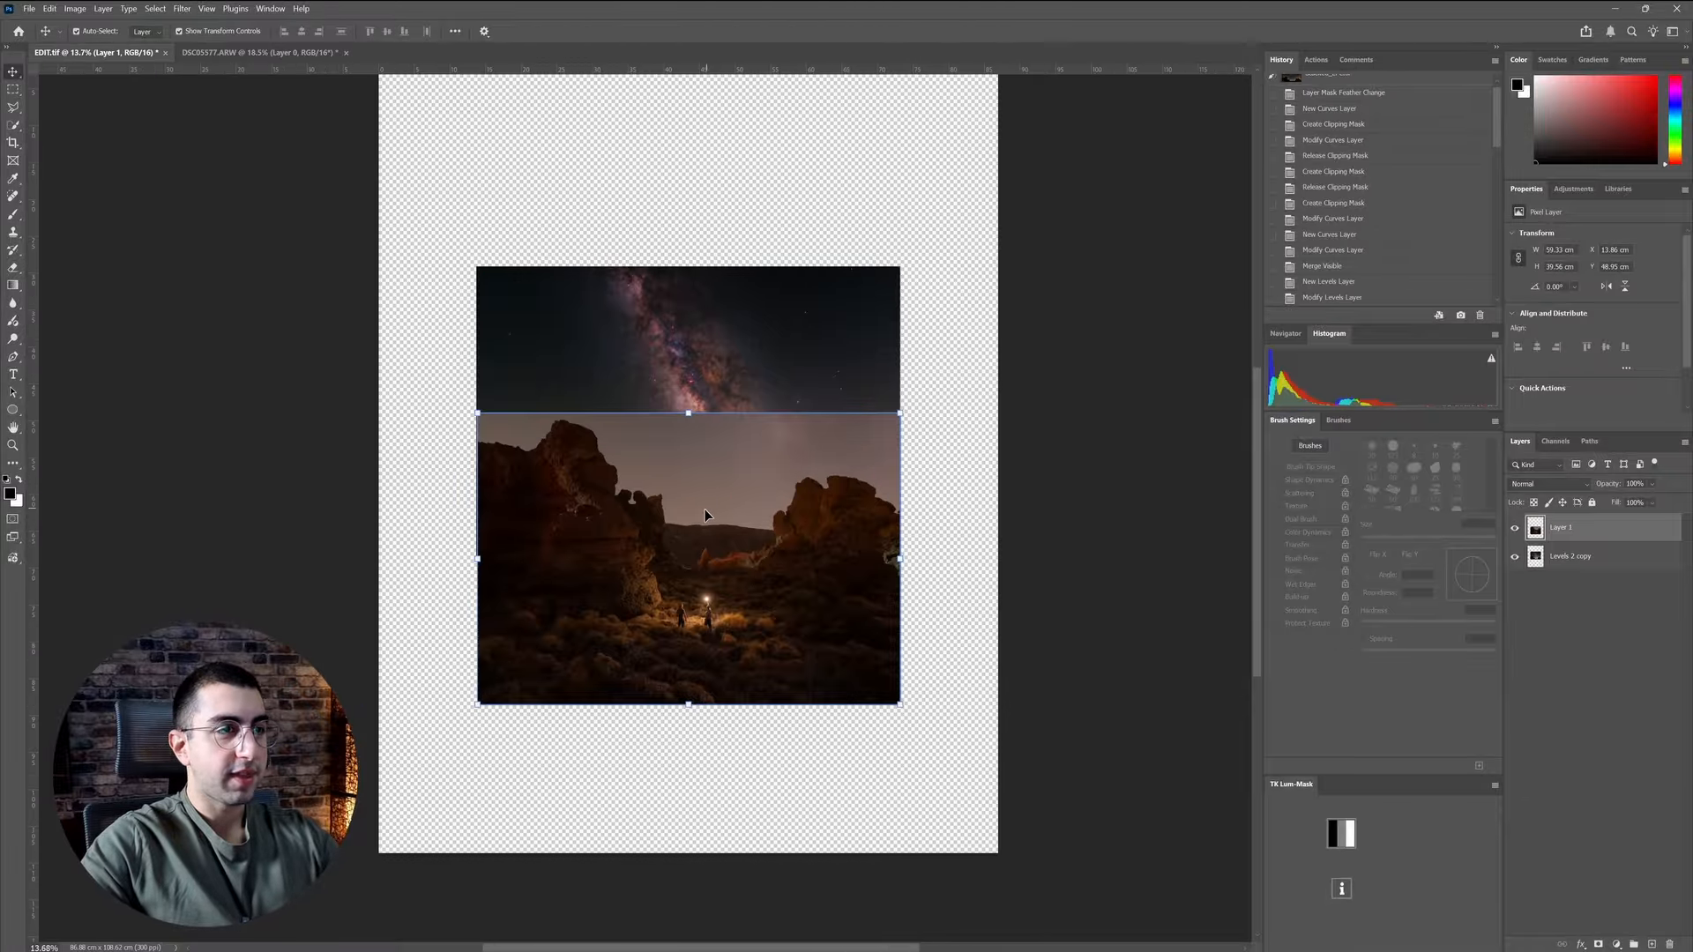
- Shift the foreground layer vertically to fine-tune how much of the Milky Way image it covers
{"action": "left_click_drag", "start_coordinate": [705, 515], "coordinate": [705, 623]}
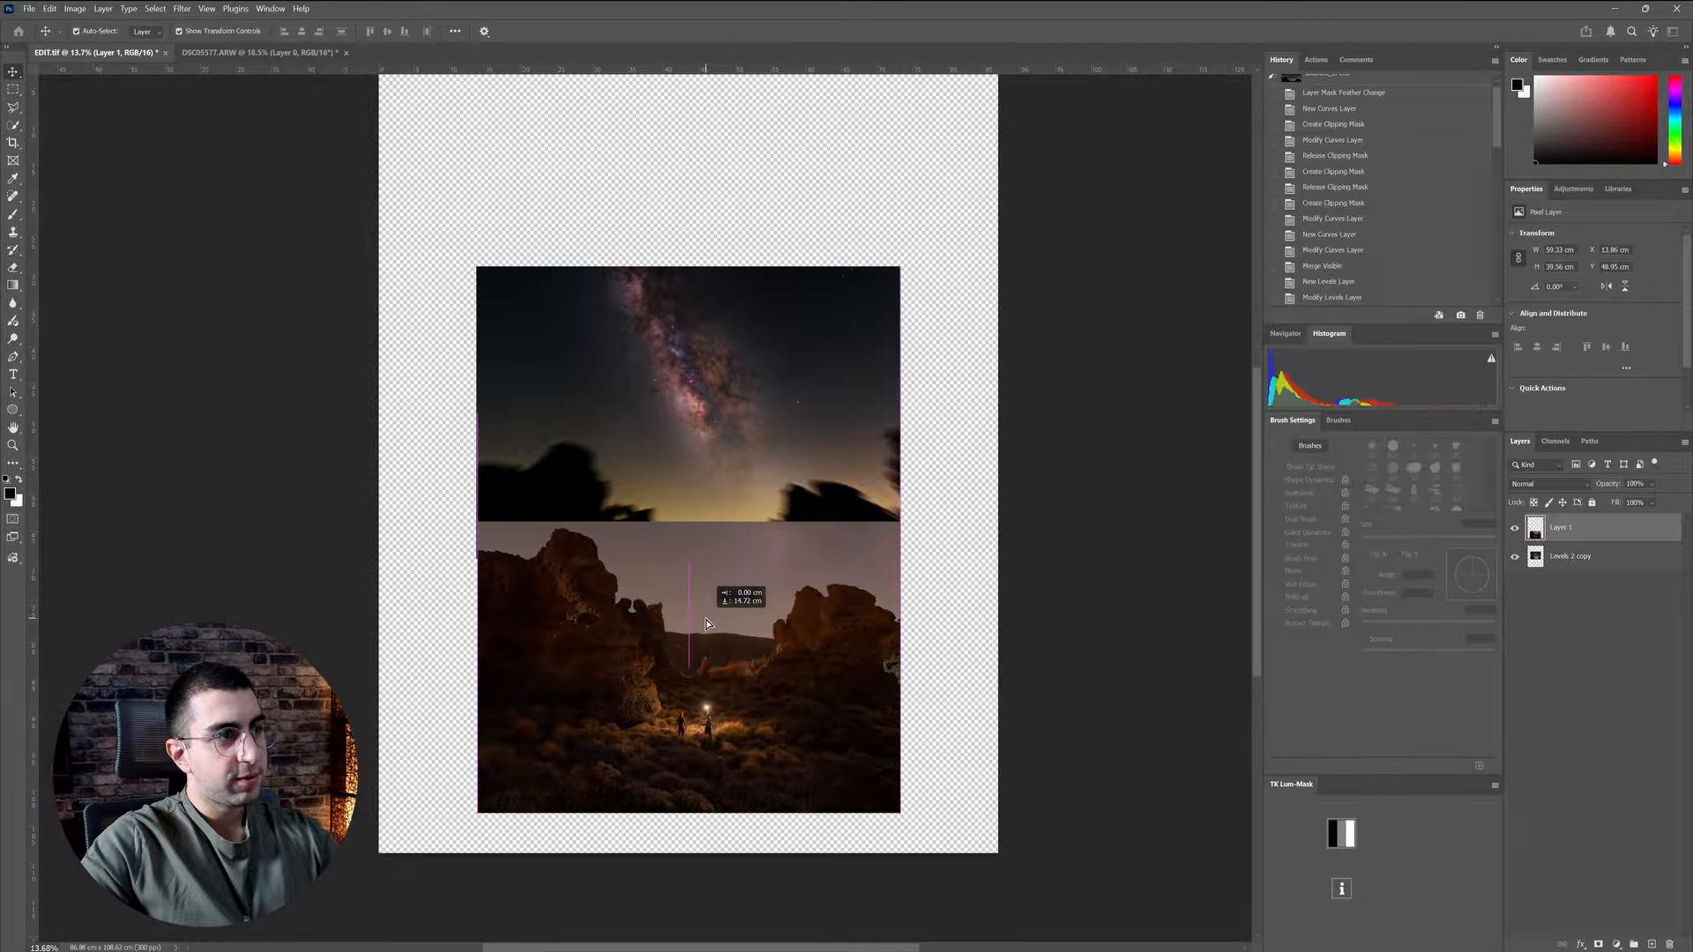
{"action": "left_click_drag", "start_coordinate": [705, 728], "coordinate": [704, 629]}
{"action": "scroll", "coordinate": [680, 511], "scroll_direction": "up", "scroll_amount": 2}
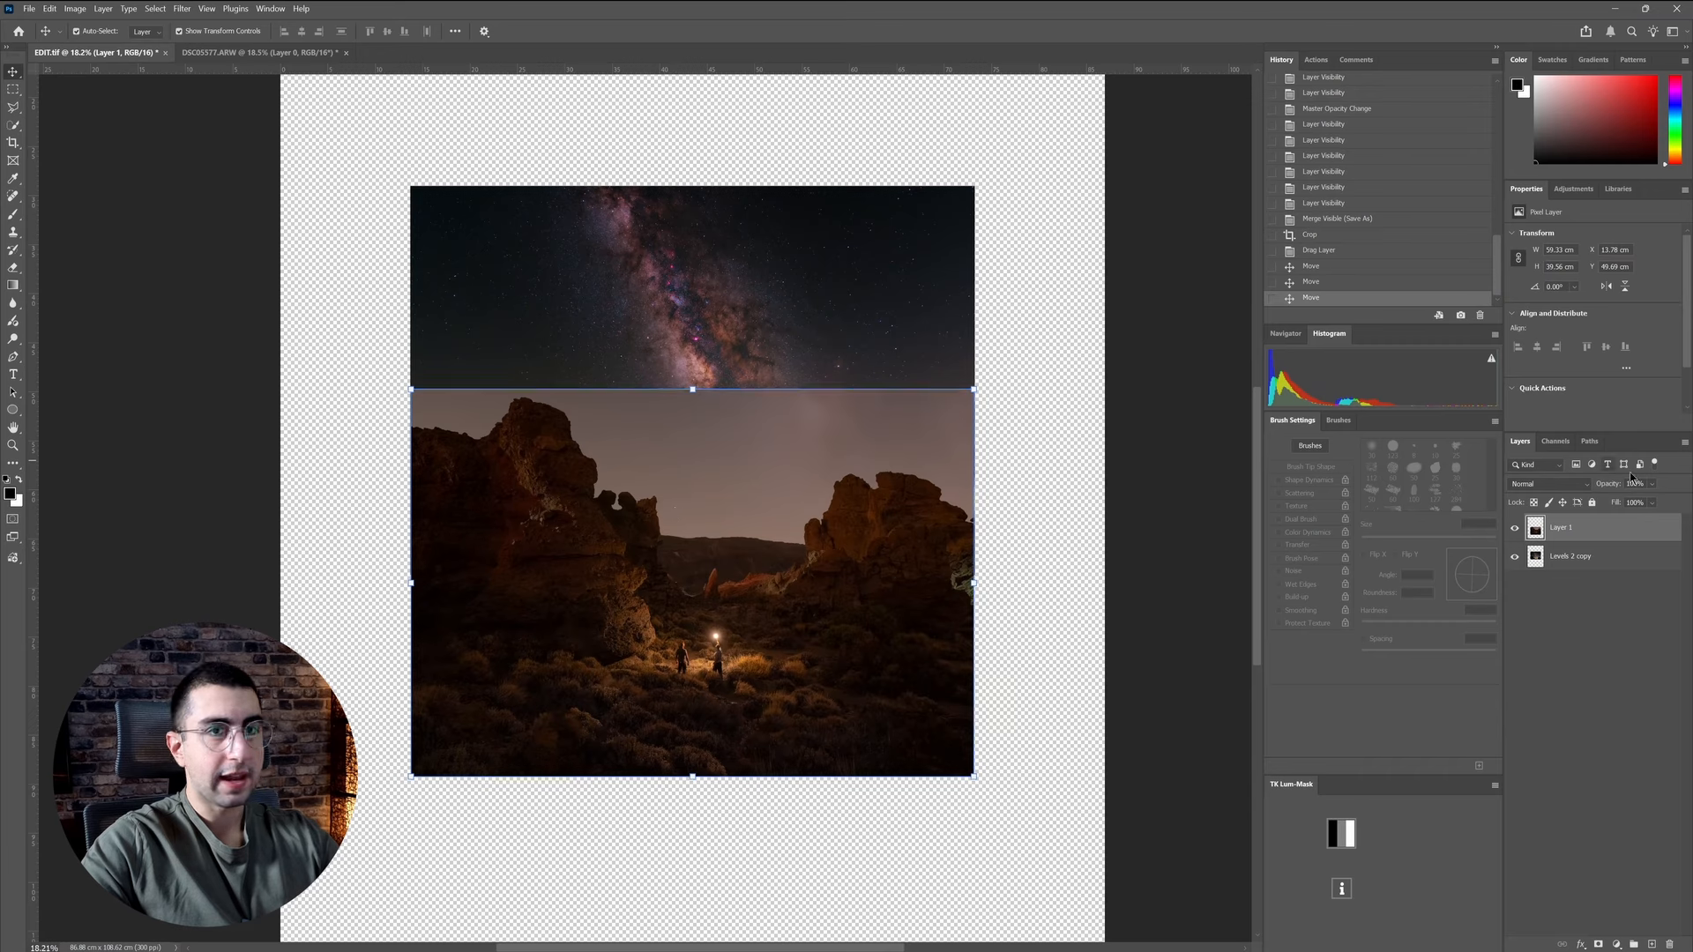
- Duplicate the foreground layer and use a Select Sky selection to mask the sky out of the copy
{"action": "left_click_drag", "start_coordinate": [1603, 529], "coordinate": [1650, 943]}
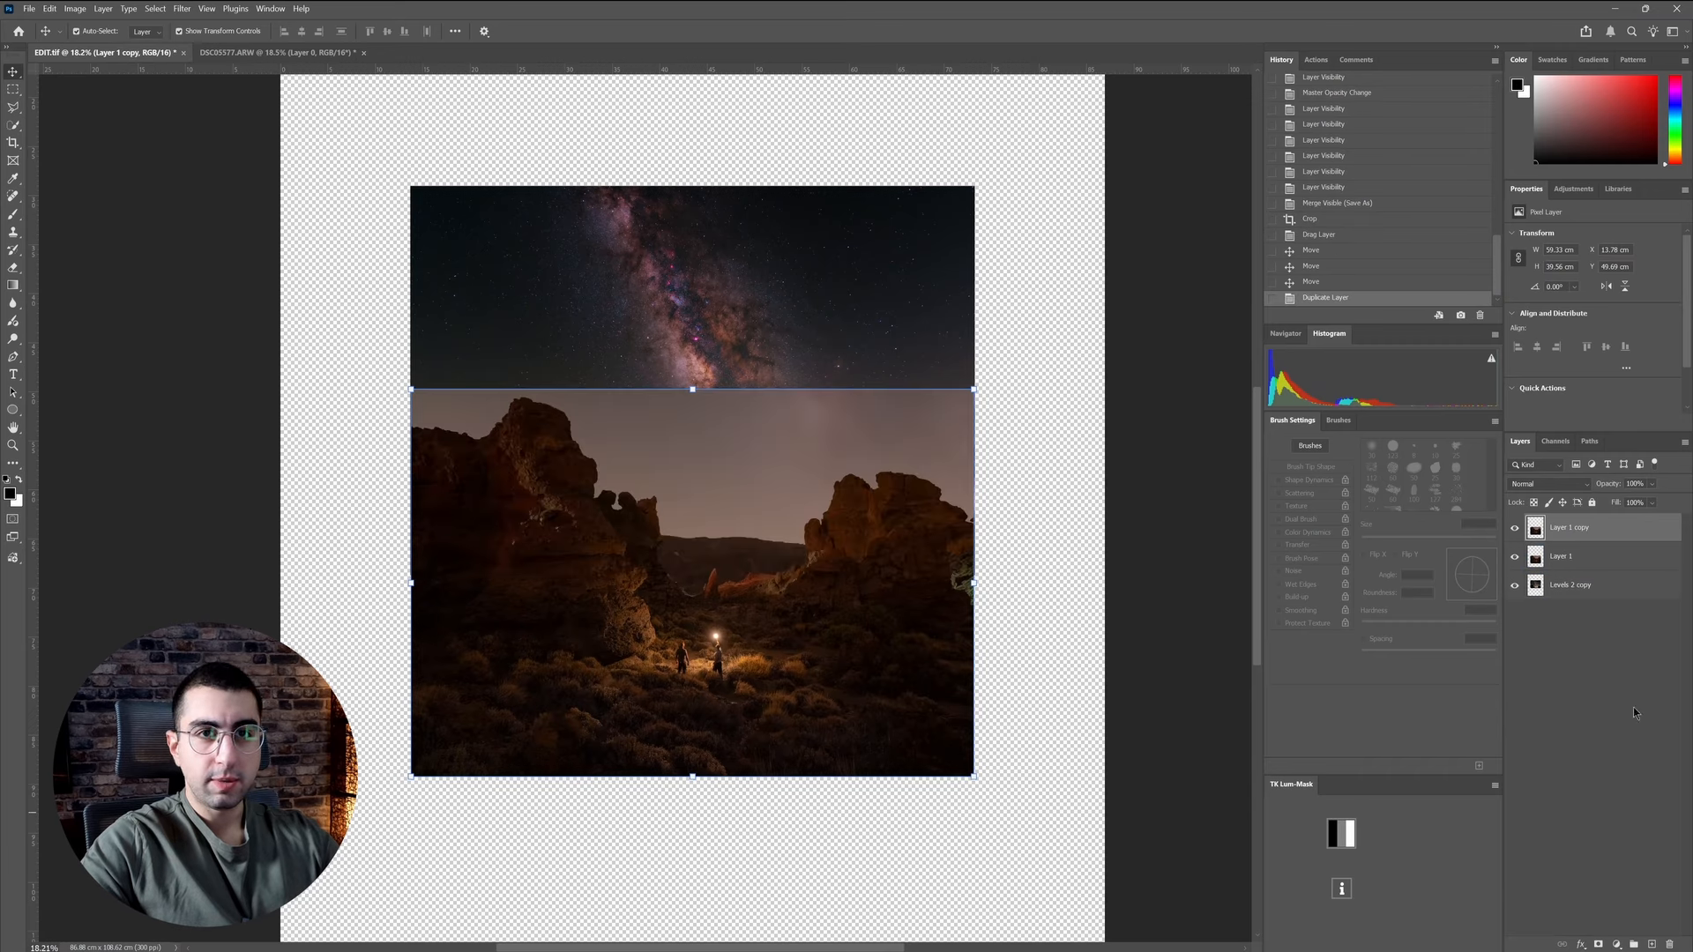
{"action": "left_click", "coordinate": [156, 9]}
{"action": "left_click", "coordinate": [172, 168]}
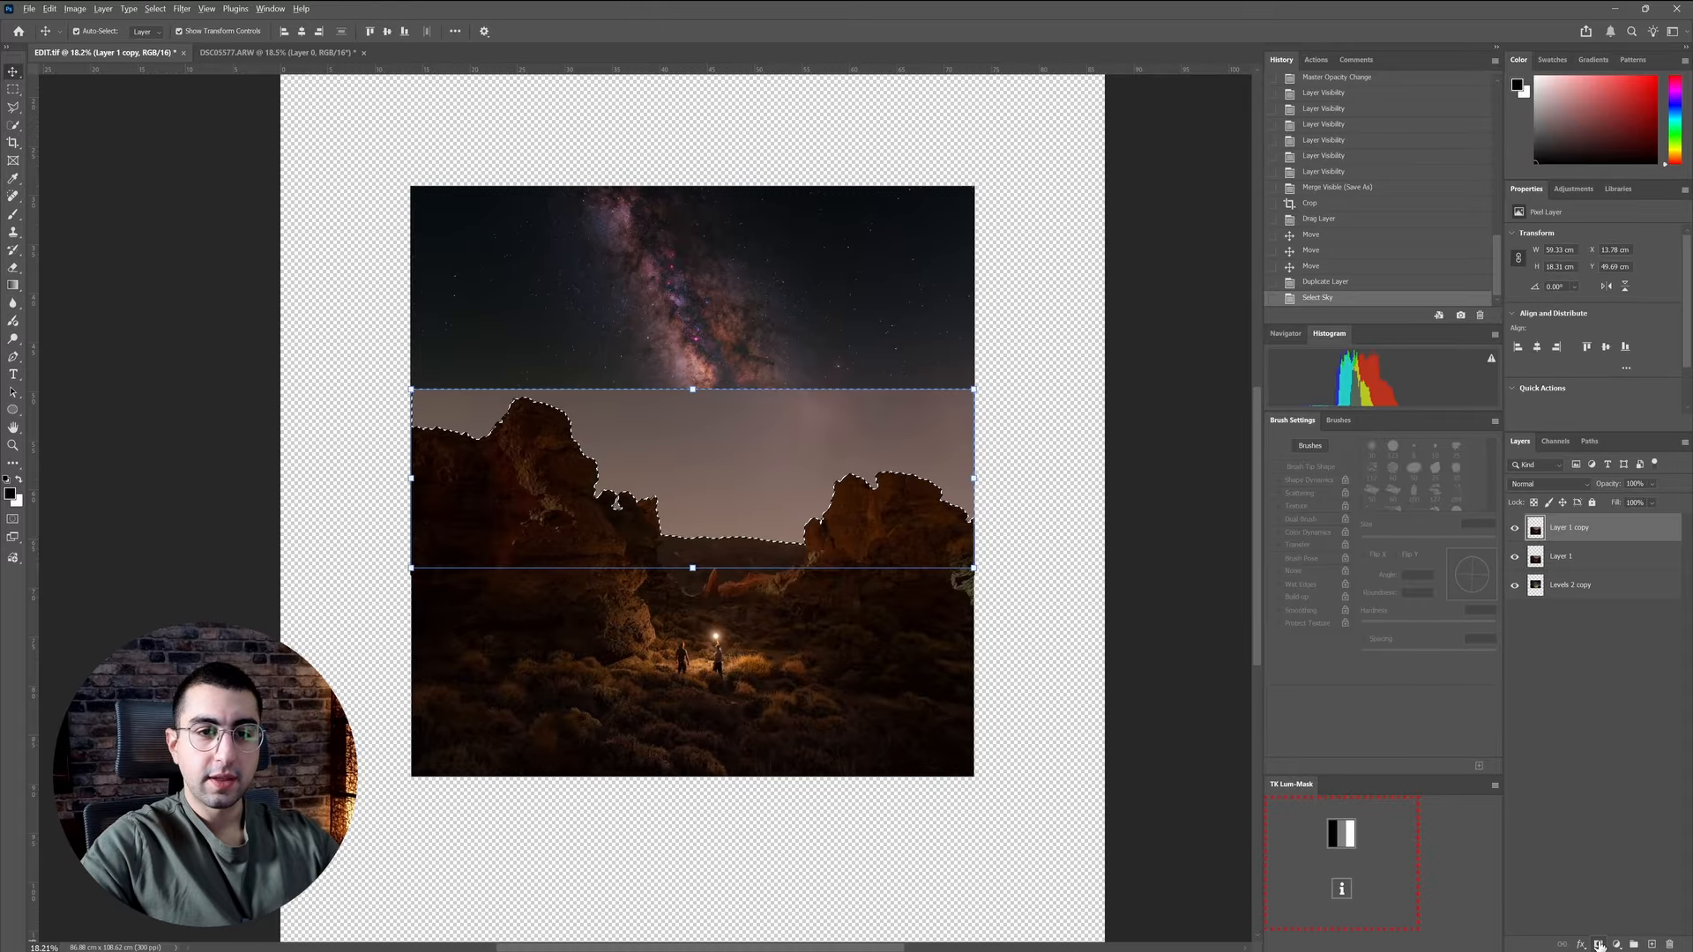
{"action": "left_click", "coordinate": [1598, 945]}
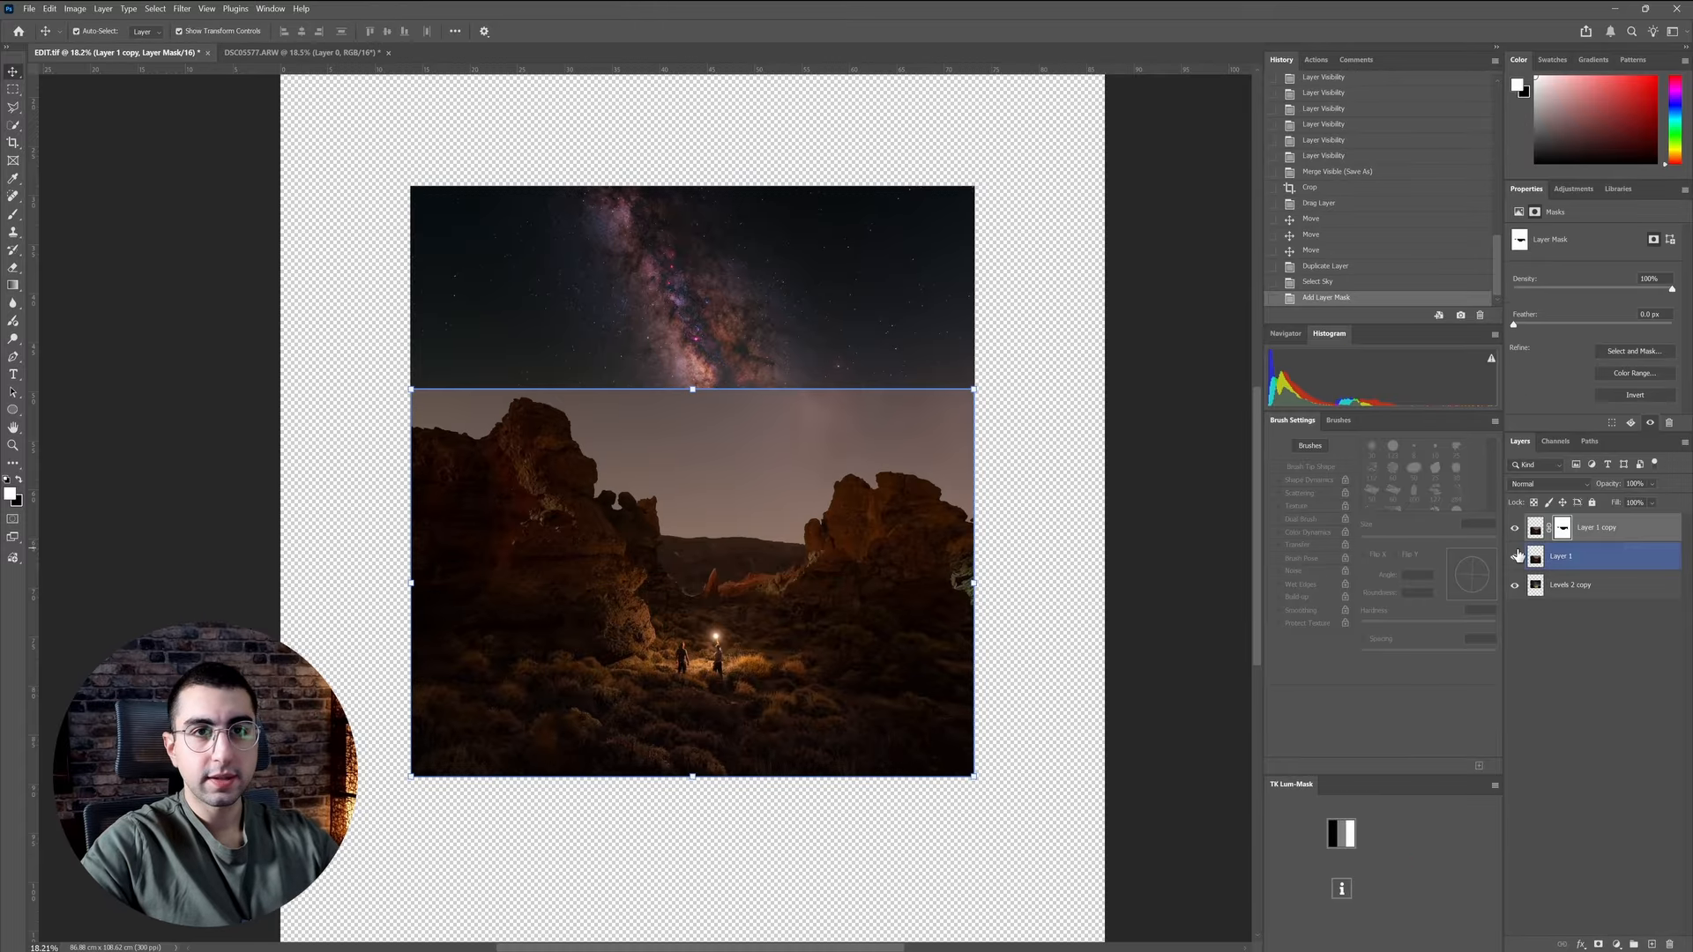
- Hide Layer 1 temporarily and examine how the masked rock outline meets the Milky Way sky
{"action": "left_click", "coordinate": [1515, 557]}
{"action": "left_click", "coordinate": [1570, 585]}
{"action": "scroll", "coordinate": [862, 411], "scroll_direction": "up", "scroll_amount": 2}
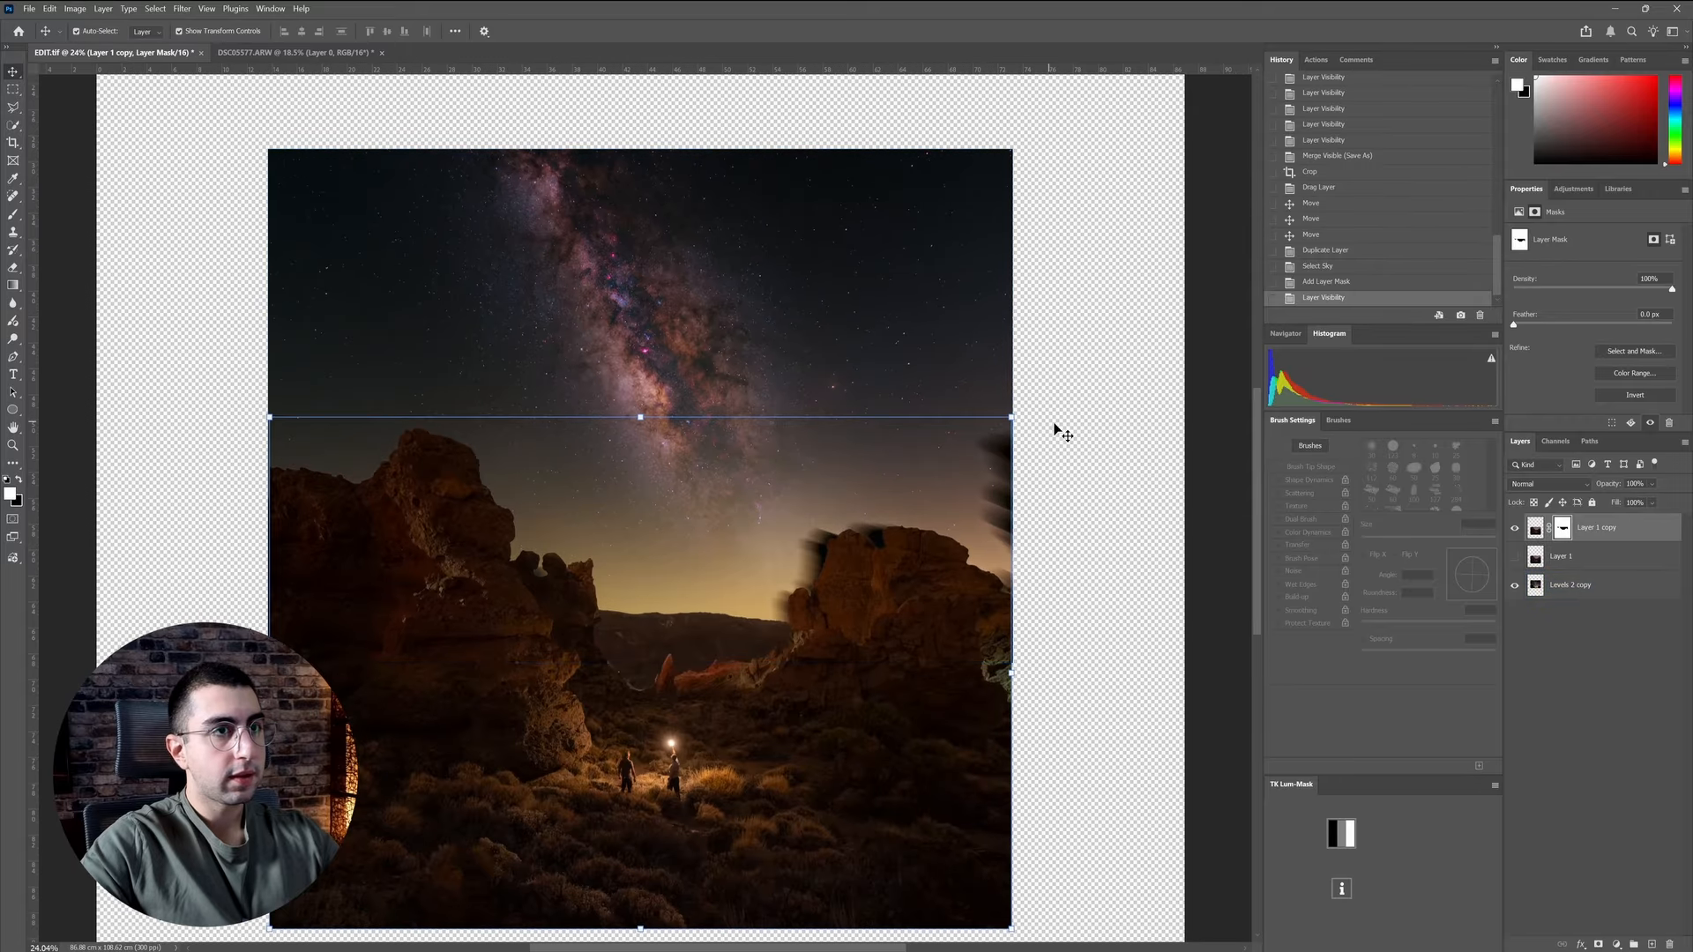
{"action": "left_click", "coordinate": [1056, 426]}
{"action": "left_click", "coordinate": [617, 456]}
{"action": "scroll", "coordinate": [586, 382], "scroll_direction": "up", "scroll_amount": 3}
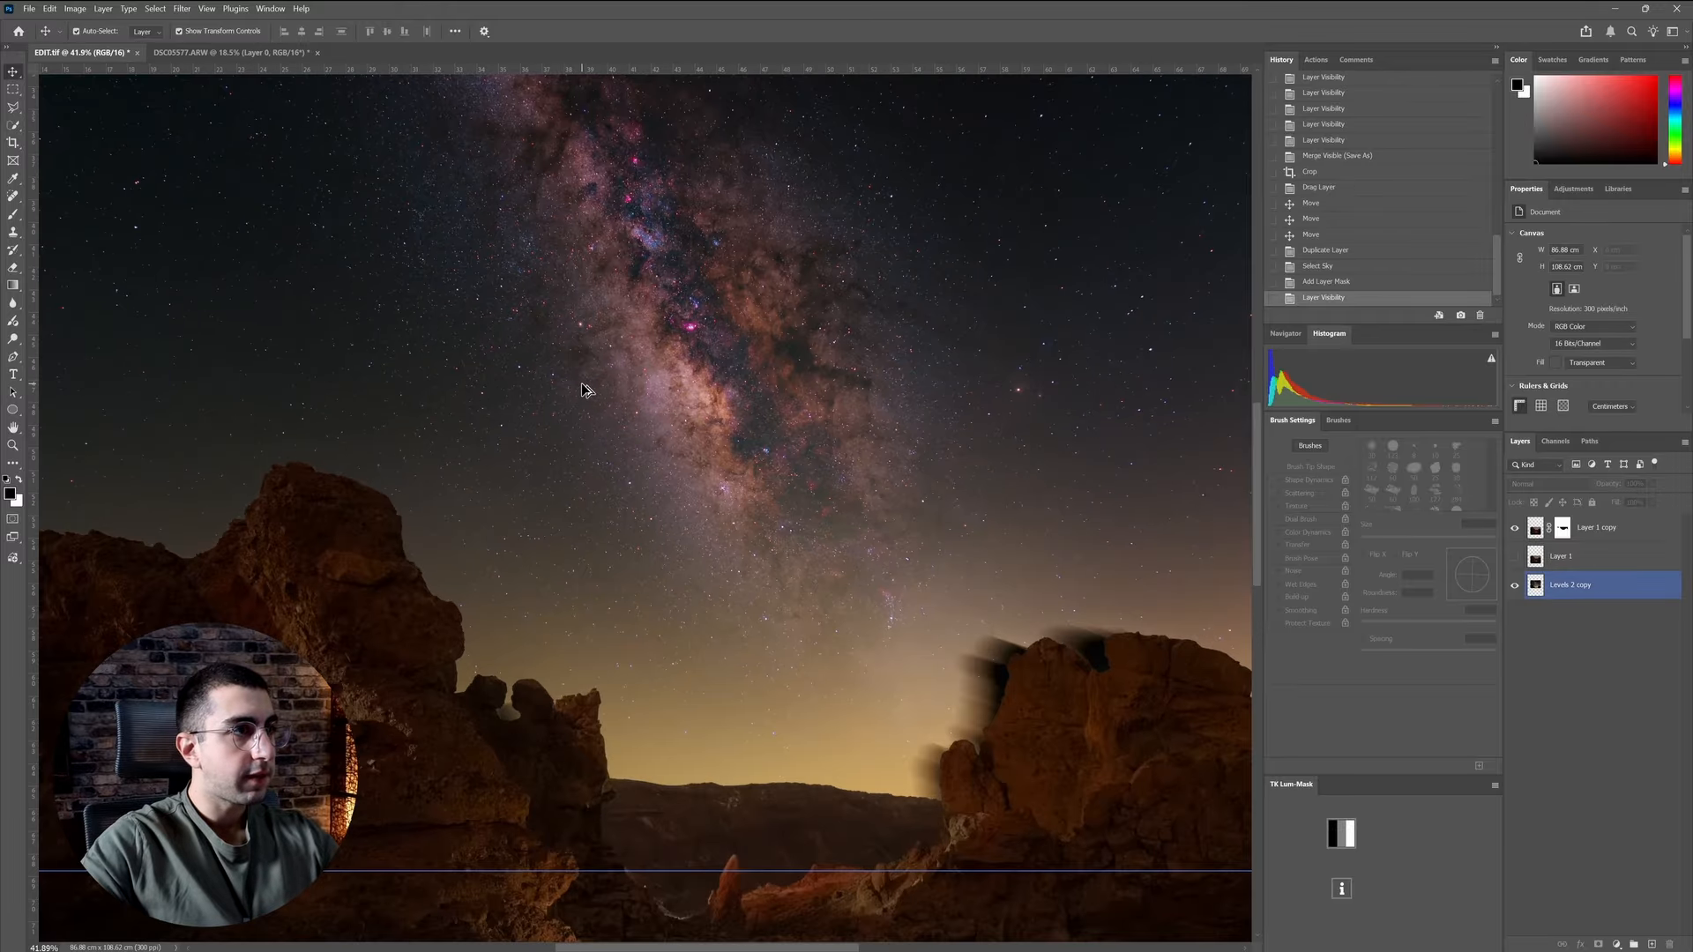
{"action": "scroll", "coordinate": [585, 382], "scroll_direction": "down", "scroll_amount": 3}
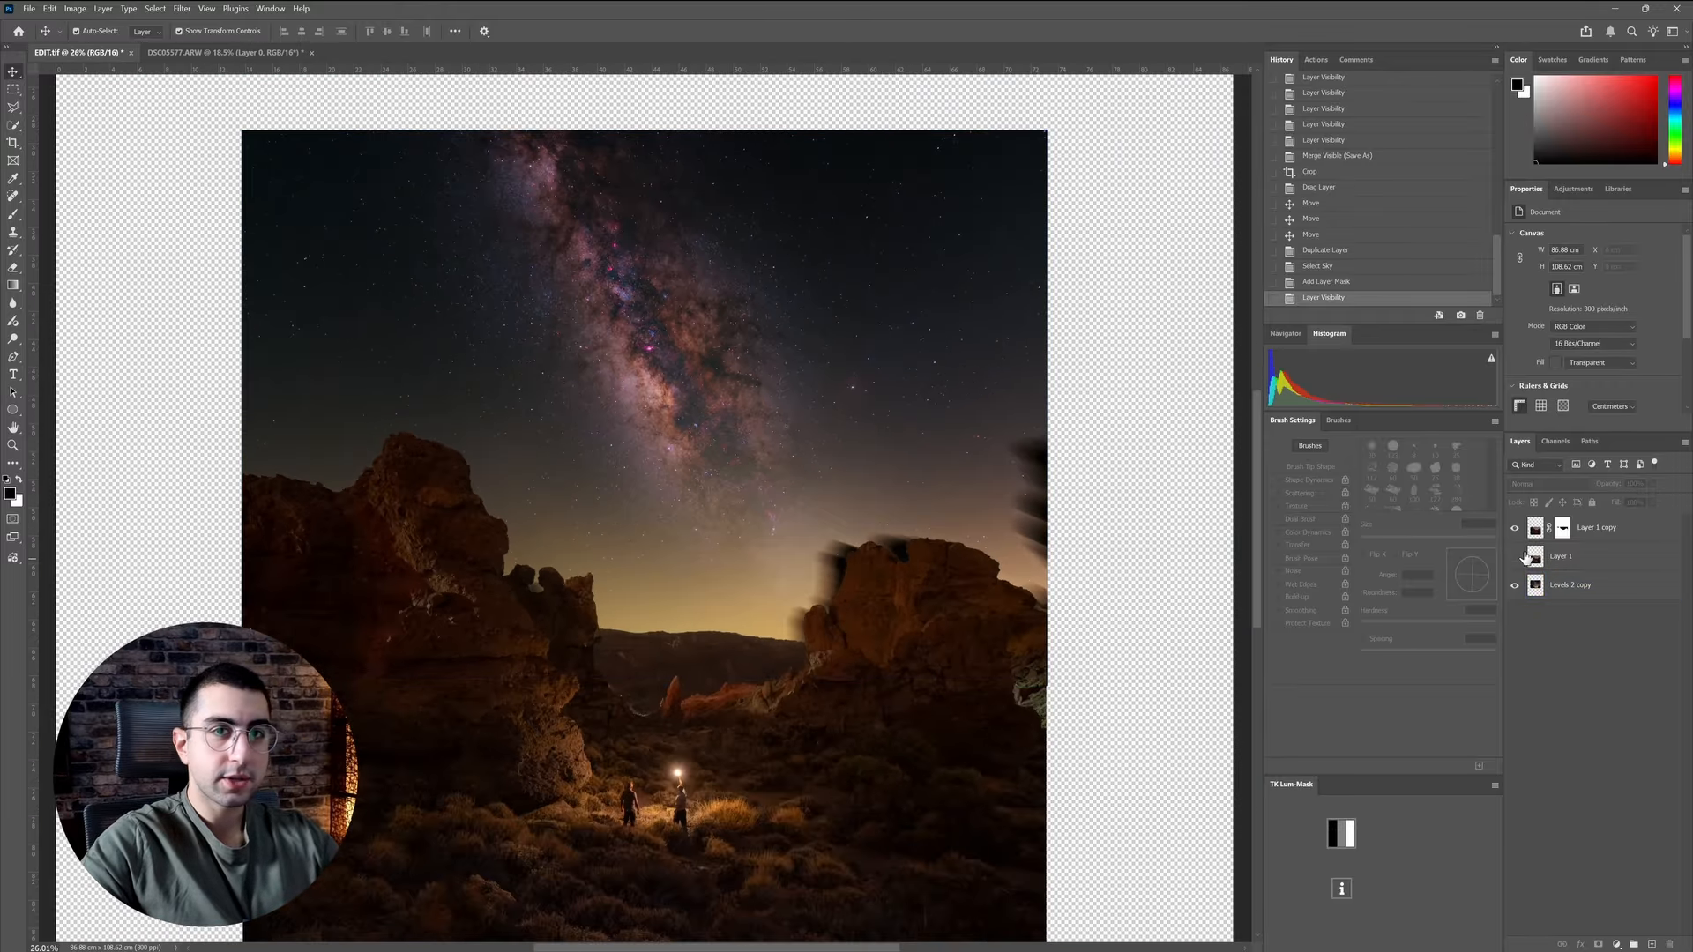
{"action": "left_click", "coordinate": [1515, 557]}
- Add a layer mask to Layer 1 and draw a near-vertical linear gradient from the Milky Way core to the hills, blending the skies
{"action": "left_click", "coordinate": [1578, 556]}
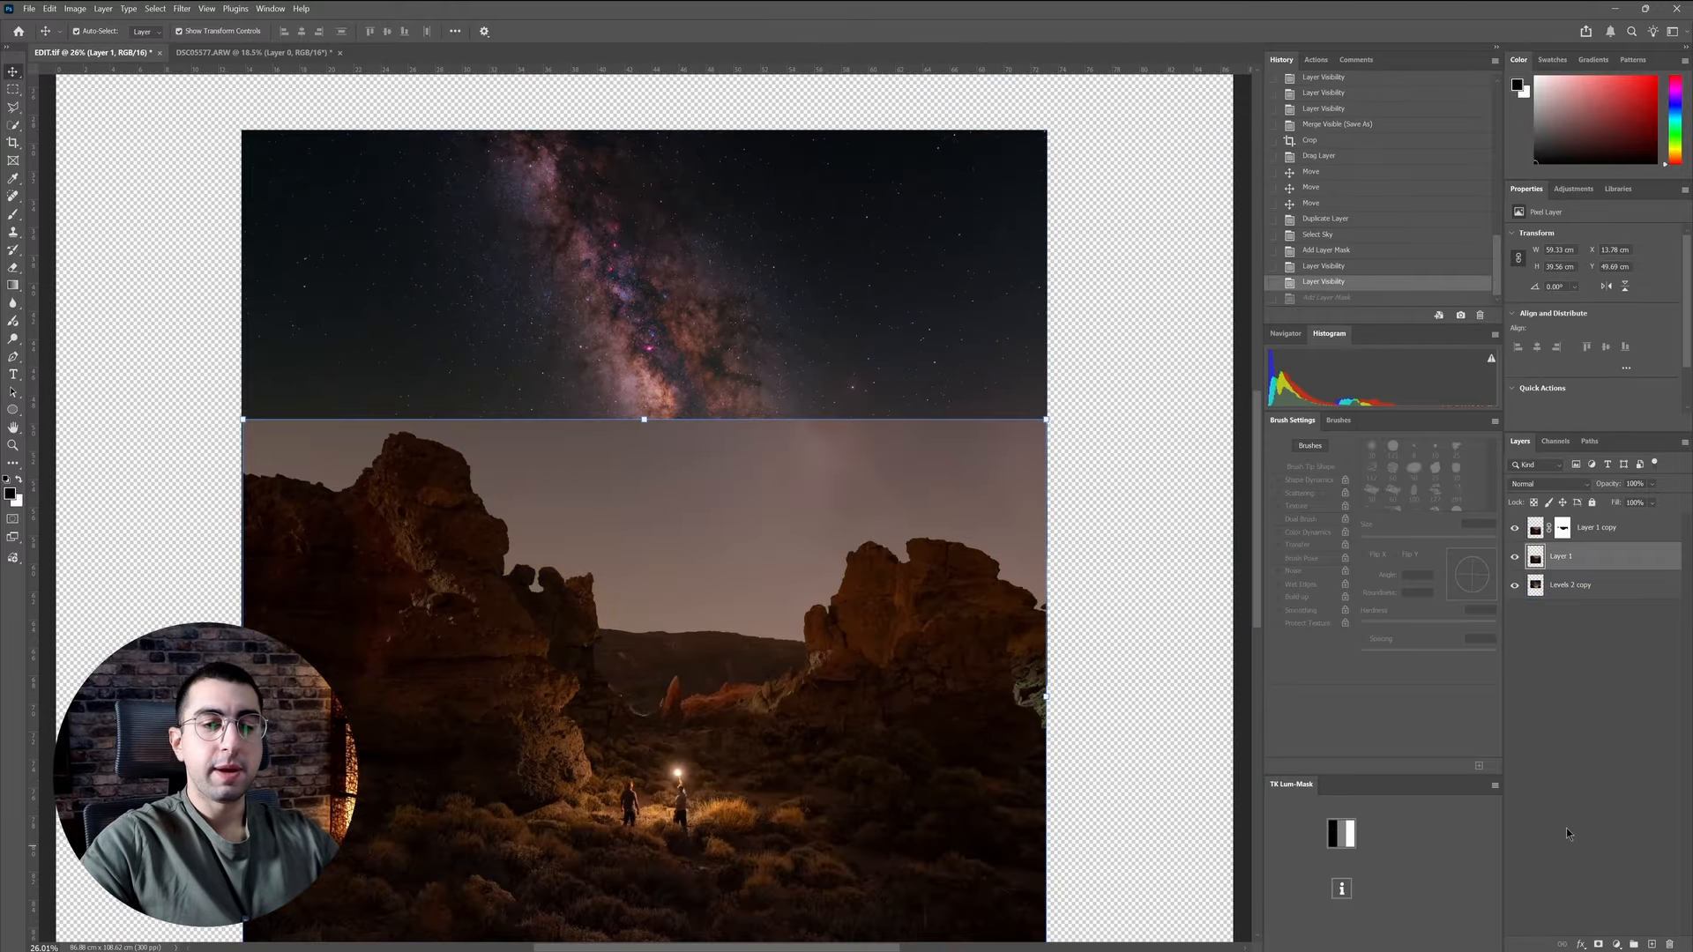
{"action": "left_click", "coordinate": [1599, 945]}
{"action": "key", "text": "g"}
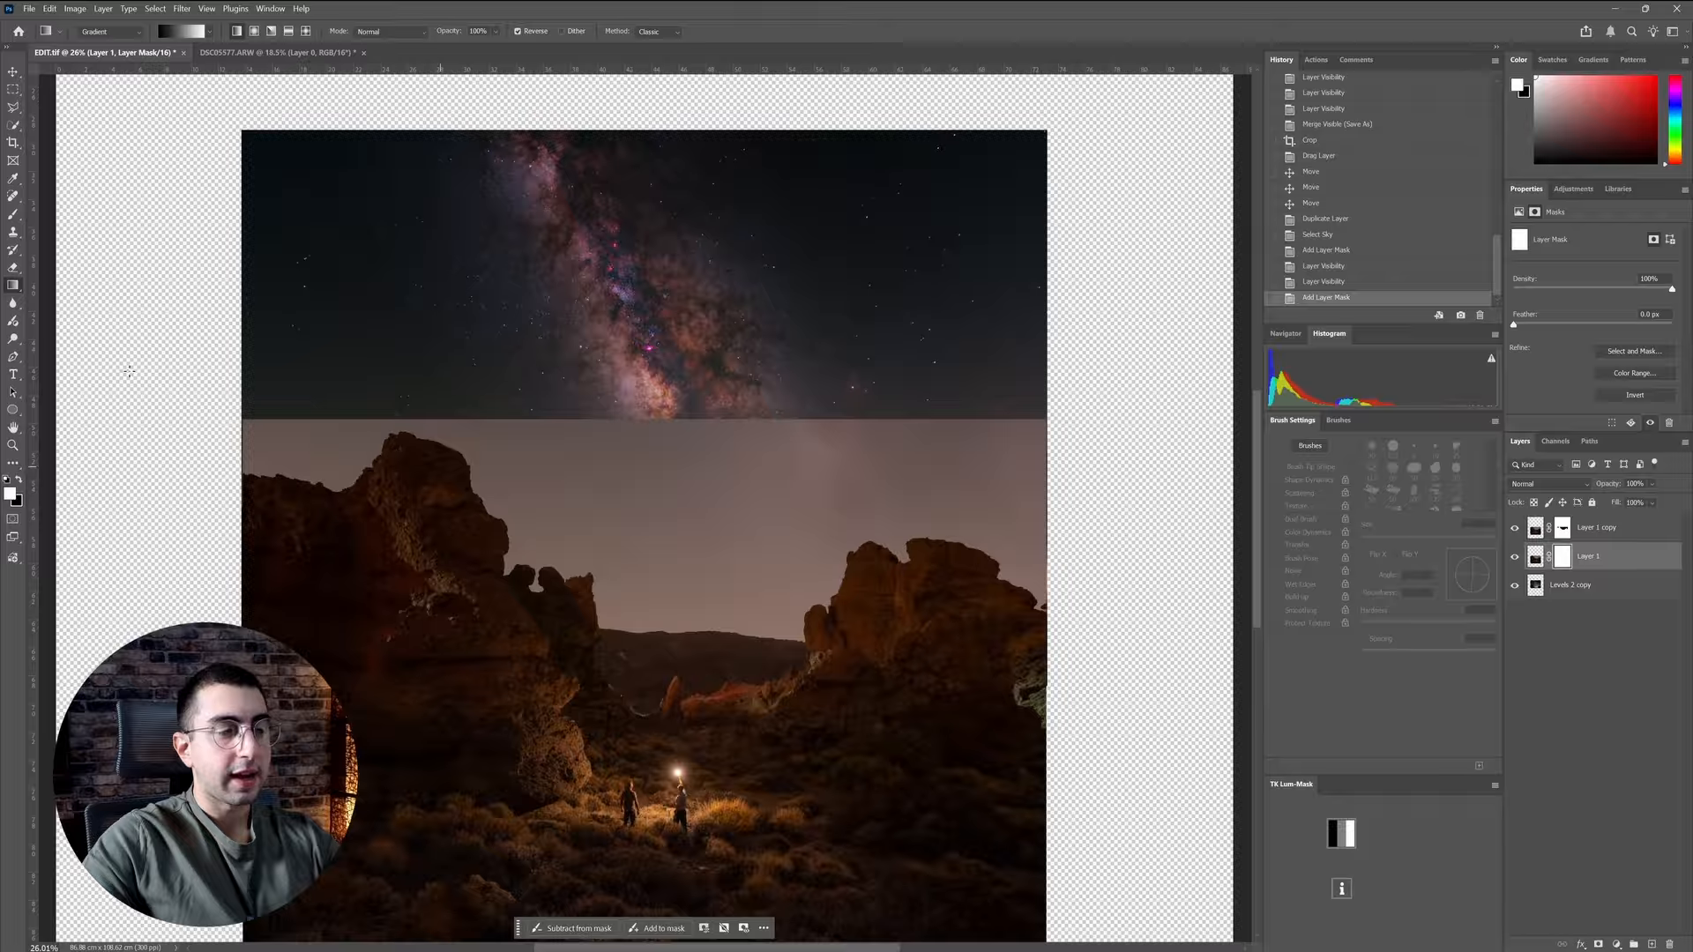
{"action": "right_click", "coordinate": [17, 288]}
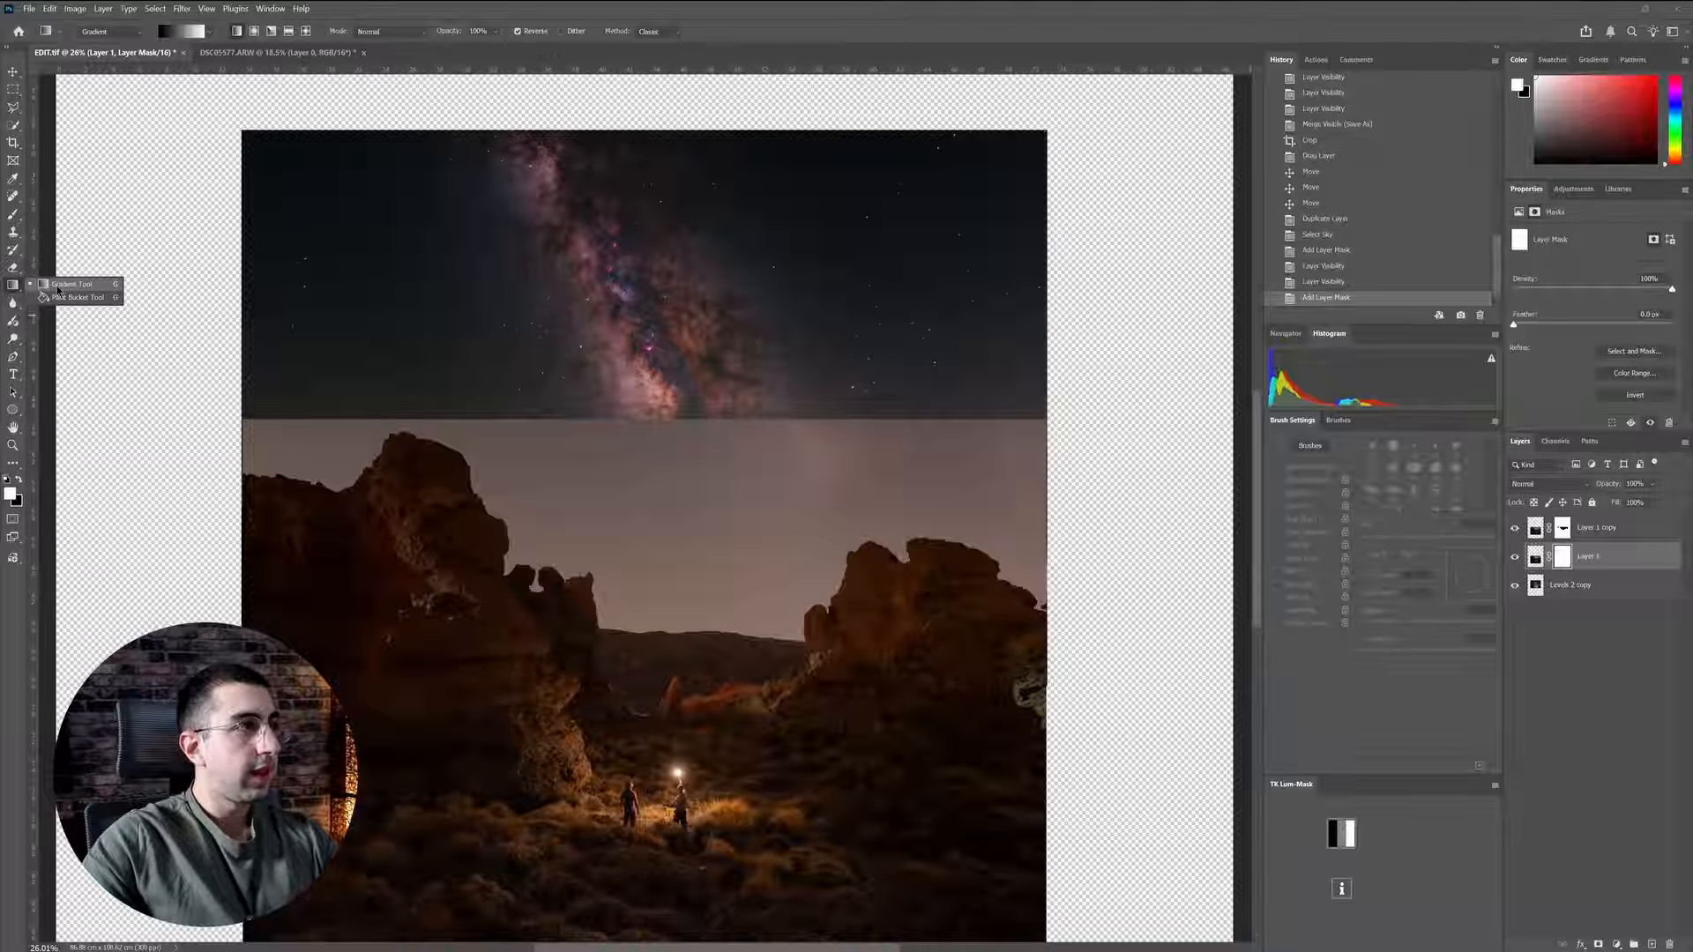
{"action": "left_click", "coordinate": [78, 287]}
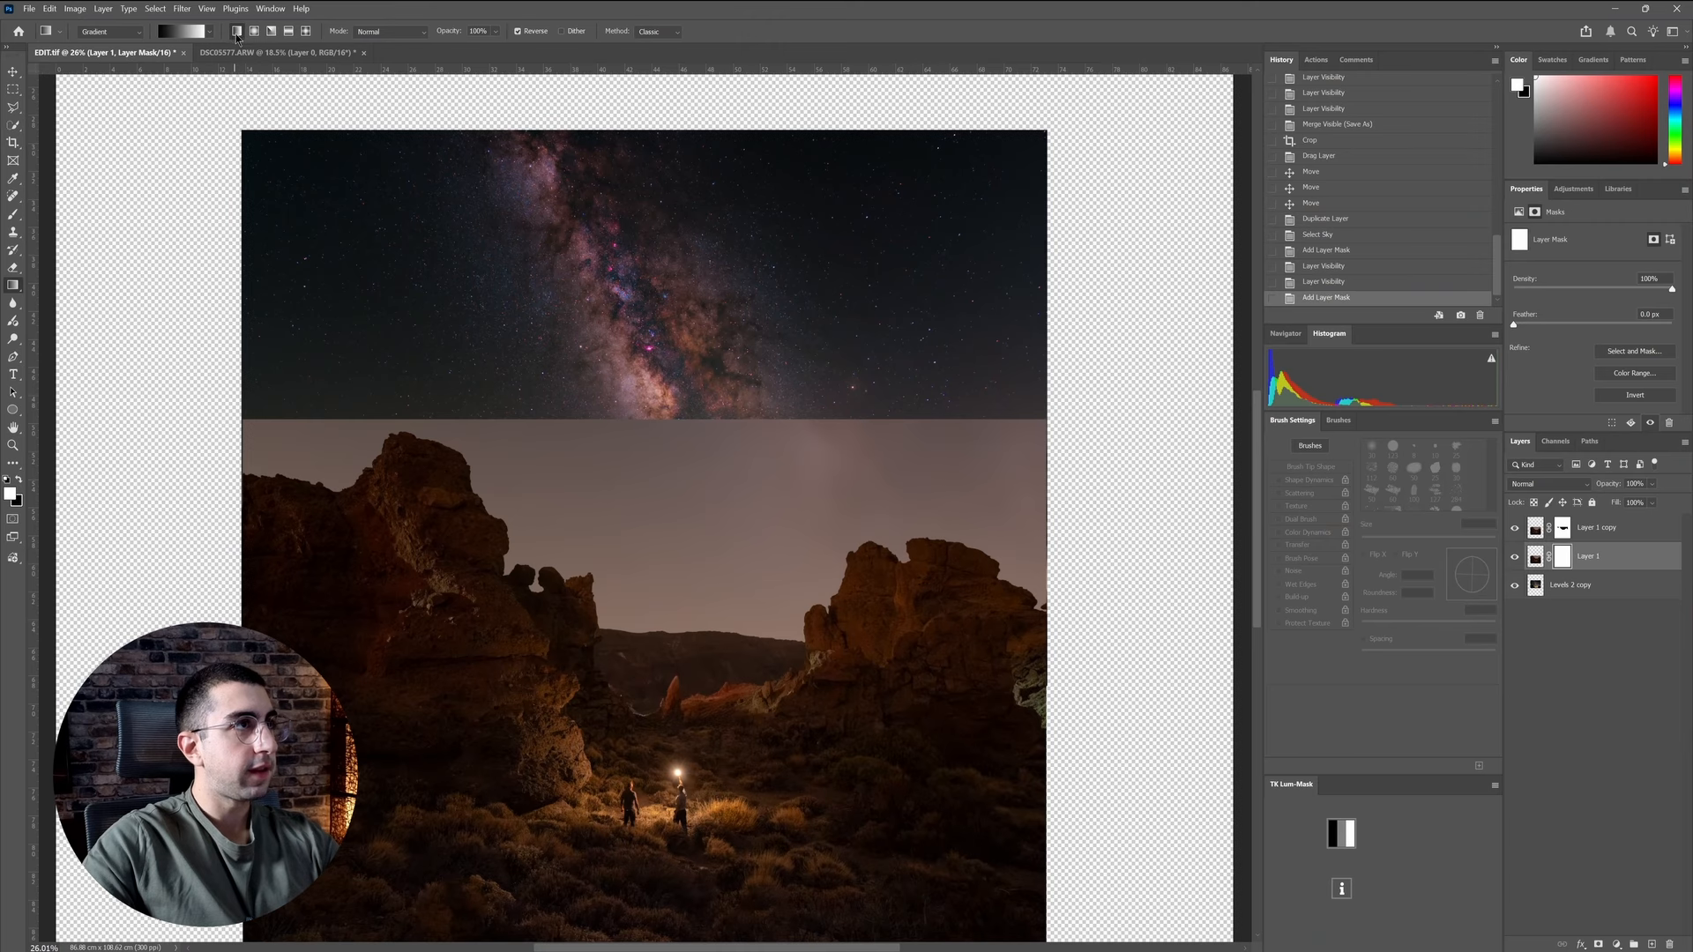
{"action": "left_click_drag", "start_coordinate": [642, 468], "coordinate": [642, 657]}
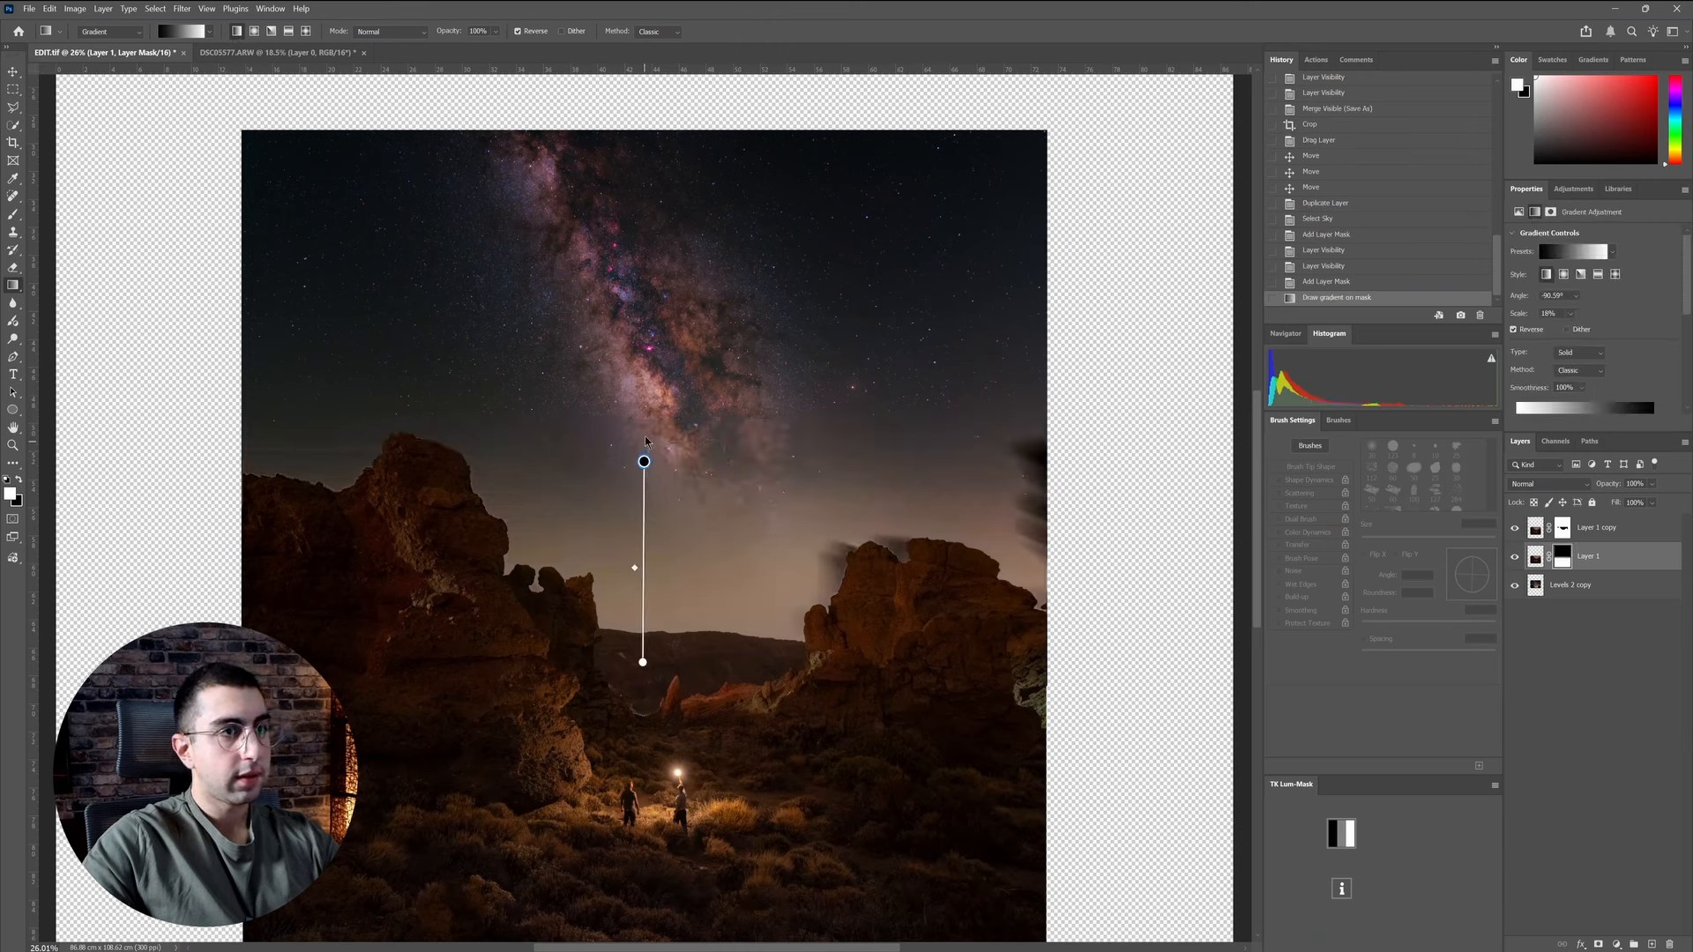
{"action": "left_click_drag", "start_coordinate": [645, 424], "coordinate": [645, 415]}
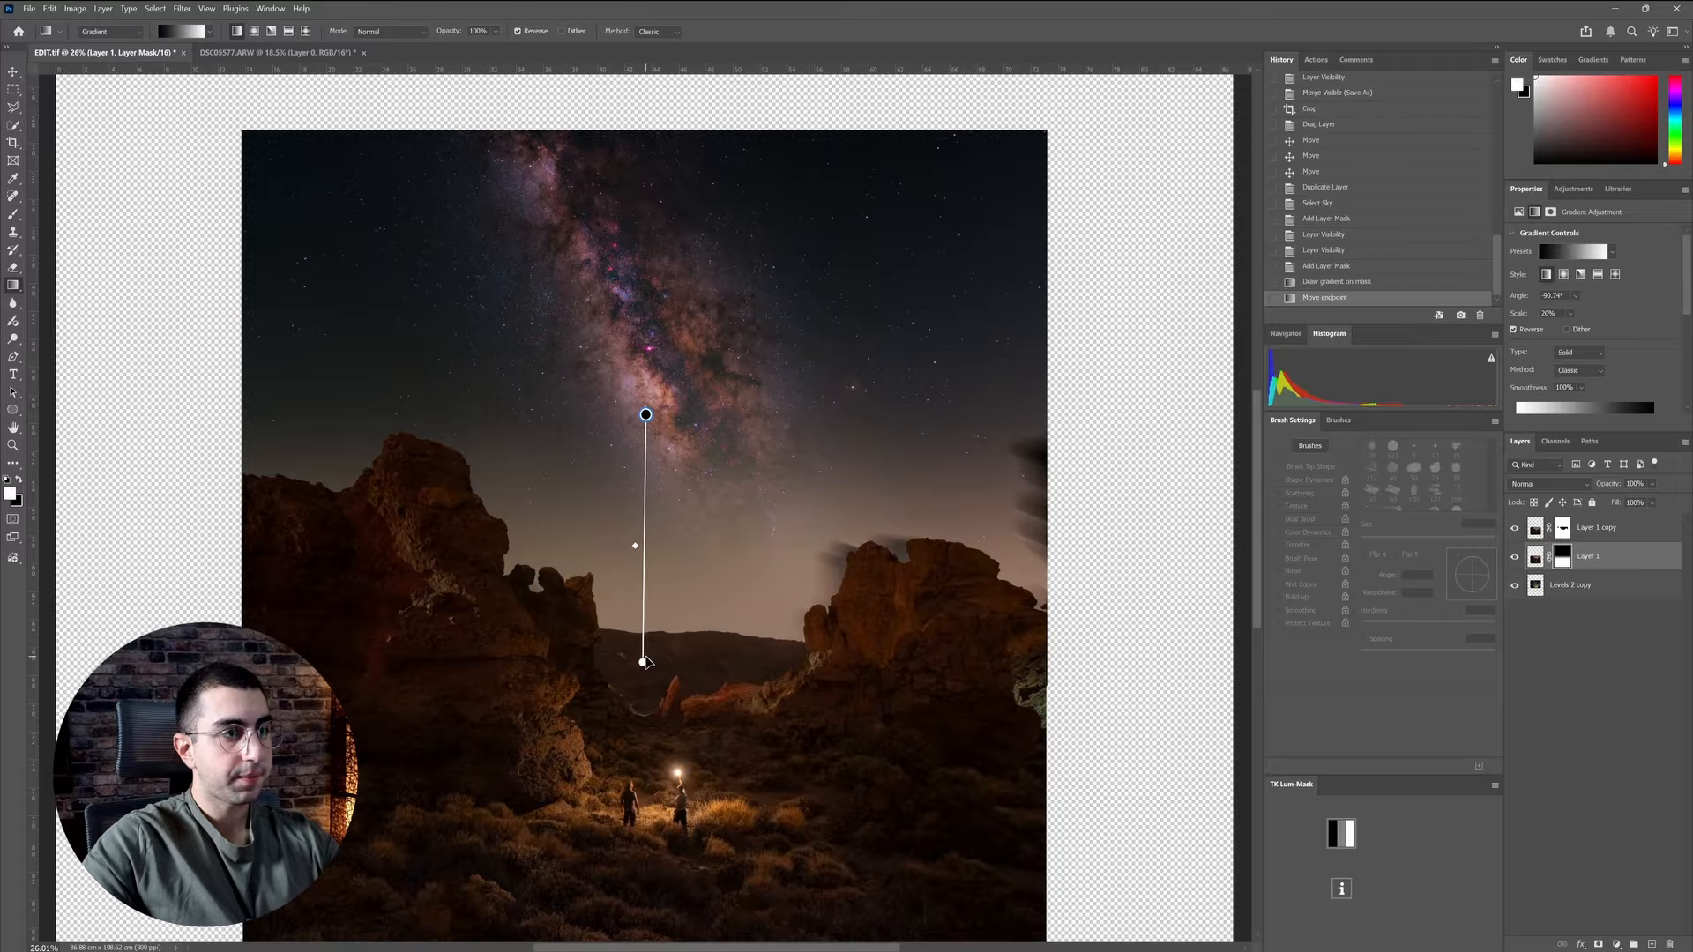
{"action": "mouse_move", "coordinate": [644, 661]}
{"action": "left_mouse_down"}
{"action": "mouse_move", "coordinate": [644, 643]}
{"action": "mouse_move", "coordinate": [644, 673]}
{"action": "left_mouse_up"}
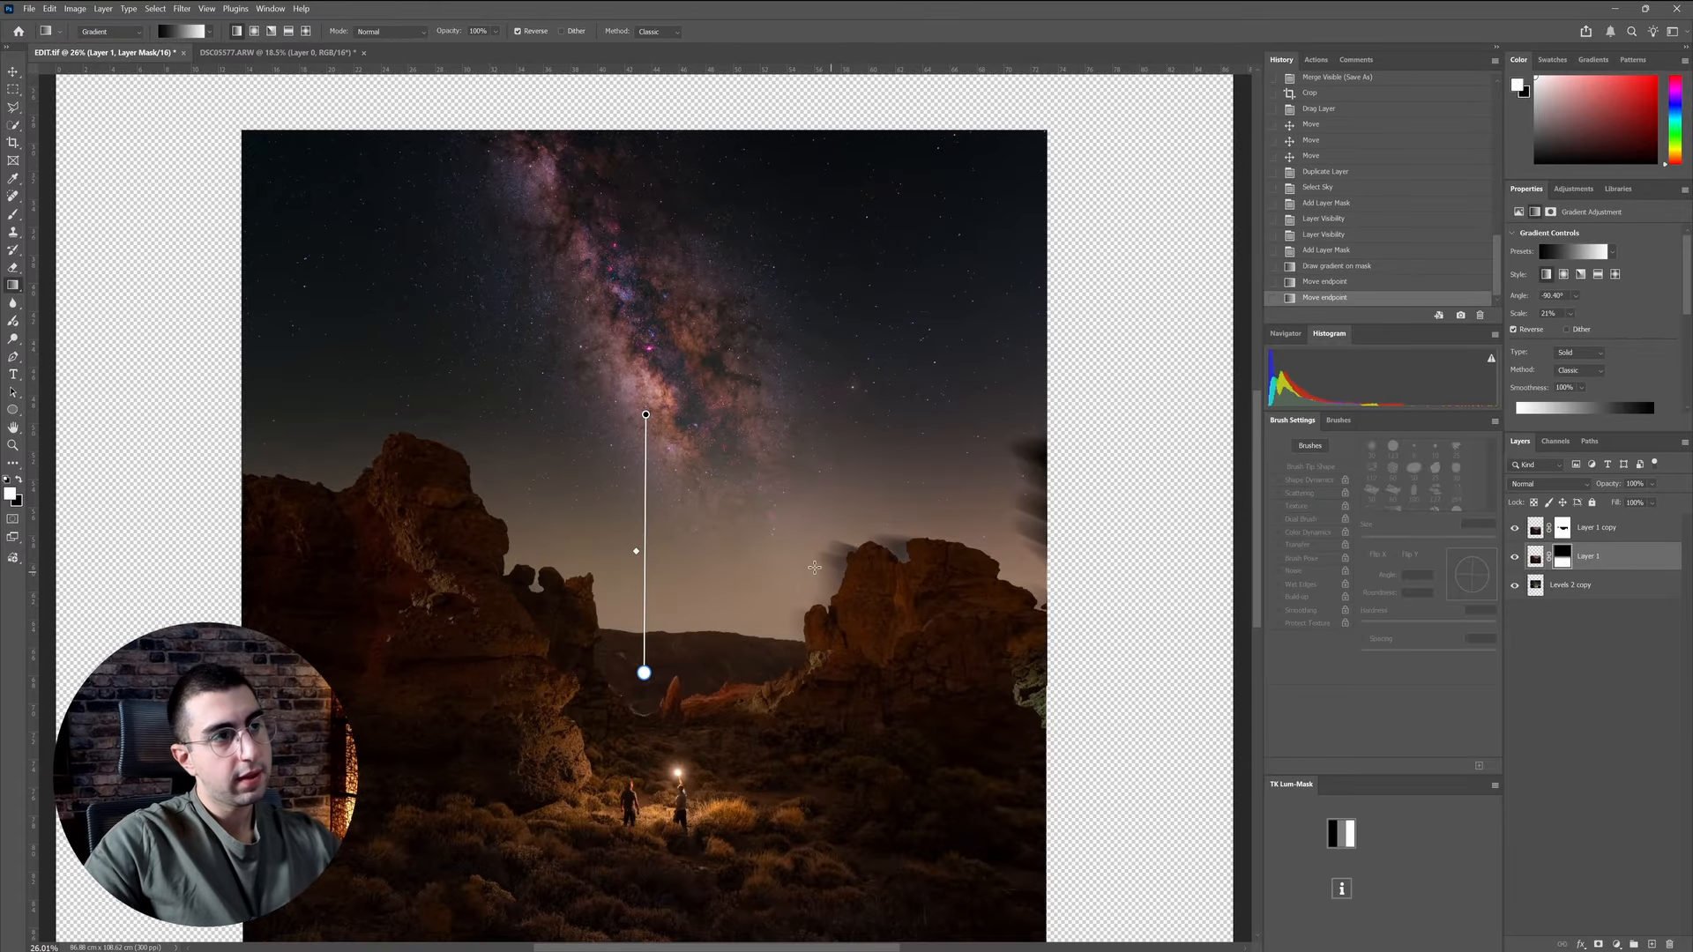
- Crop the canvas at a 4:5 ratio to remove the transparent margins around the composite
{"action": "key", "text": "c"}
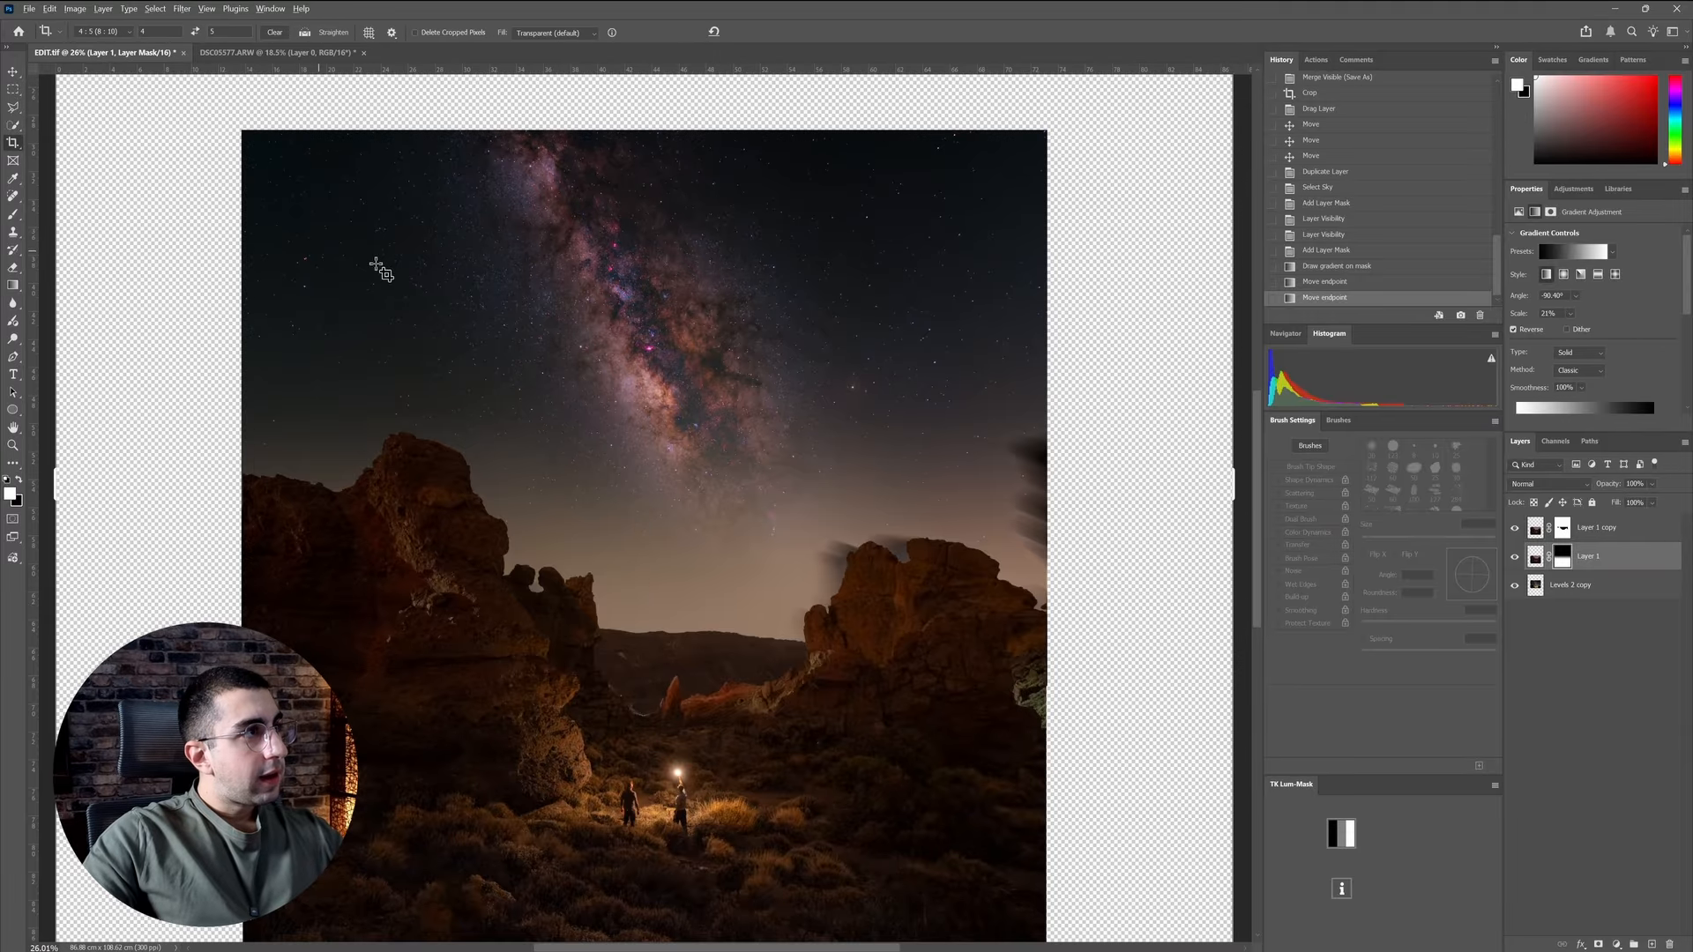
{"action": "scroll", "coordinate": [379, 264], "scroll_direction": "down", "scroll_amount": 3}
{"action": "scroll", "coordinate": [499, 212], "scroll_direction": "down", "scroll_amount": 2}
{"action": "left_click_drag", "start_coordinate": [529, 661], "coordinate": [526, 610]}
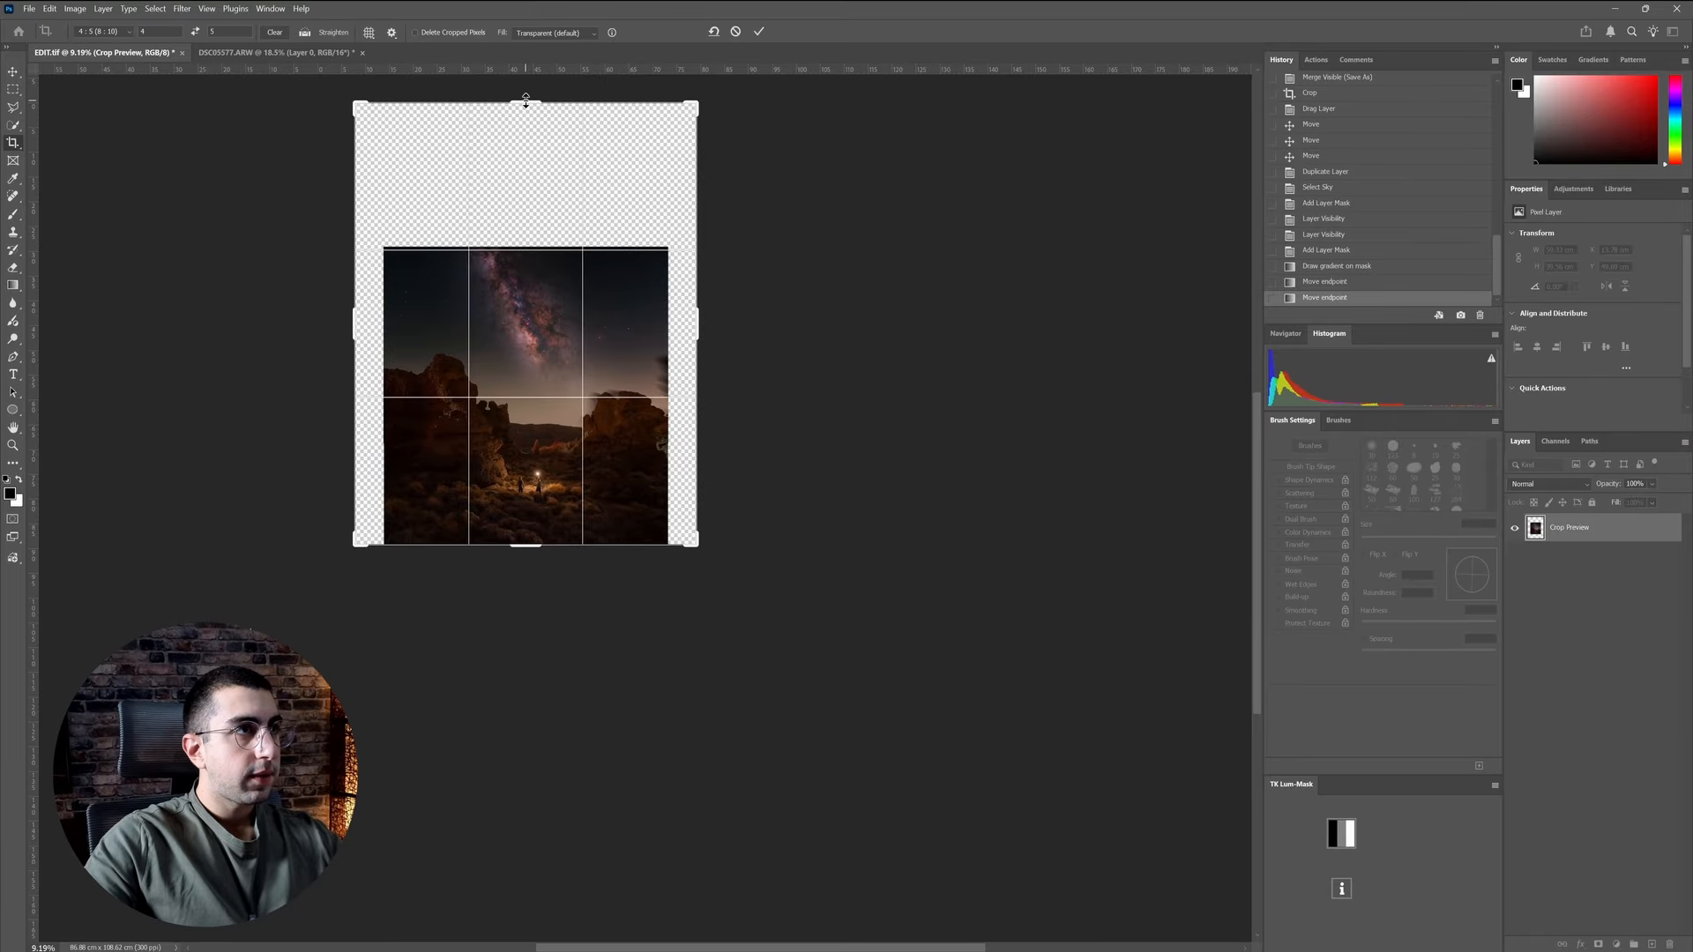
{"action": "left_click_drag", "start_coordinate": [526, 97], "coordinate": [525, 172]}
{"action": "left_click_drag", "start_coordinate": [570, 369], "coordinate": [567, 375]}
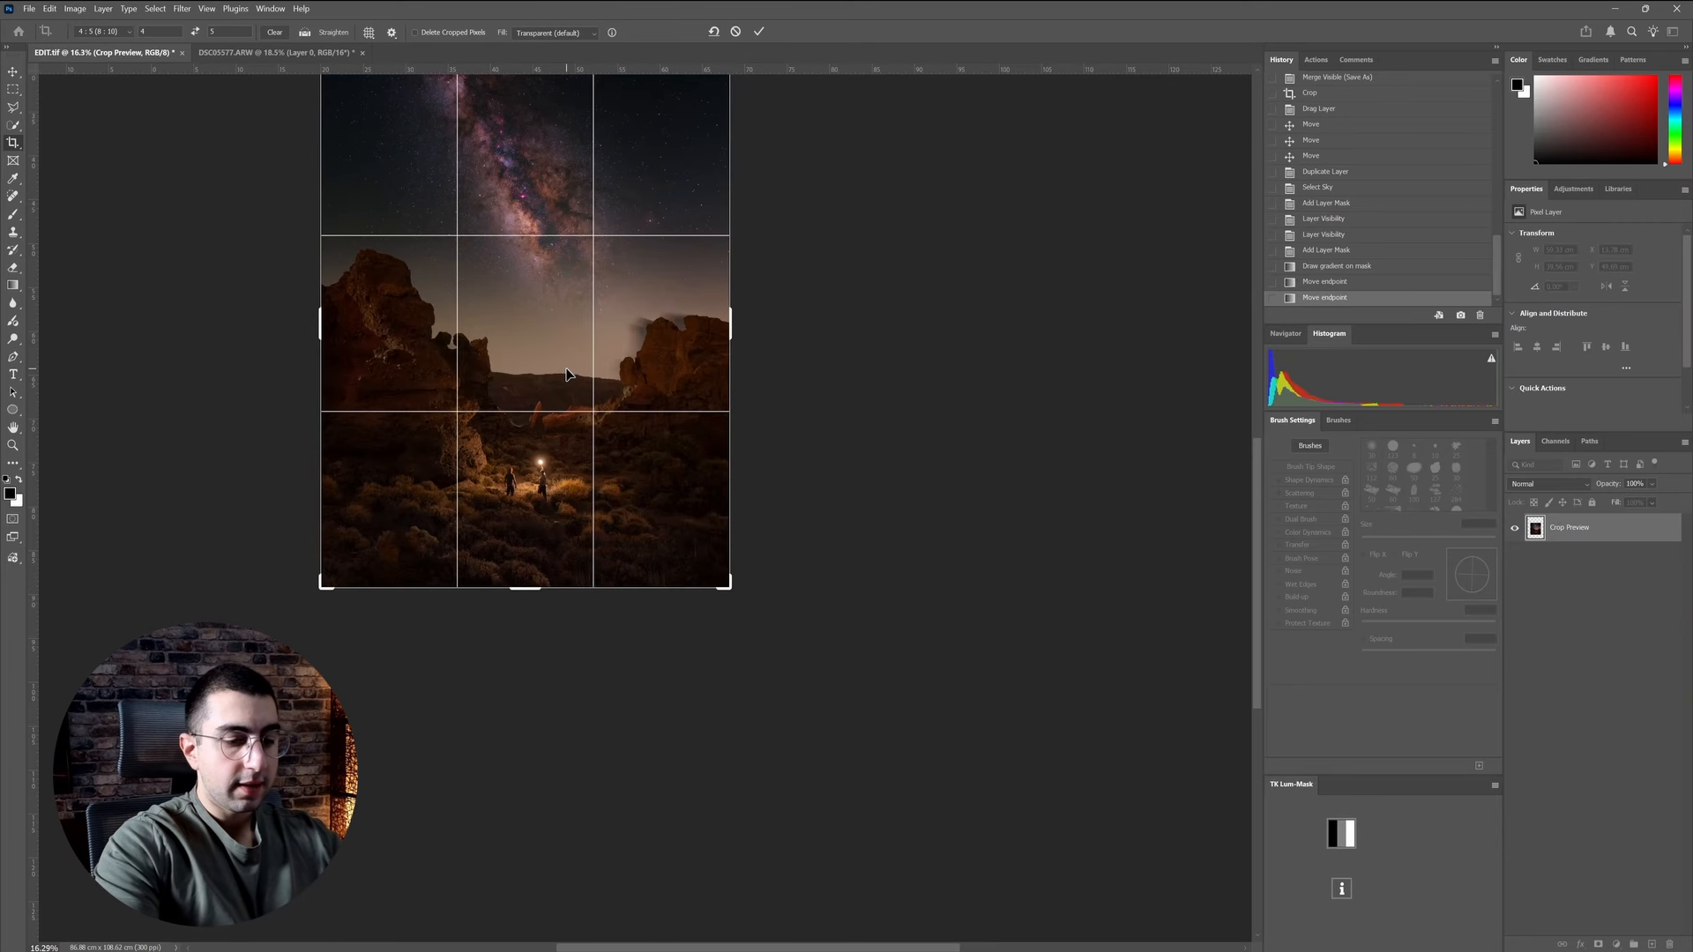
{"action": "key", "text": "Return"}
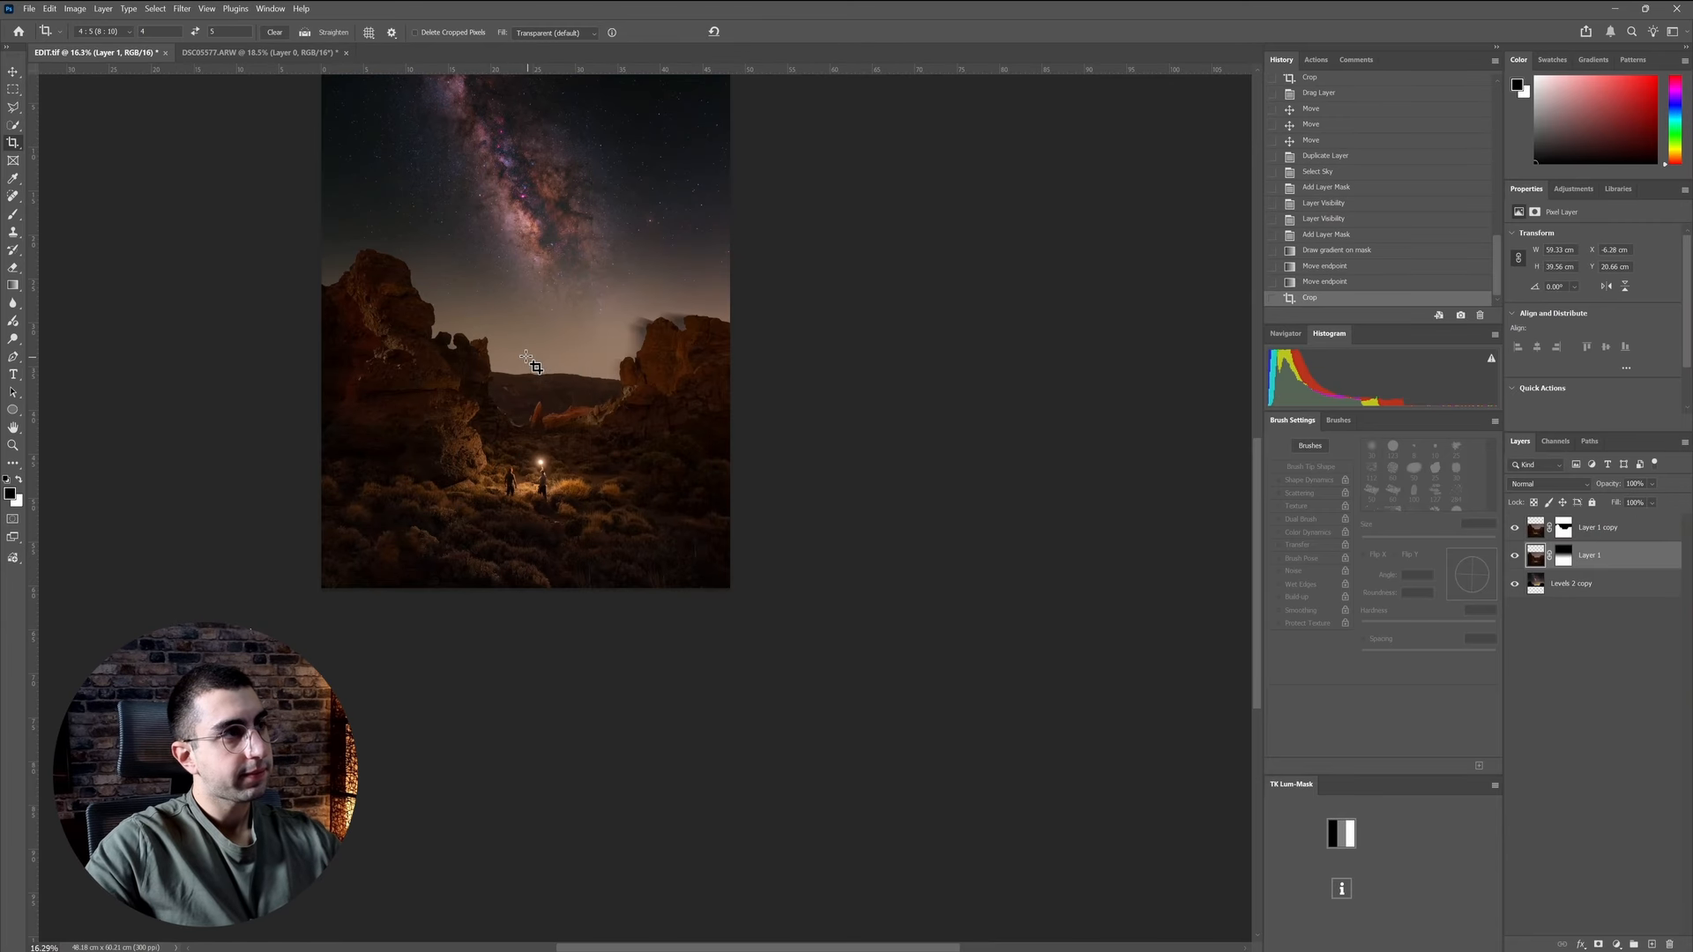
- Inspect the blended horizon and crop the composite slightly tighter at the same 4:5 ratio
{"action": "scroll", "coordinate": [522, 334], "scroll_direction": "up", "scroll_amount": 5}
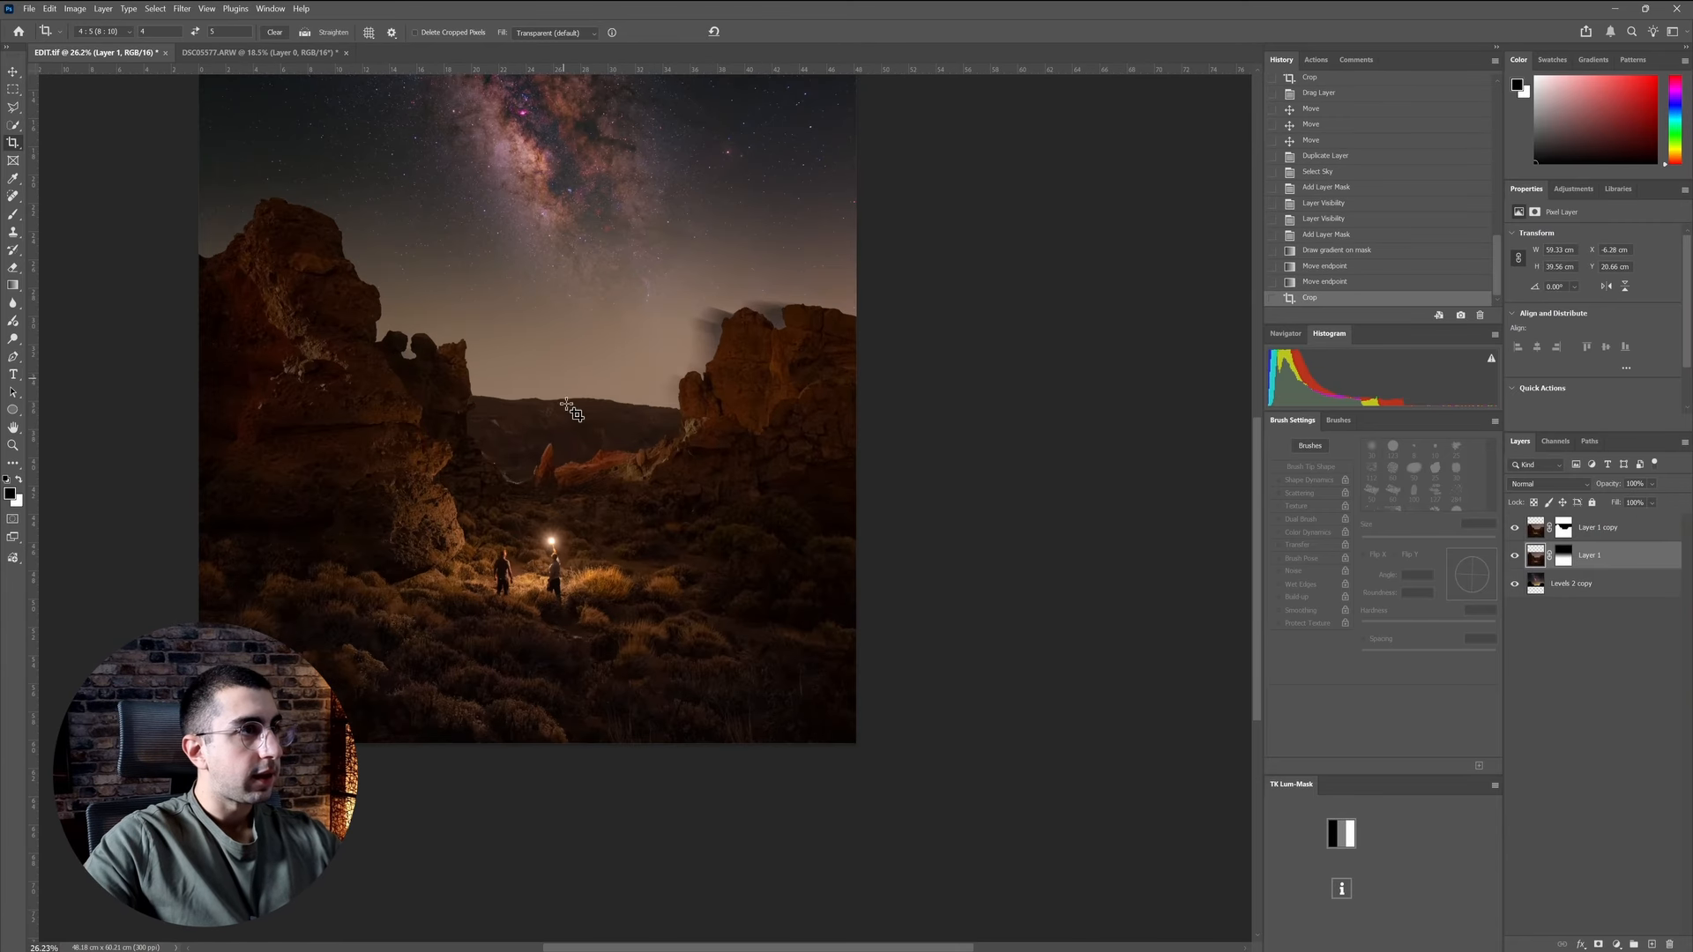
{"action": "scroll", "coordinate": [426, 339], "scroll_direction": "up", "scroll_amount": 8}
{"action": "scroll", "coordinate": [431, 398], "scroll_direction": "down", "scroll_amount": 8}
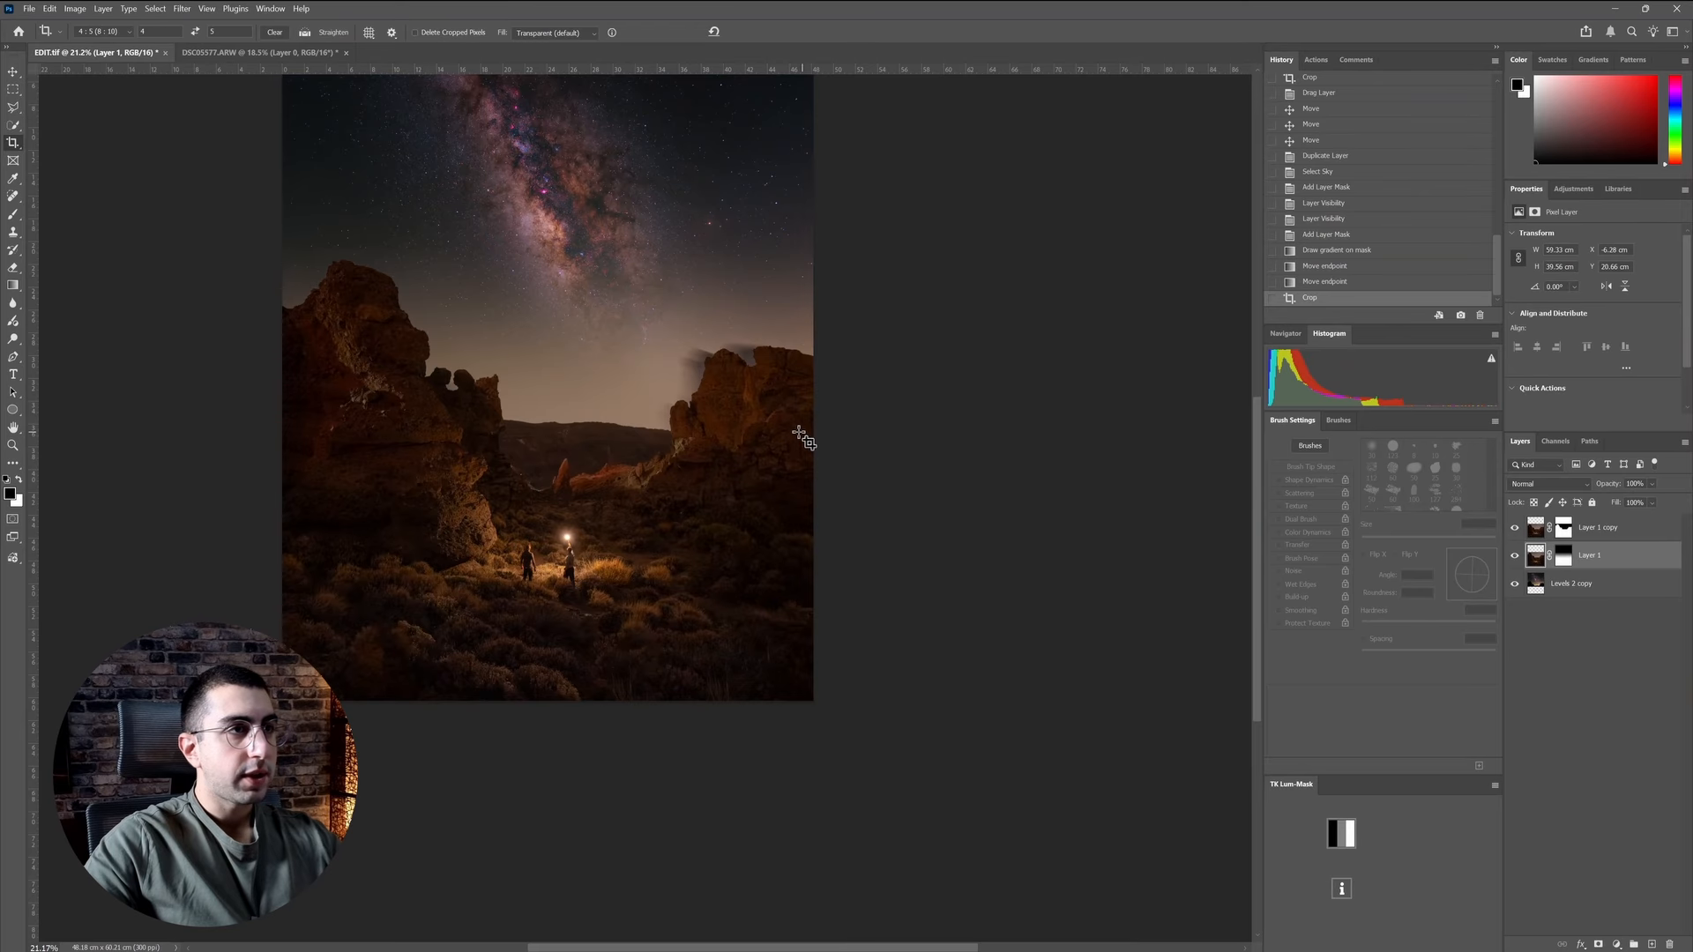
{"action": "scroll", "coordinate": [575, 335], "scroll_direction": "down", "scroll_amount": 2}
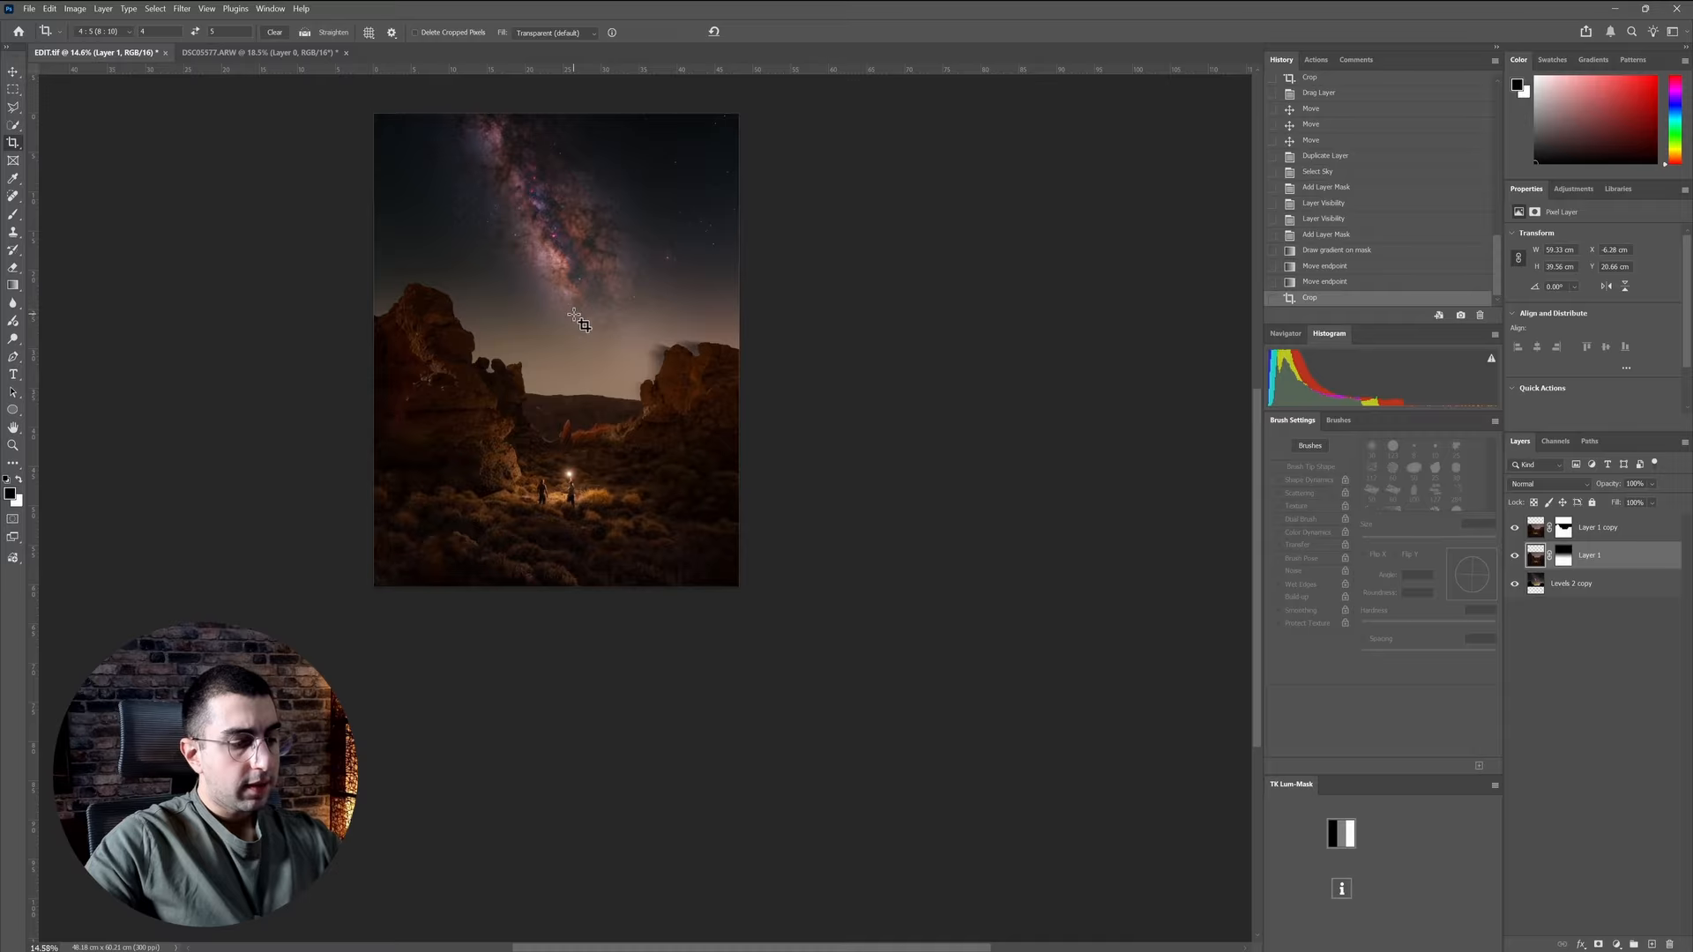
{"action": "key", "text": "v"}
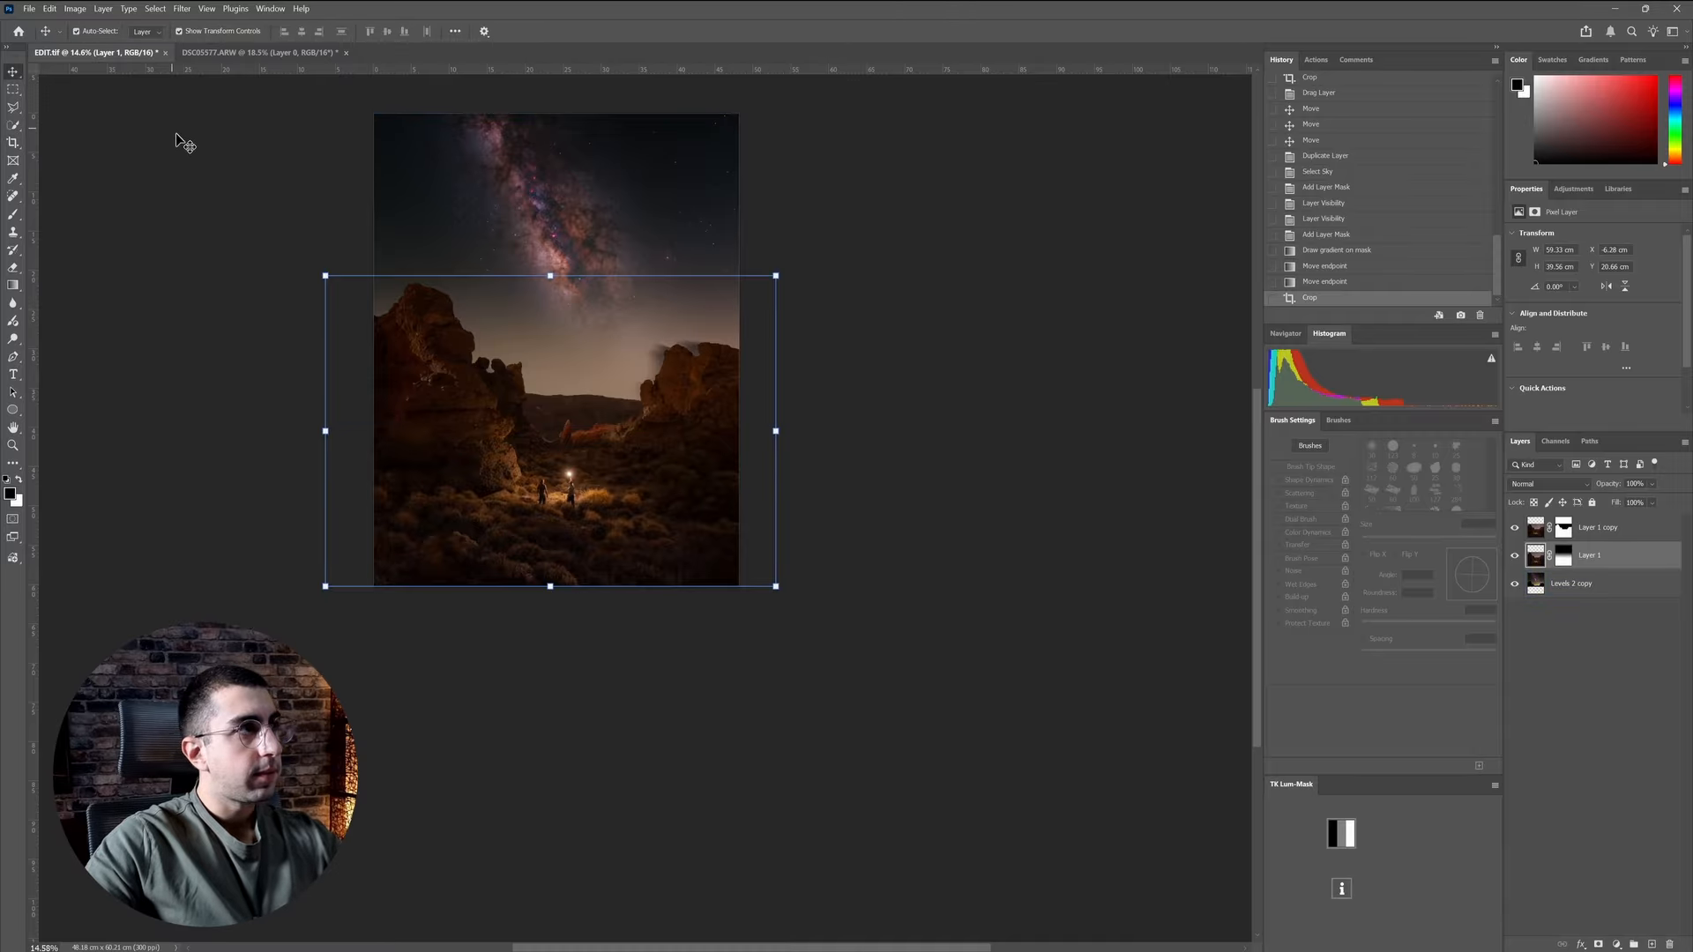
{"action": "key", "text": "c"}
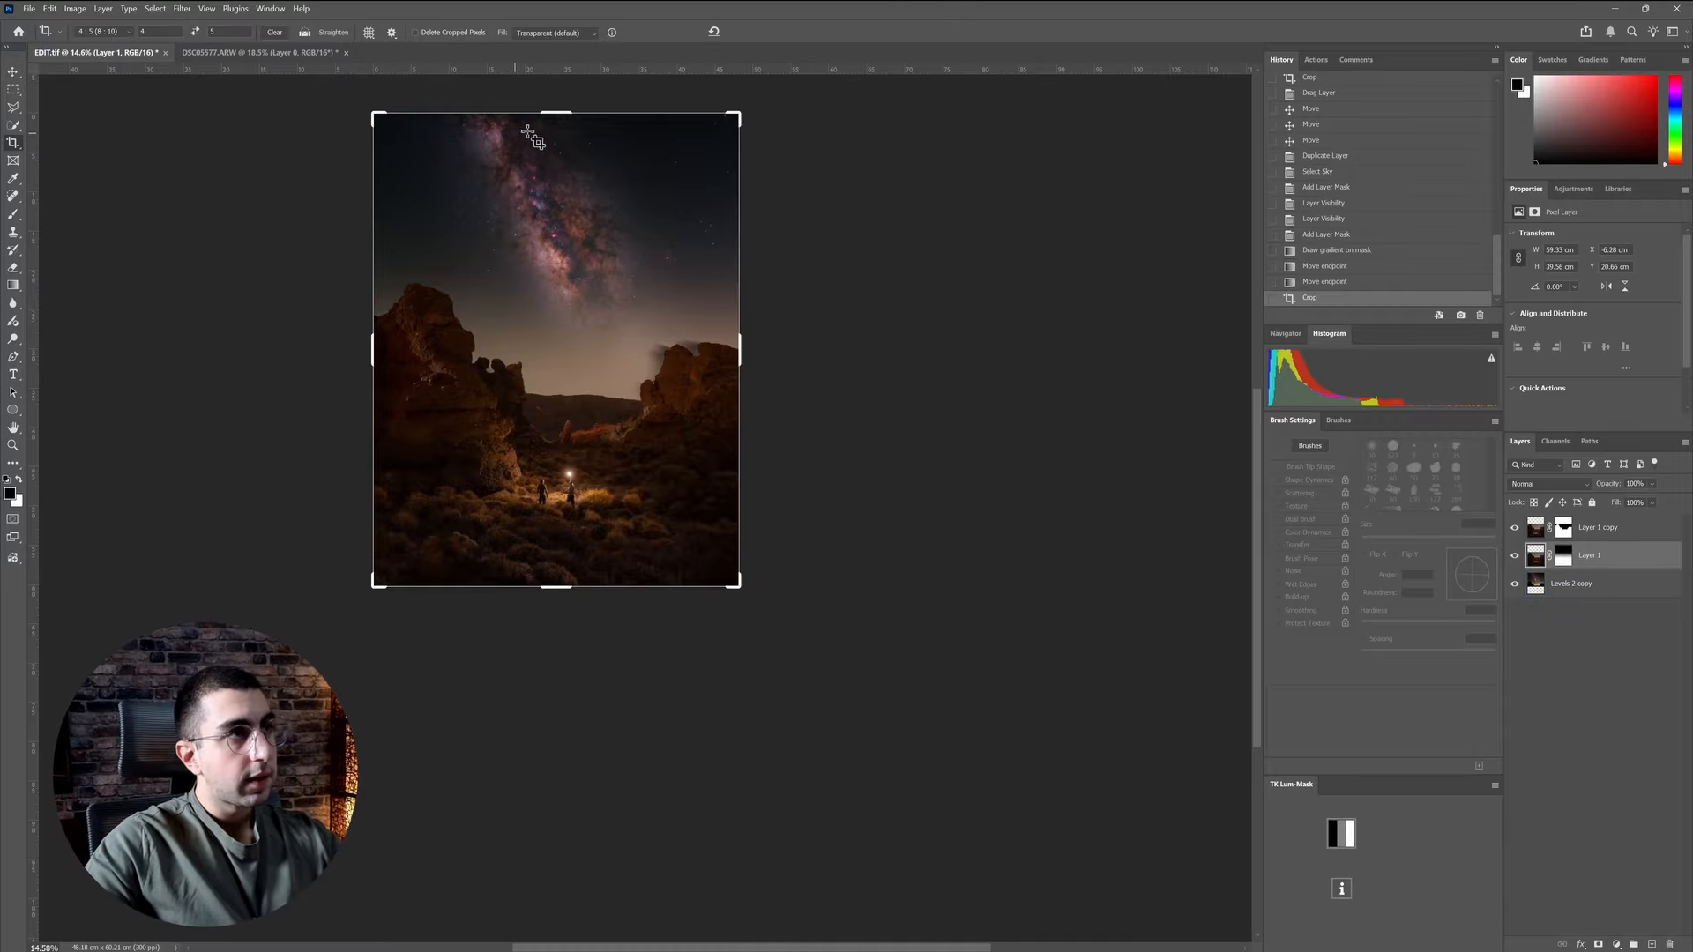
{"action": "left_click_drag", "start_coordinate": [551, 110], "coordinate": [551, 128]}
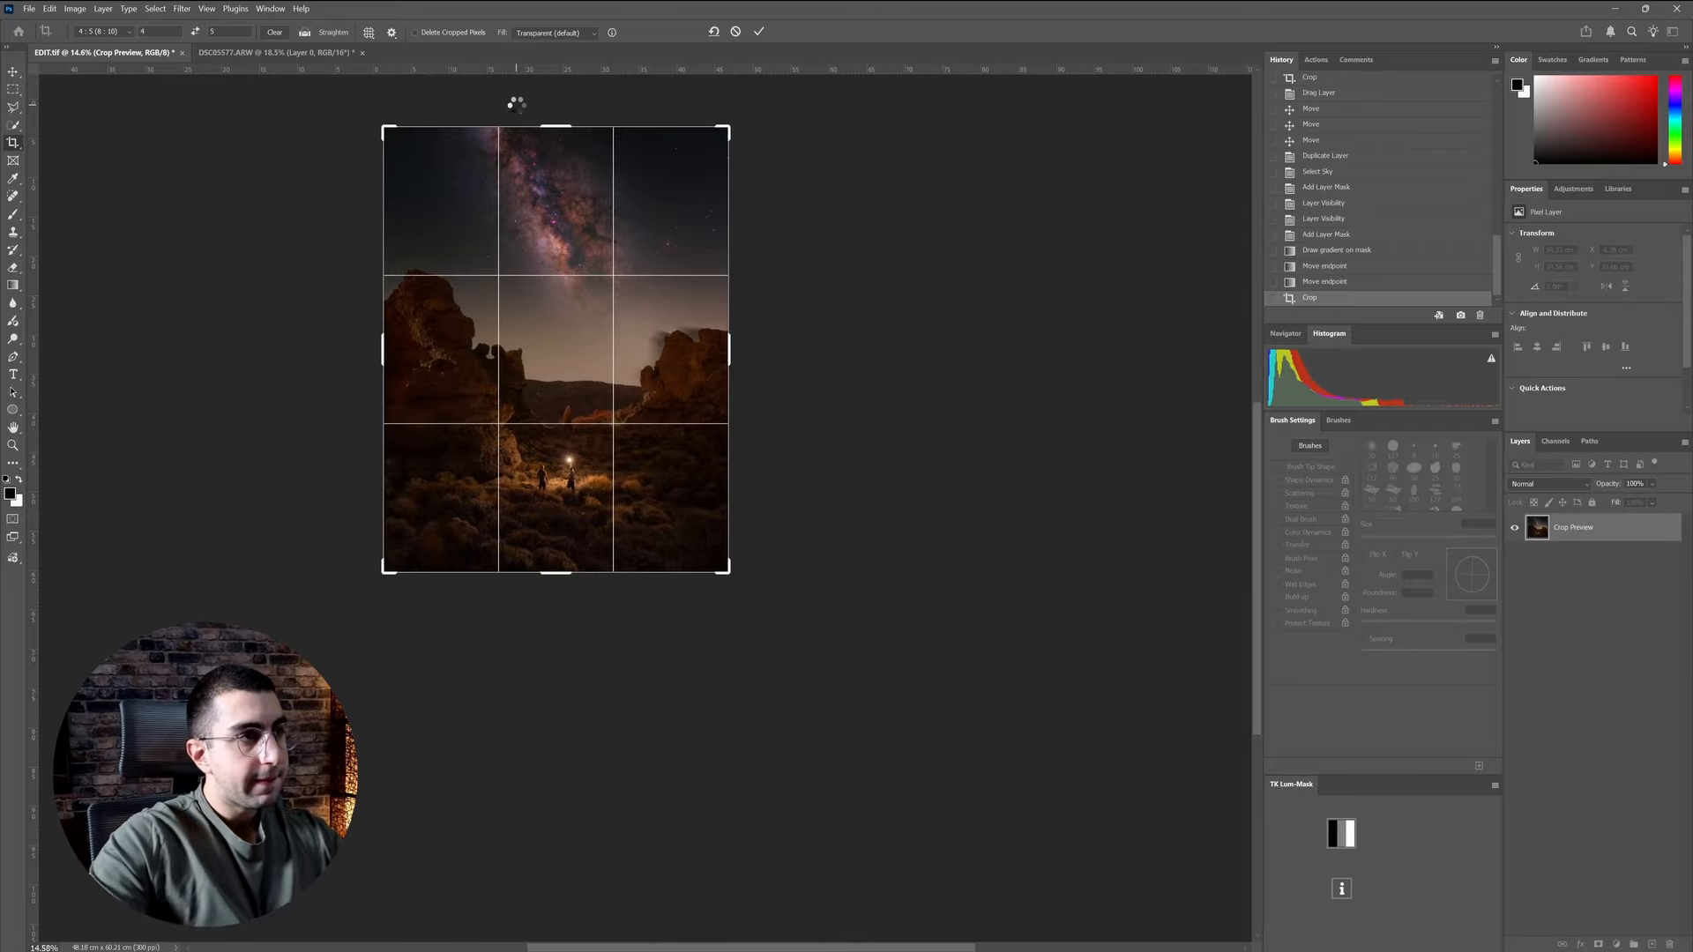
{"action": "key", "text": "Return"}
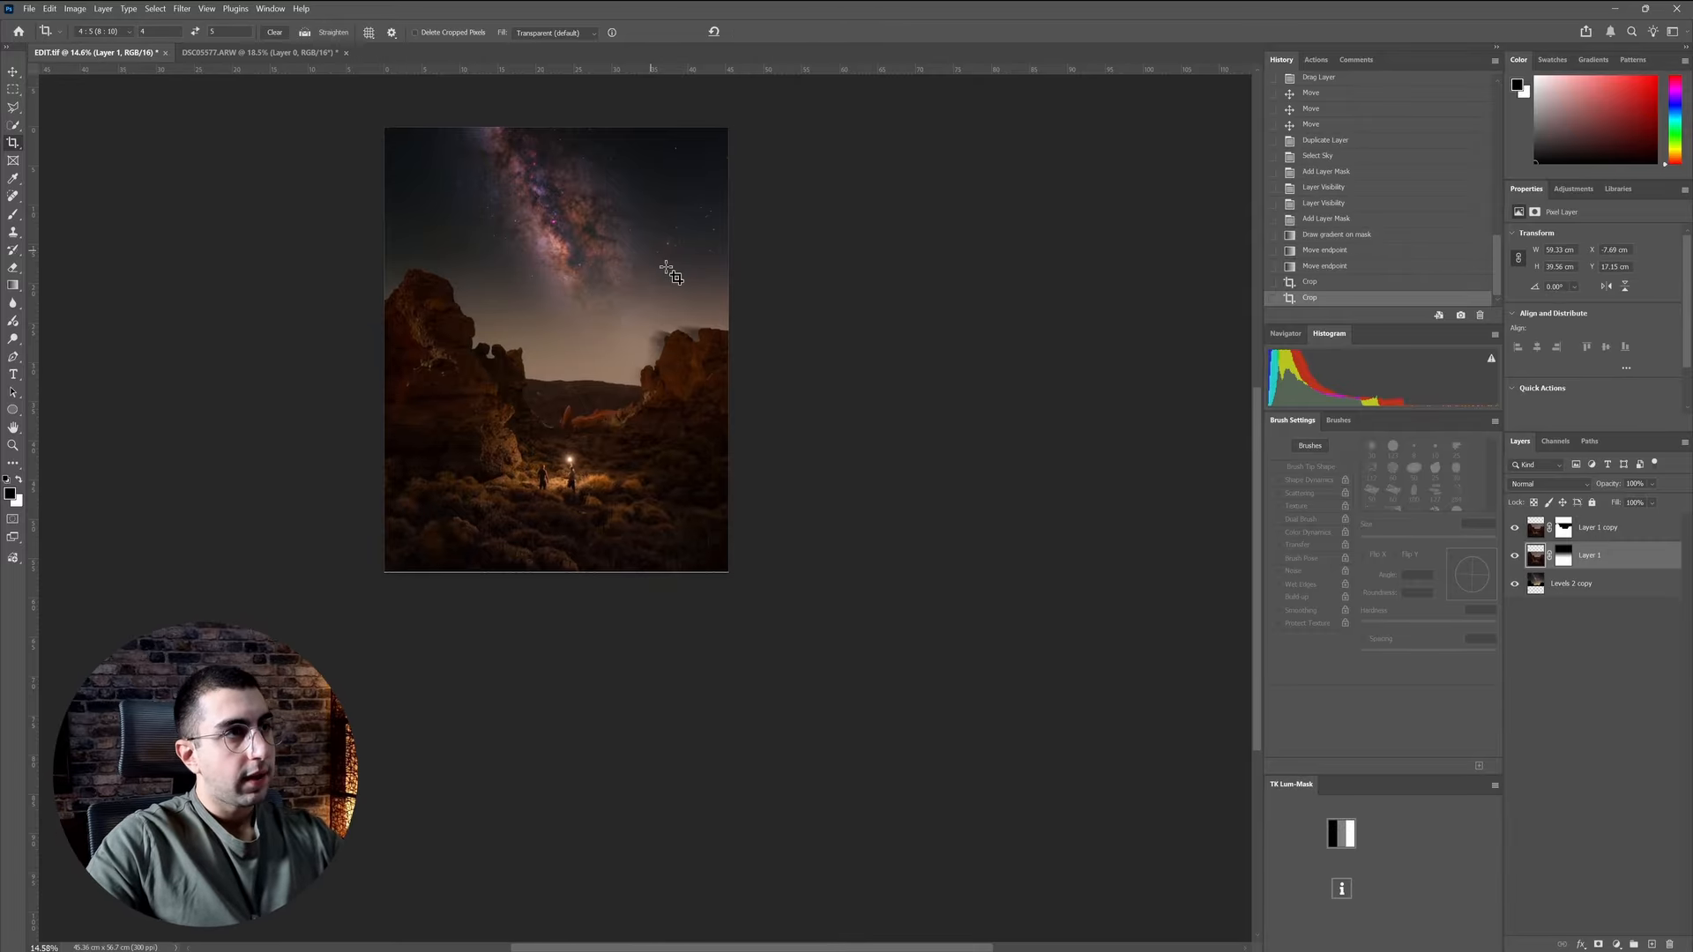
- Free-transform the Milky Way layer and move it down so its dark smeared silhouettes hide behind the rocks
{"action": "left_click", "coordinate": [1556, 579]}
{"action": "key", "text": "ctrl+t"}
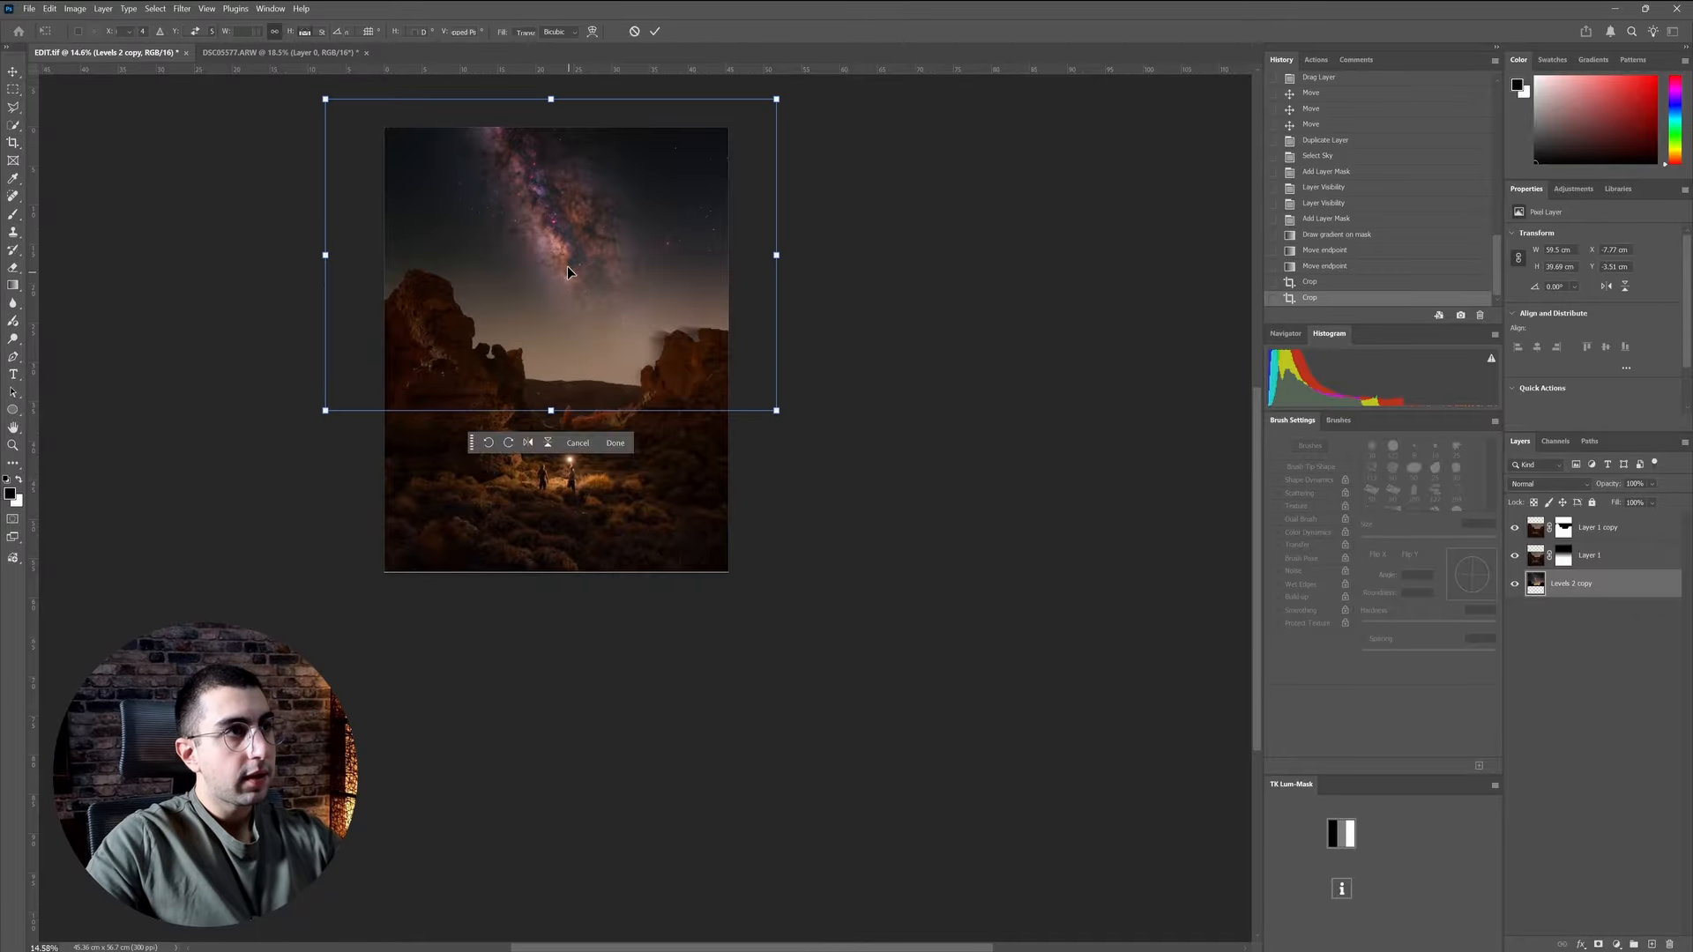
{"action": "left_click_drag", "start_coordinate": [578, 233], "coordinate": [576, 256]}
{"action": "scroll", "coordinate": [556, 251], "scroll_direction": "up", "scroll_amount": 3}
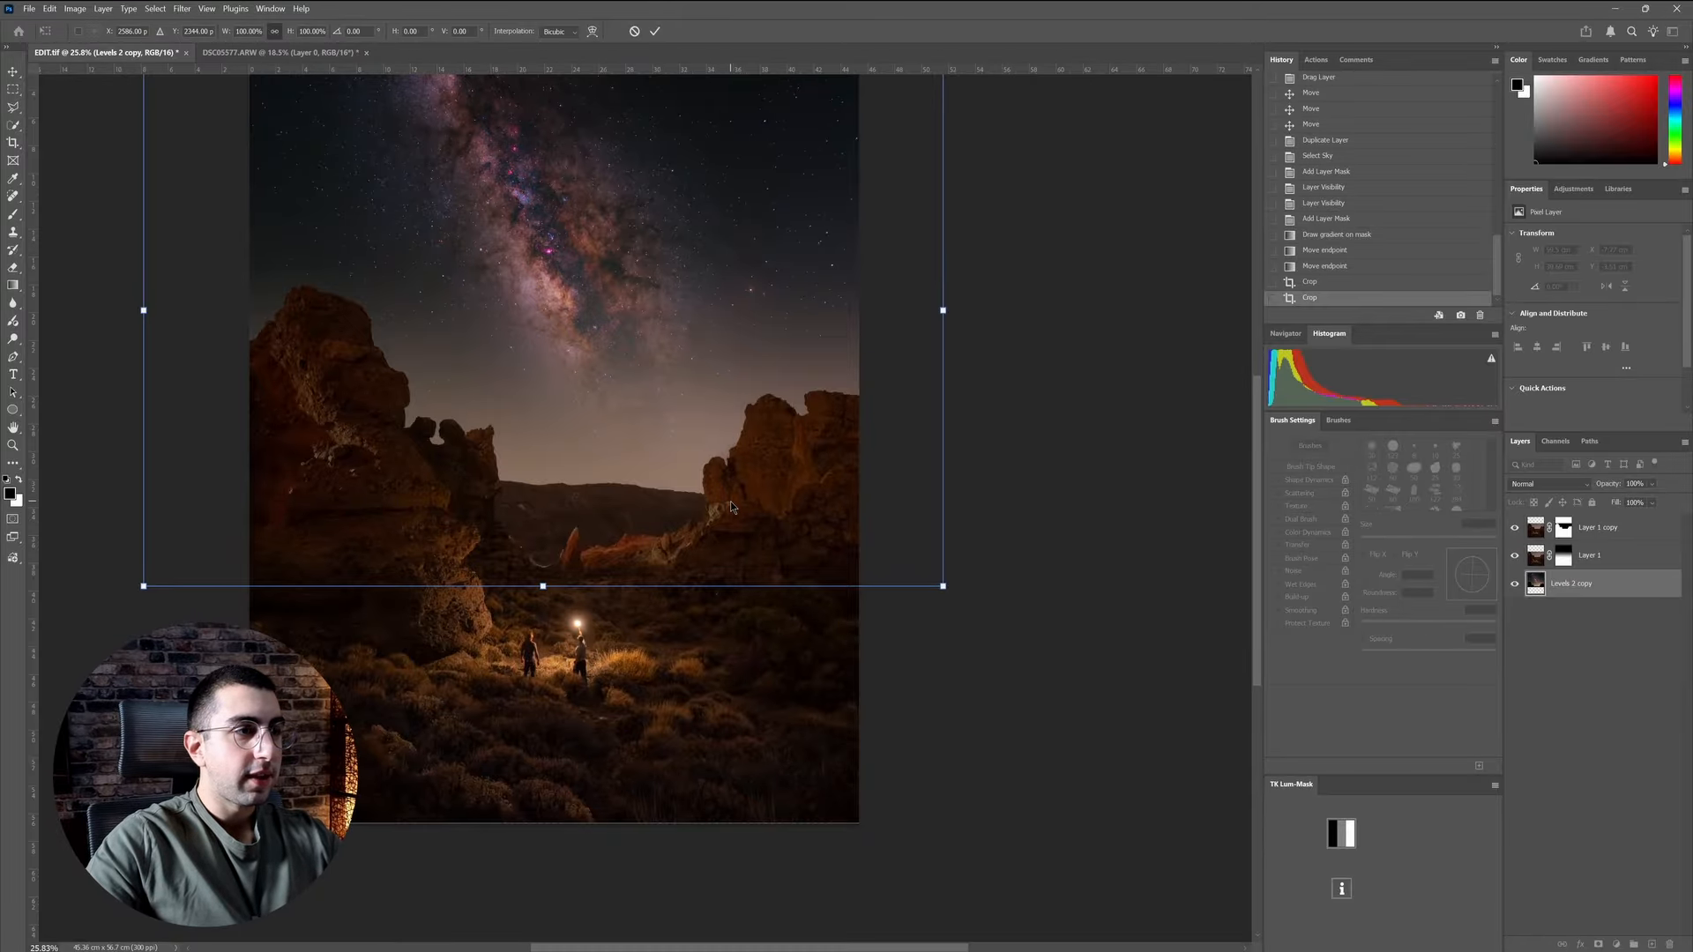
{"action": "left_click", "coordinate": [653, 33]}
- Redraw the gradient on Layer 1's mask from the lower Milky Way to the distant hills, extending its upper end into the core
{"action": "key", "text": "c"}
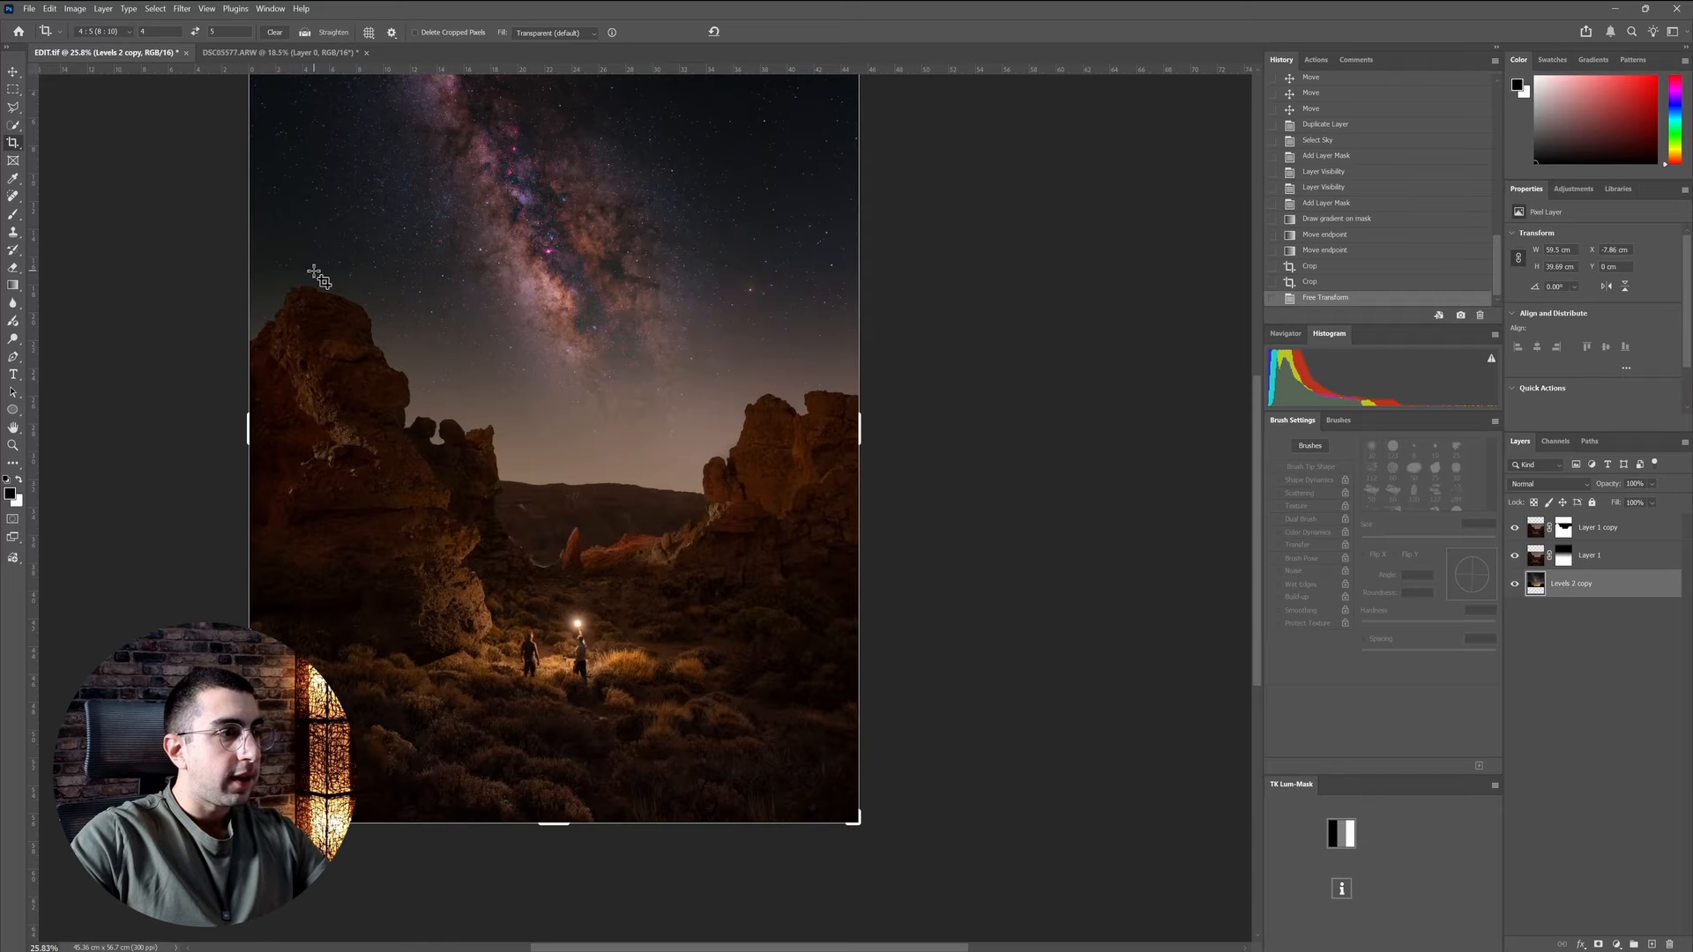
{"action": "left_click", "coordinate": [1576, 557]}
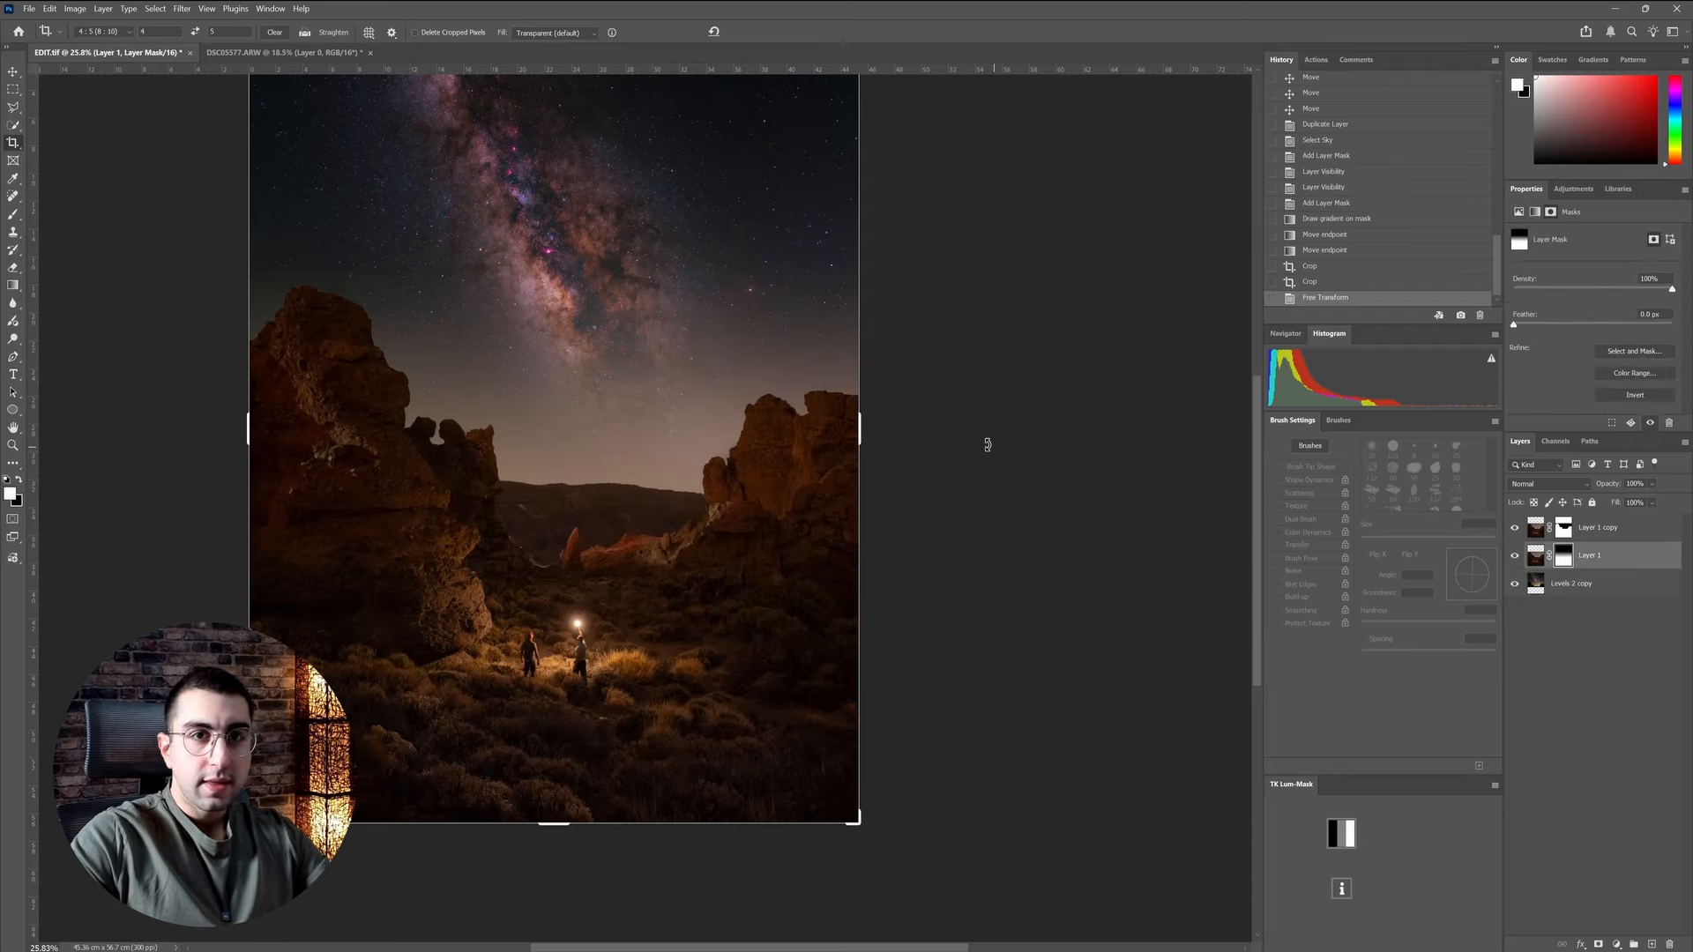
{"action": "key", "text": "g"}
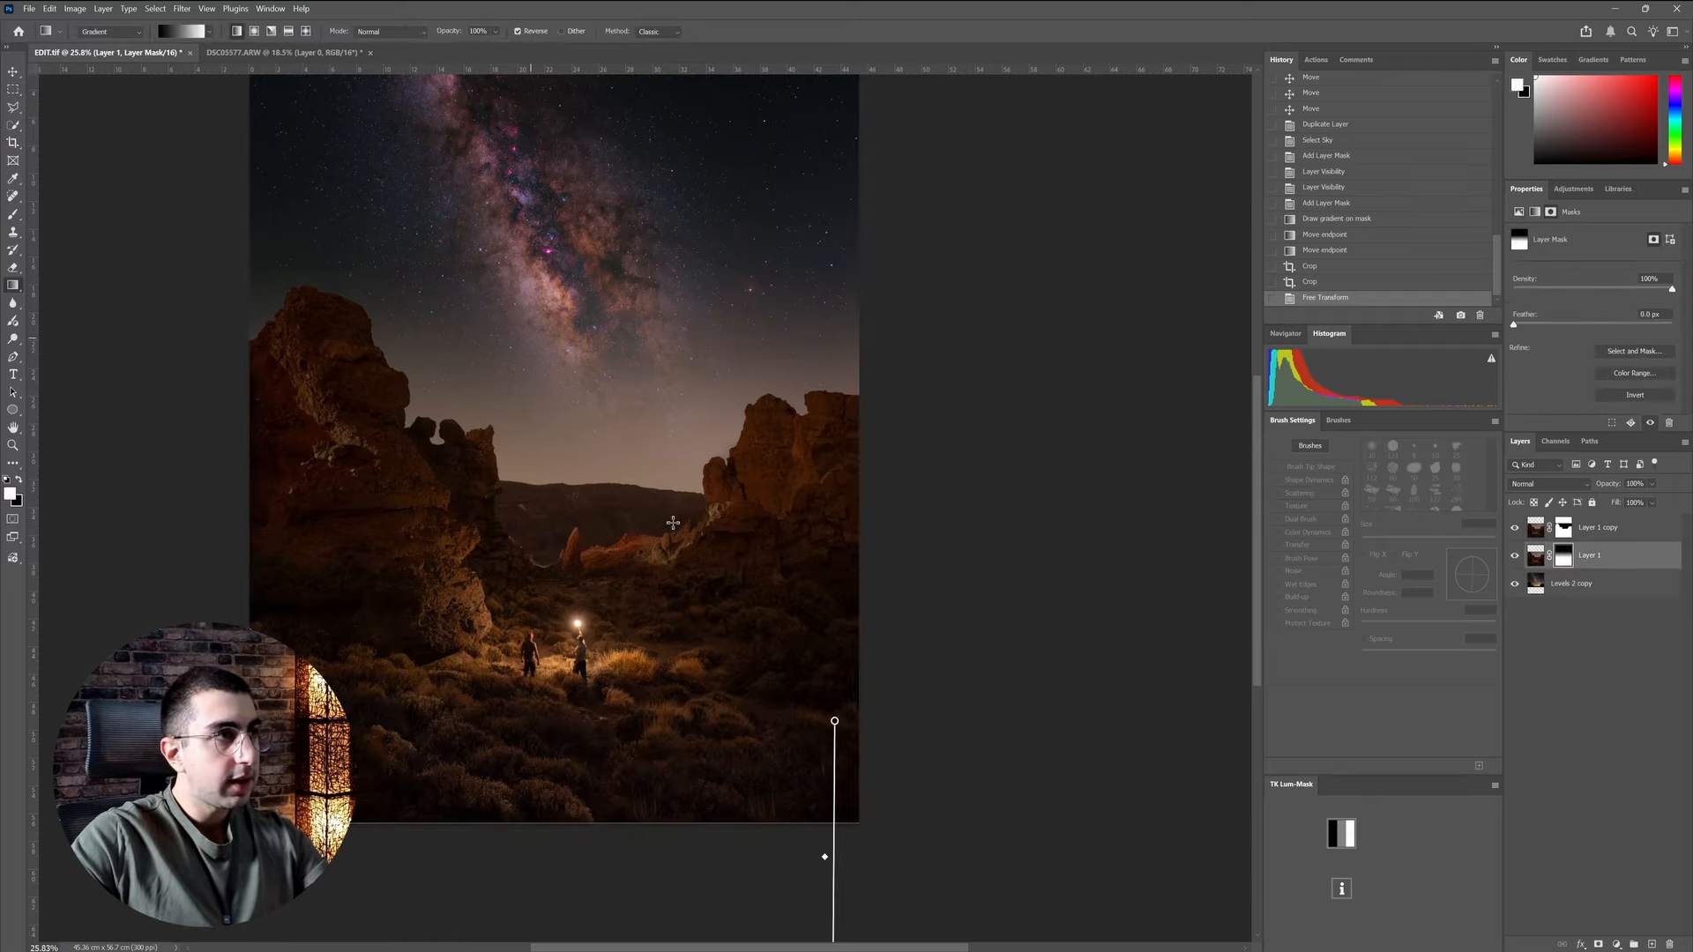
{"action": "left_click_drag", "start_coordinate": [592, 367], "coordinate": [590, 505]}
{"action": "left_click_drag", "start_coordinate": [596, 369], "coordinate": [567, 304]}
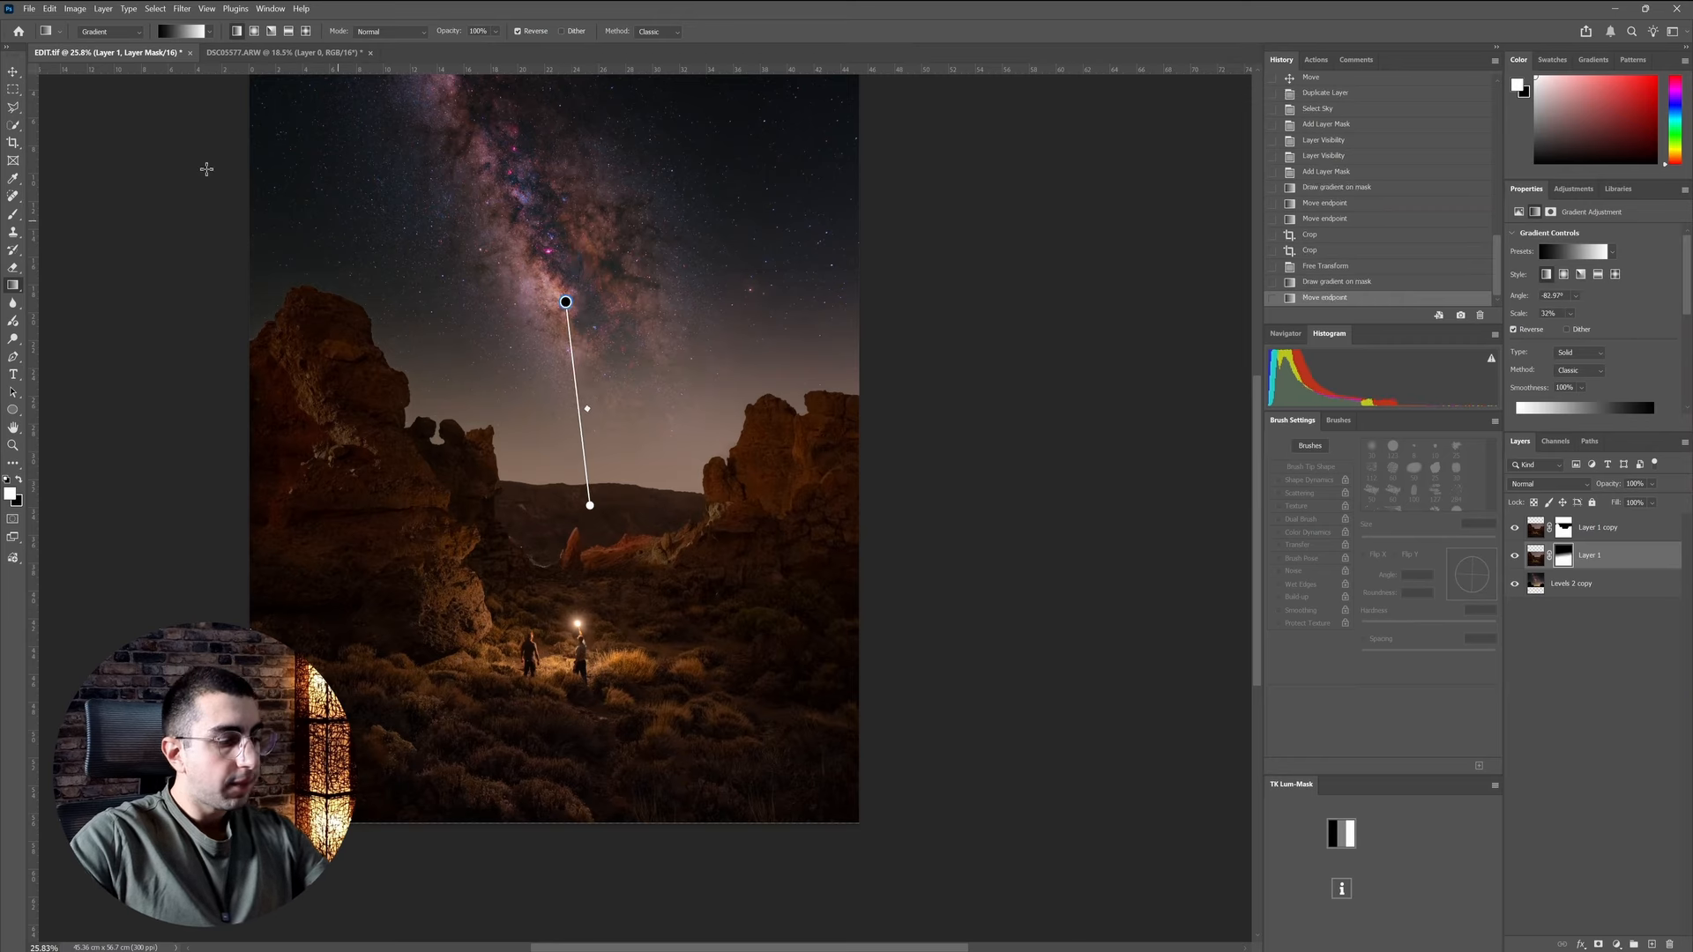
- Target Layer 1 copy's mask for painting and set the Brush's flow to 100%
{"action": "scroll", "coordinate": [515, 404], "scroll_direction": "up", "scroll_amount": 4}
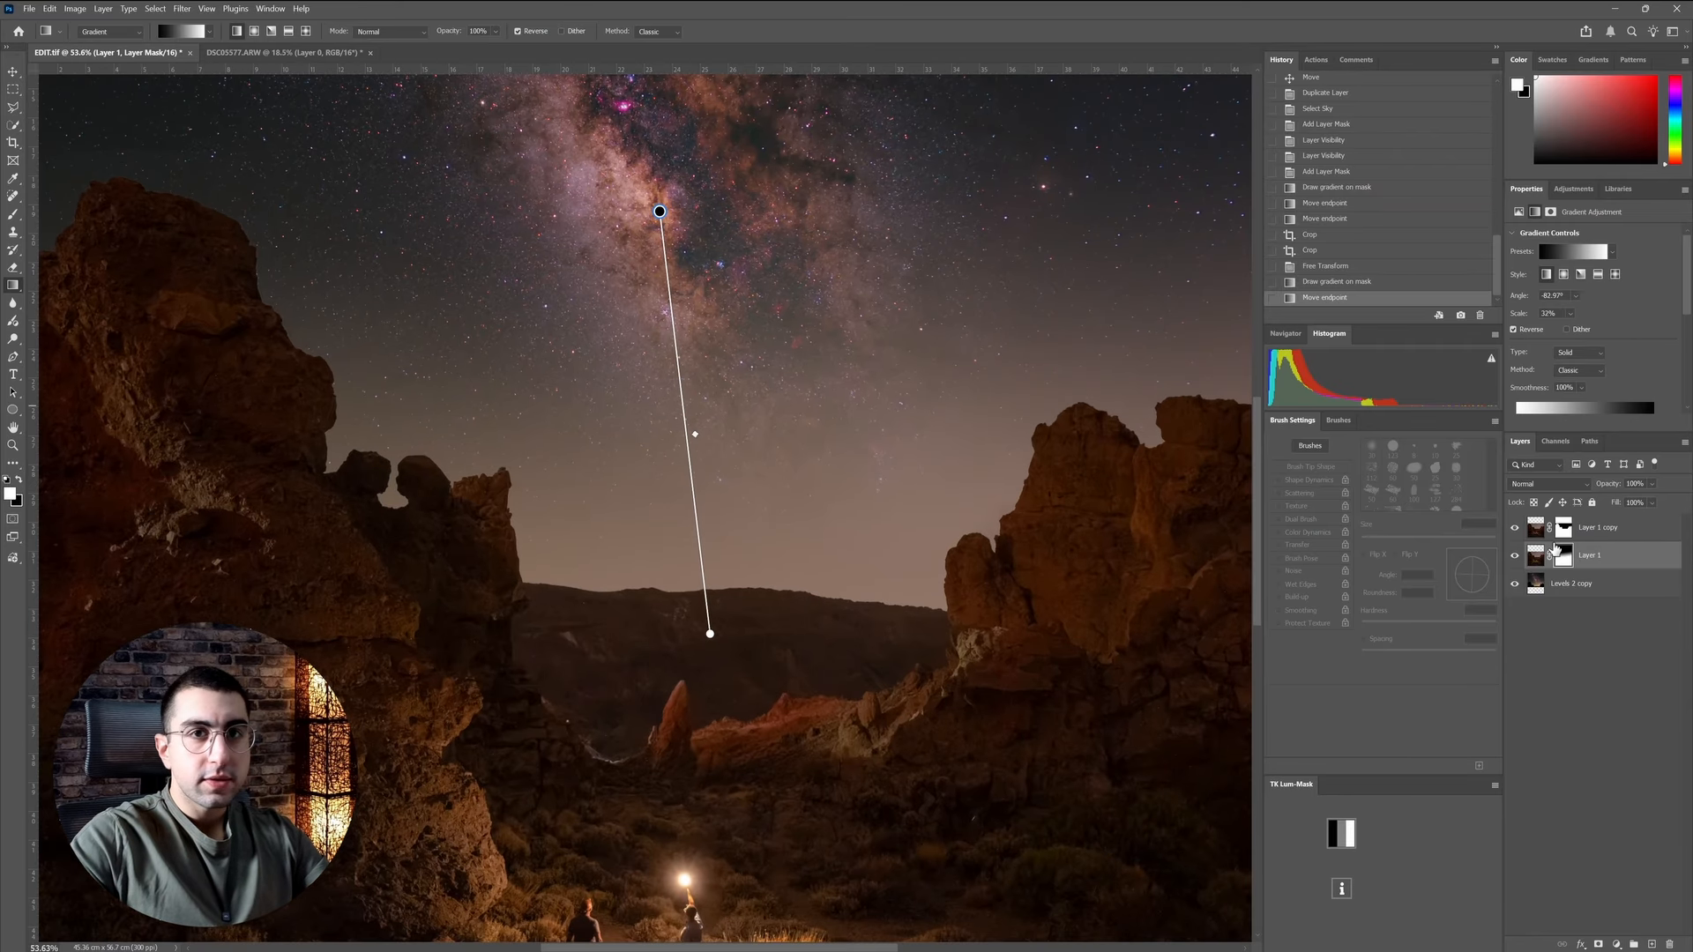
{"action": "left_click", "coordinate": [1563, 528]}
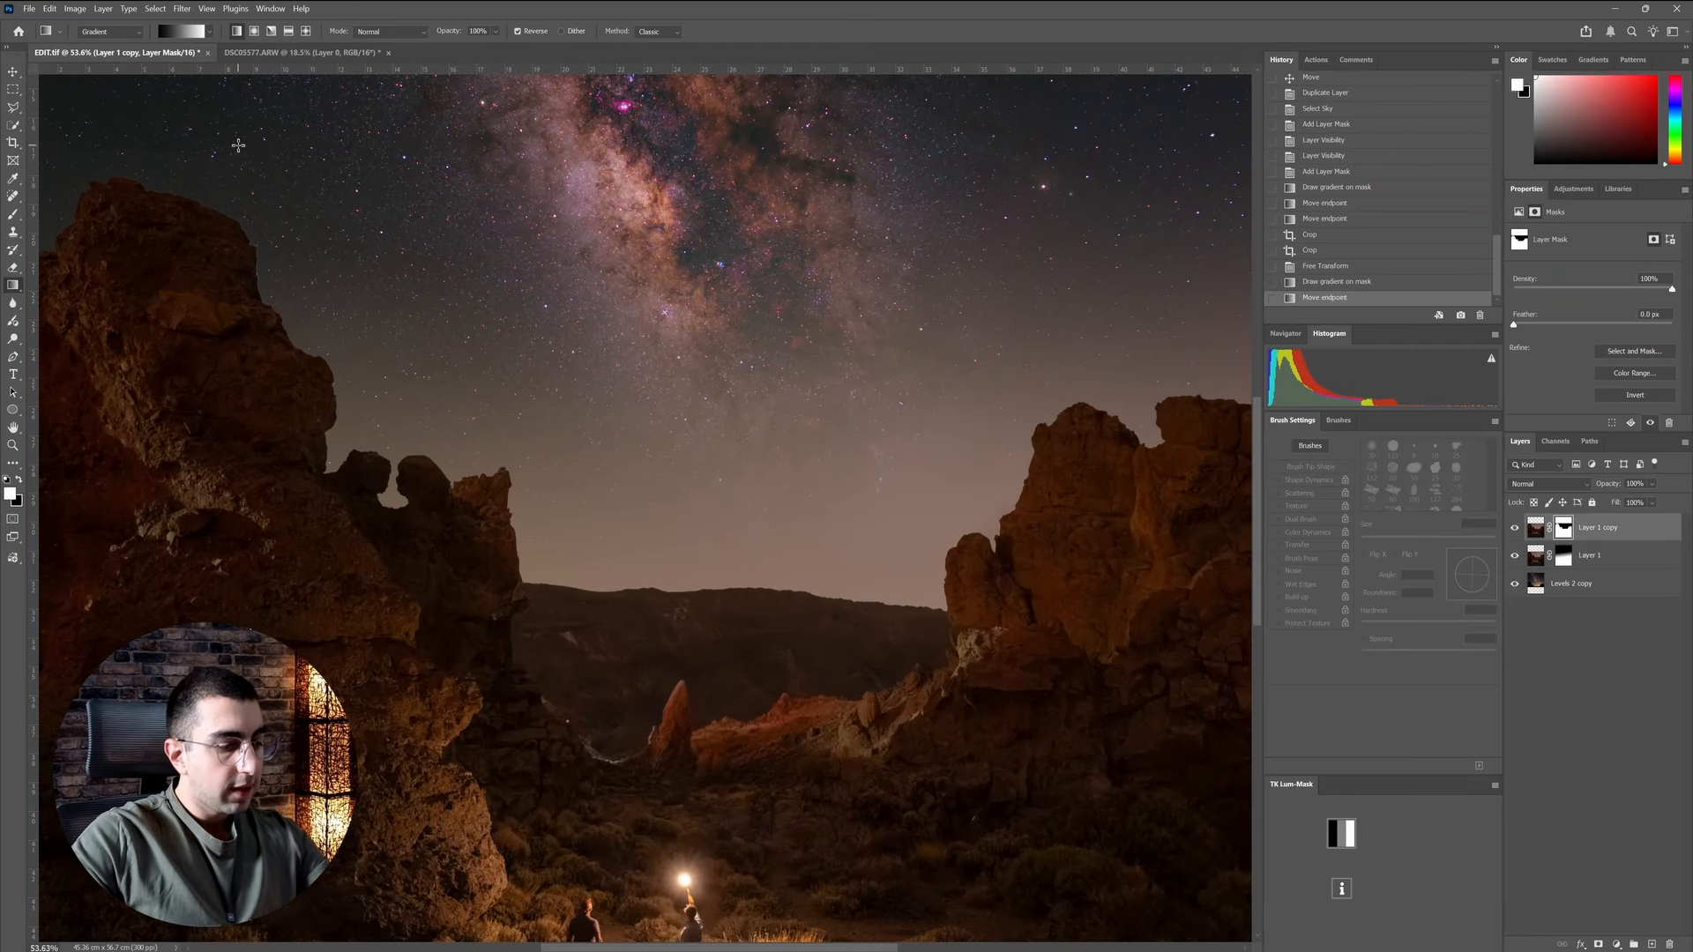
{"action": "key", "text": "b"}
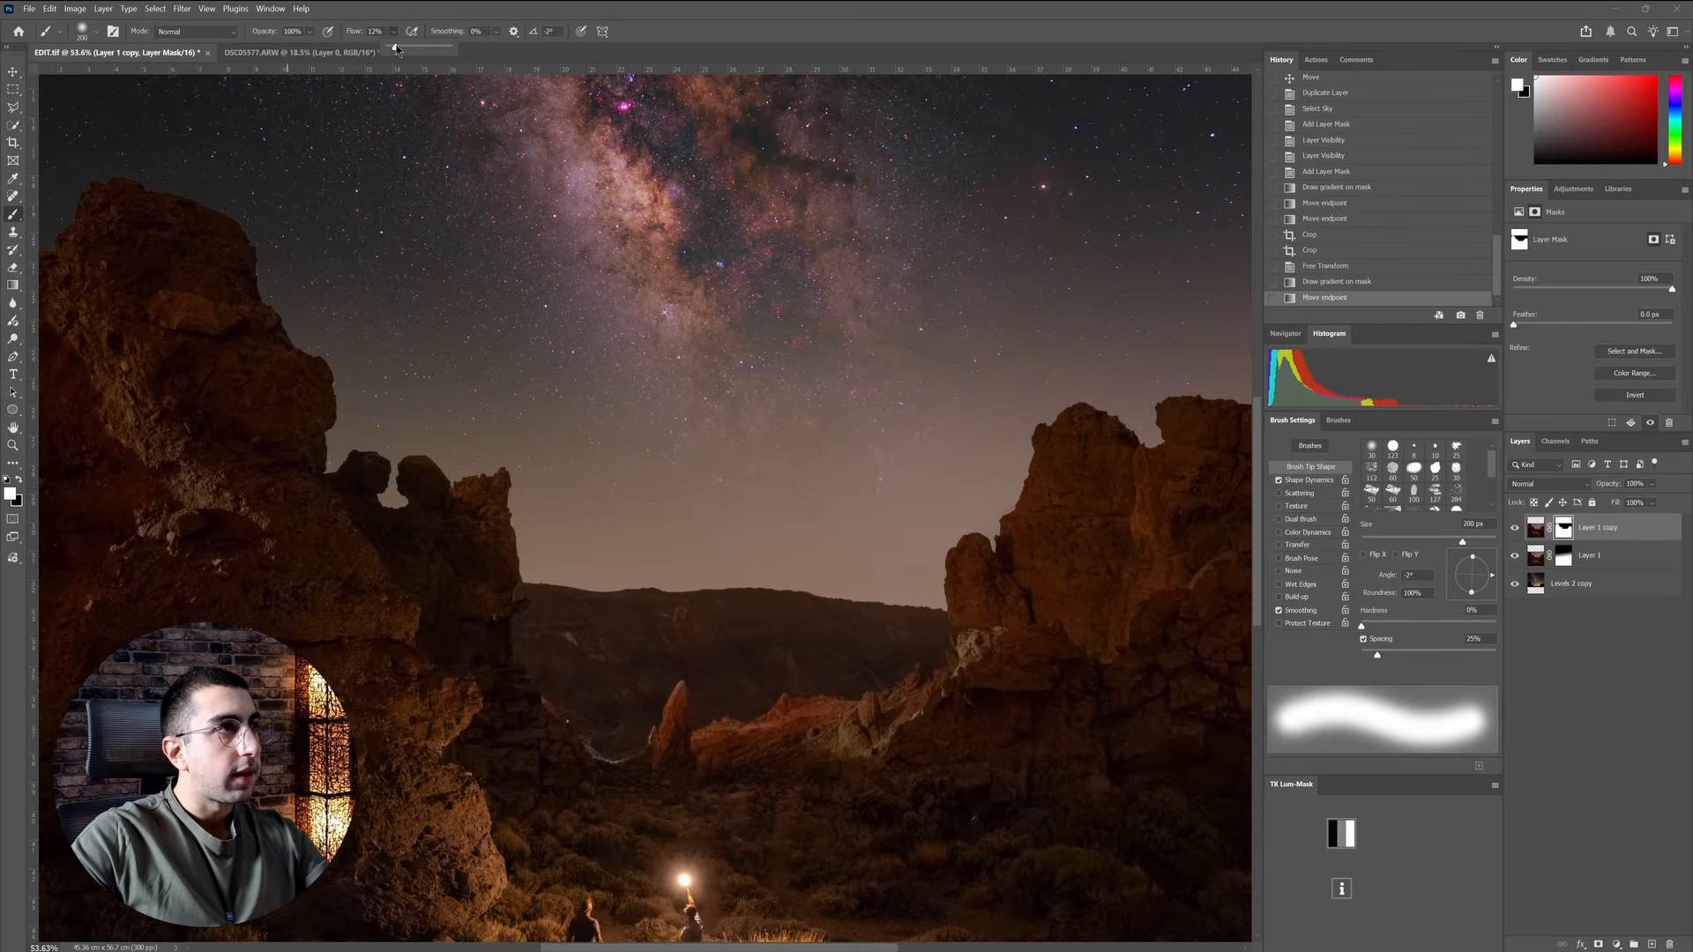
{"action": "left_click_drag", "start_coordinate": [396, 50], "coordinate": [467, 51]}
{"action": "scroll", "coordinate": [245, 155], "scroll_direction": "down", "scroll_amount": 3}
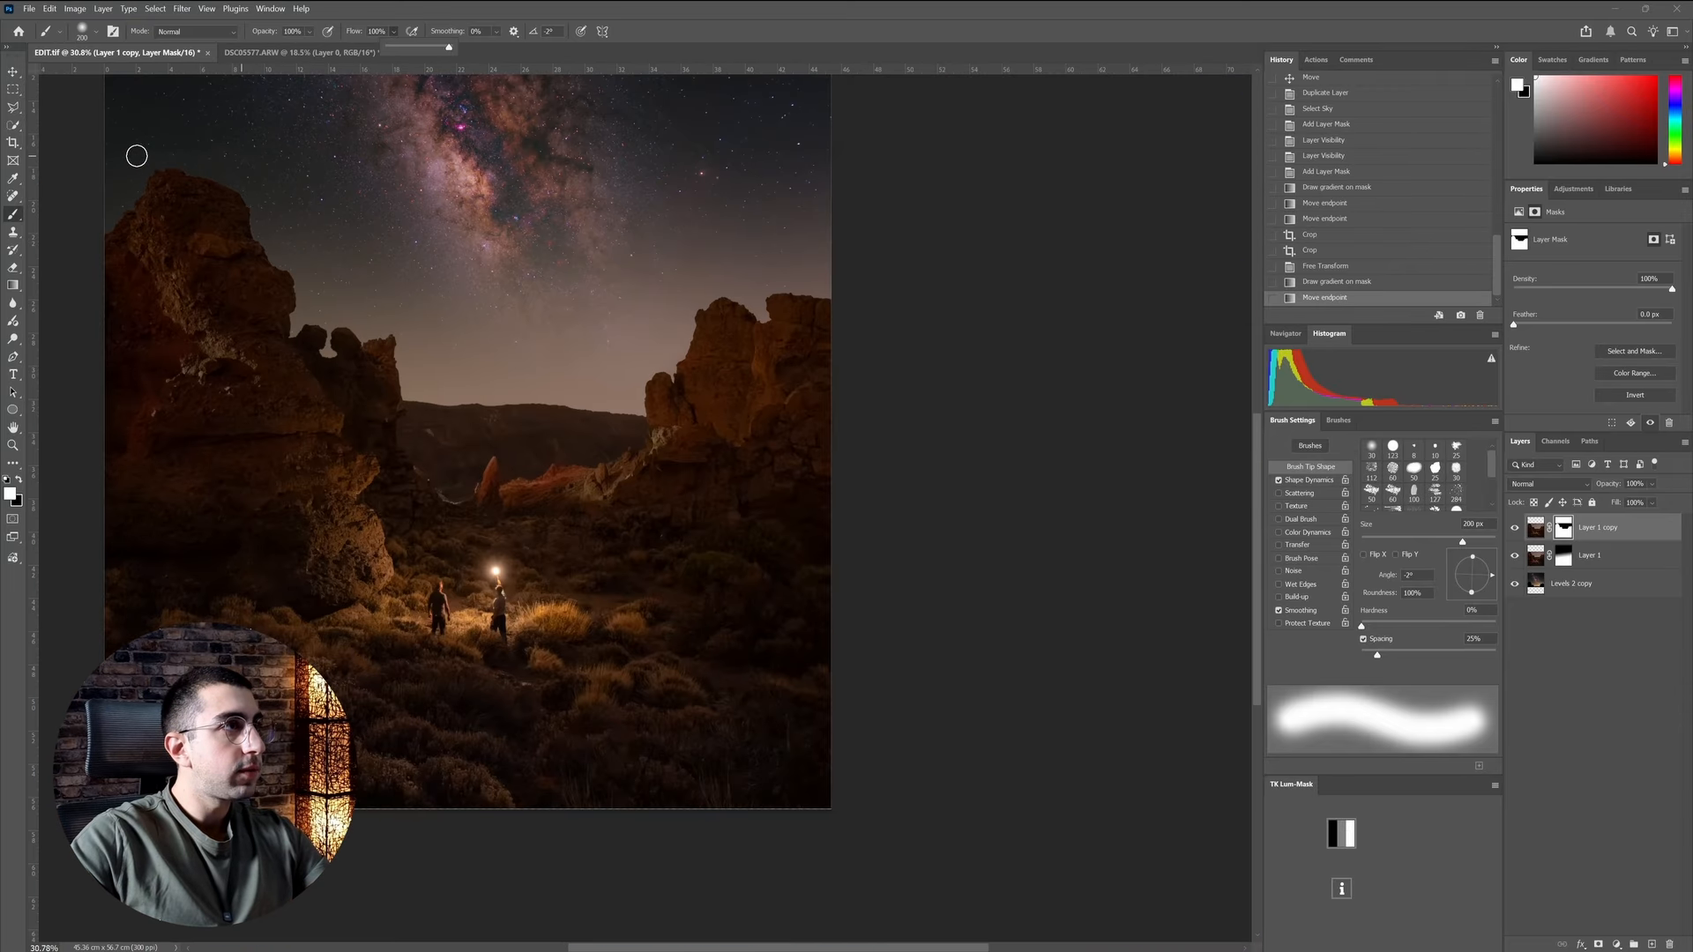
- Paint black with a 100 px soft brush on Layer 1 copy's mask at the outer left and right edges of the sky
{"action": "key", "text": "z"}
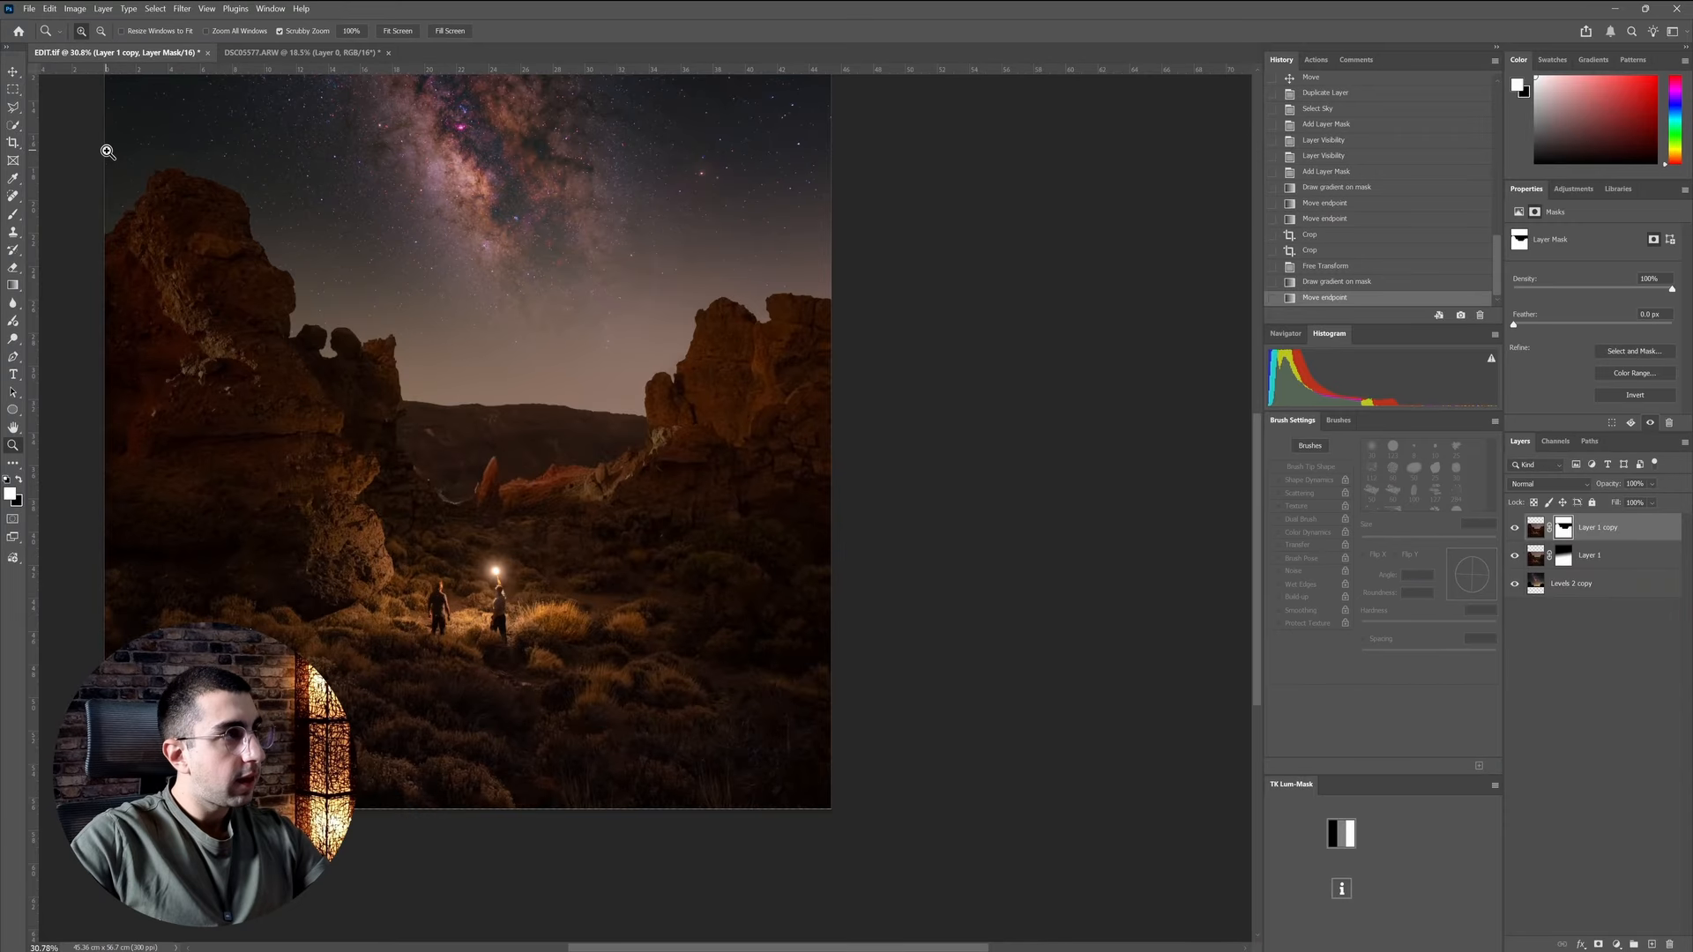
{"action": "key", "text": "x"}
{"action": "key", "text": "c"}
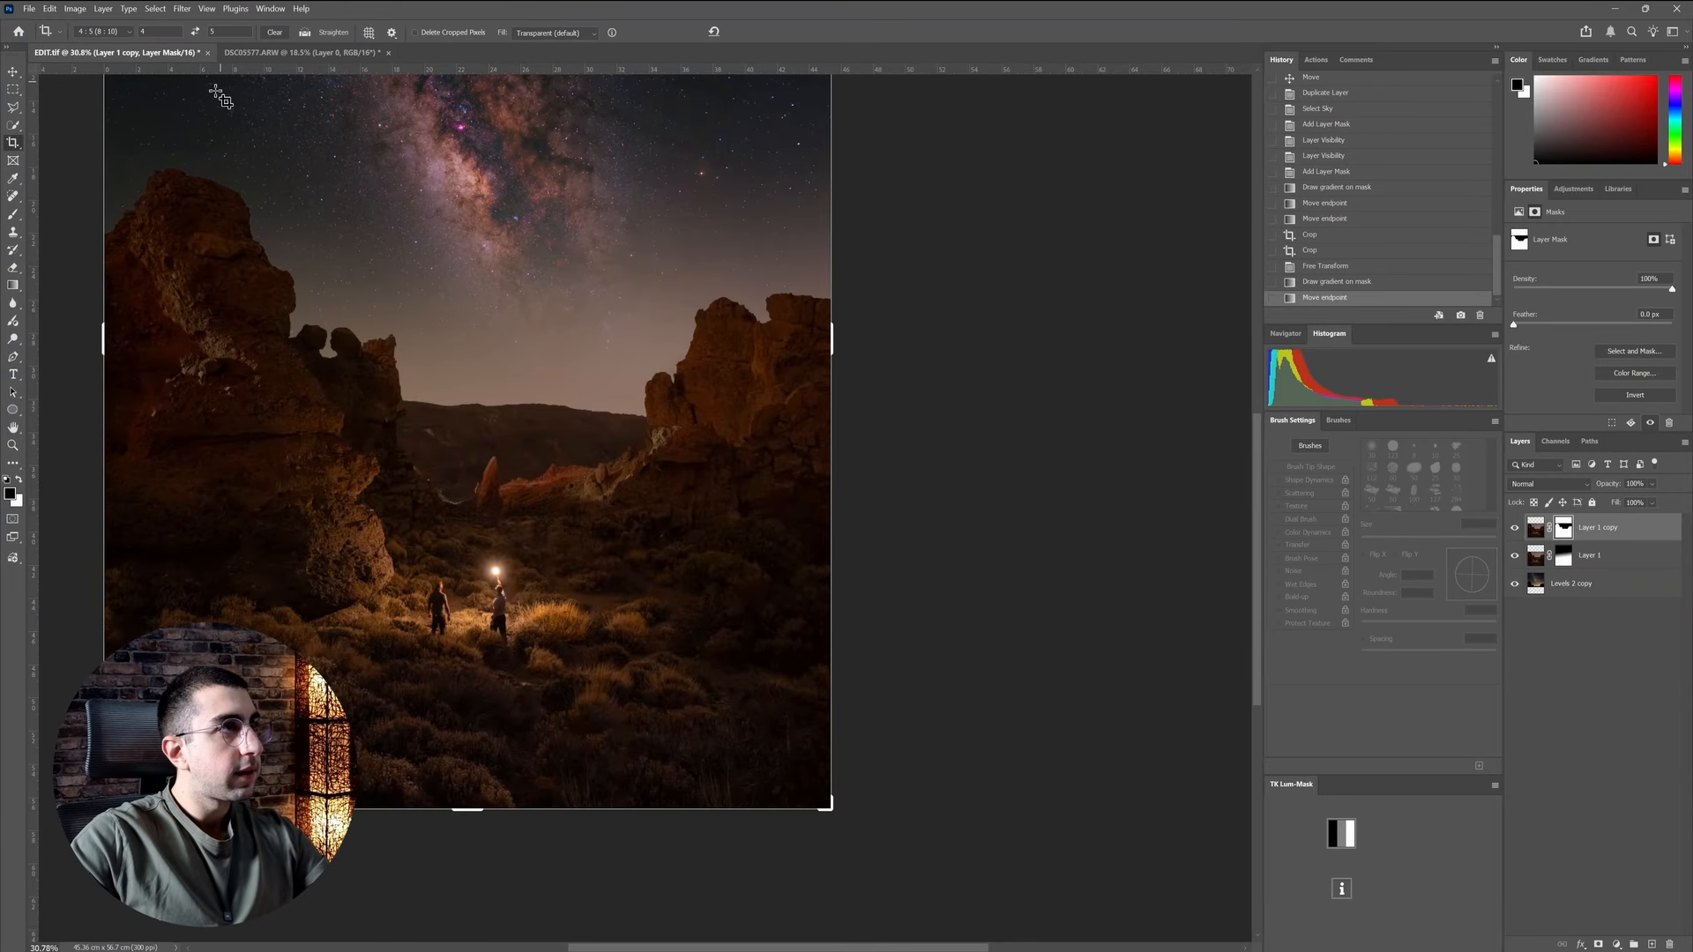
{"action": "key", "text": "b"}
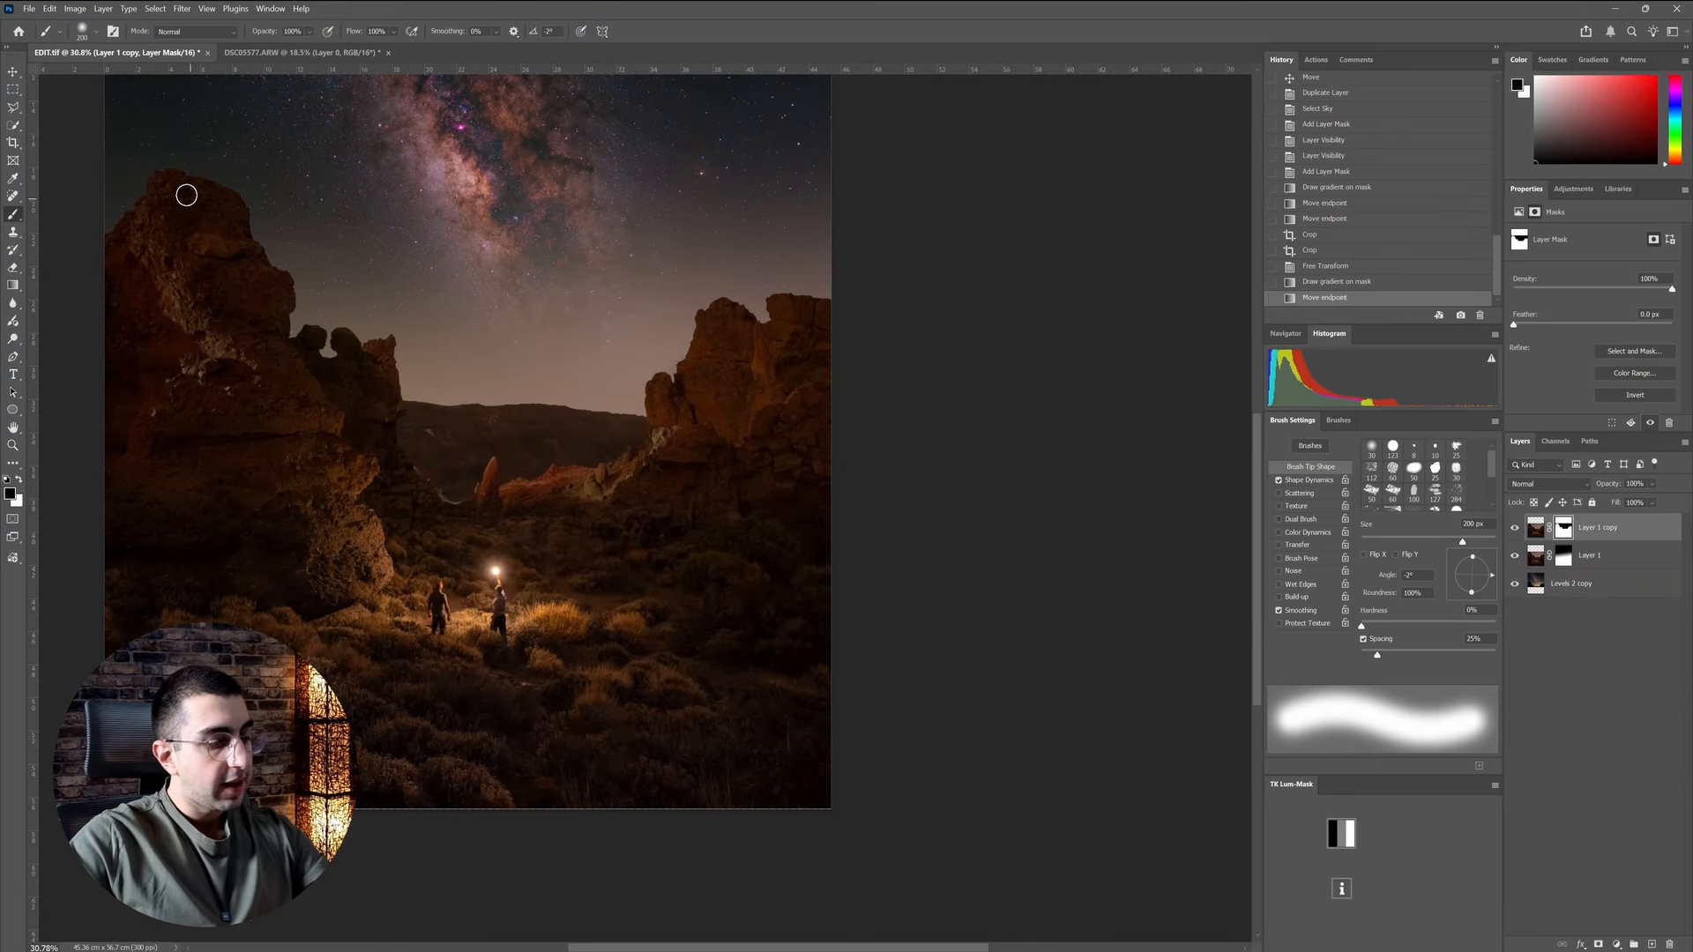
{"action": "key", "text": "x"}
{"action": "key", "text": "x"}
{"action": "key", "text": "x"}
{"action": "key", "text": "x"}
{"action": "key", "text": "x"}
{"action": "key", "text": "x"}
{"action": "key", "text": "x"}
{"action": "key", "text": "x"}
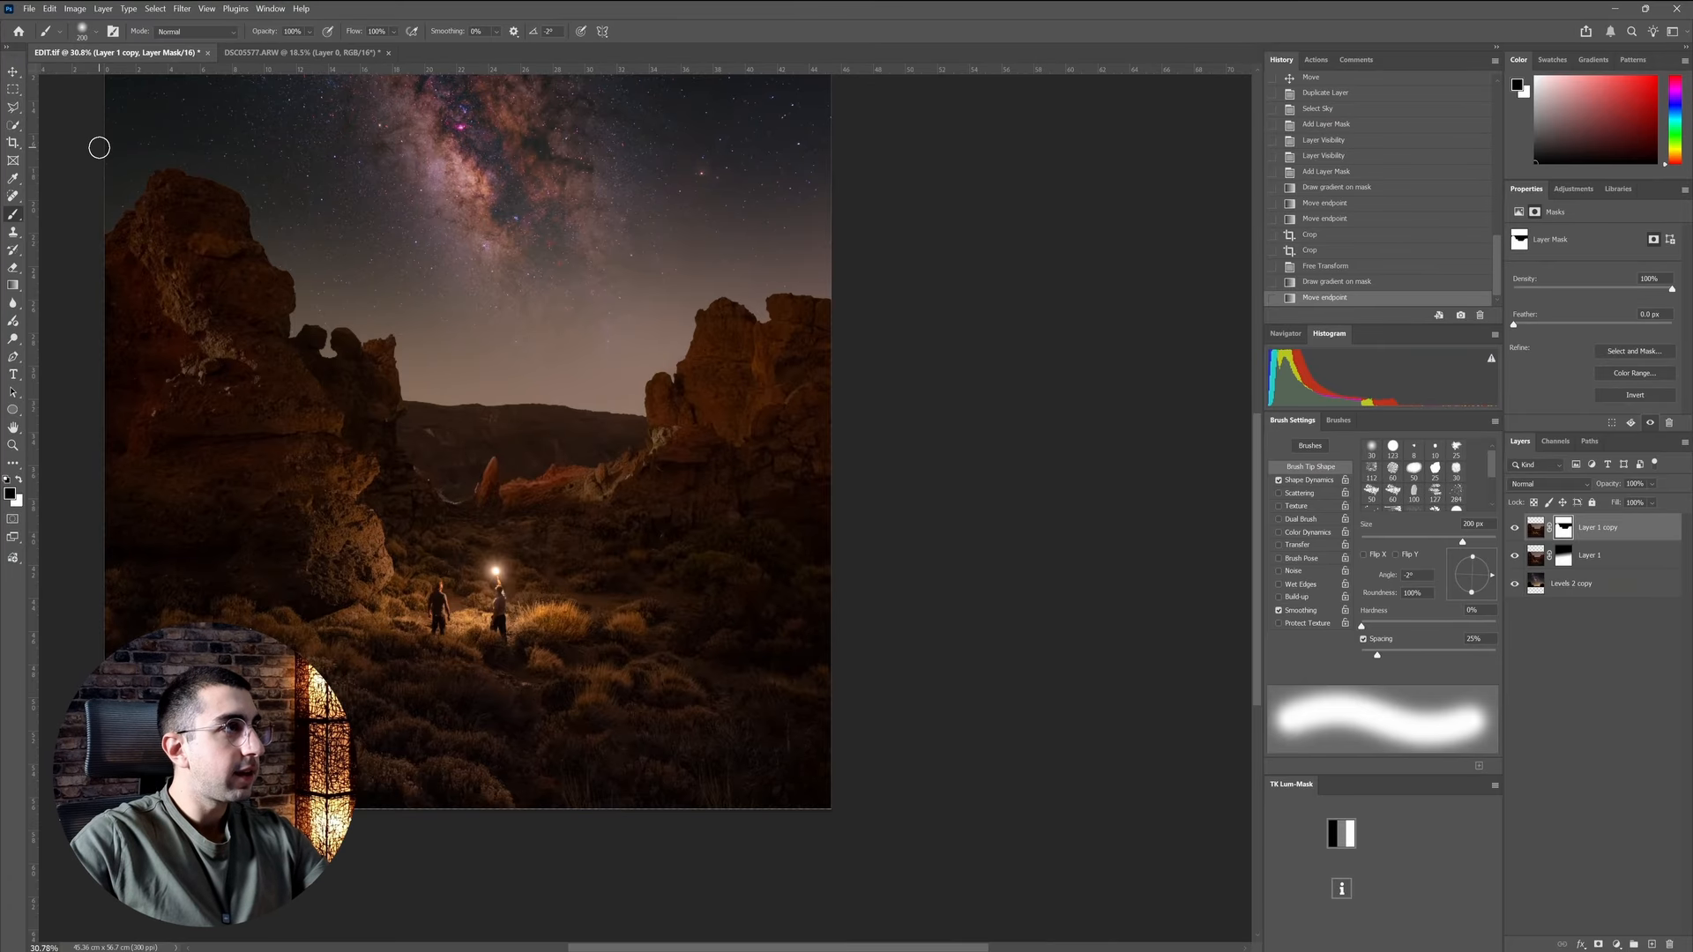
{"action": "key", "text": "bracketleft"}
{"action": "key", "text": "bracketleft"}
{"action": "key", "text": "bracketleft"}
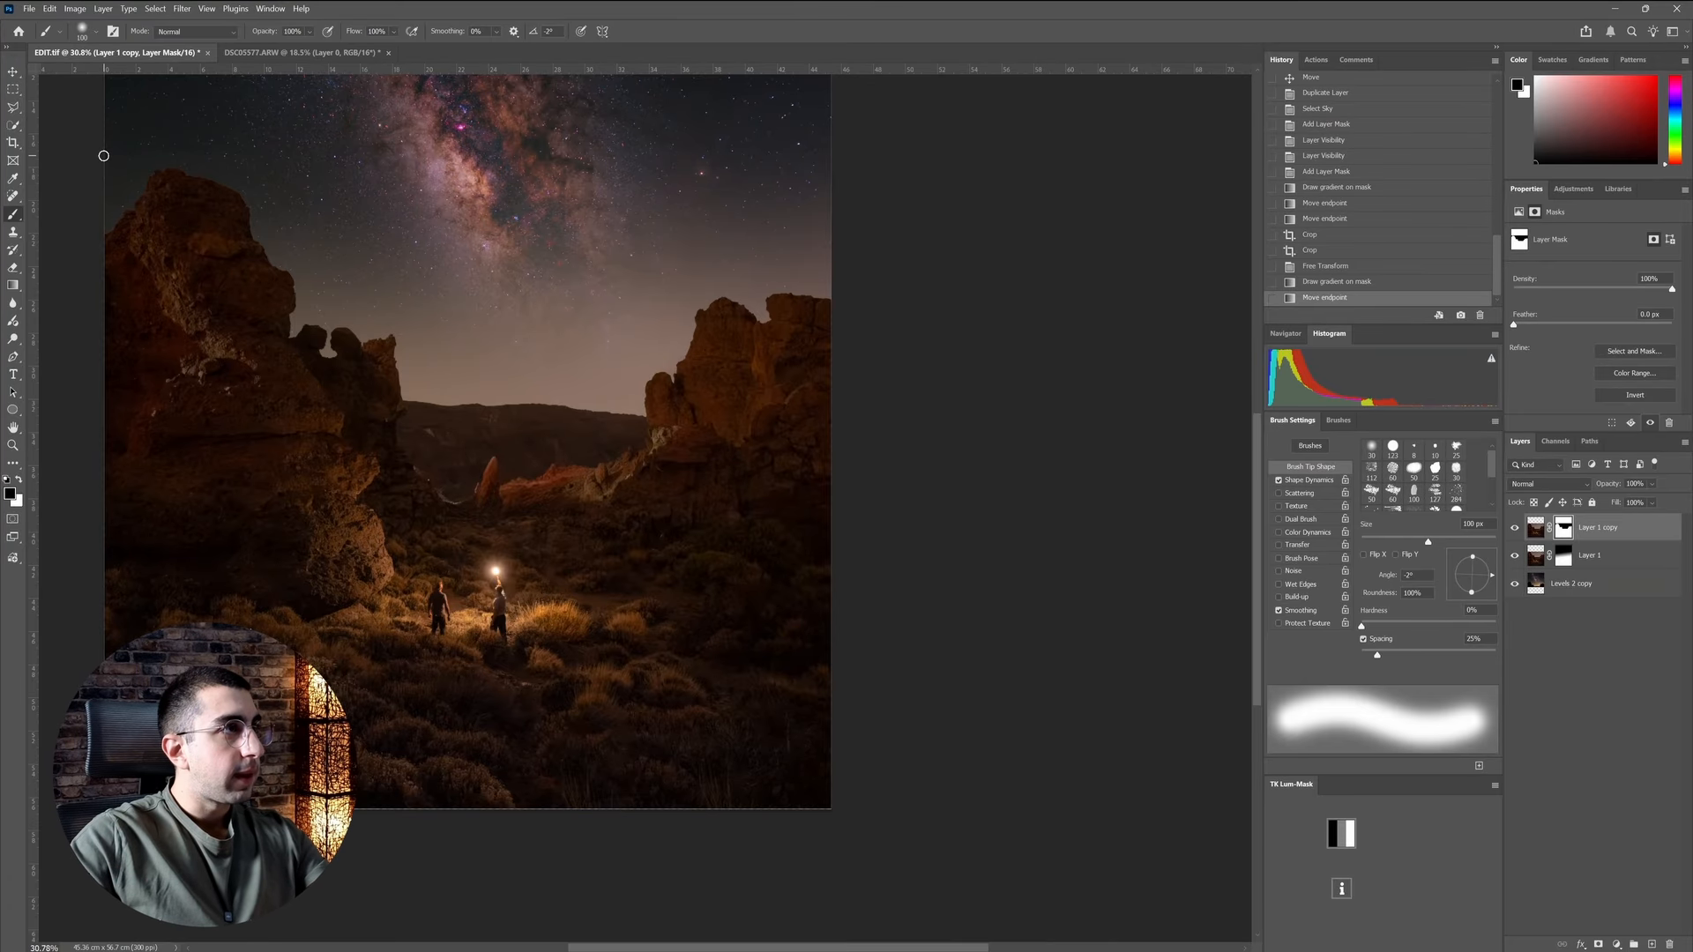
{"action": "left_click_drag", "start_coordinate": [102, 154], "coordinate": [693, 187]}
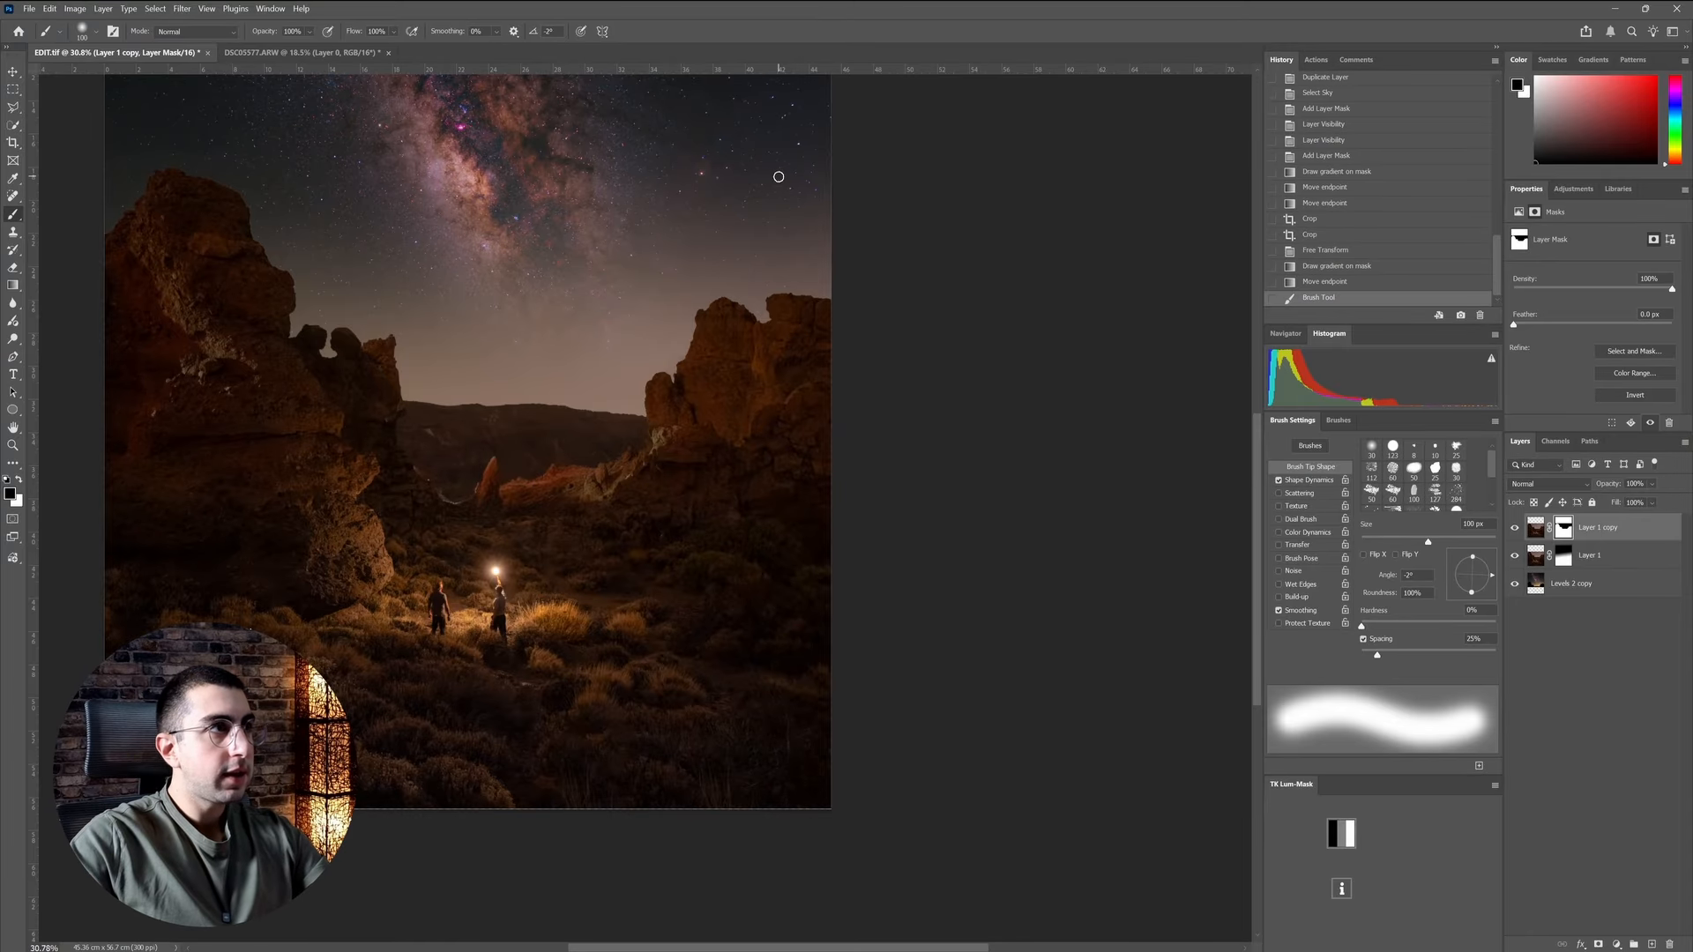
{"action": "left_click", "coordinate": [830, 170]}
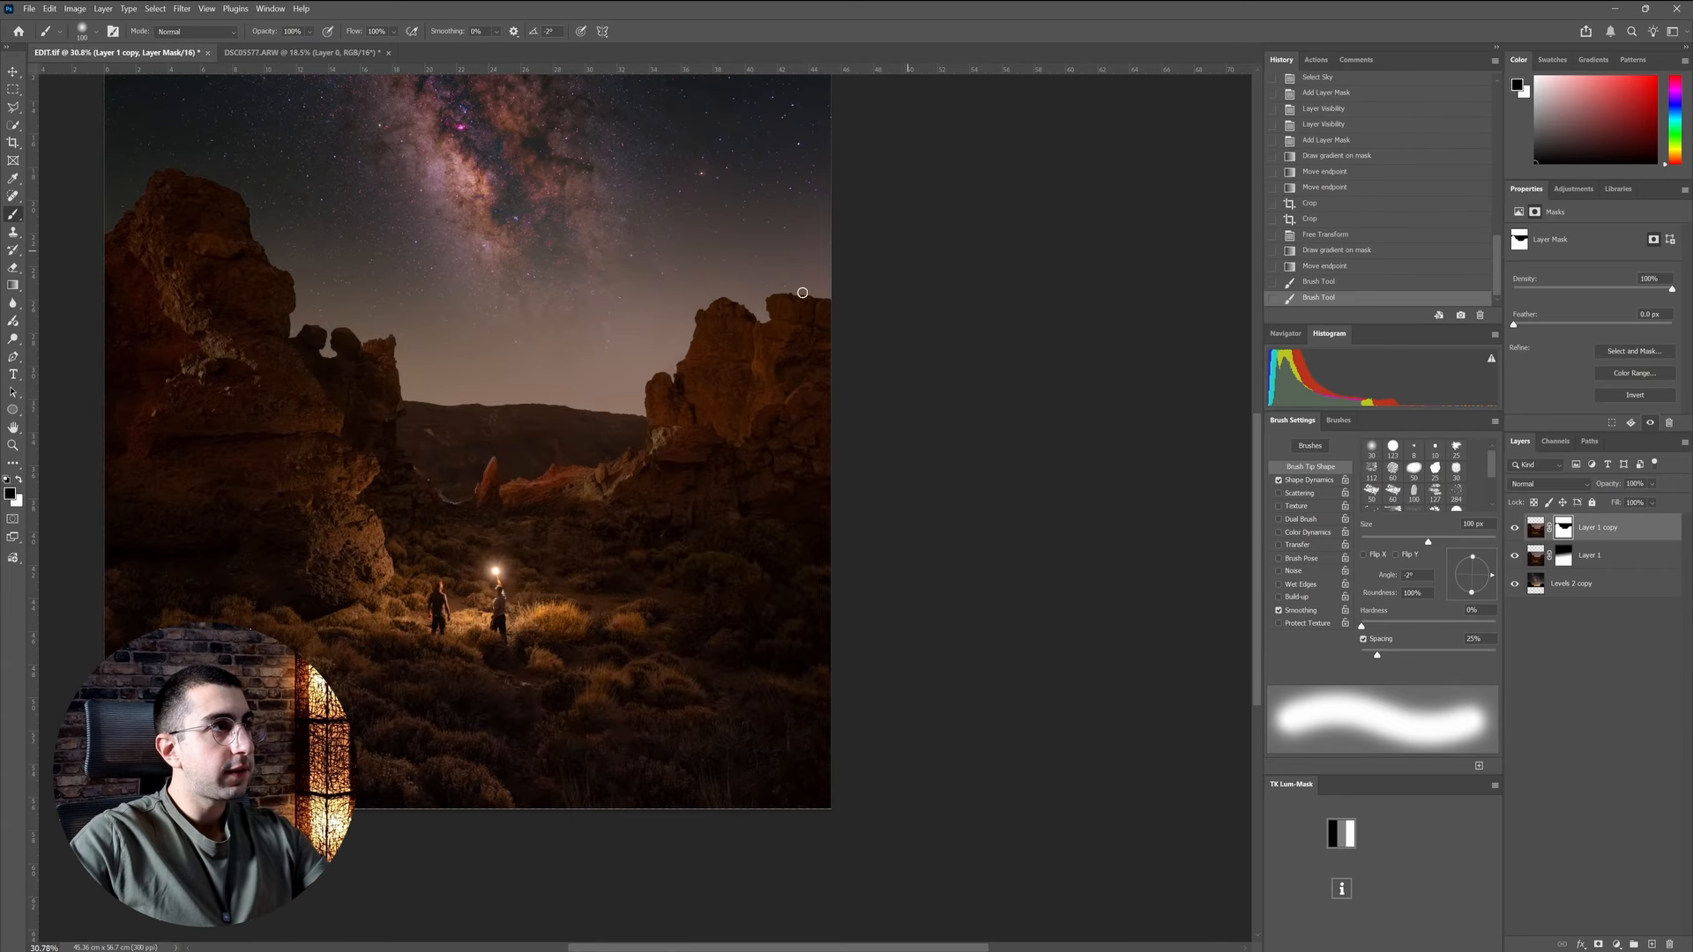
- Add a Hue/Saturation adjustment clipped to Layer 1 and set its saturation to +55
{"action": "scroll", "coordinate": [174, 124], "scroll_direction": "up", "scroll_amount": 5}
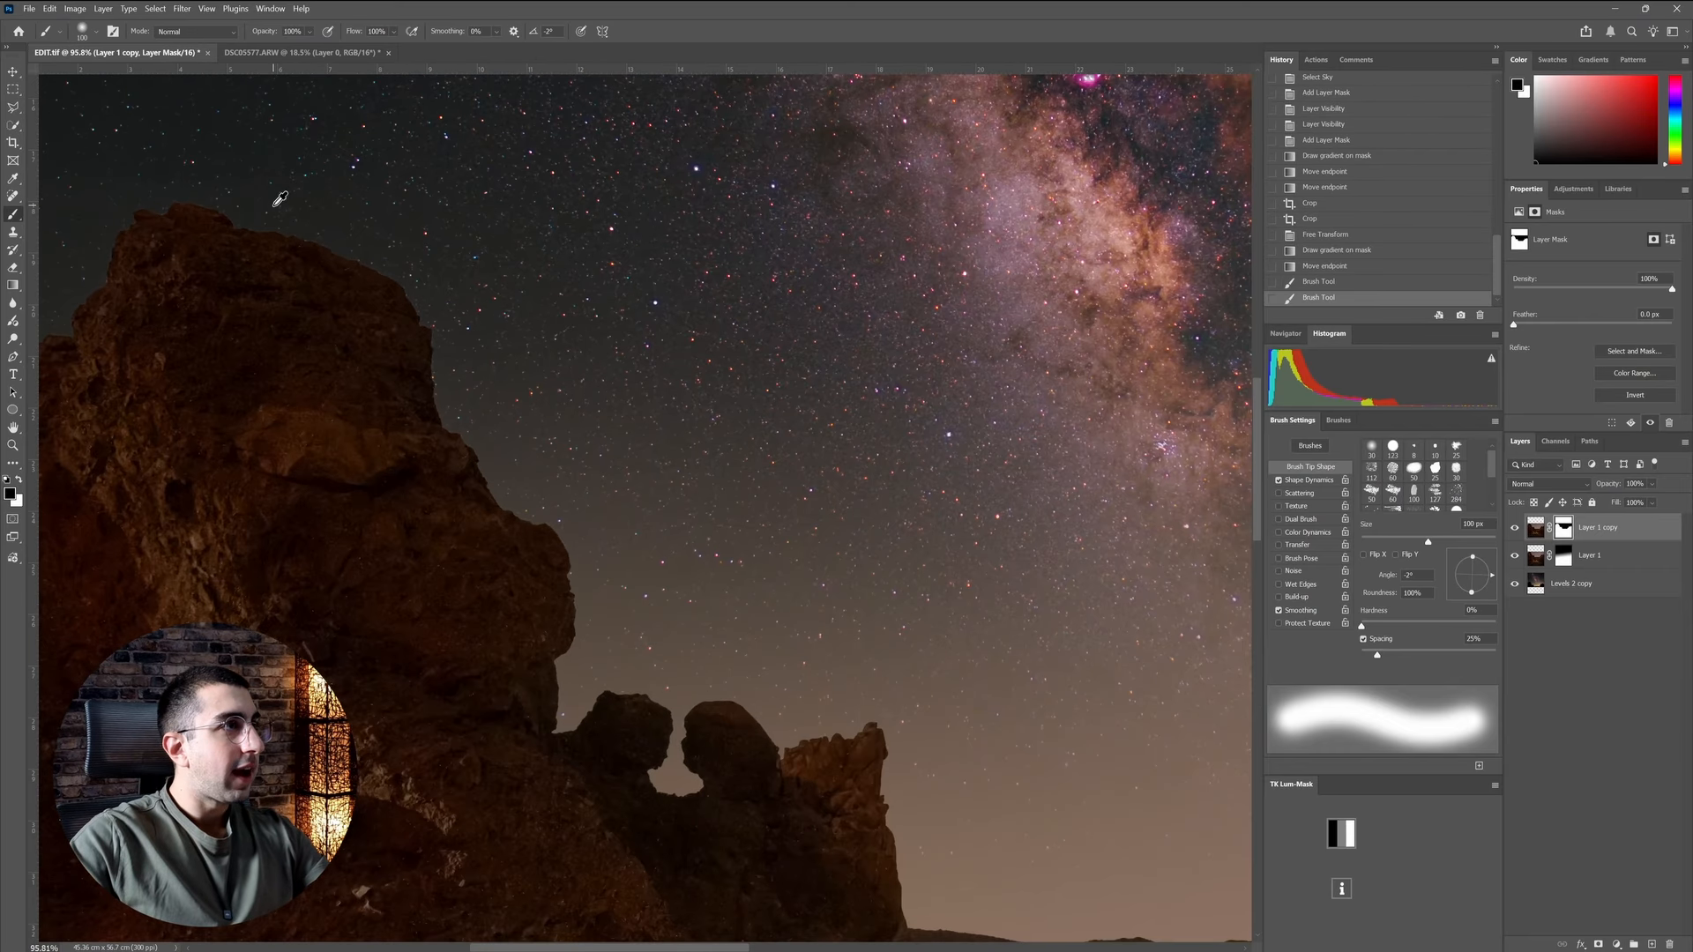
{"action": "scroll", "coordinate": [269, 195], "scroll_direction": "down", "scroll_amount": 4}
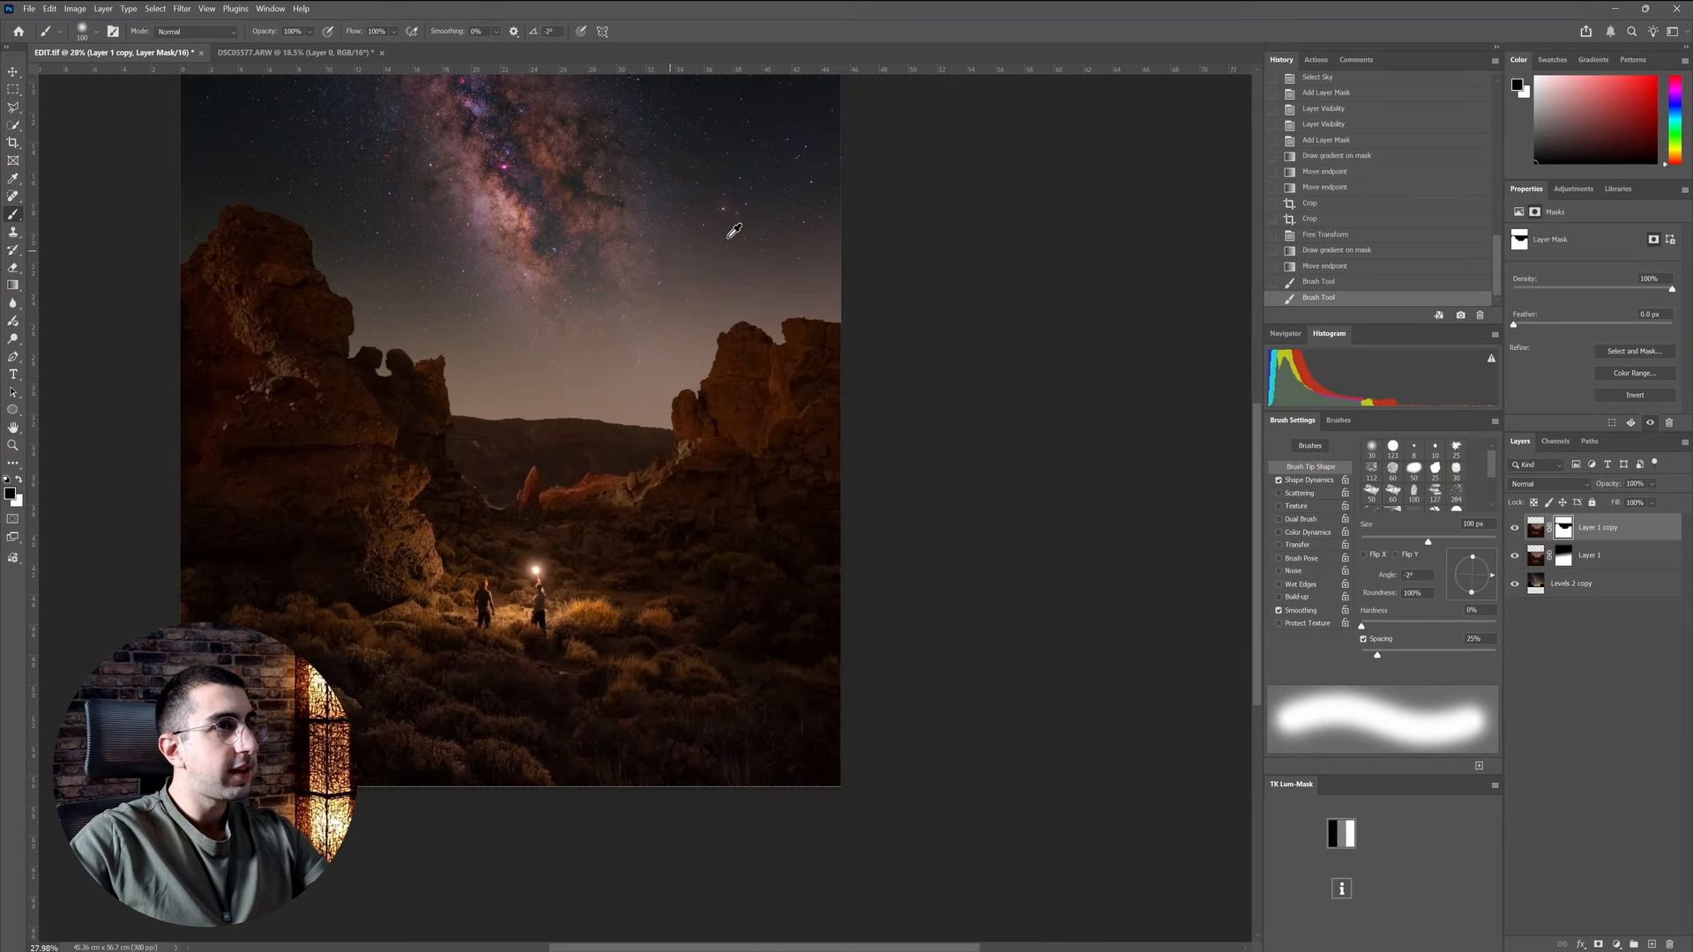
{"action": "scroll", "coordinate": [732, 205], "scroll_direction": "up", "scroll_amount": 3}
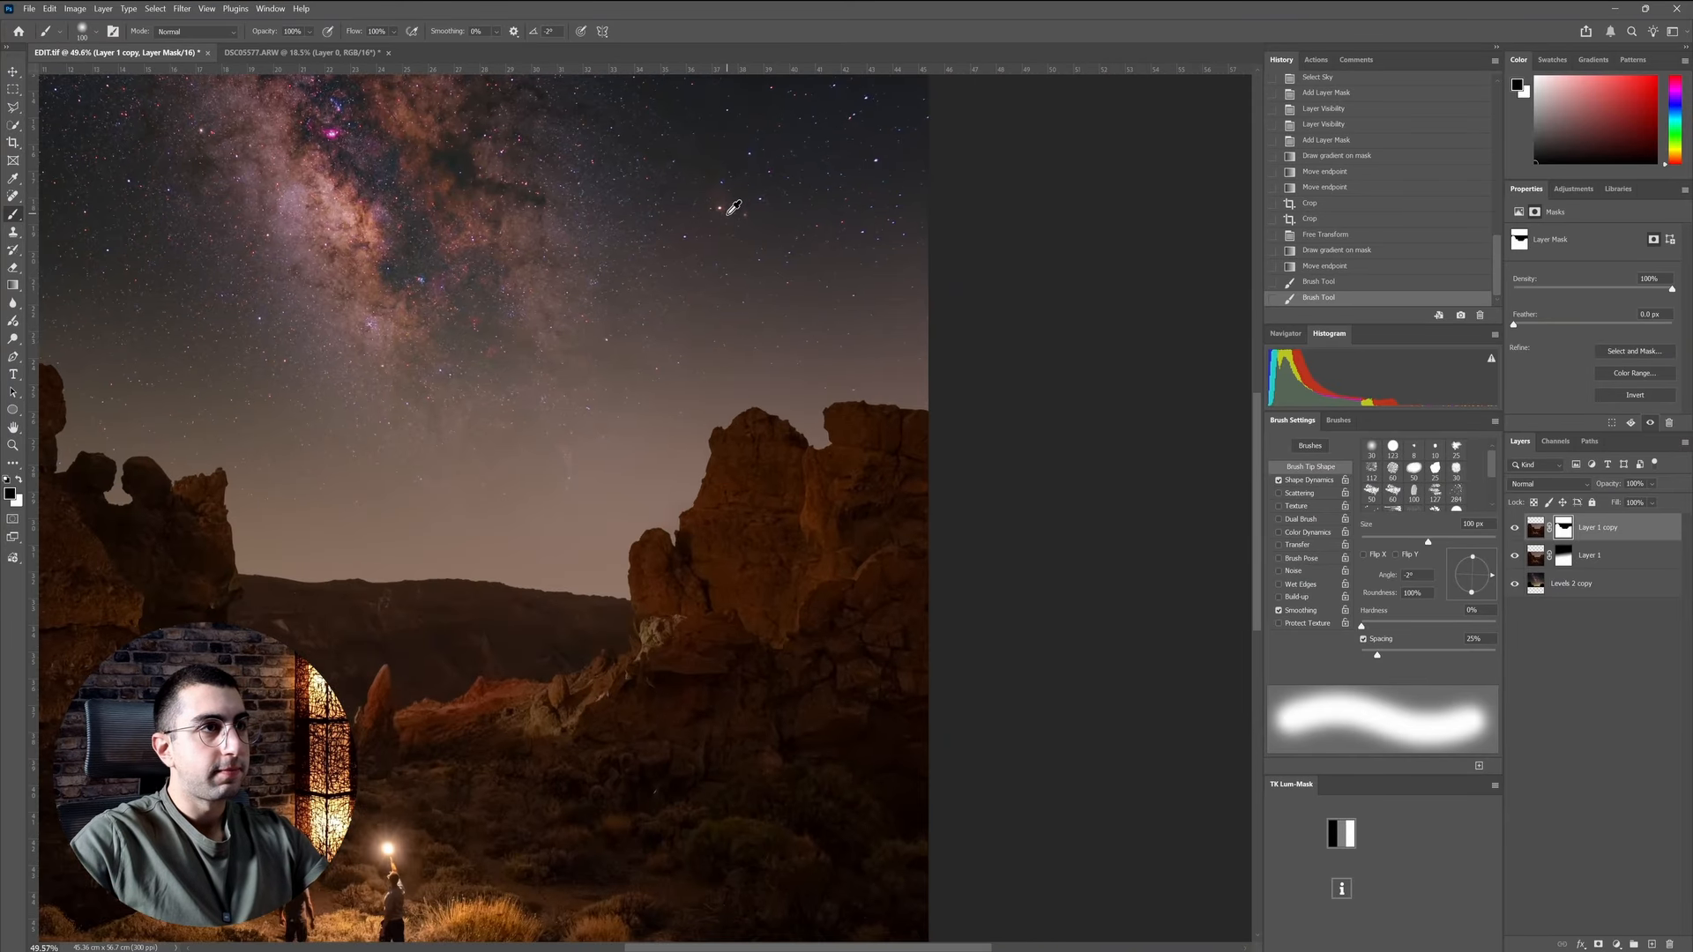
{"action": "scroll", "coordinate": [724, 208], "scroll_direction": "down", "scroll_amount": 5}
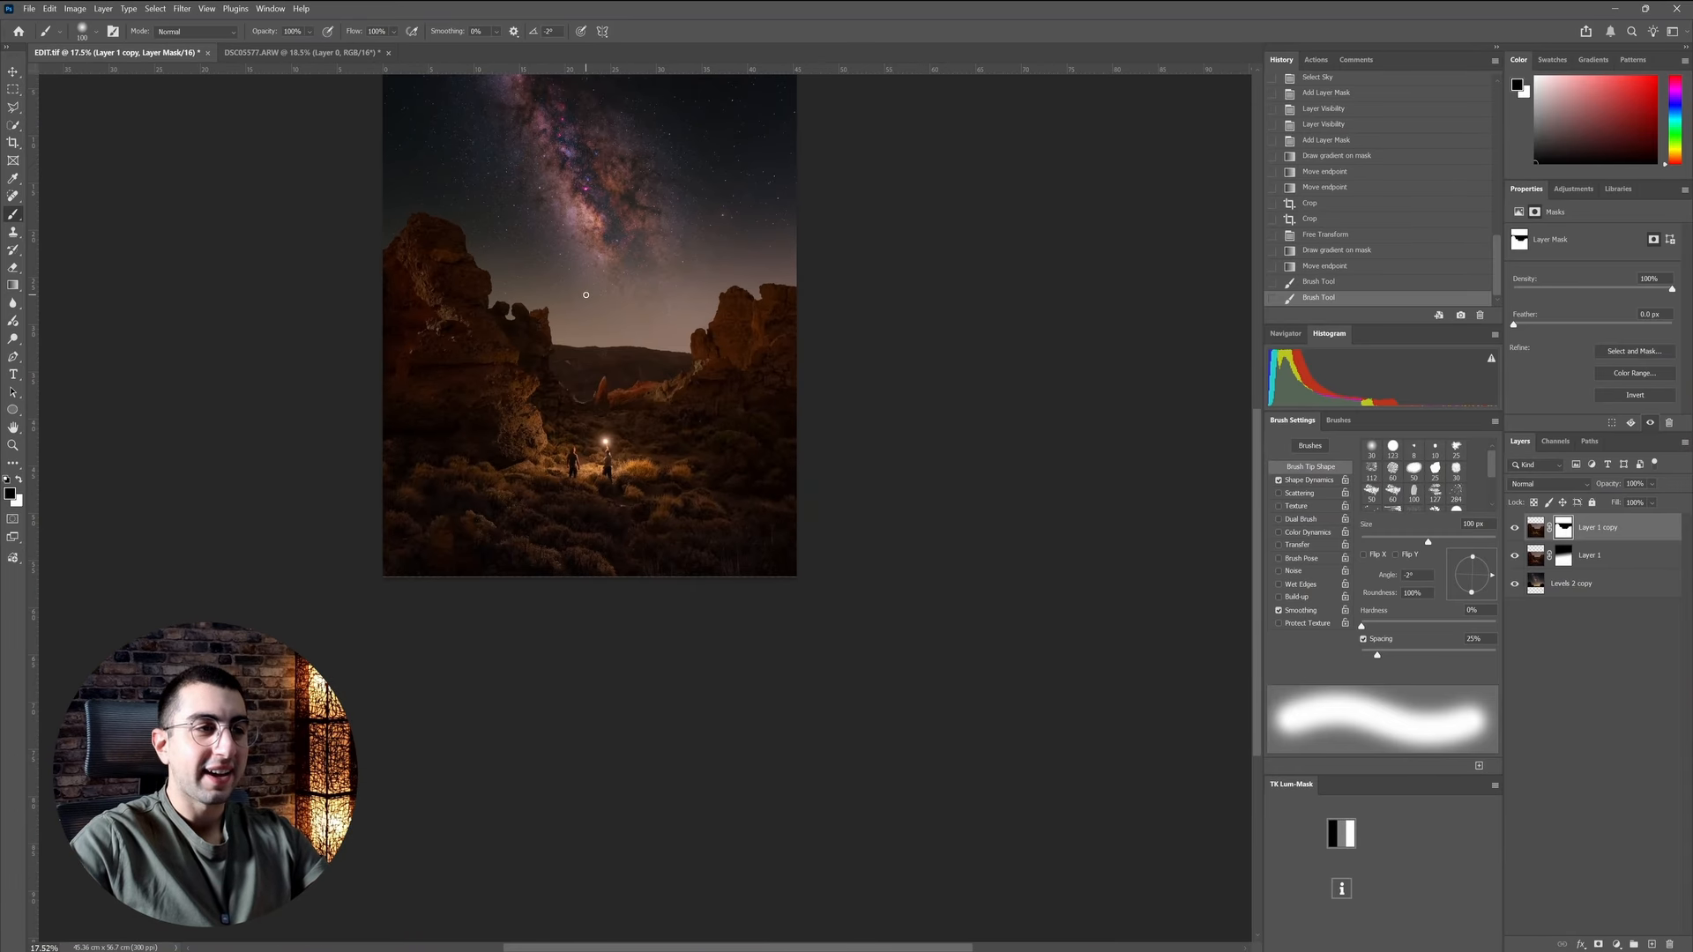
{"action": "scroll", "coordinate": [476, 217], "scroll_direction": "up", "scroll_amount": 2}
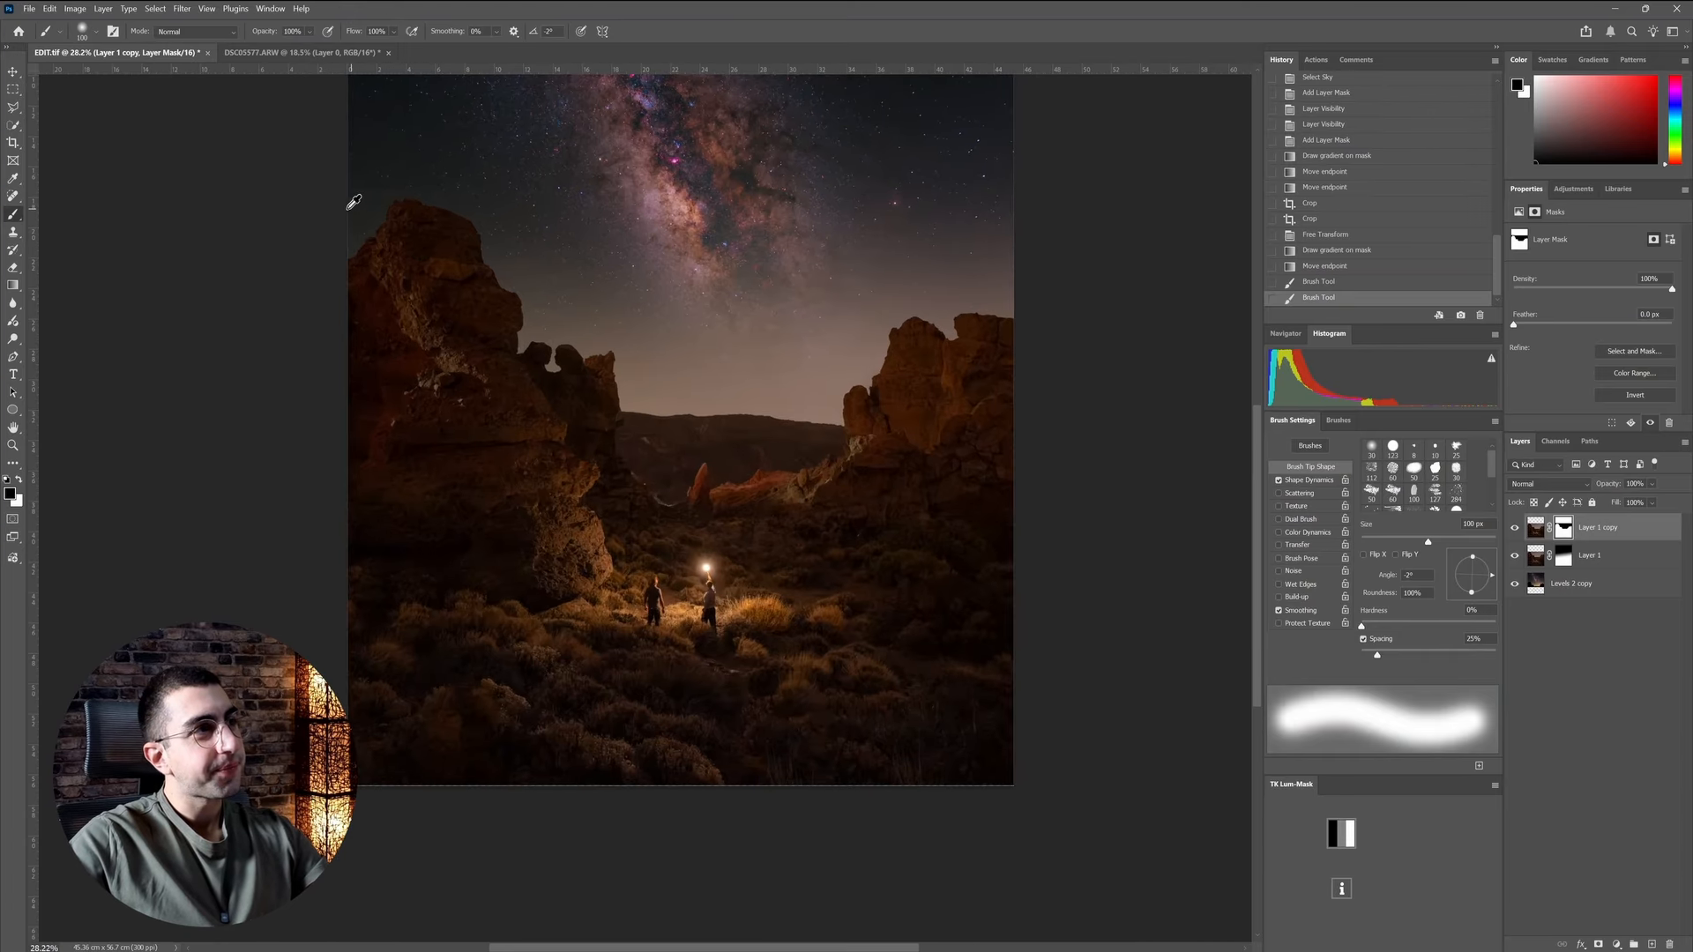
{"action": "left_click", "coordinate": [1563, 558]}
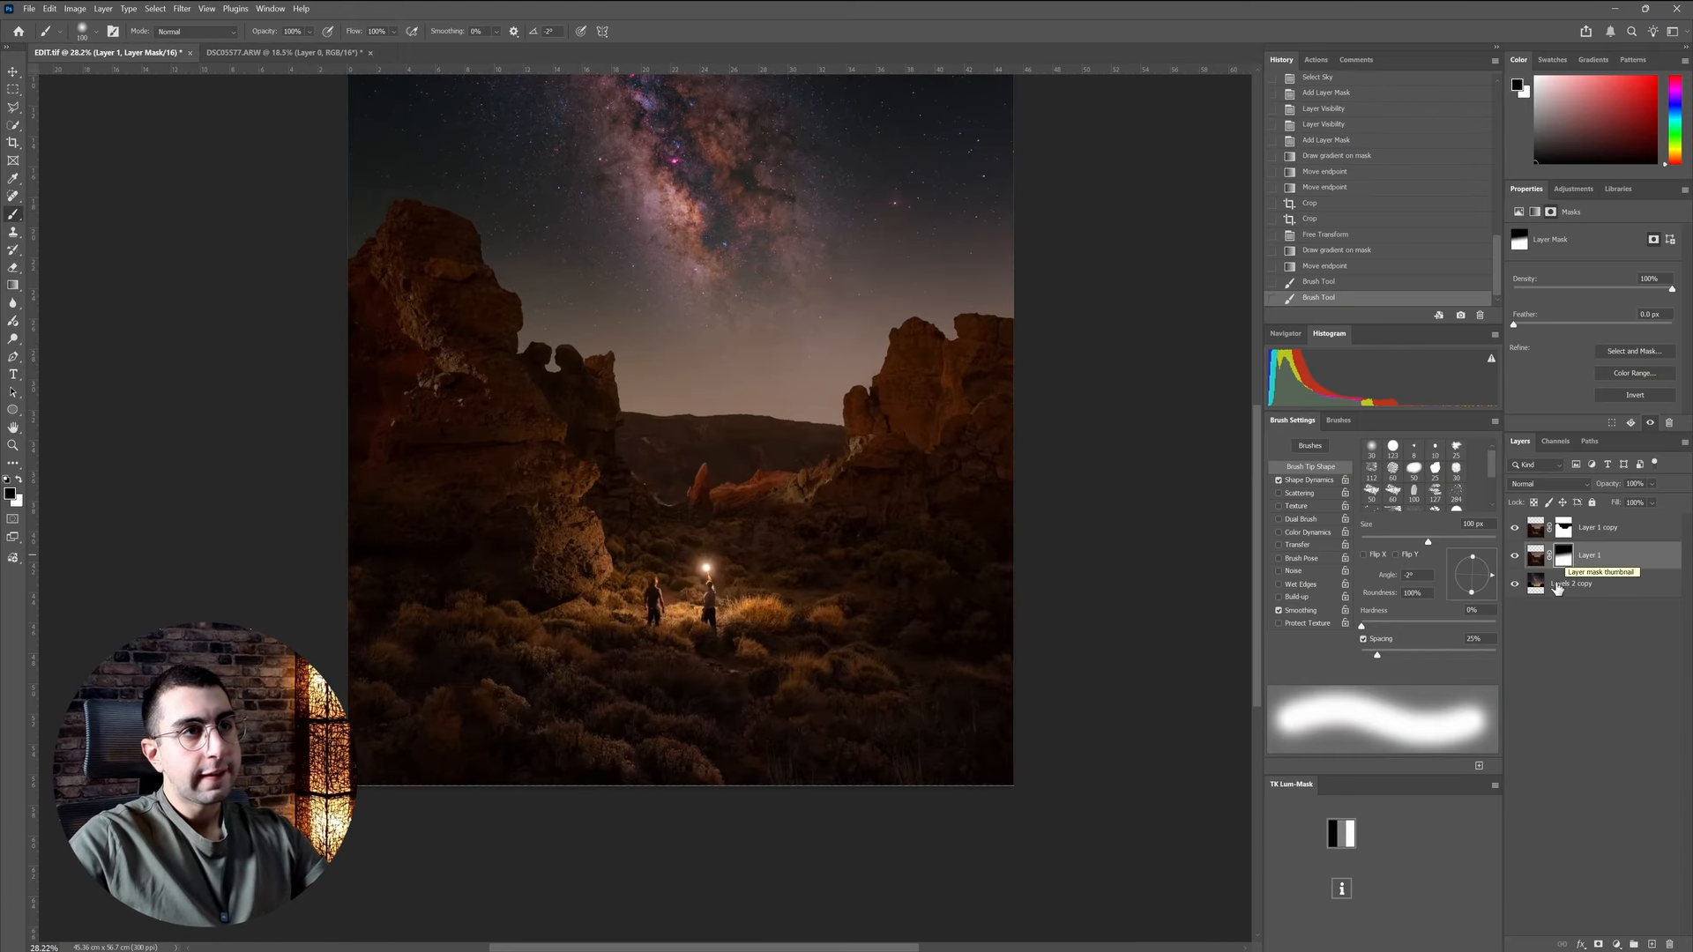
{"action": "scroll", "coordinate": [794, 344], "scroll_direction": "down", "scroll_amount": 2}
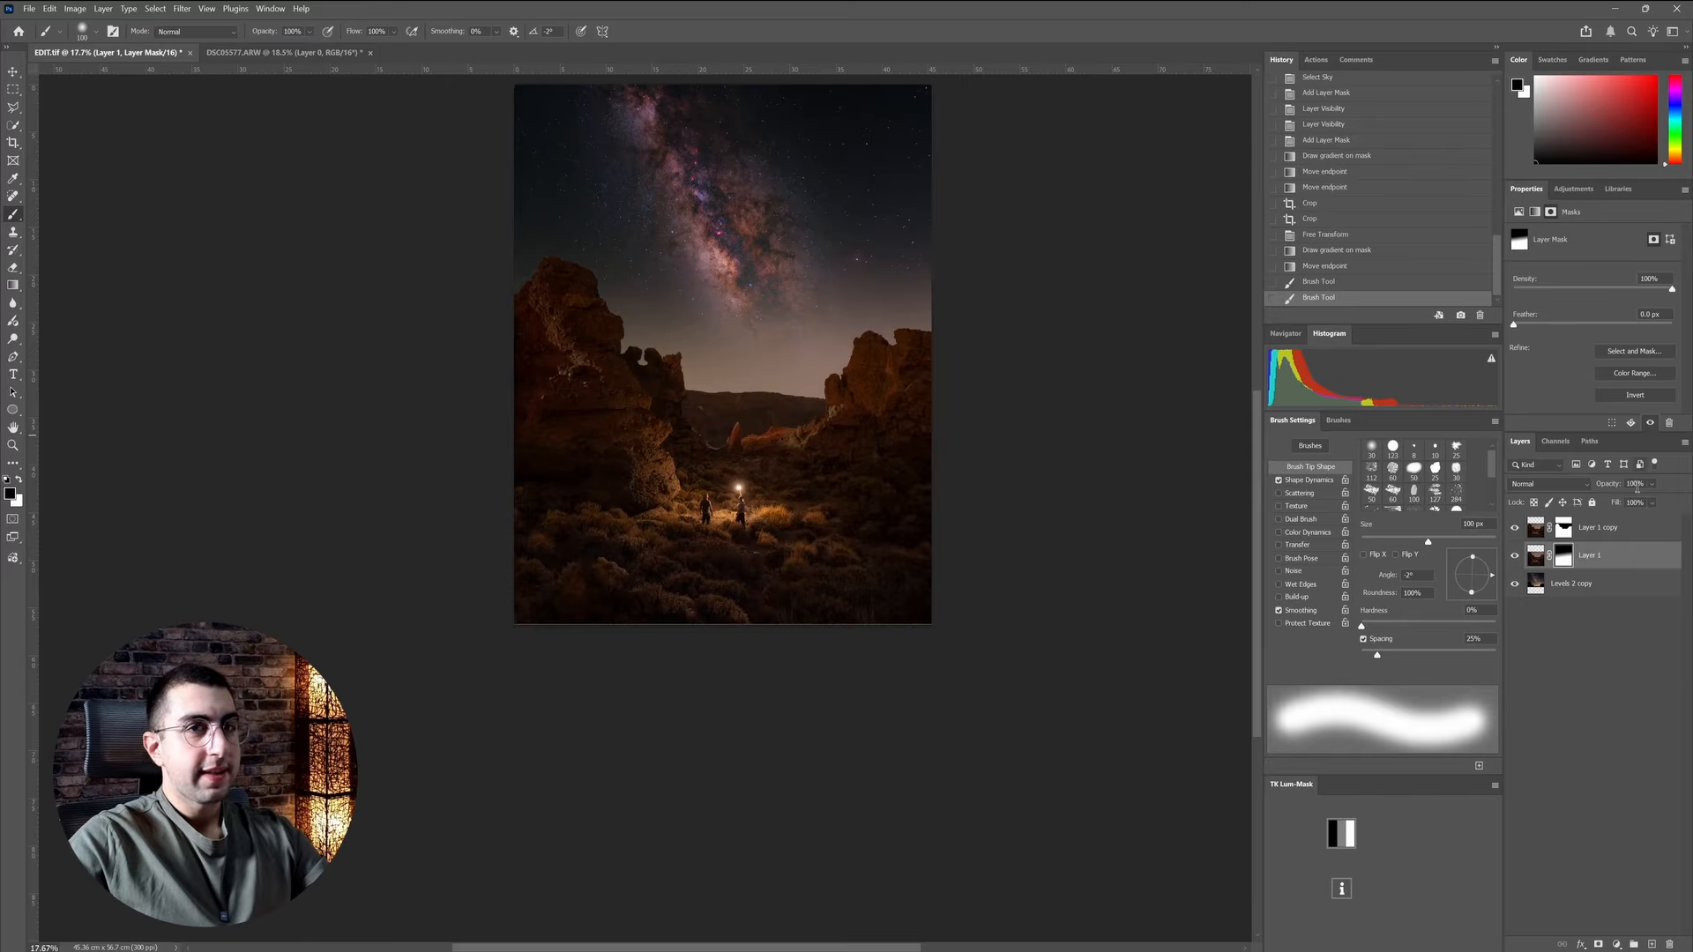
{"action": "left_click", "coordinate": [1621, 945]}
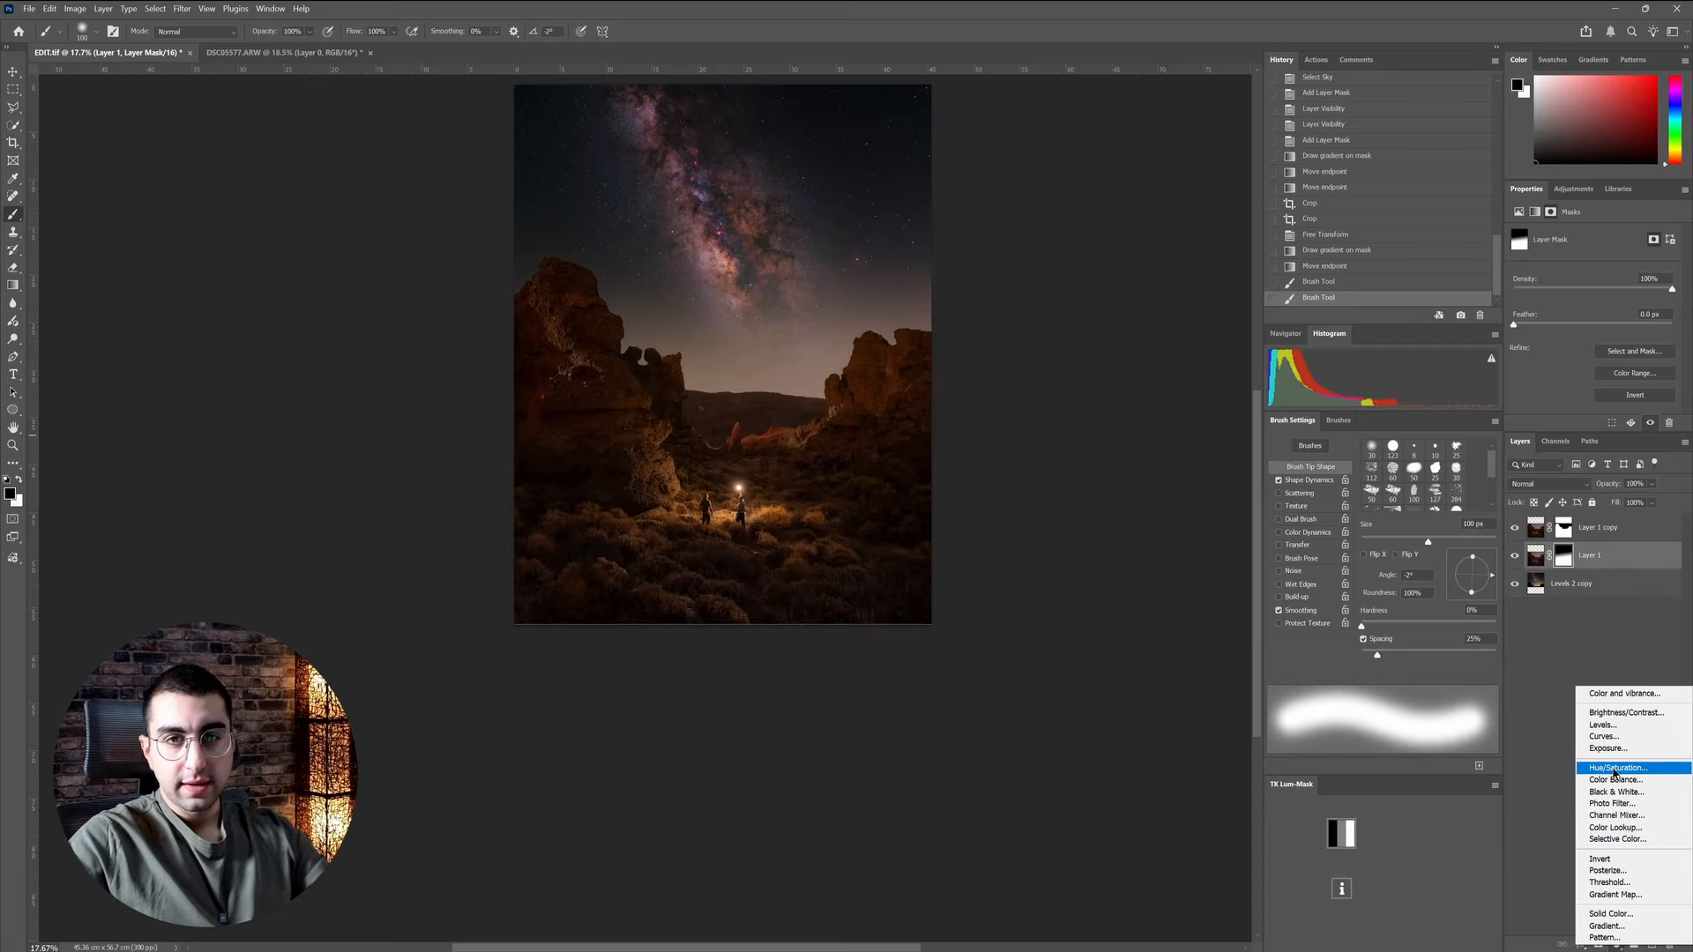
{"action": "left_click", "coordinate": [1614, 770]}
{"action": "key", "text": "ctrl+alt+g"}
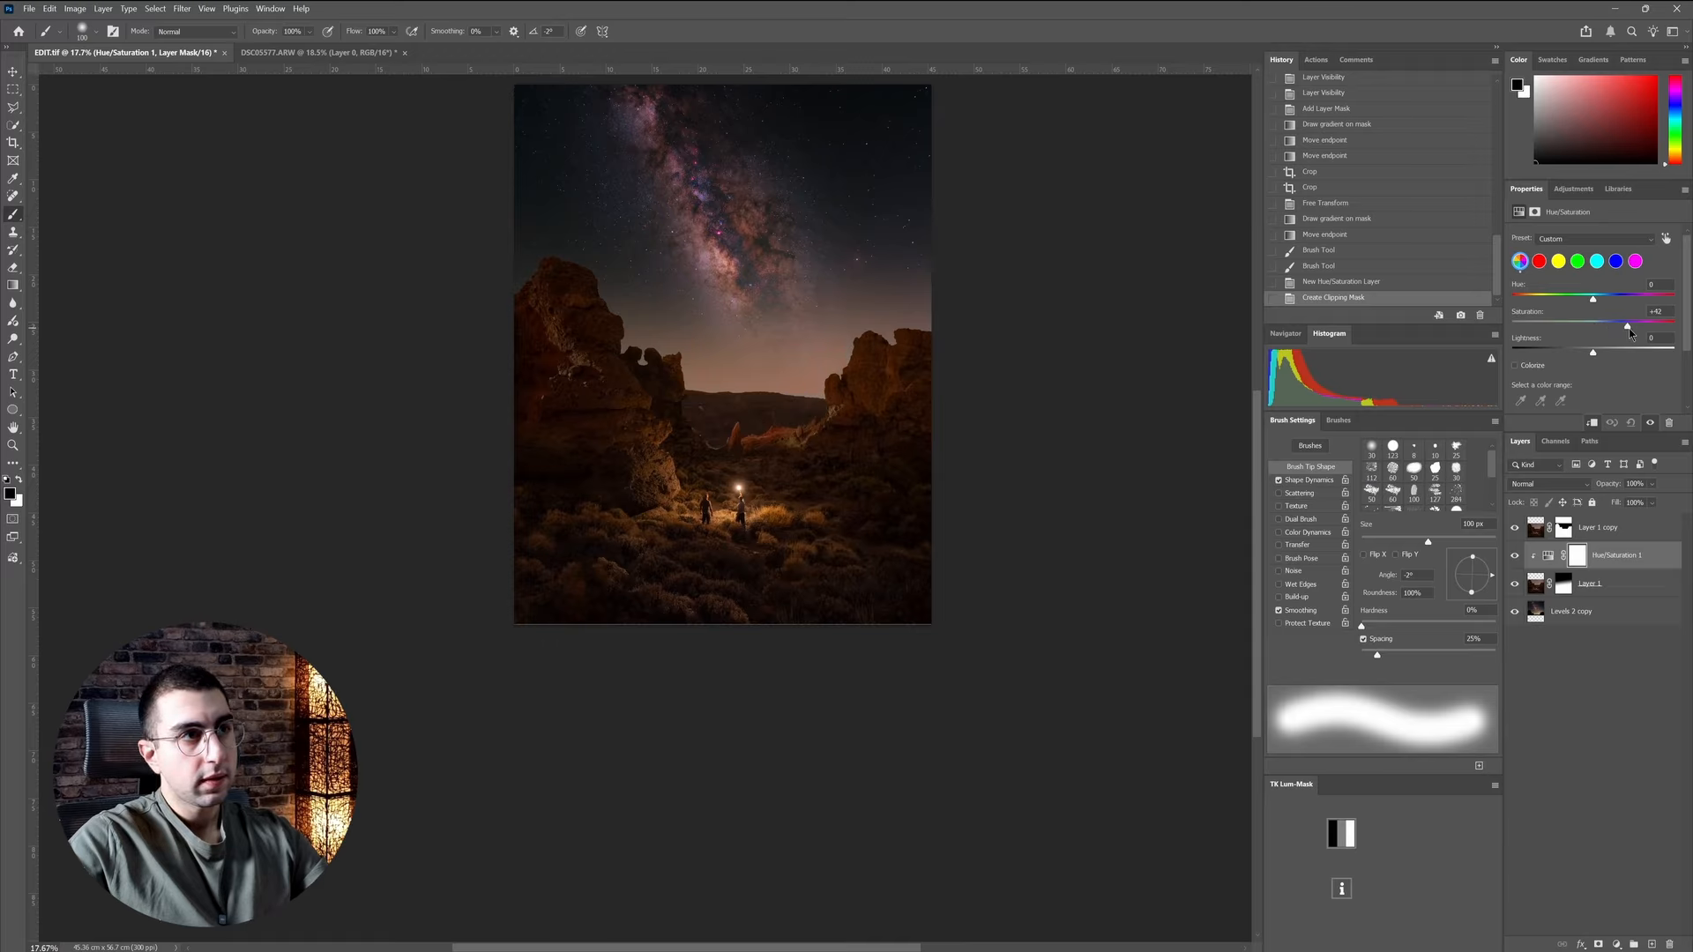
{"action": "left_click_drag", "start_coordinate": [1629, 329], "coordinate": [1640, 340]}
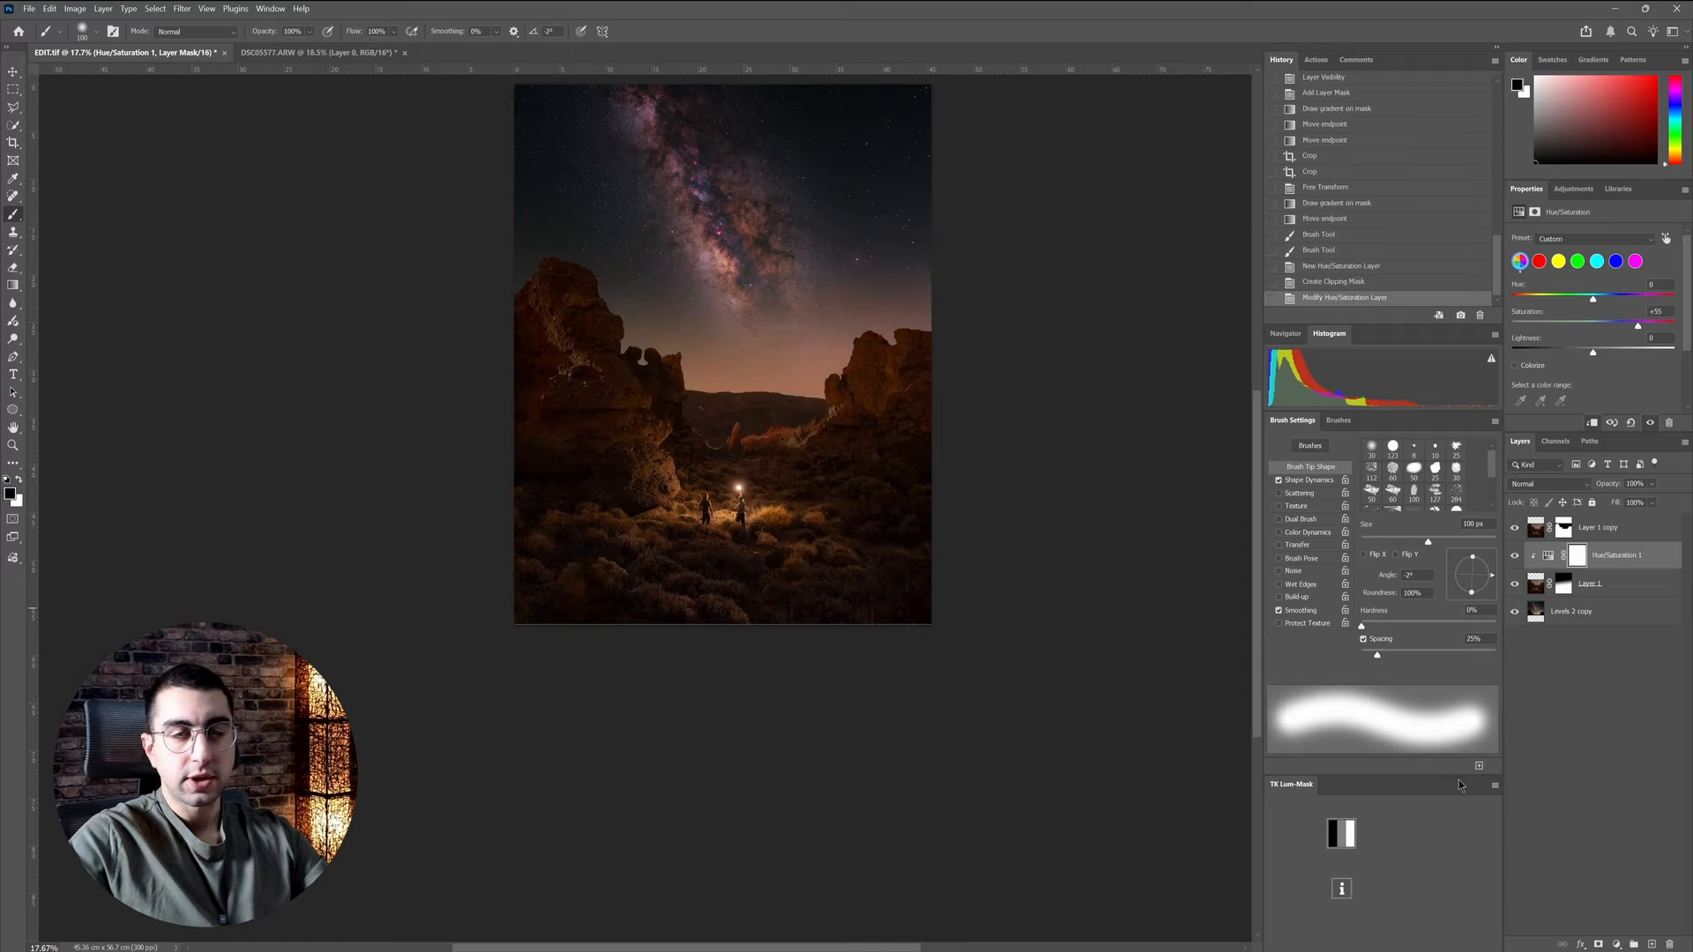
- Add a clipped Color Balance adjustment above Hue/Saturation 1 with midtones at Cyan-Red -10, Magenta-Green +8 and Yellow-Blue -25
{"action": "left_click", "coordinate": [1612, 775]}
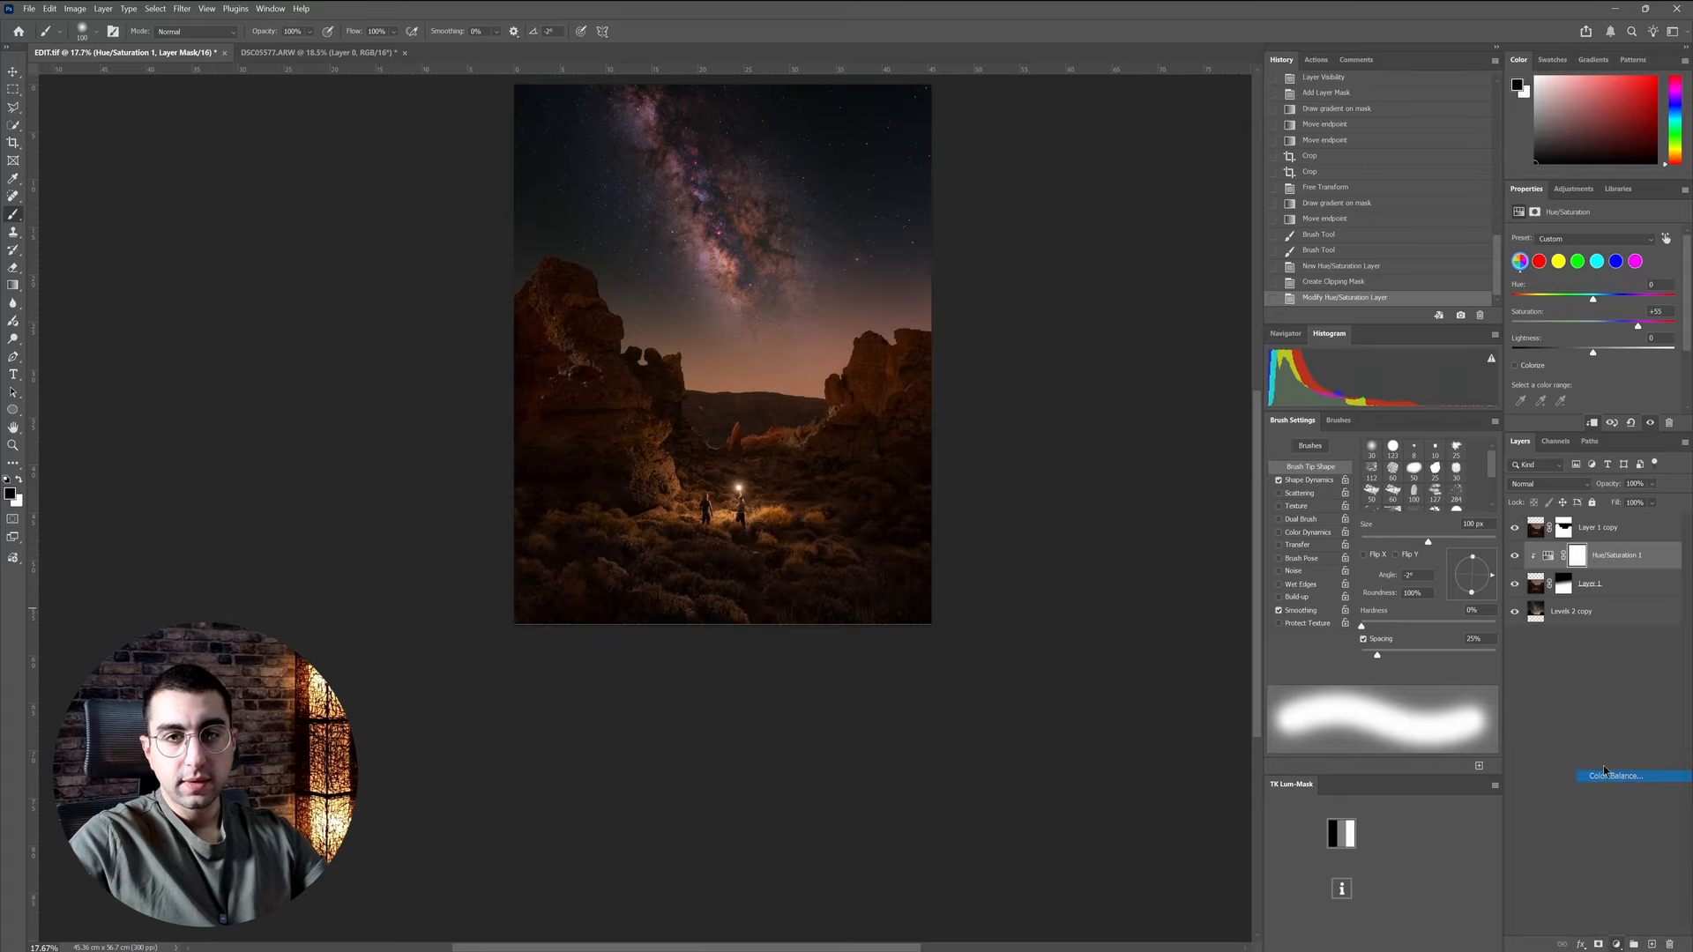
{"action": "key", "text": "ctrl+alt+g"}
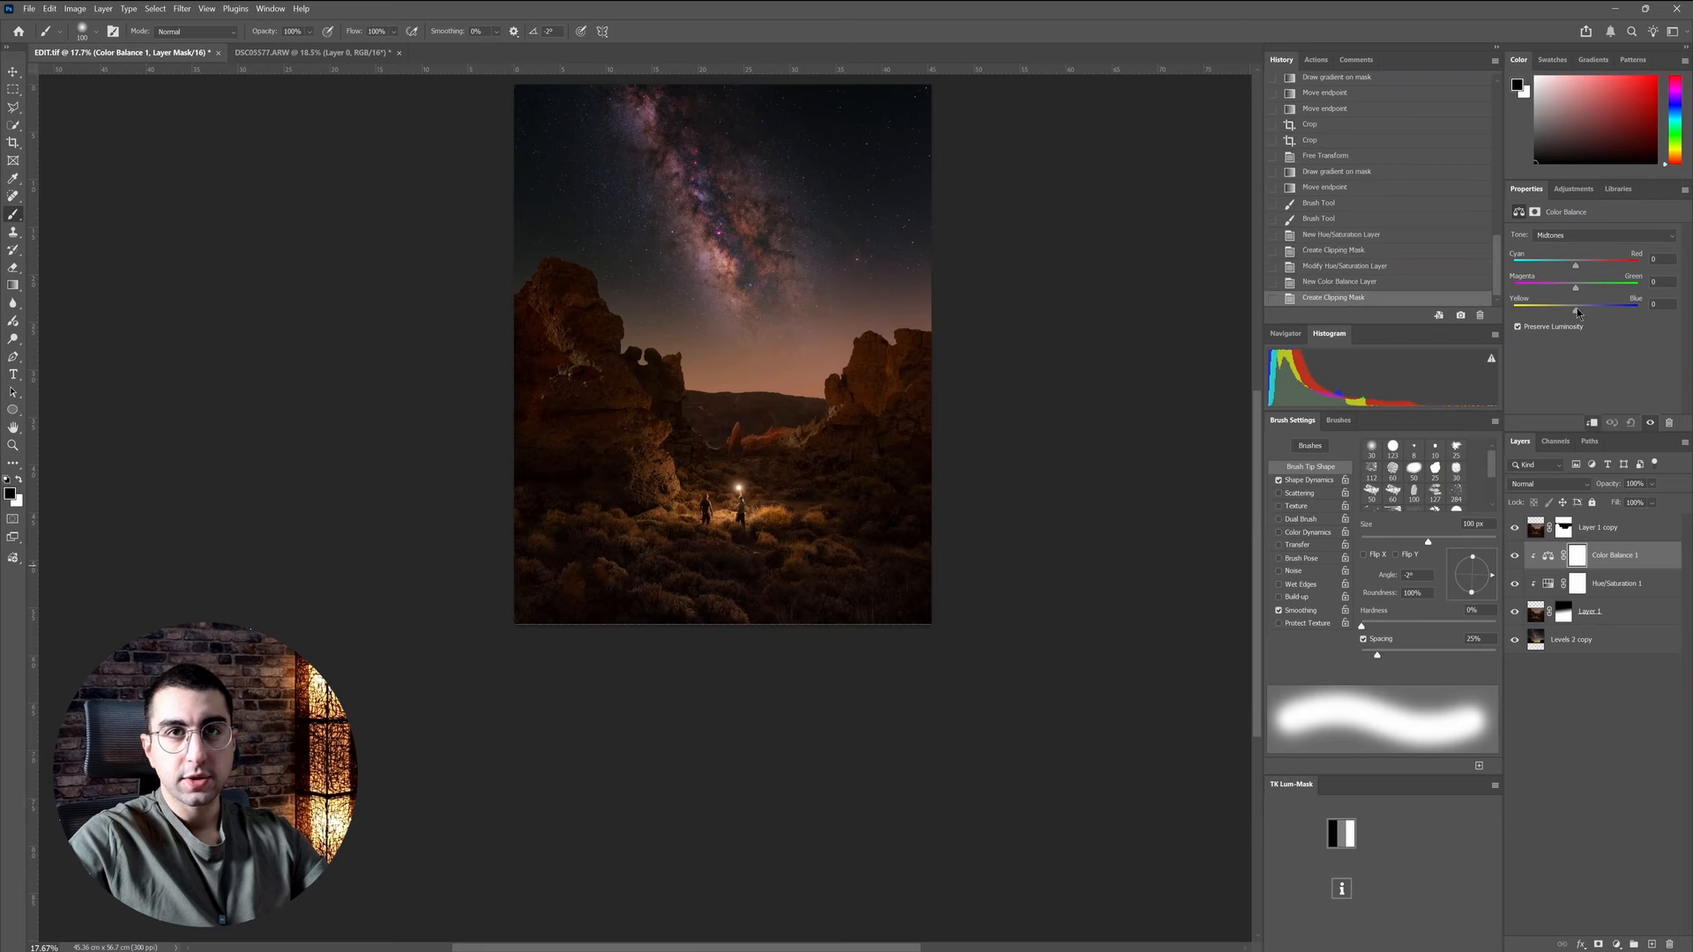
{"action": "left_click_drag", "start_coordinate": [1578, 312], "coordinate": [1560, 312]}
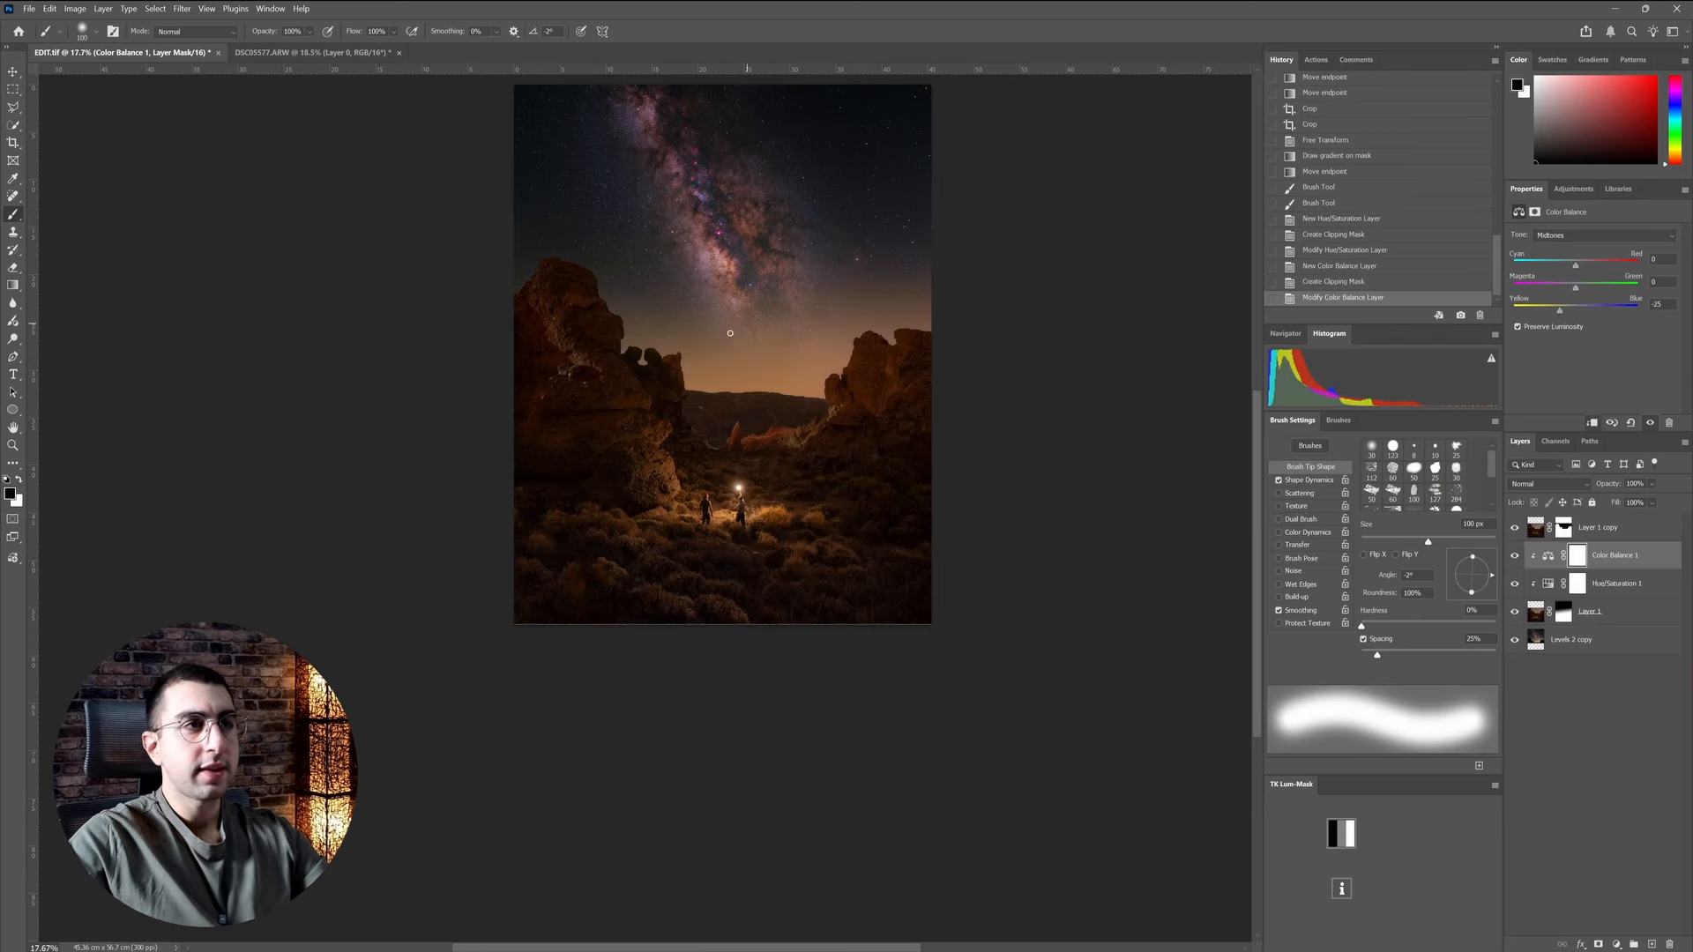
{"action": "left_click_drag", "start_coordinate": [1576, 265], "coordinate": [1584, 287]}
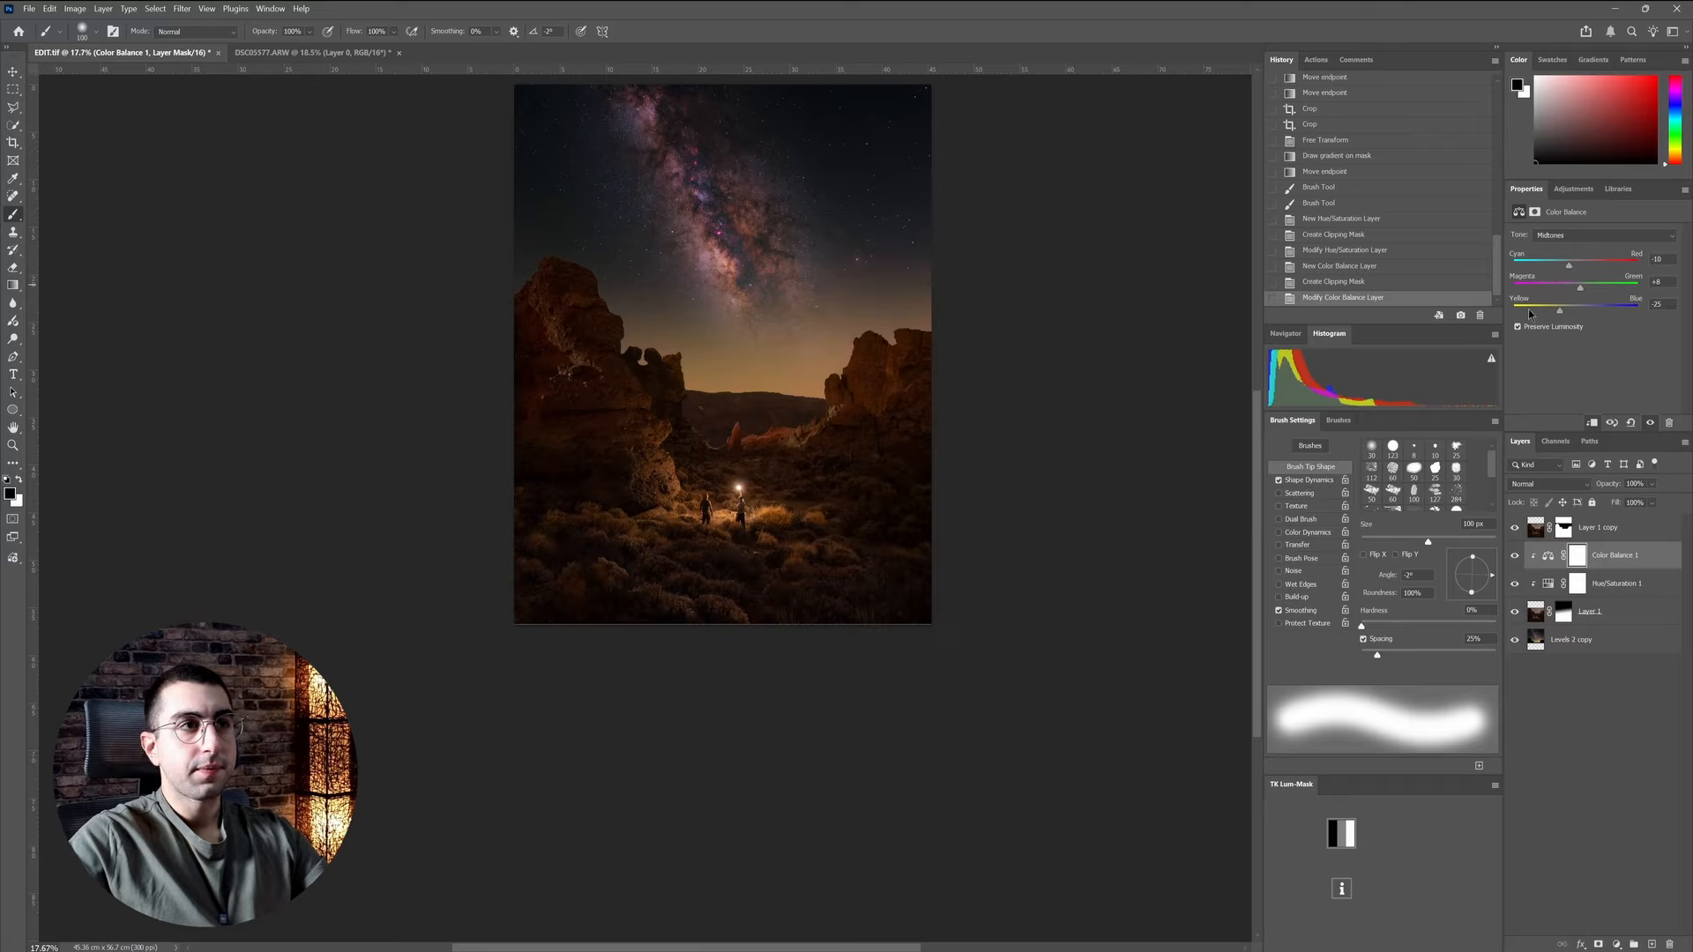
- Merge all visible layers into one and duplicate the merged layer
{"action": "scroll", "coordinate": [703, 339], "scroll_direction": "down", "scroll_amount": 3}
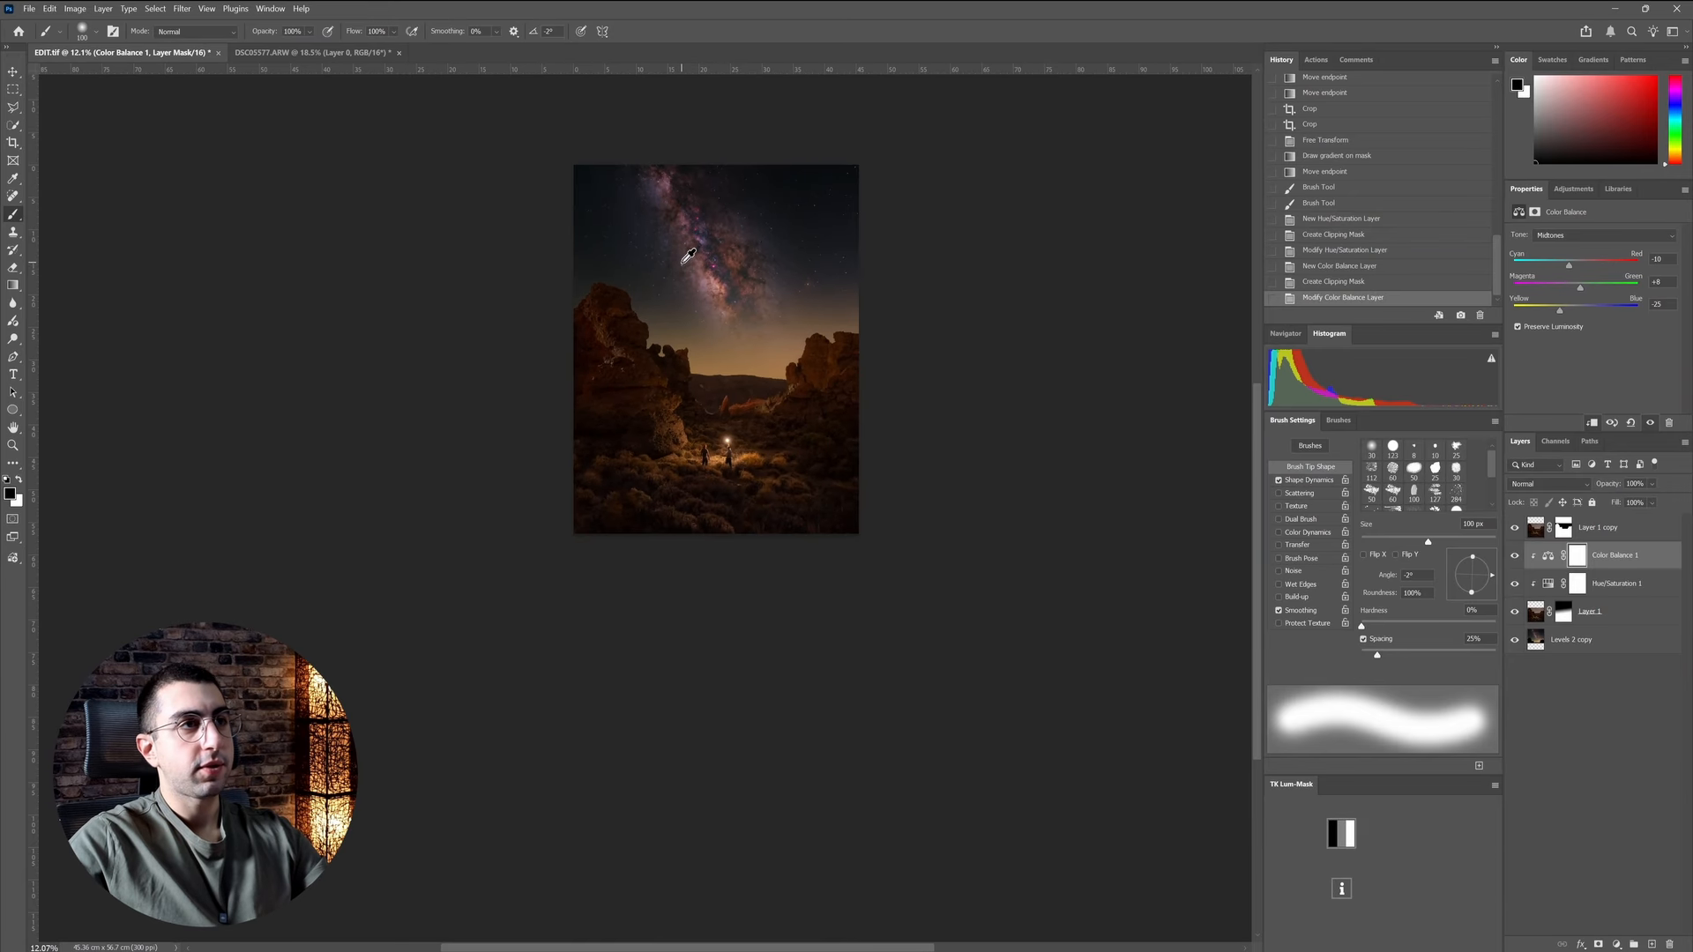
{"action": "scroll", "coordinate": [725, 218], "scroll_direction": "up", "scroll_amount": 4}
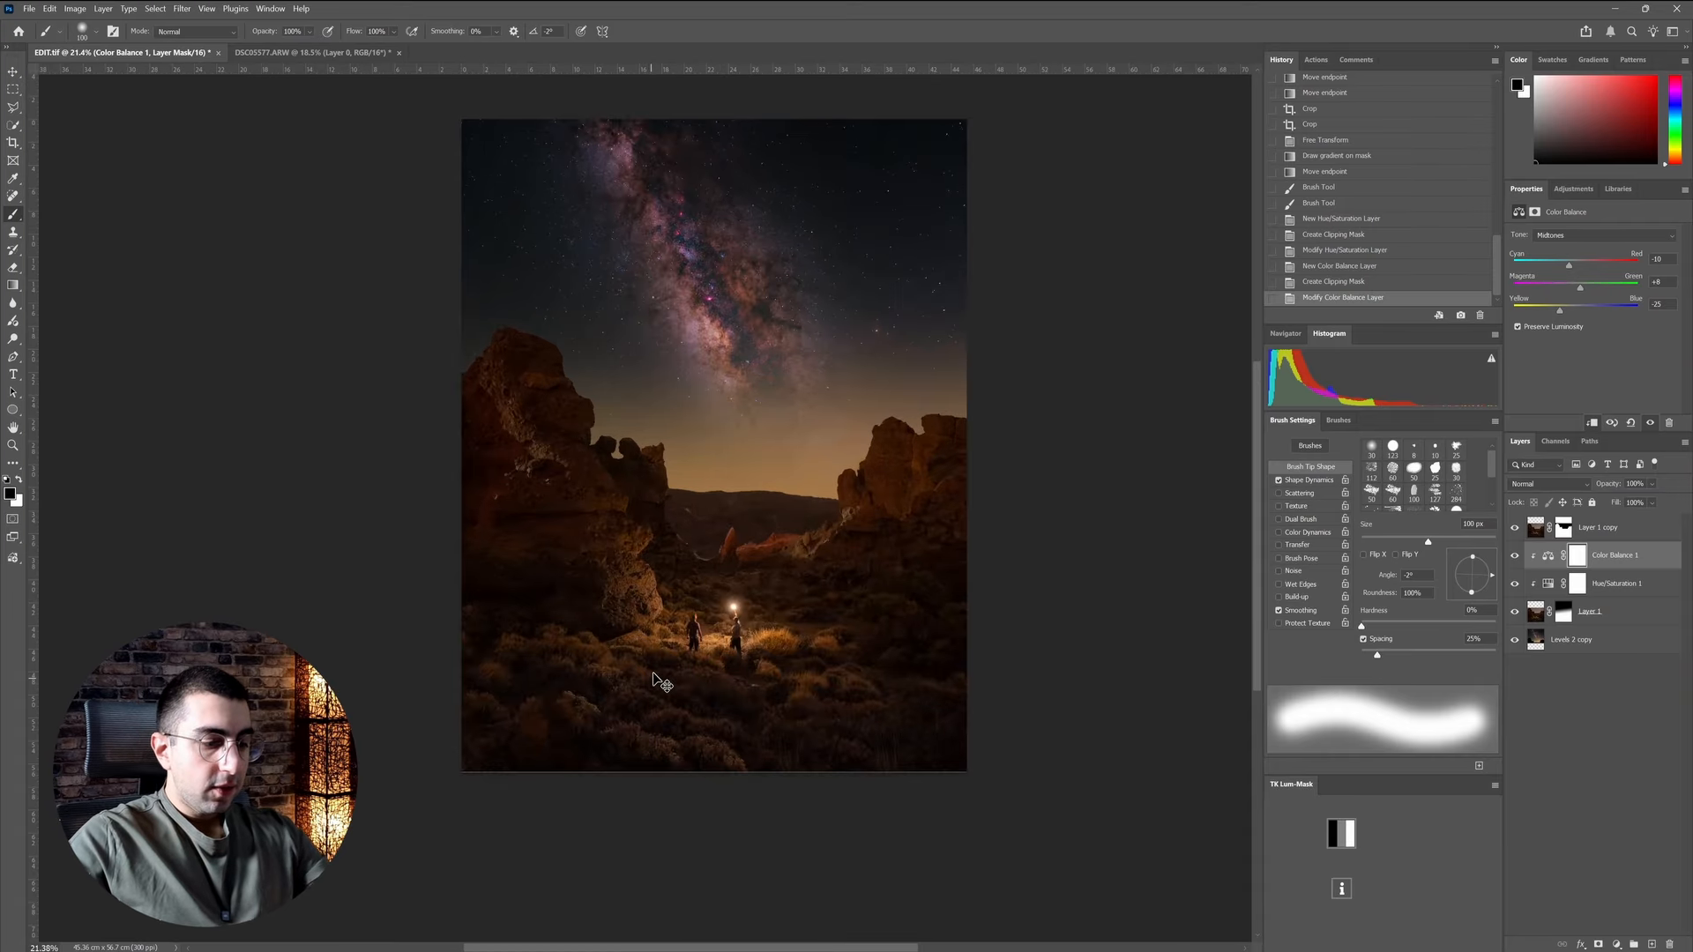
{"action": "key", "text": "ctrl+shift+e"}
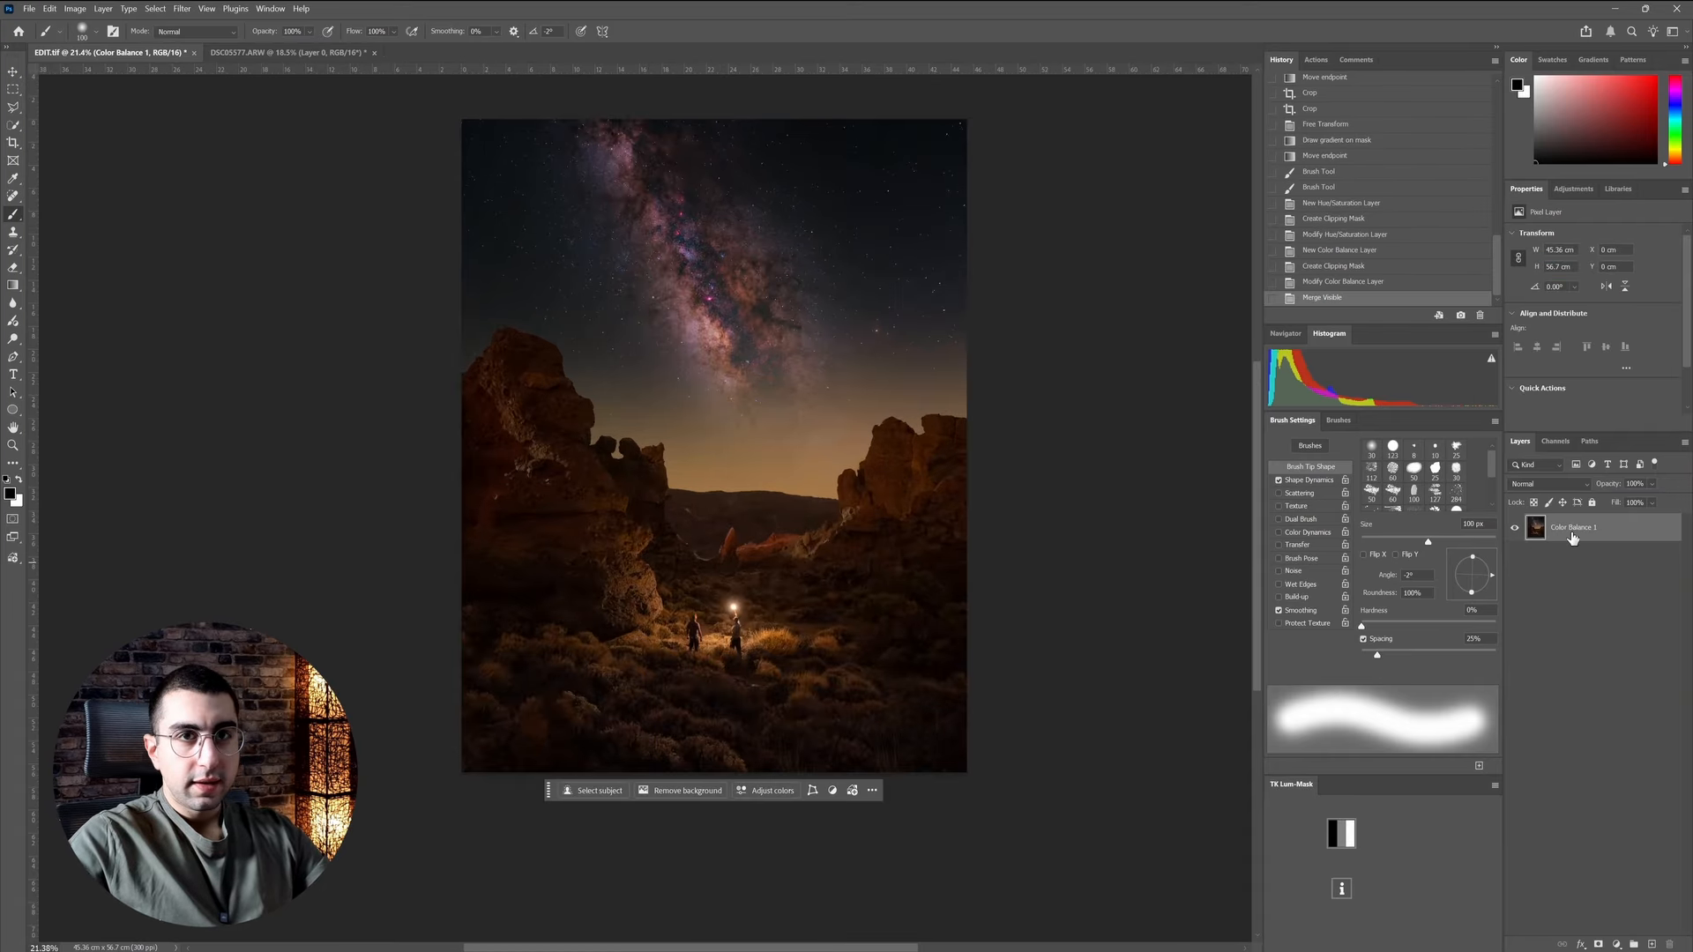
{"action": "left_click_drag", "start_coordinate": [1572, 538], "coordinate": [1651, 944]}
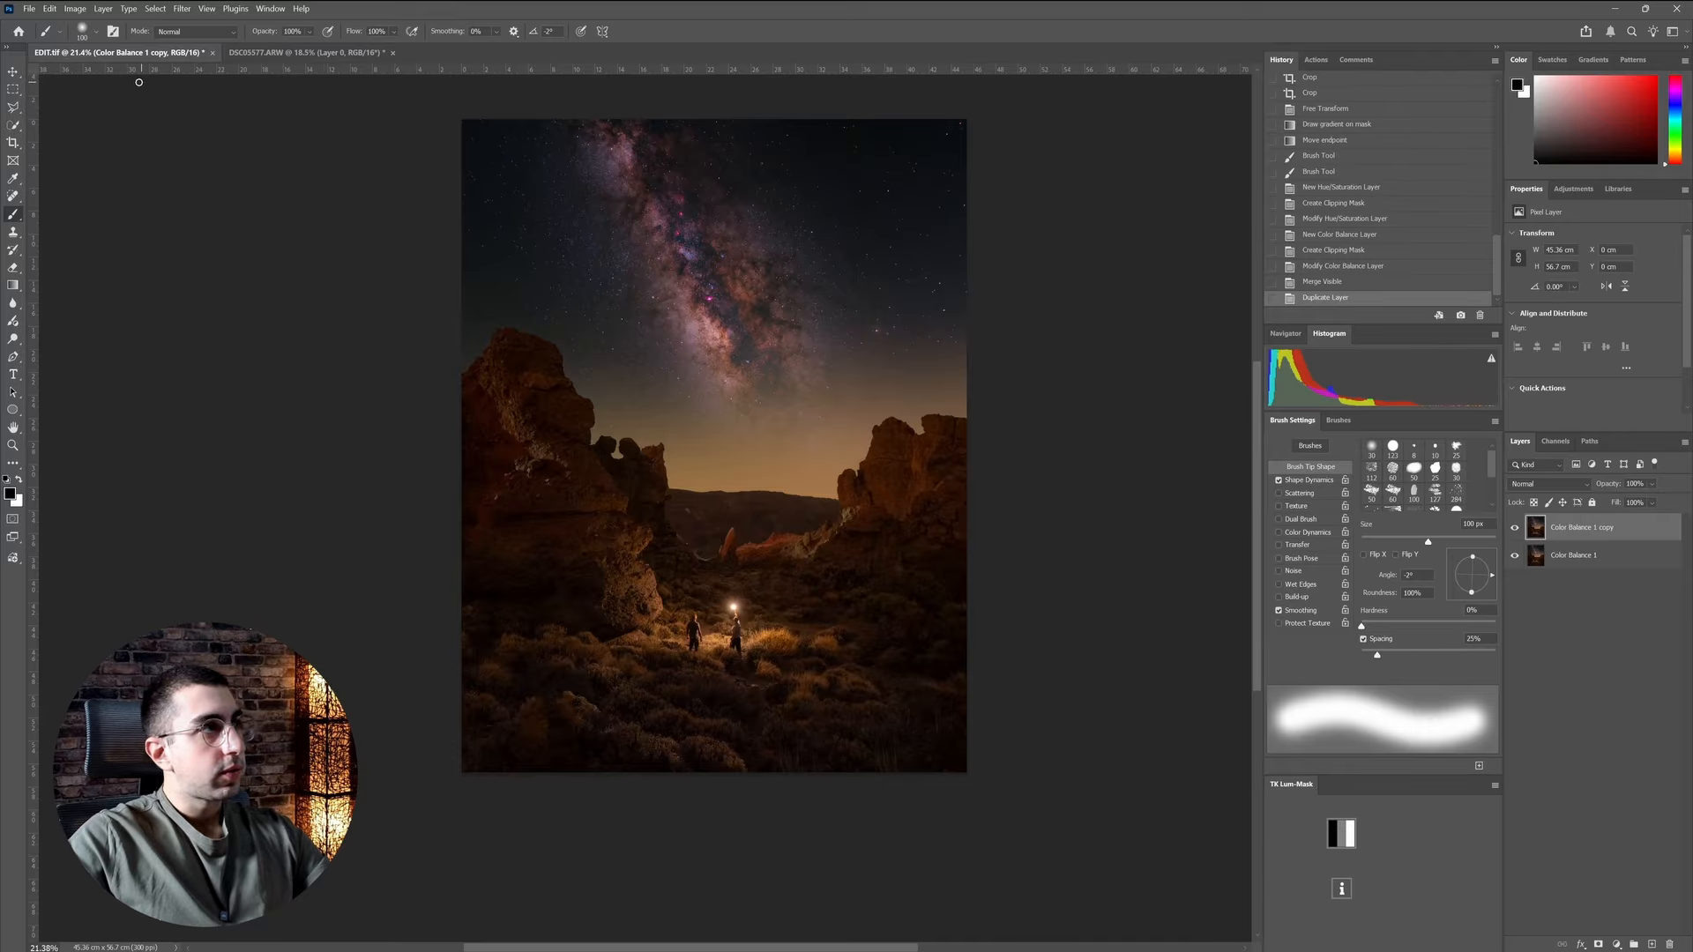
- Try Apply Image on the duplicated layer with Multiply blending at 100% opacity, and undo it
{"action": "left_click", "coordinate": [75, 9]}
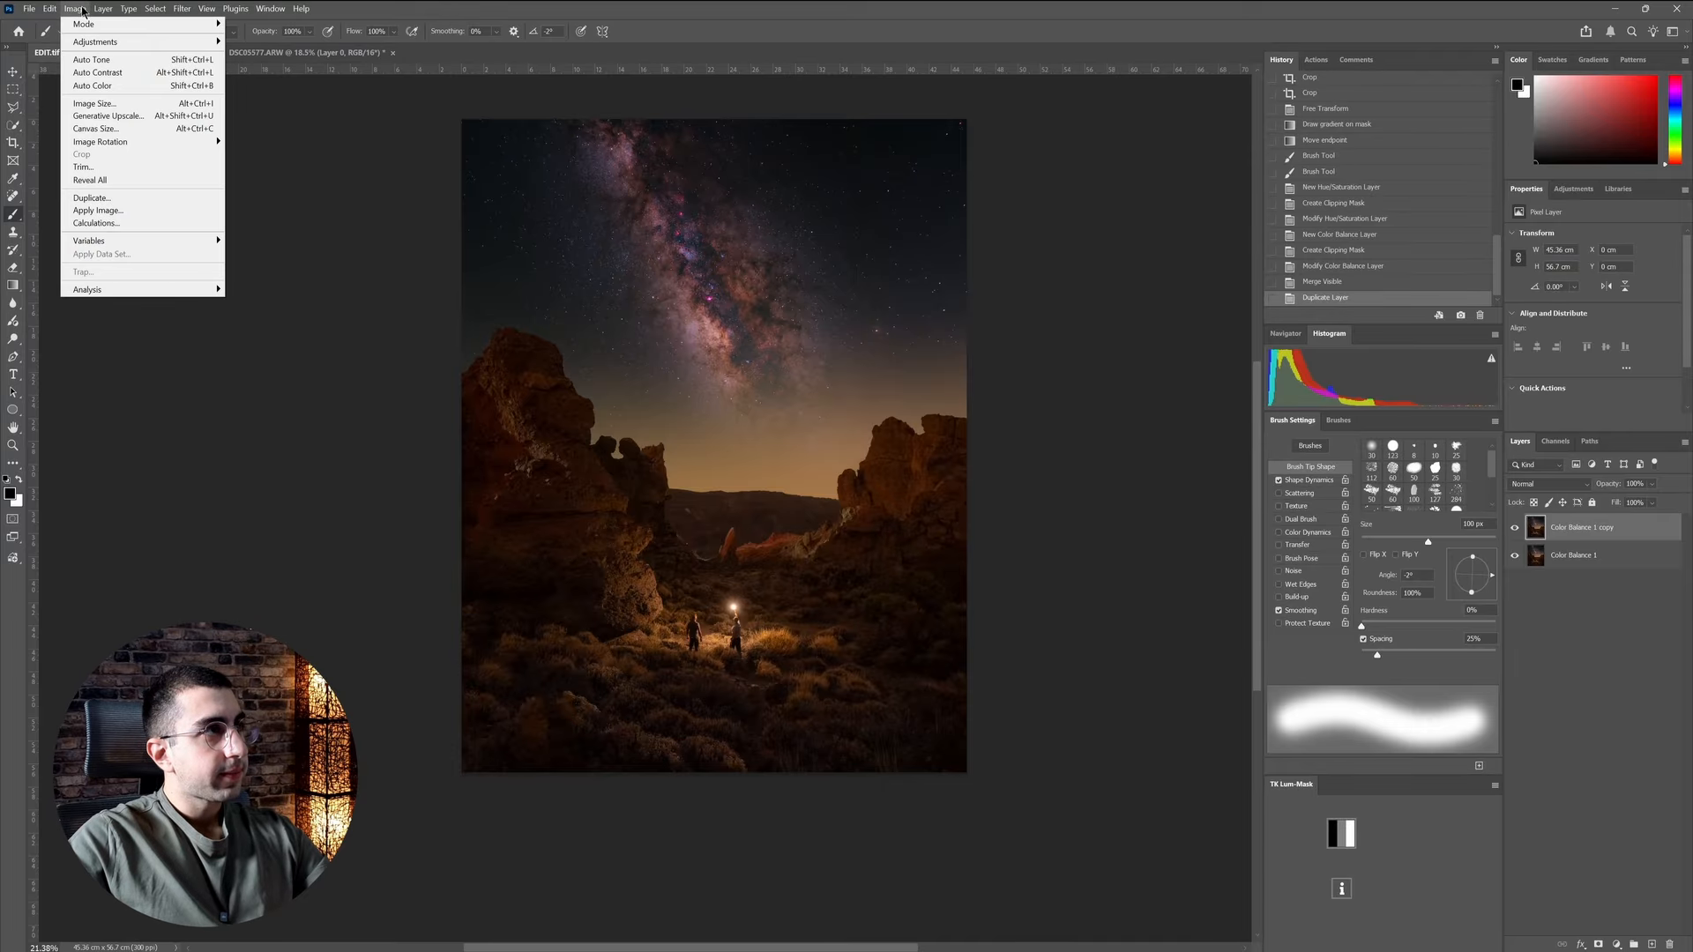
{"action": "left_click", "coordinate": [106, 209]}
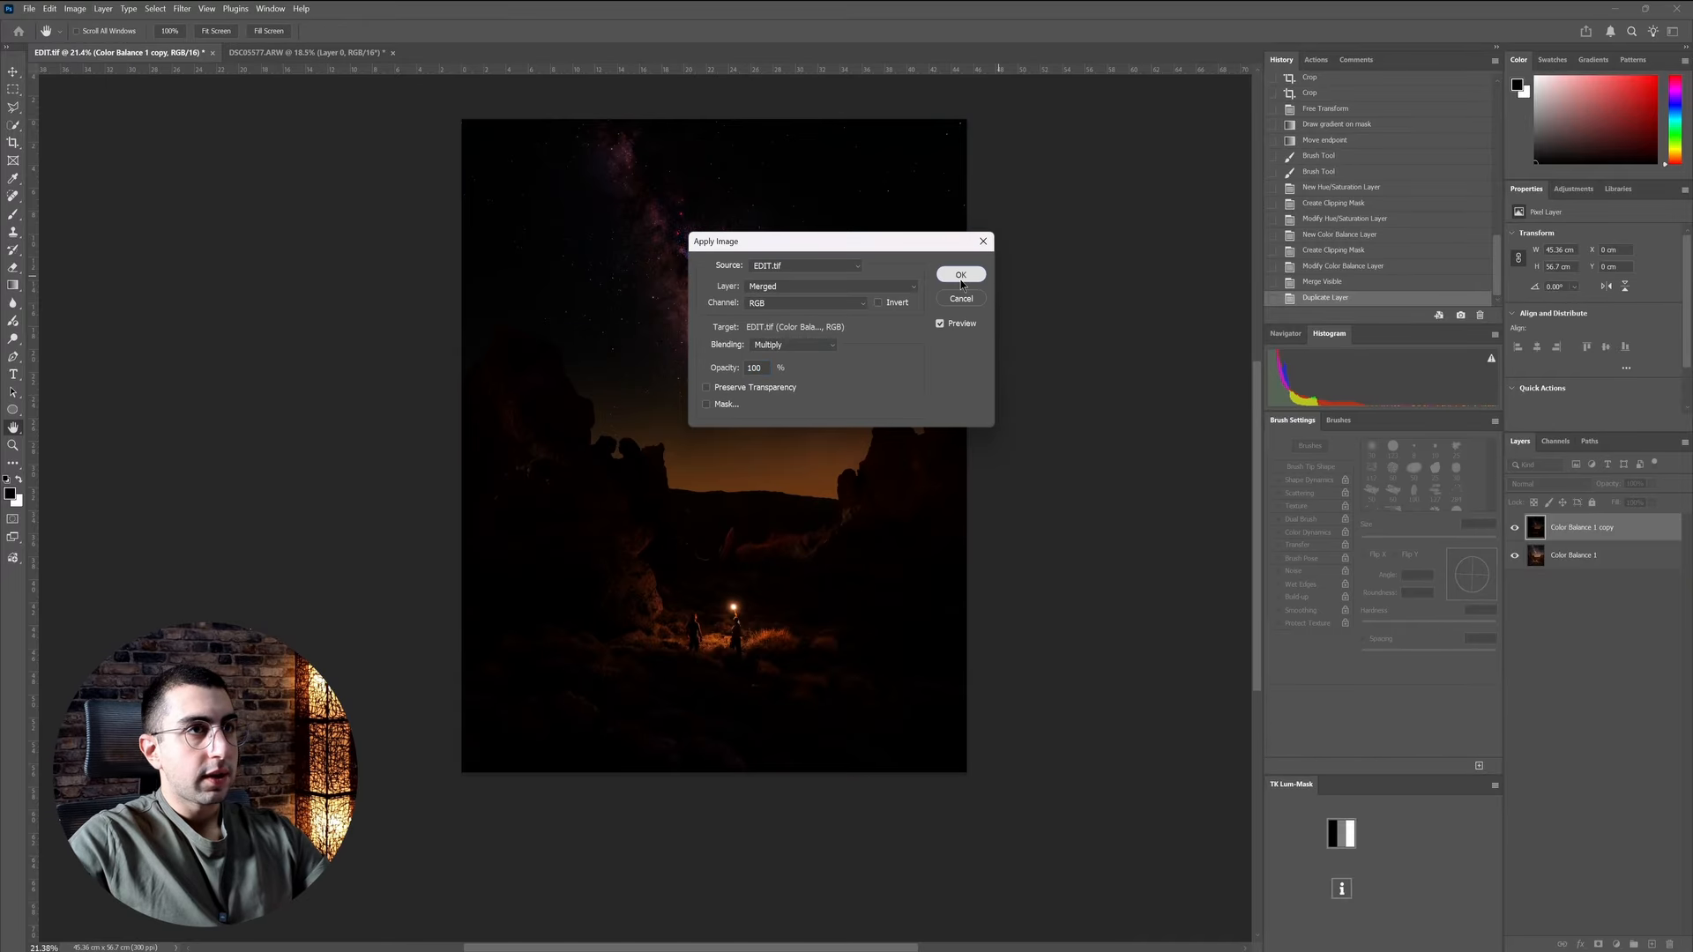
{"action": "left_click", "coordinate": [961, 275]}
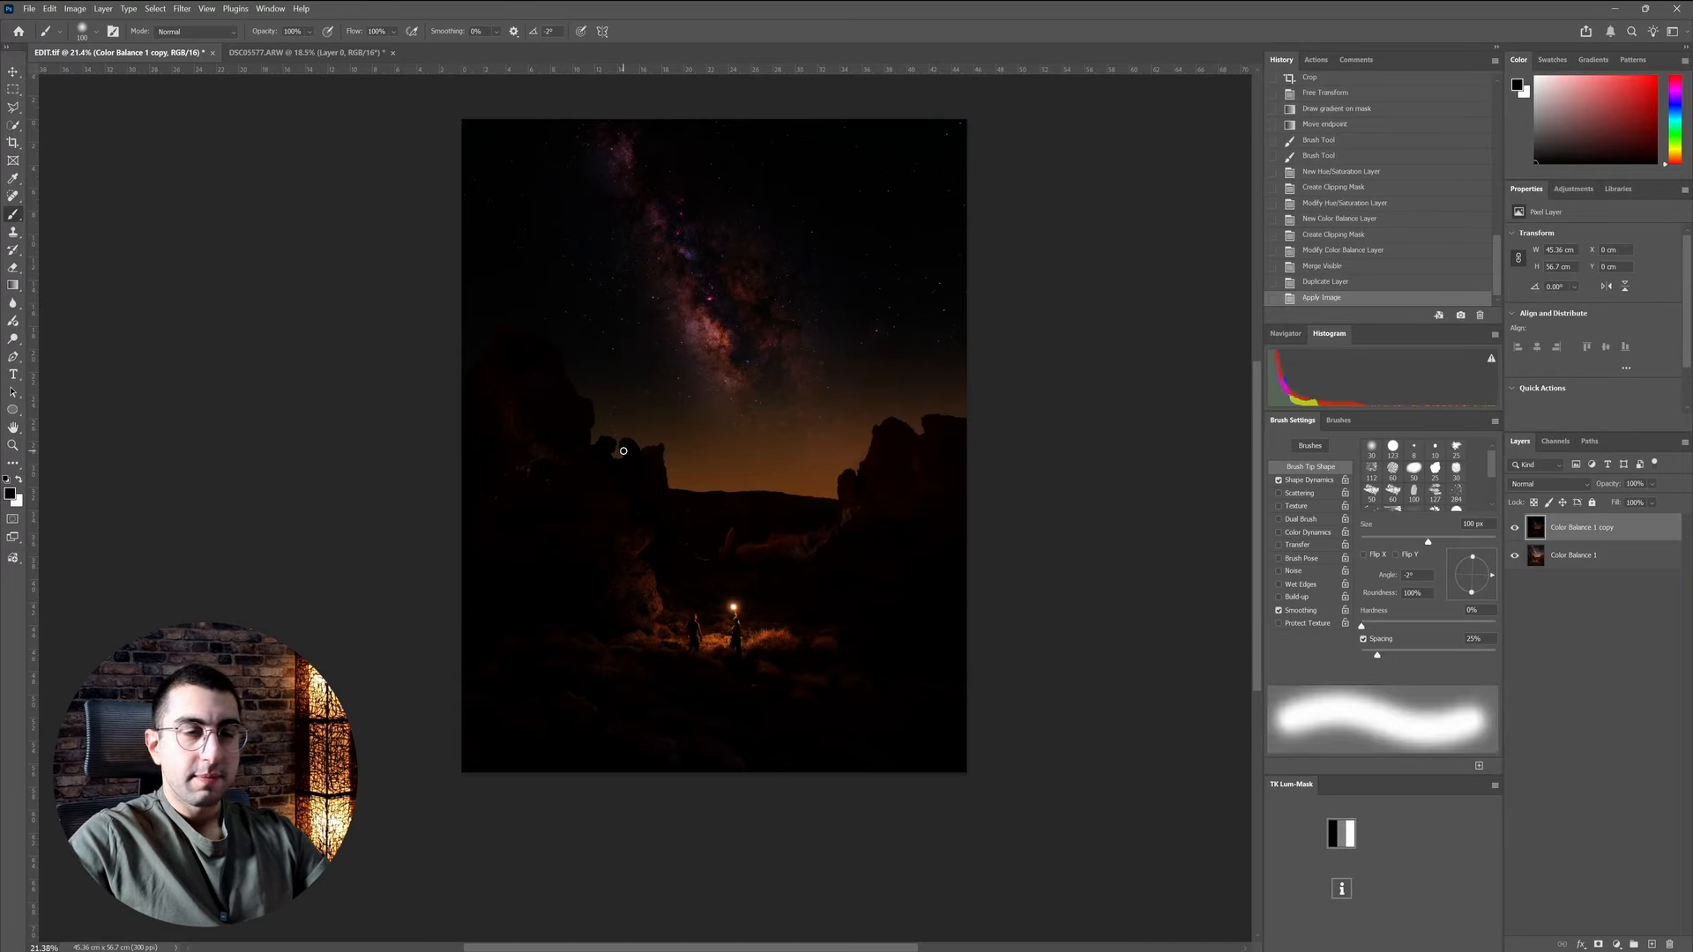
{"action": "key", "text": "ctrl+z"}
- Apply EDIT.tif's merged RGB image to the duplicated layer using Multiply blending at 100% opacity
{"action": "left_click", "coordinate": [75, 9]}
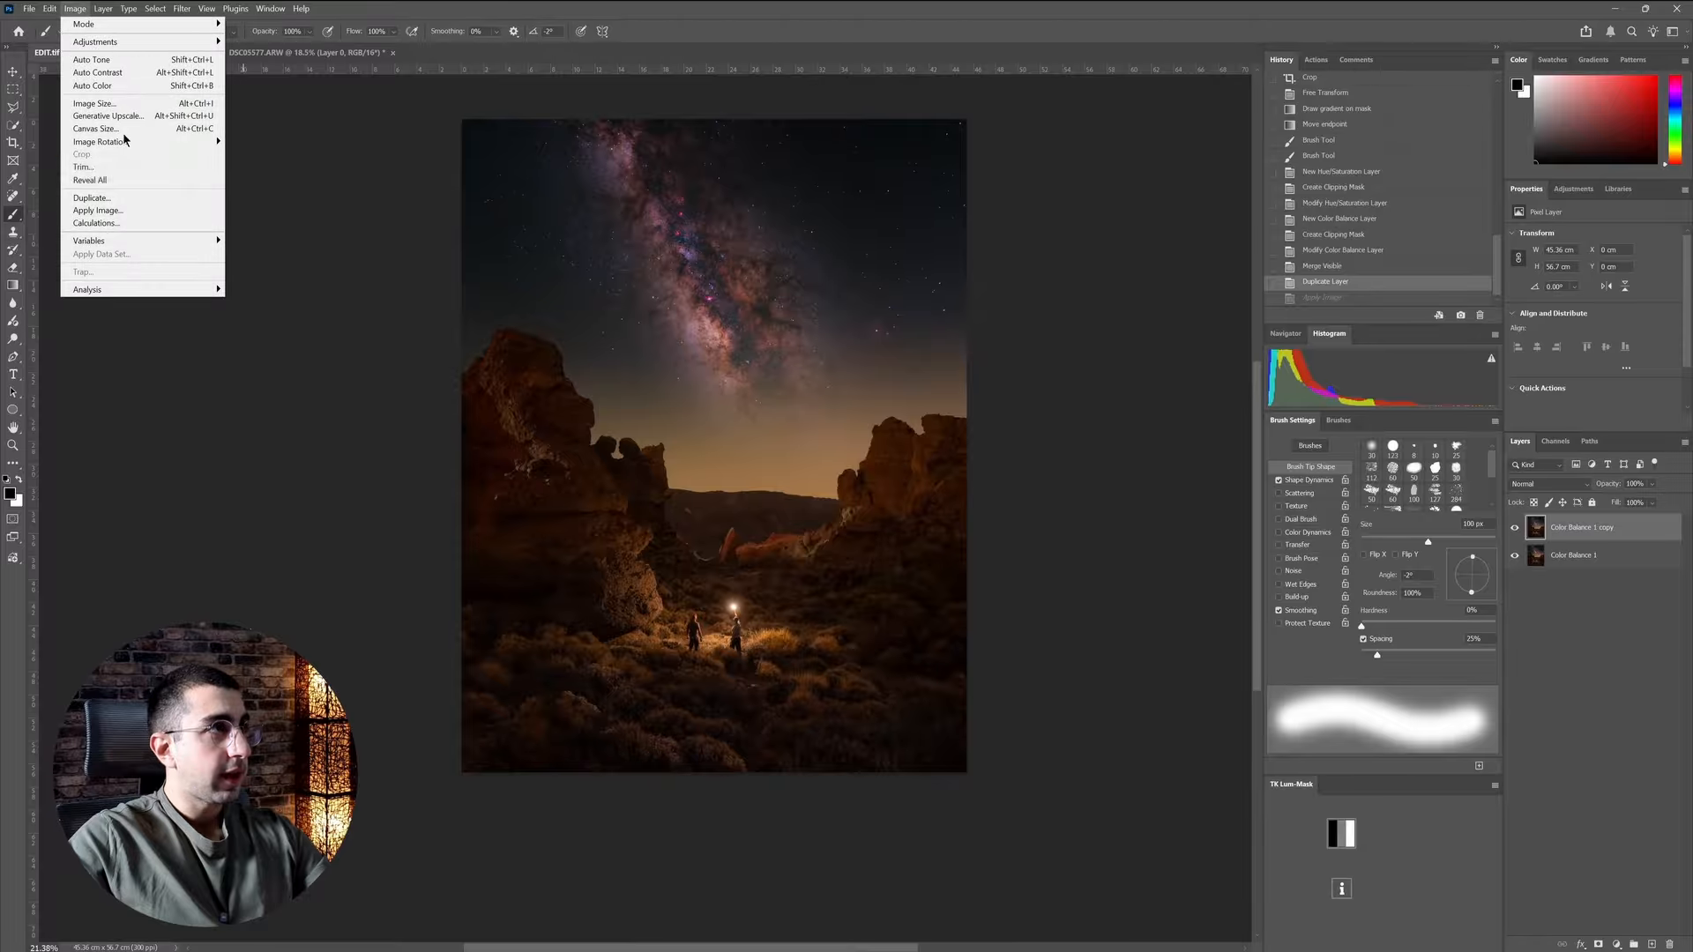
{"action": "left_click", "coordinate": [102, 210]}
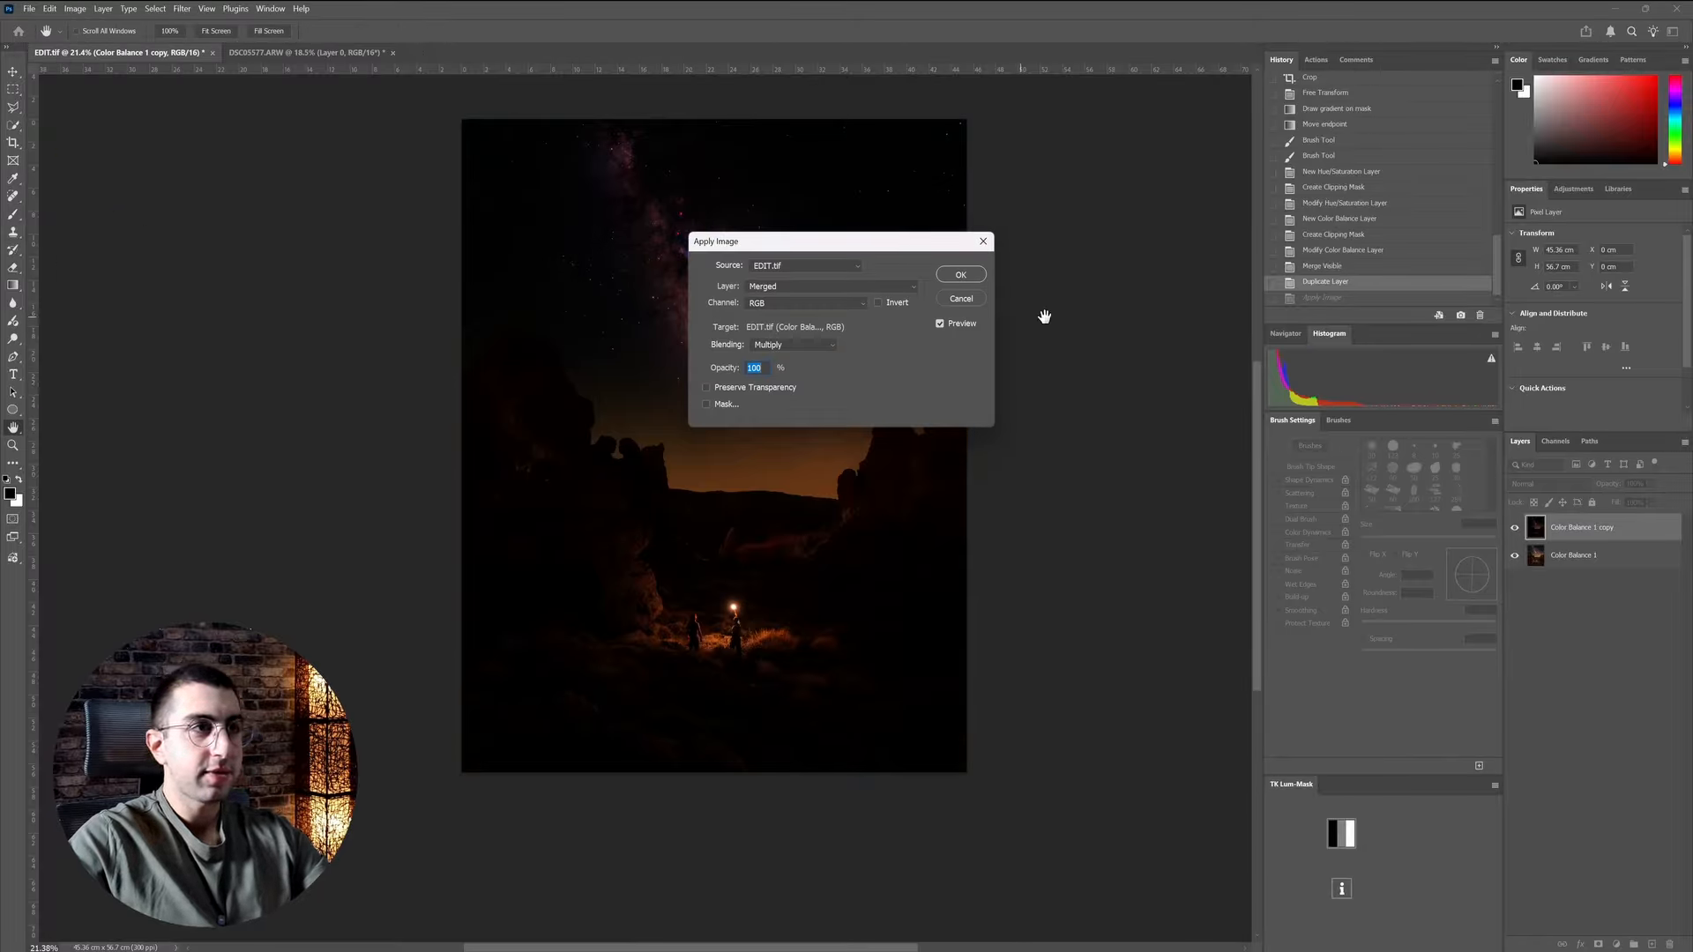
{"action": "left_click", "coordinate": [961, 299]}
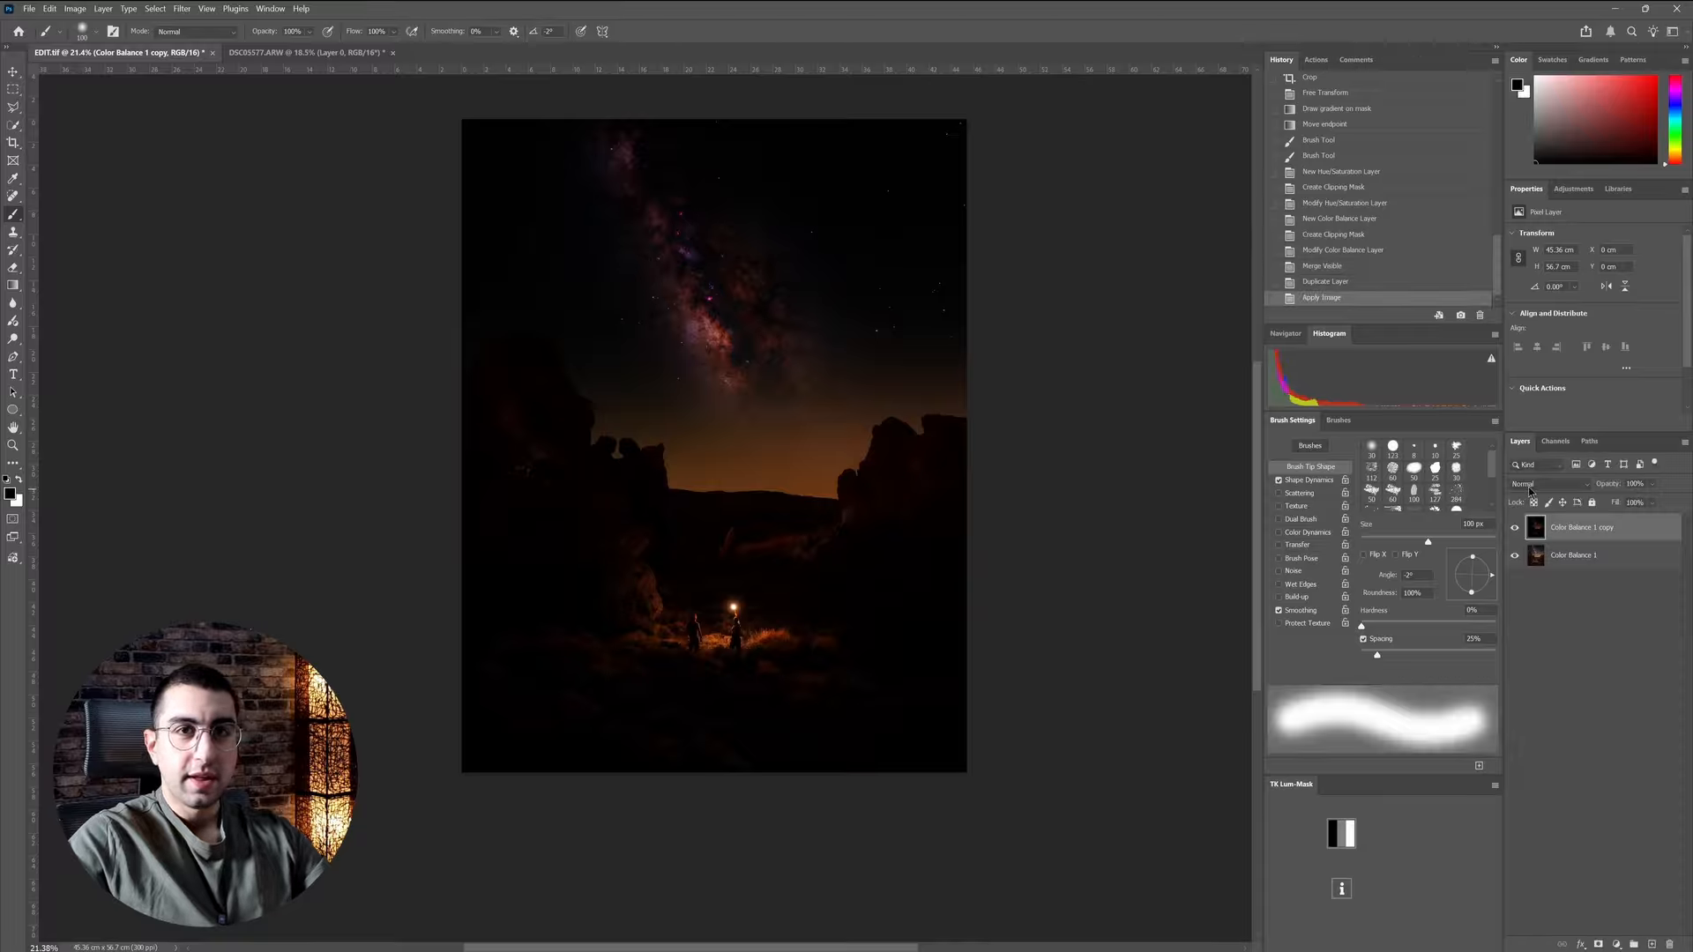
- Set the blend mode of the Color Balance 1 copy layer to Screen
{"action": "left_click", "coordinate": [1527, 487]}
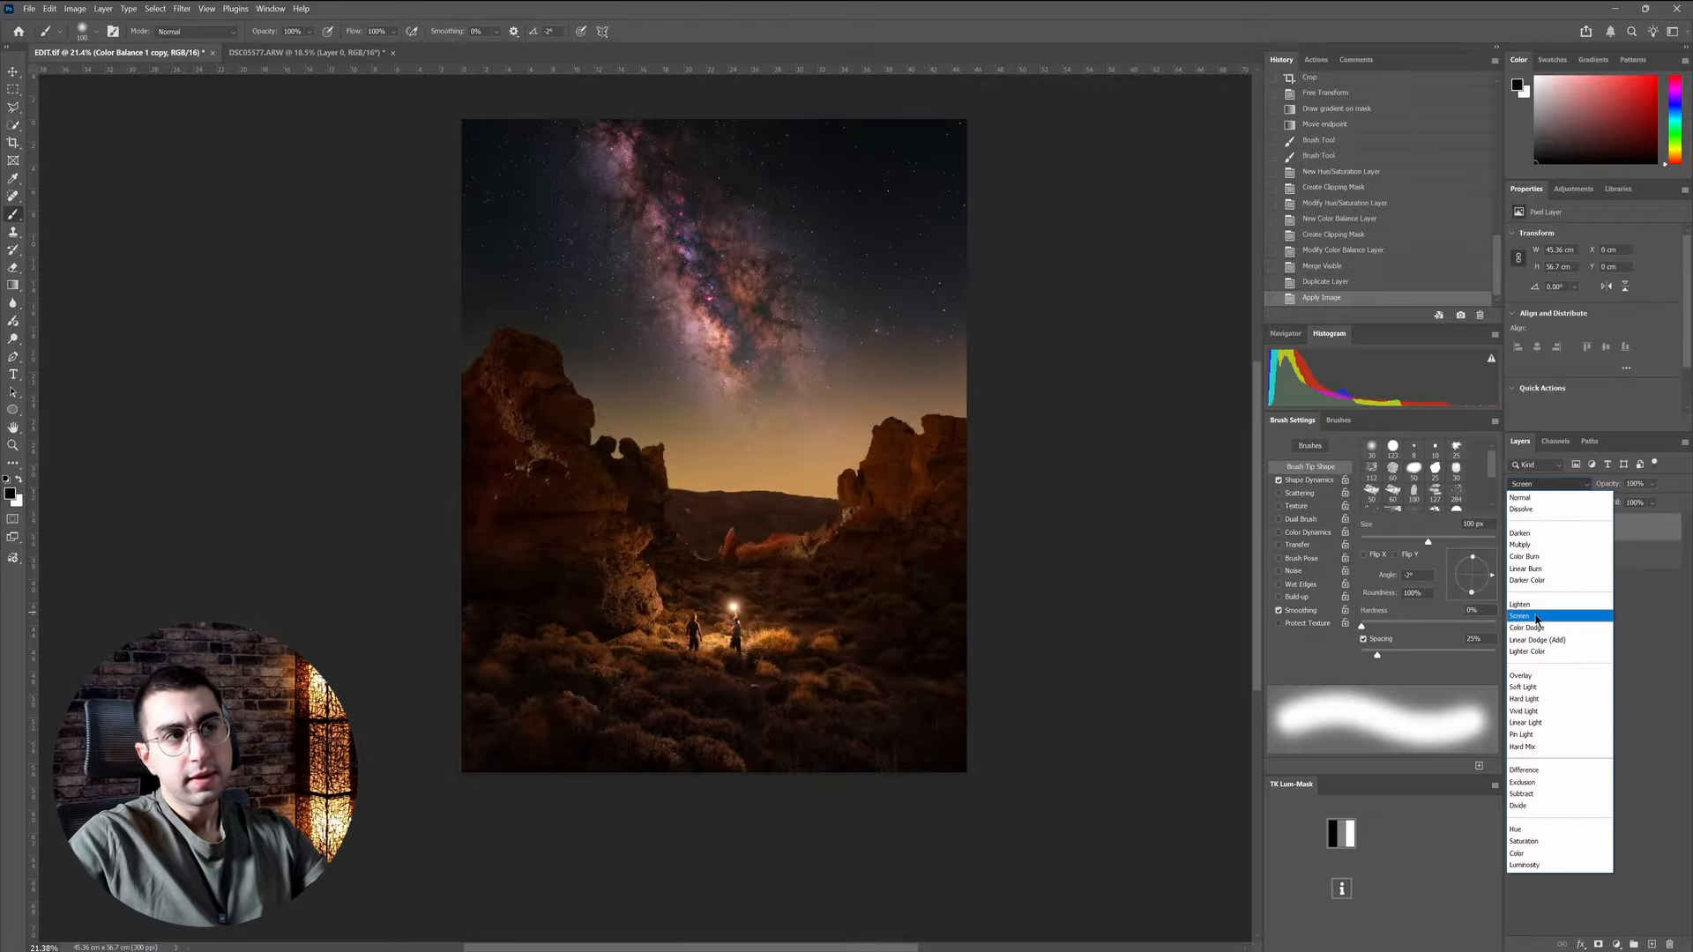
{"action": "left_click", "coordinate": [1536, 617]}
- Compare the image with and without the Screen-blended Color Balance 1 copy layer, examining the Milky Way and the overall scene
{"action": "left_click", "coordinate": [1516, 528]}
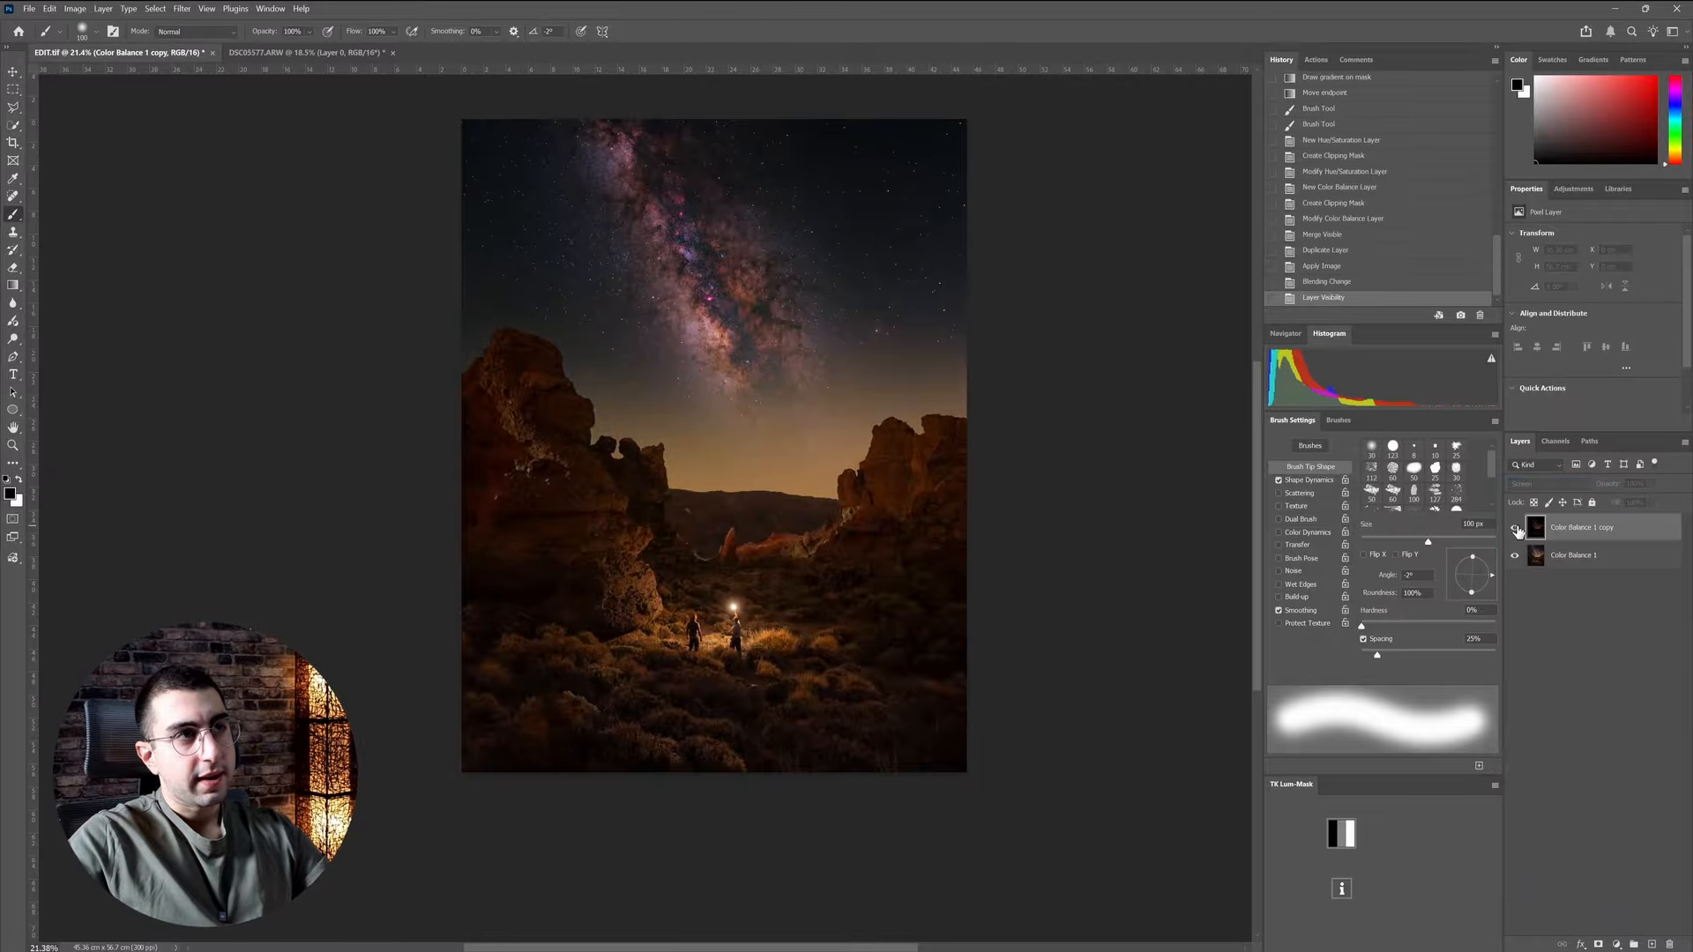
{"action": "left_click", "coordinate": [1515, 528]}
{"action": "scroll", "coordinate": [710, 262], "scroll_direction": "up", "scroll_amount": 4}
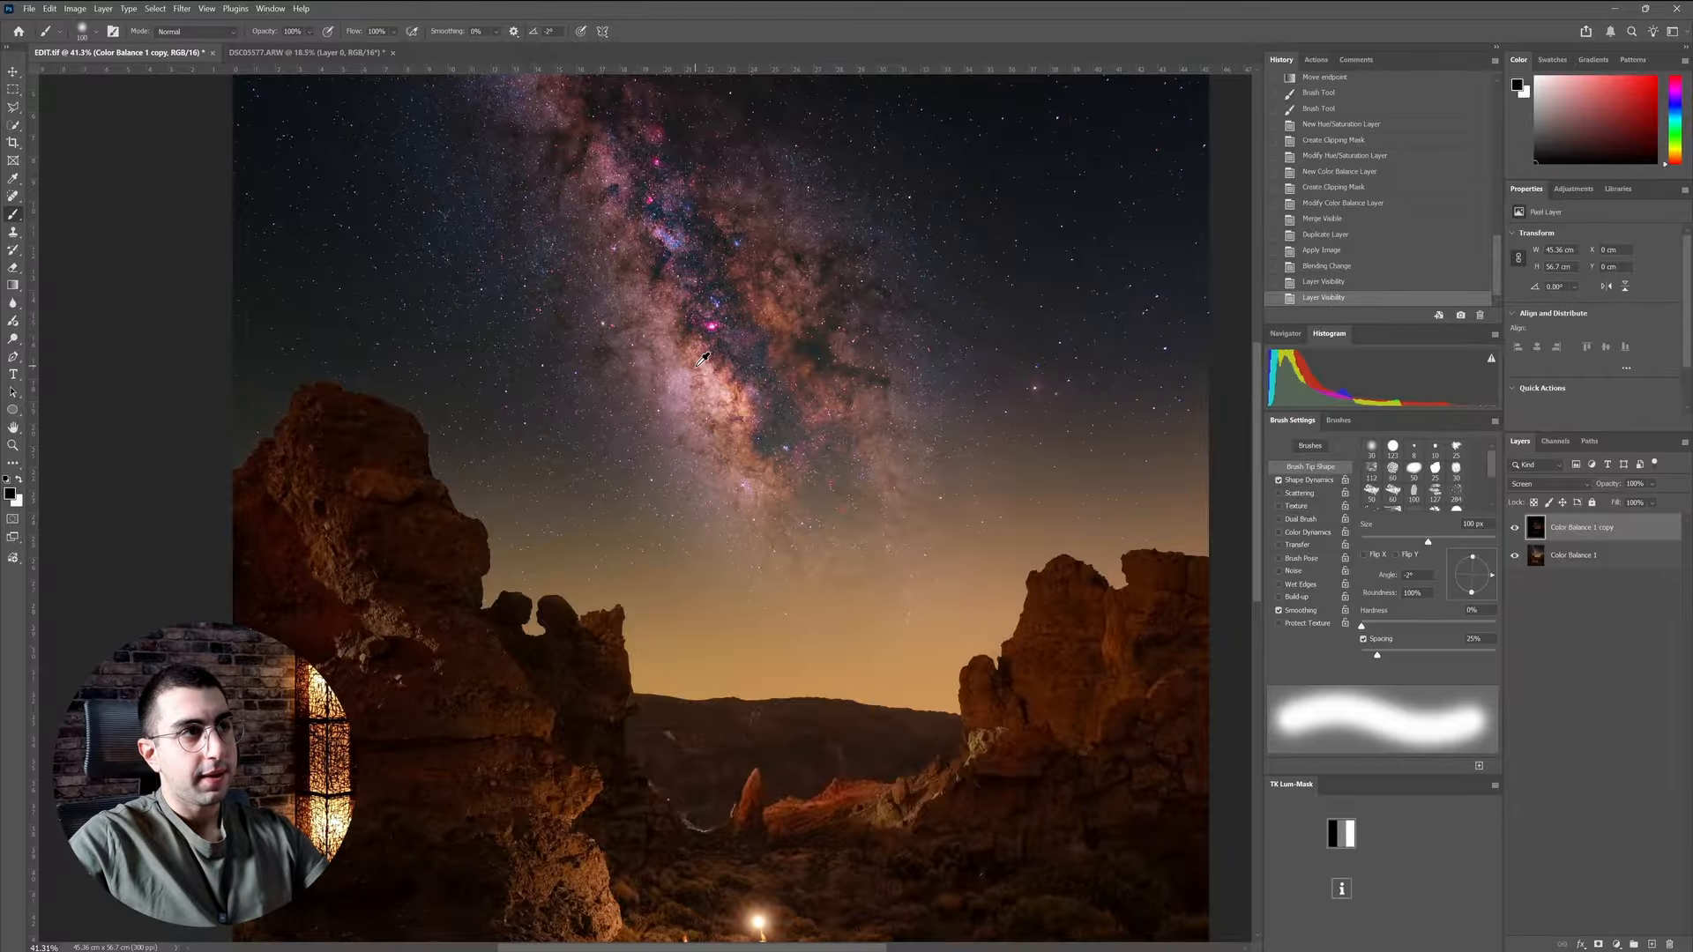
{"action": "scroll", "coordinate": [706, 355], "scroll_direction": "down", "scroll_amount": 4}
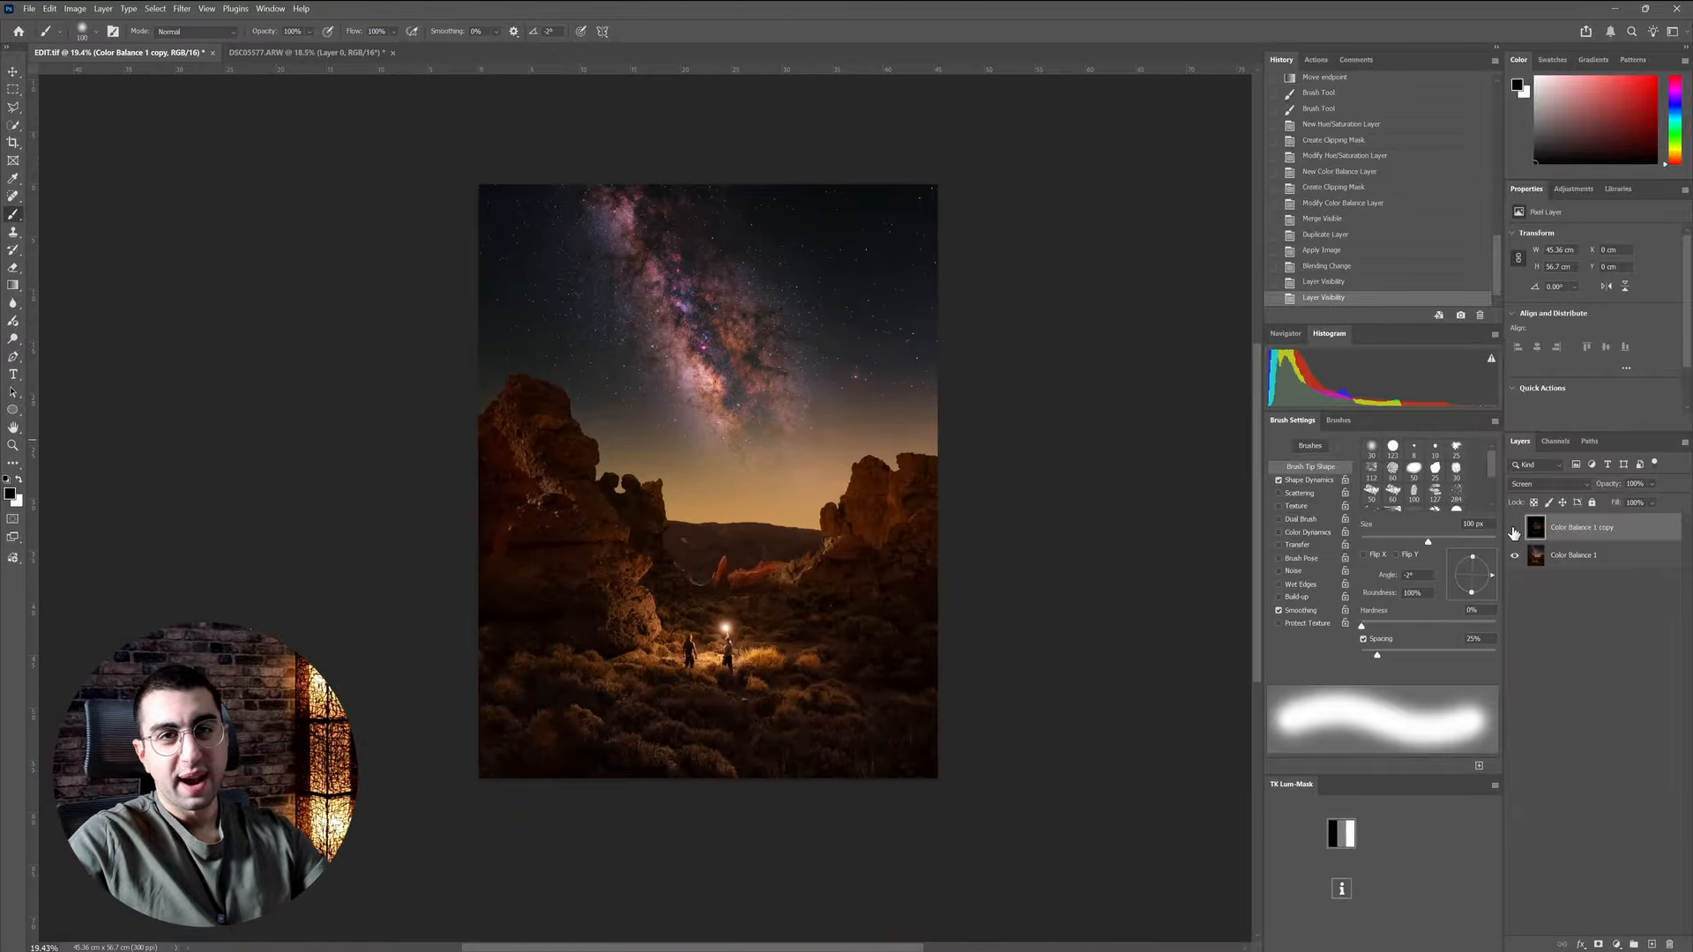
{"action": "left_click", "coordinate": [1515, 529]}
{"action": "left_click", "coordinate": [1514, 529]}
{"action": "left_click", "coordinate": [1515, 529]}
{"action": "left_click", "coordinate": [1515, 528]}
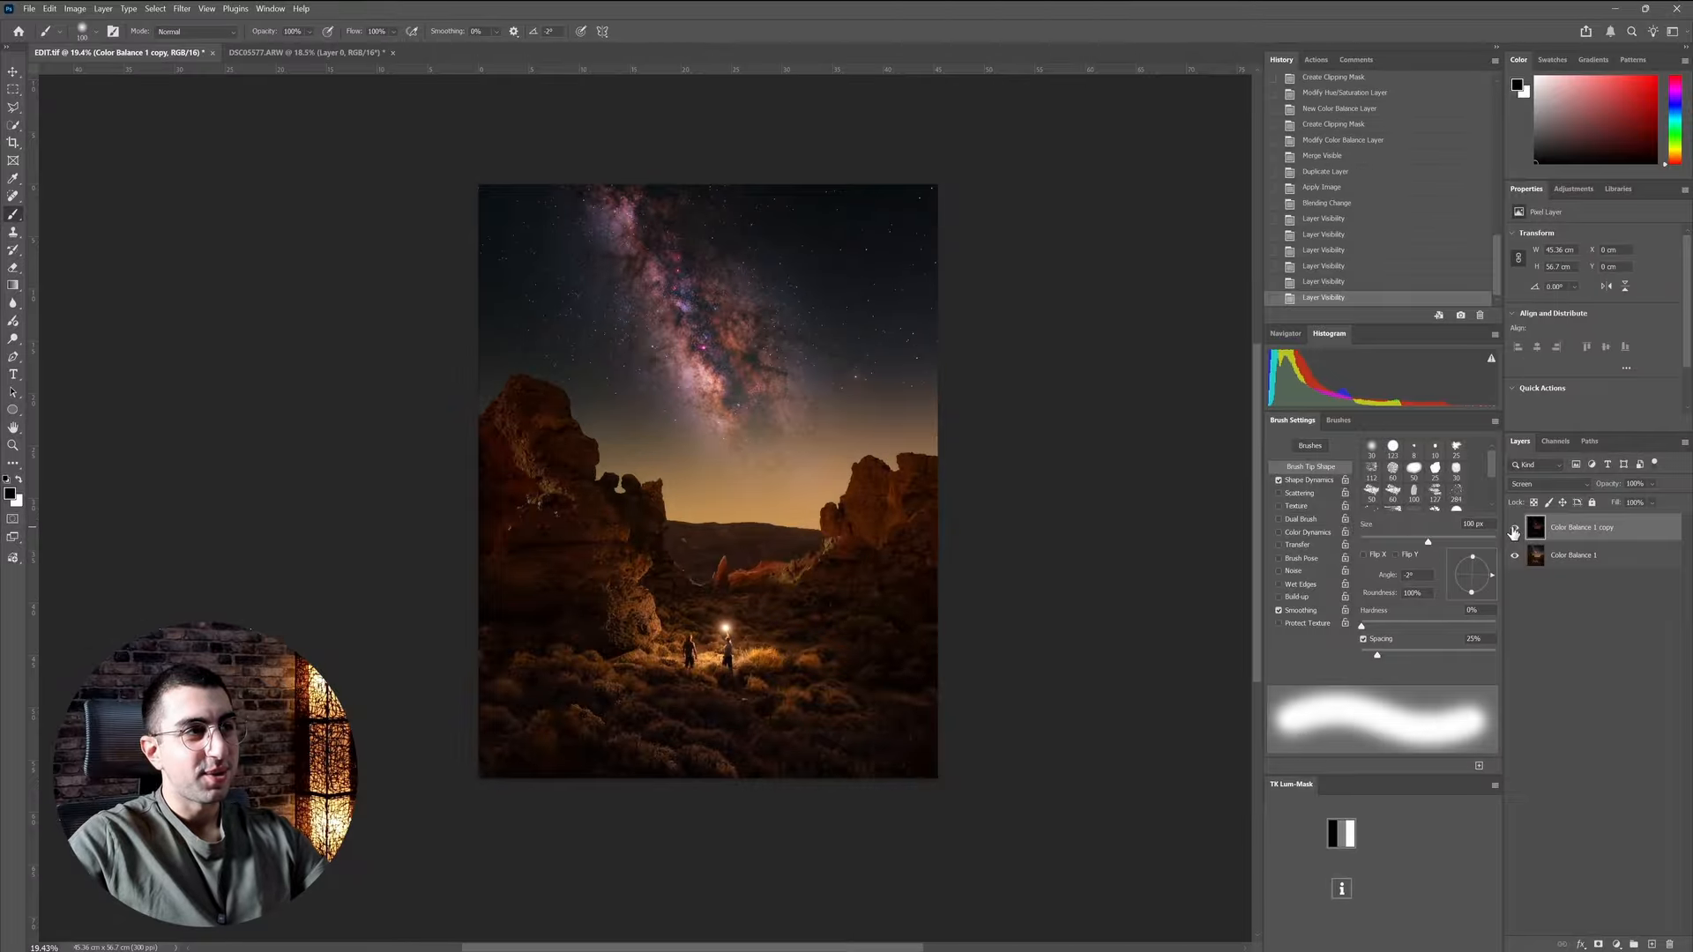
{"action": "scroll", "coordinate": [751, 398], "scroll_direction": "down", "scroll_amount": 3}
{"action": "scroll", "coordinate": [746, 402], "scroll_direction": "up", "scroll_amount": 1}
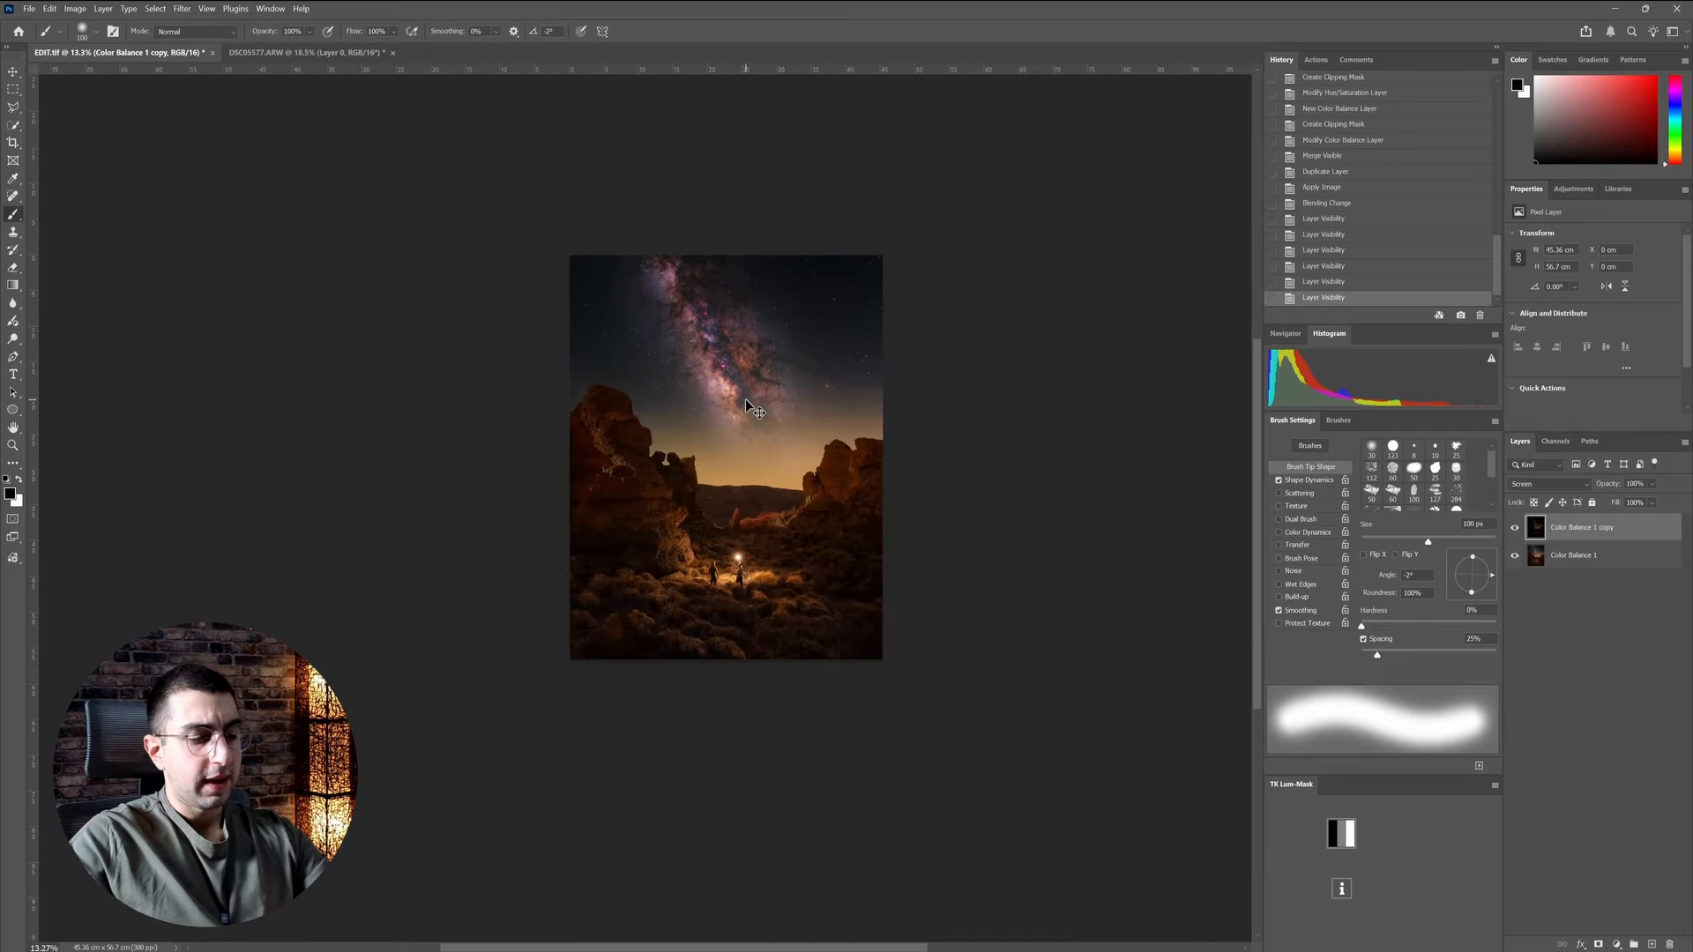
- Duplicate the base Color Balance 1 layer and apply a Darks-3 luminosity mask to the duplicate
{"action": "left_click_drag", "start_coordinate": [1578, 557], "coordinate": [1645, 943]}
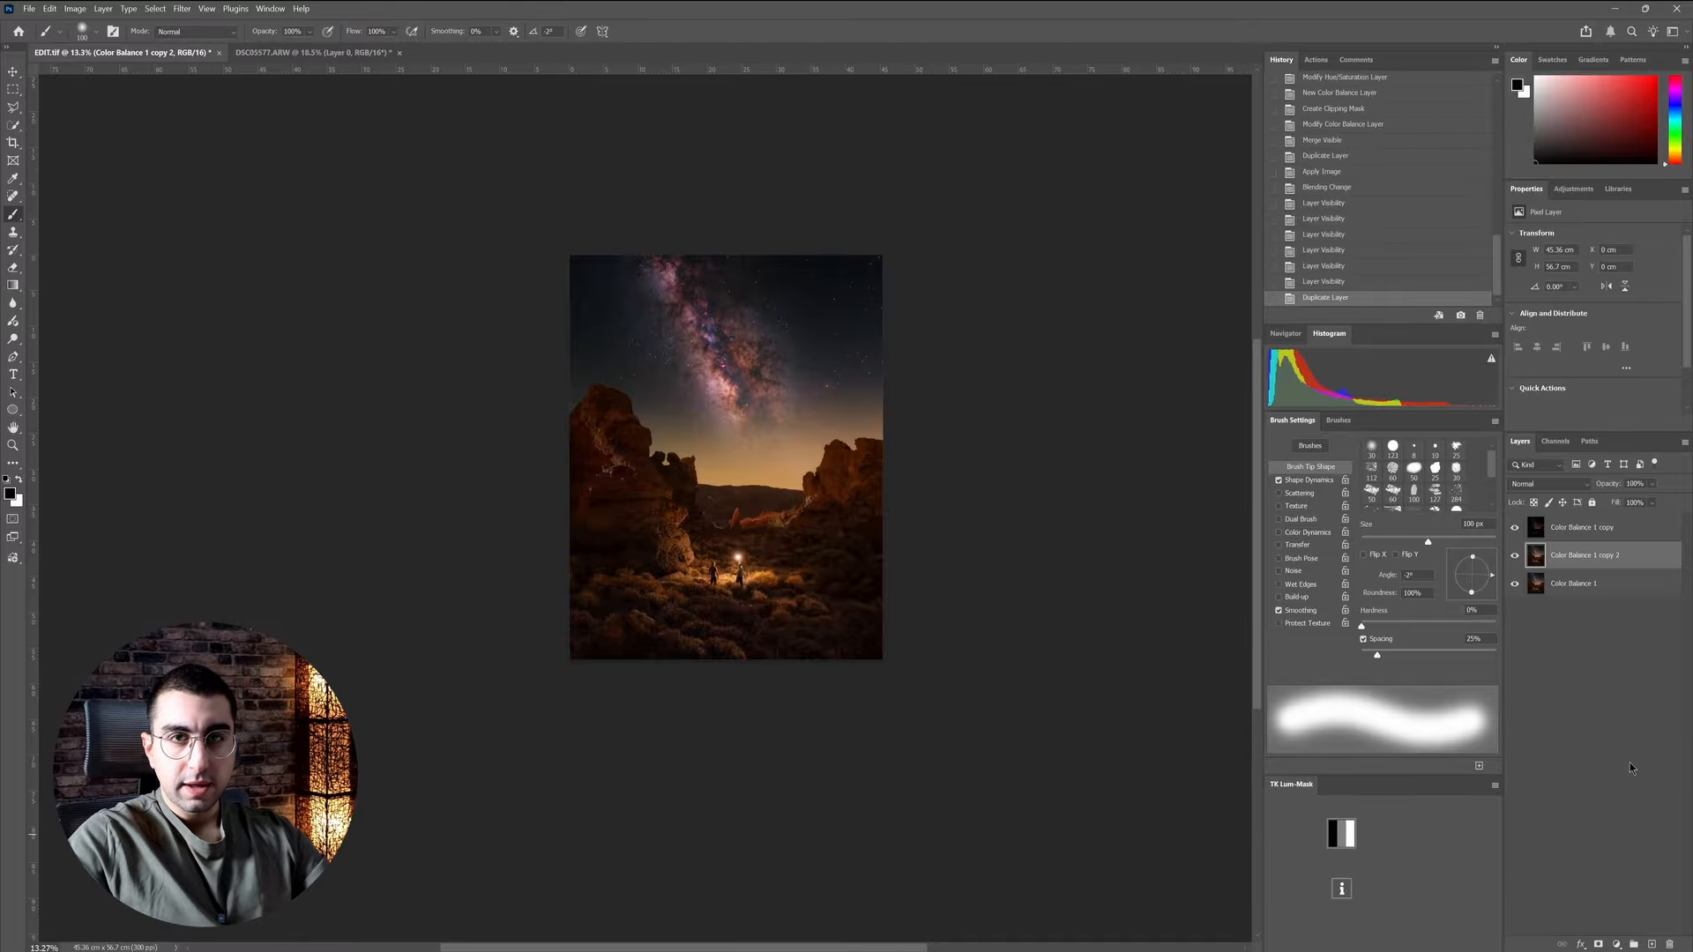
{"action": "left_click", "coordinate": [1340, 834]}
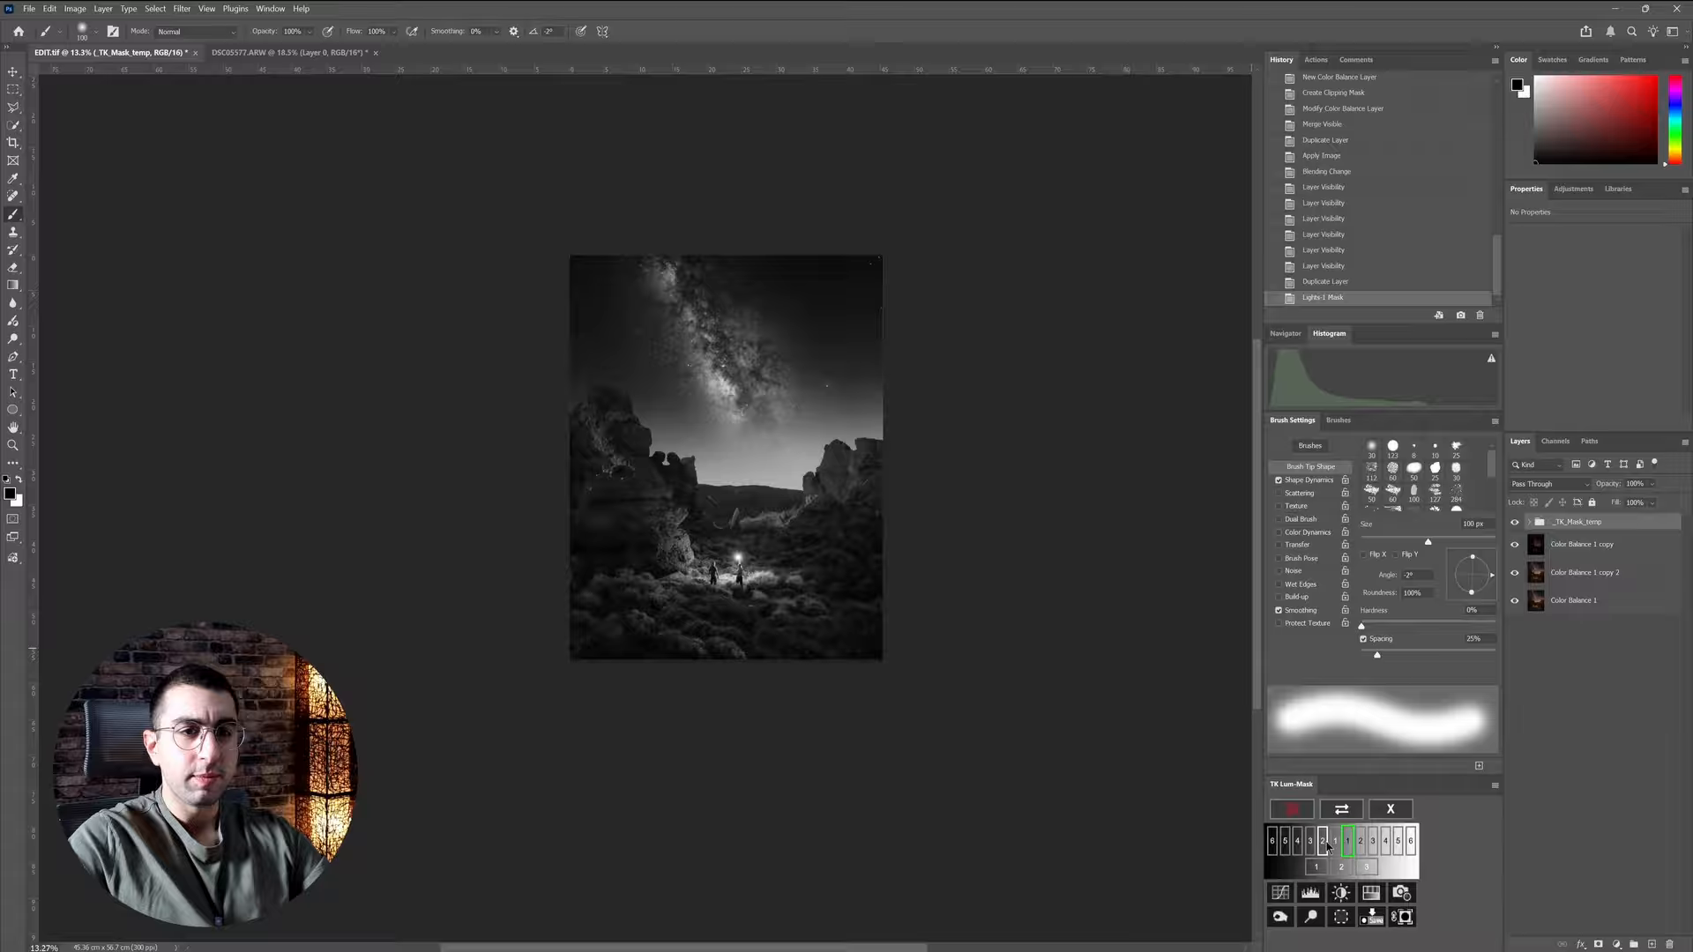
{"action": "left_click", "coordinate": [1323, 842]}
{"action": "left_click", "coordinate": [1311, 842]}
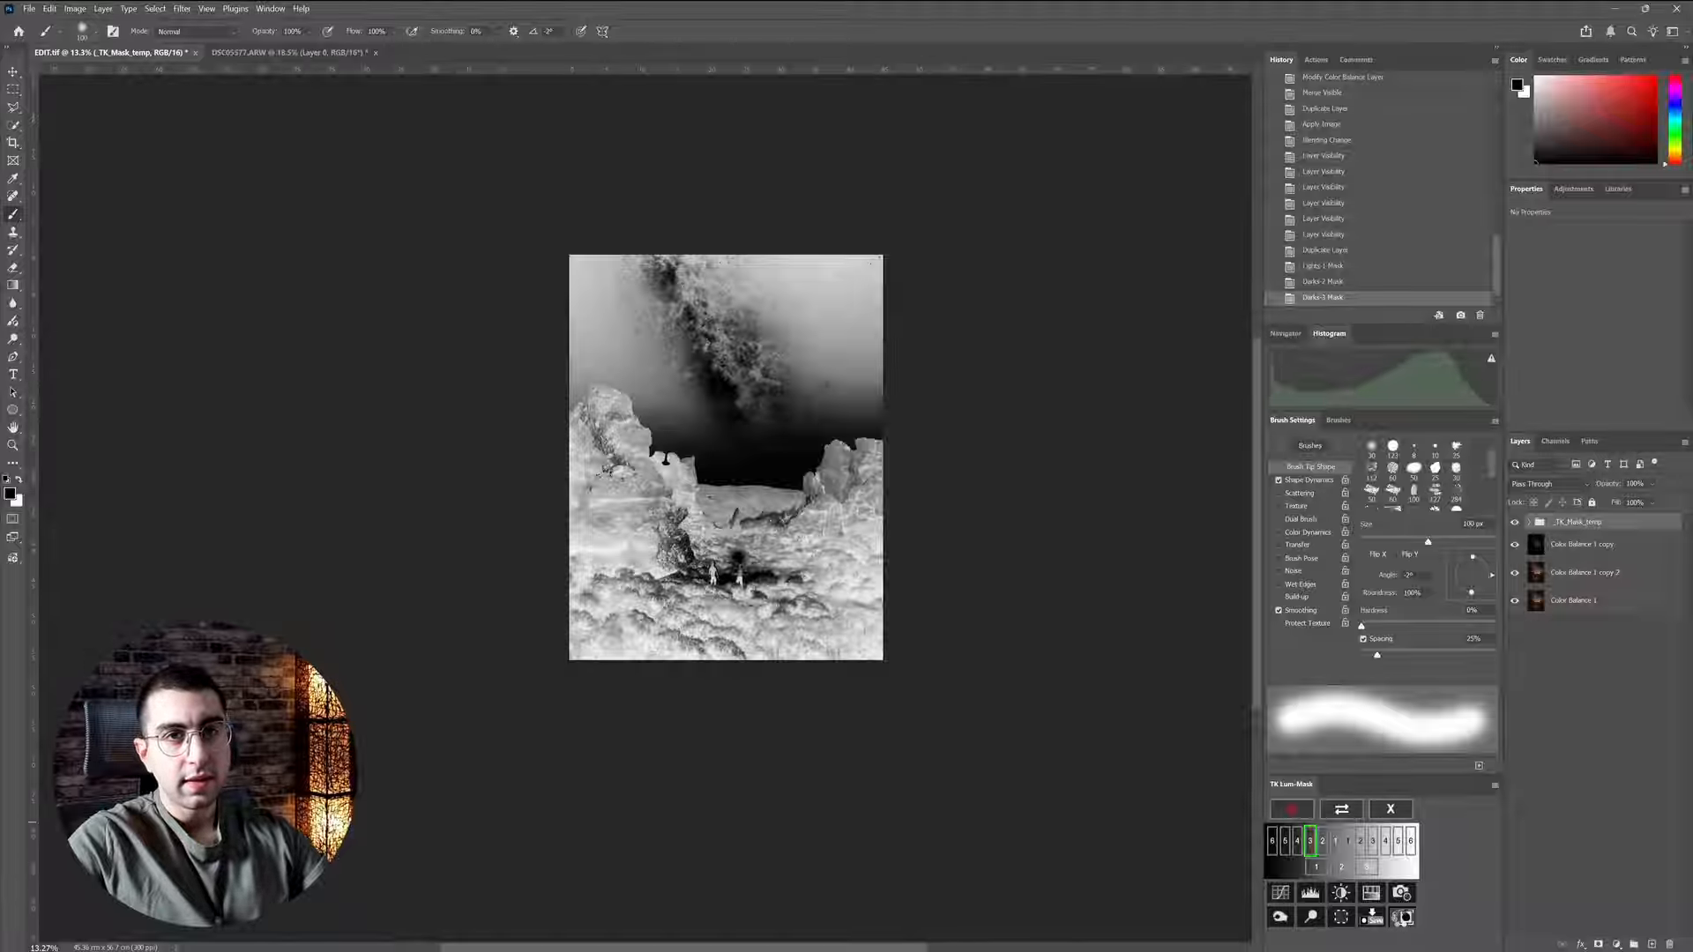
- Add a Curves adjustment above the masked Color Balance 1 copy 2 layer and clip it to that layer
{"action": "left_click", "coordinate": [1616, 944]}
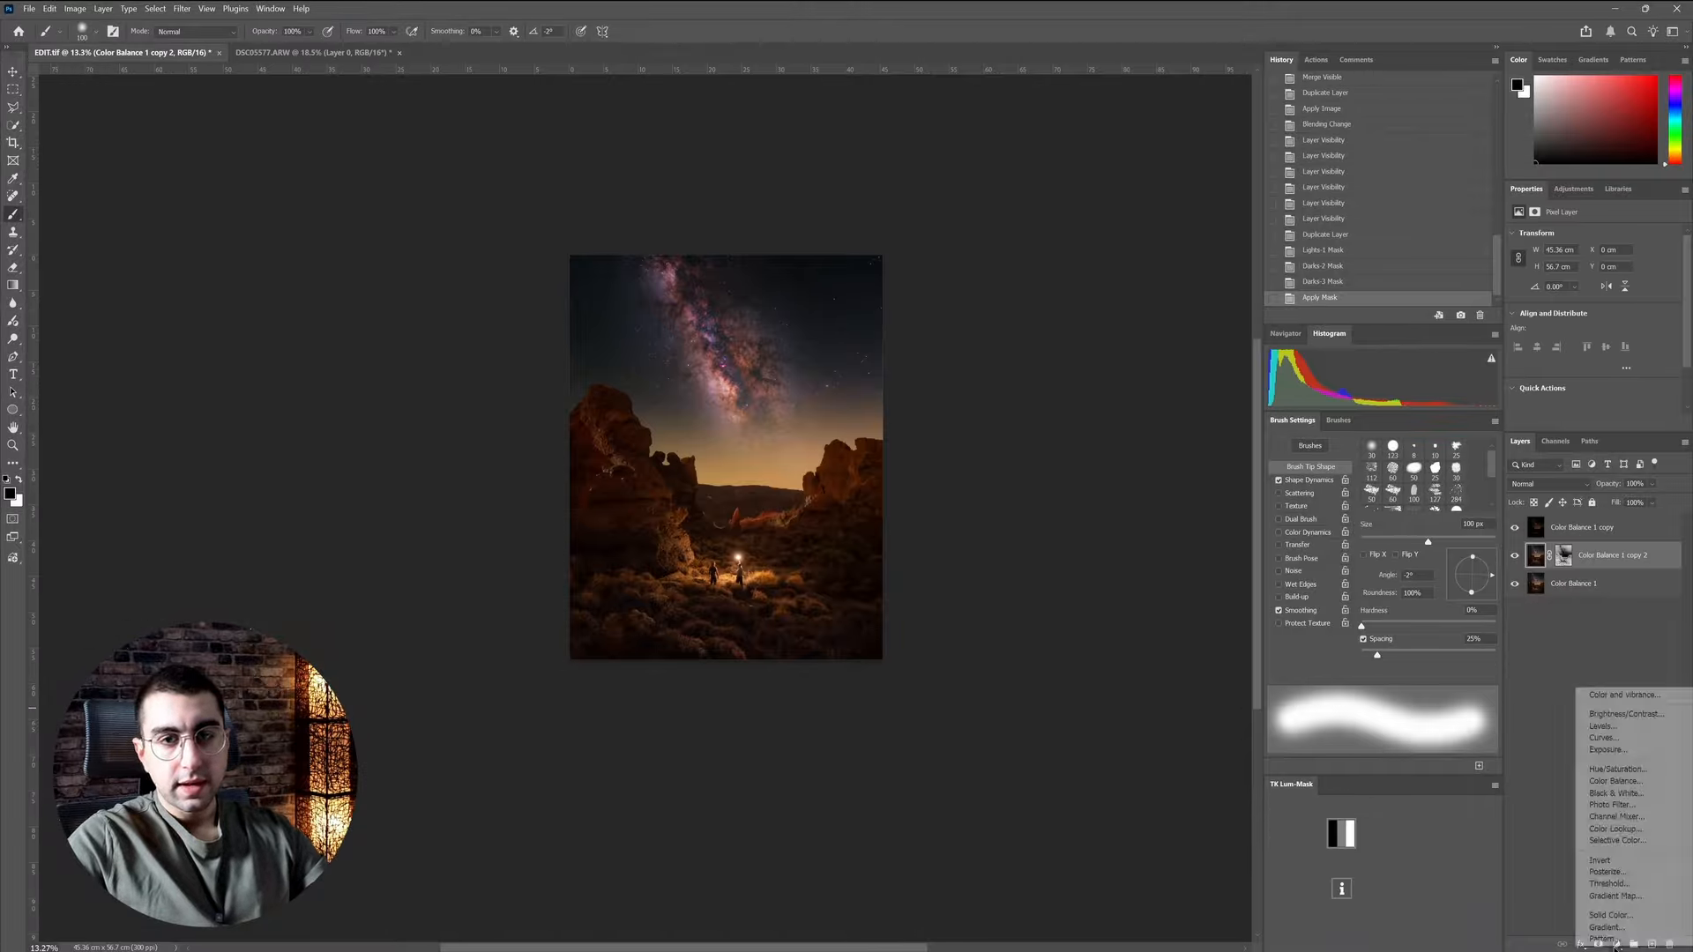
{"action": "left_click", "coordinate": [1612, 738]}
{"action": "key", "text": "ctrl+alt+g"}
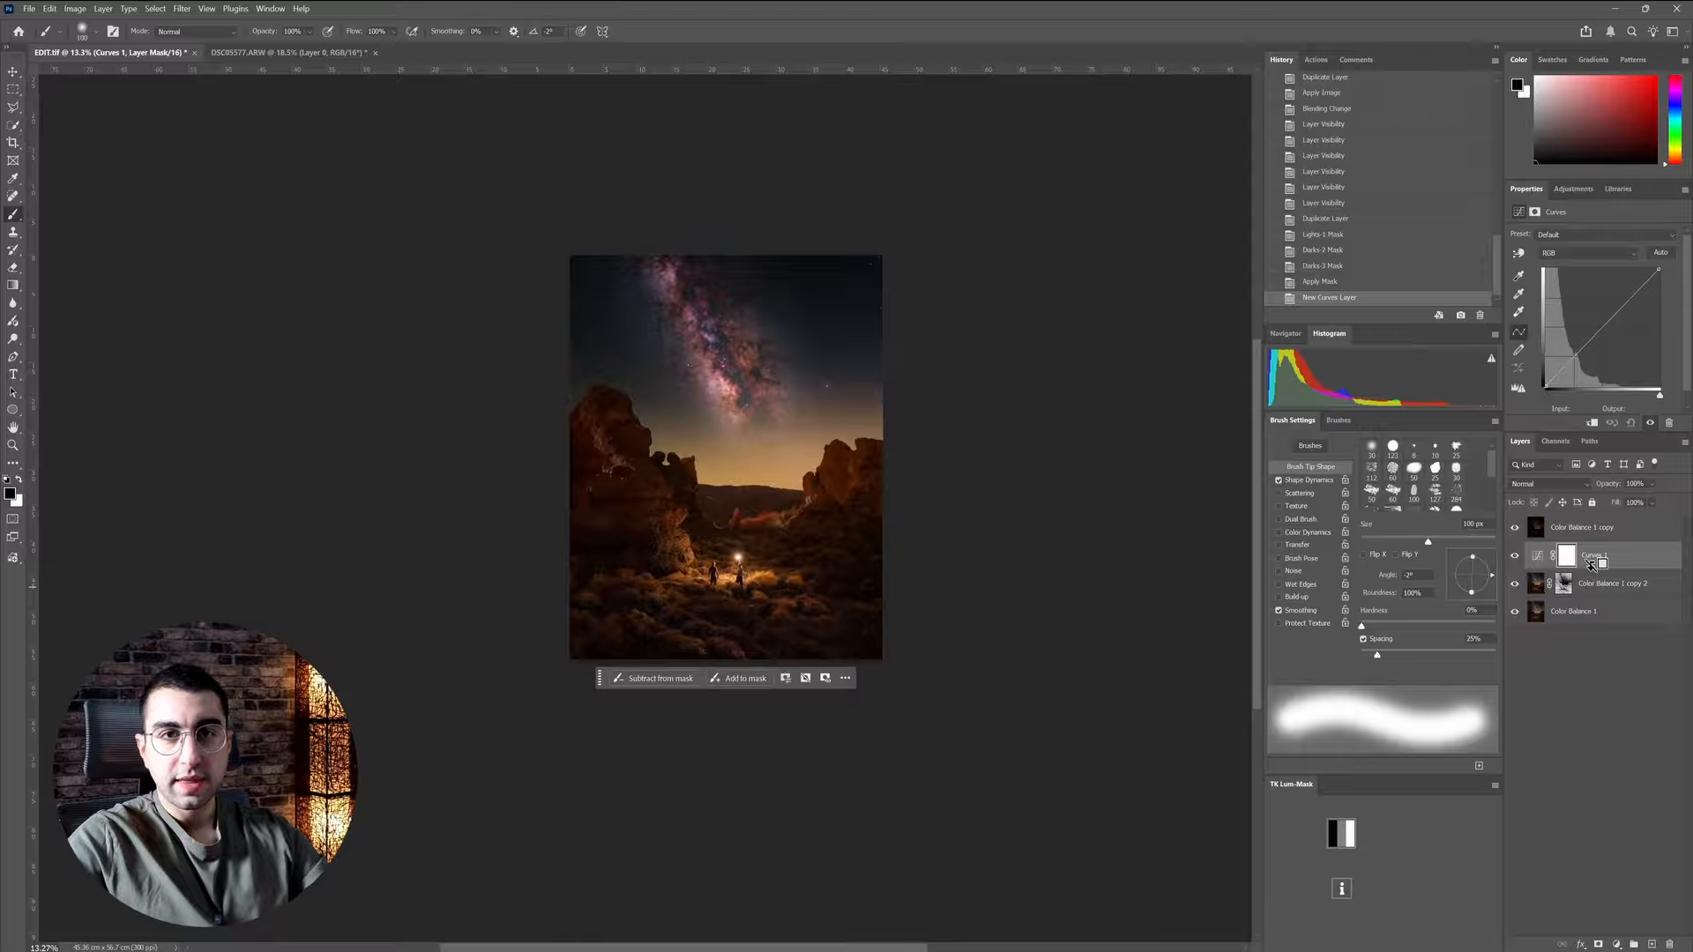